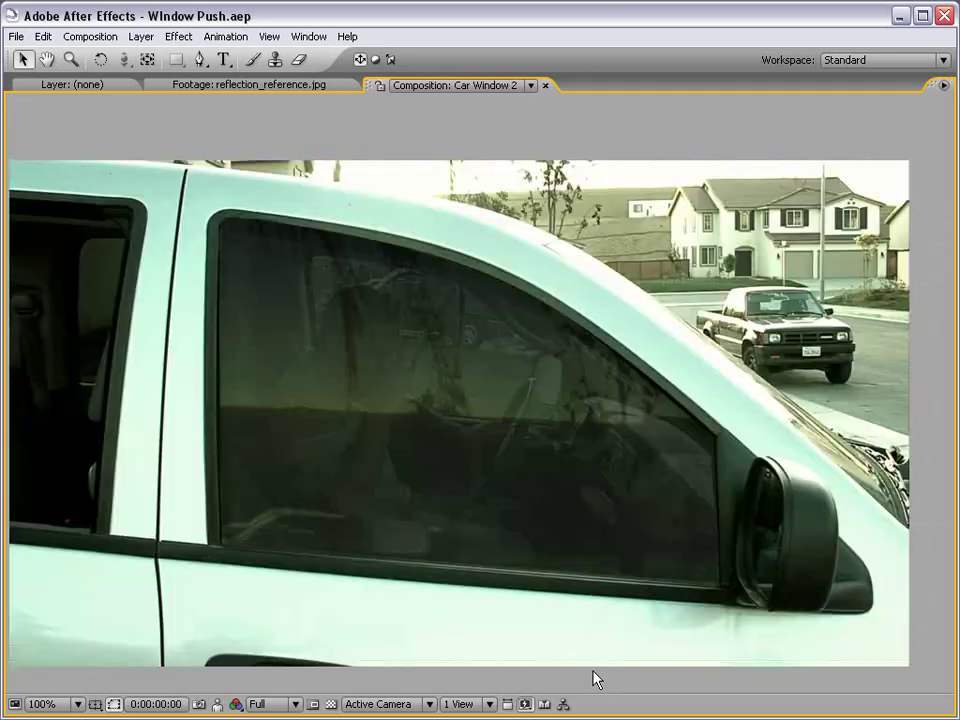
# - Review the finished window composite in Car Window 2 from its first frame to its last at full panel size
pyautogui.press('`')
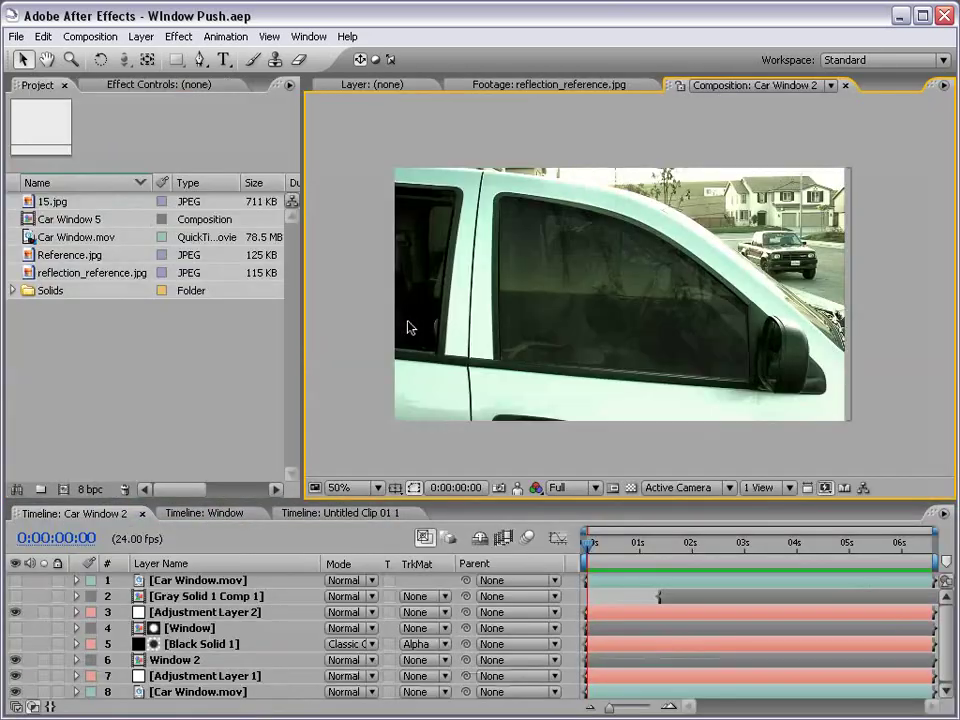
pyautogui.moveTo(590, 545); pyautogui.dragTo(928, 552)
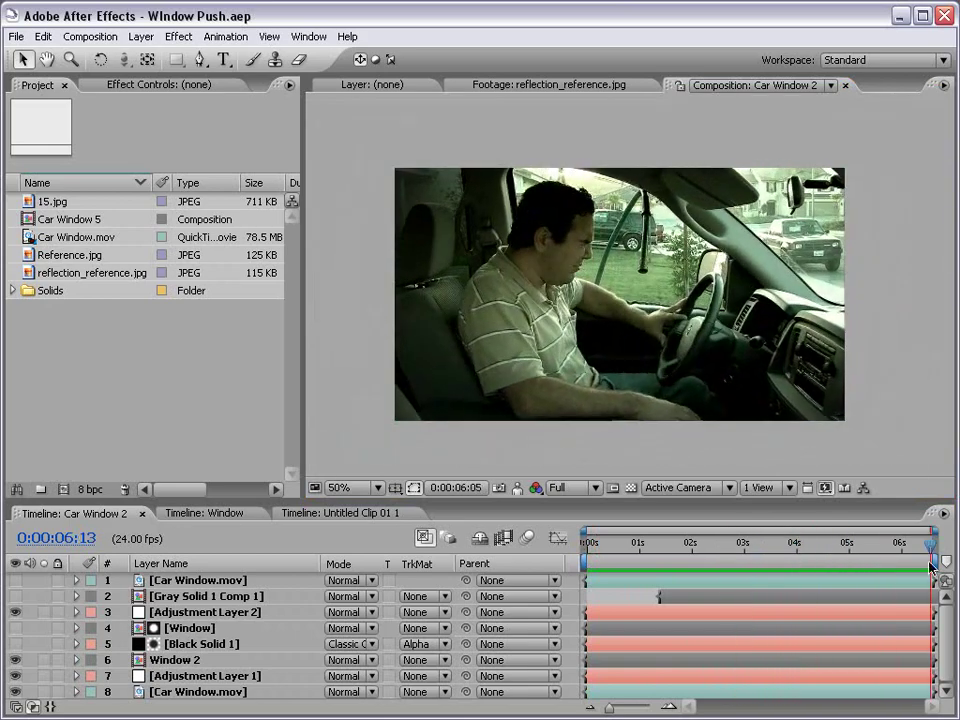
pyautogui.press('`')
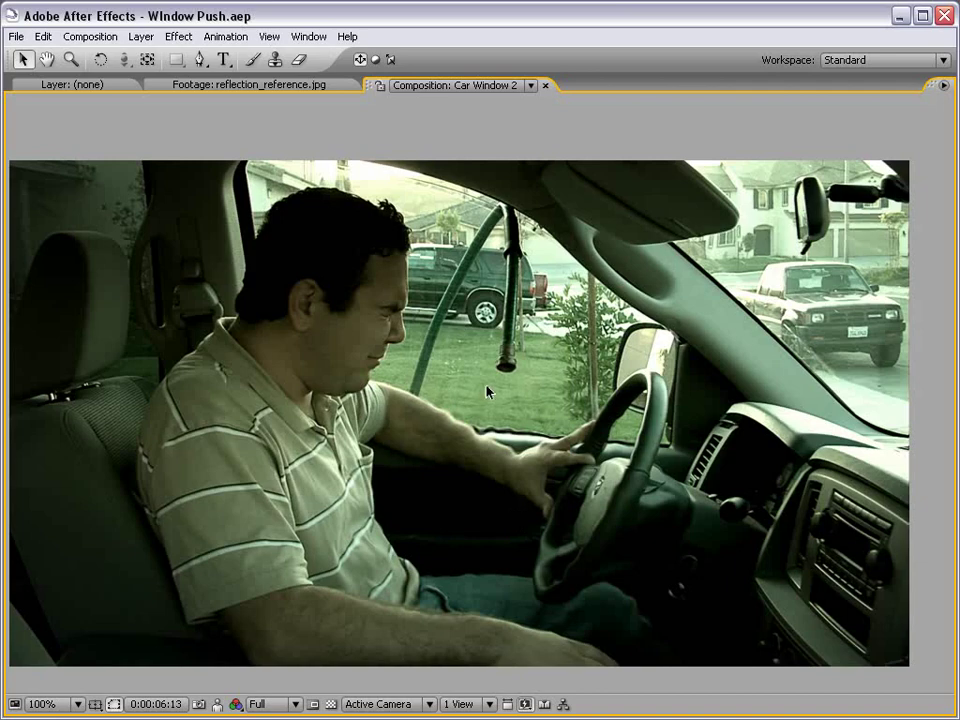
pyautogui.press('`')
pyautogui.press('Home')
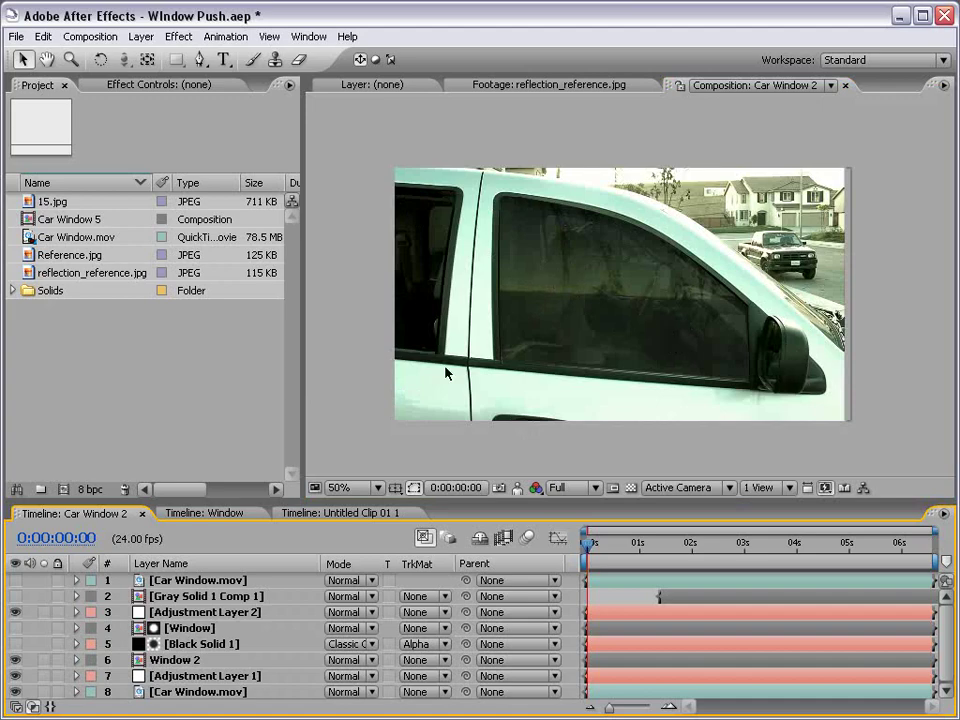
# - Compare the finished Car Window 2 composite with the original footage by temporarily showing the topmost Car Window.mov layer
pyautogui.click(15, 580)
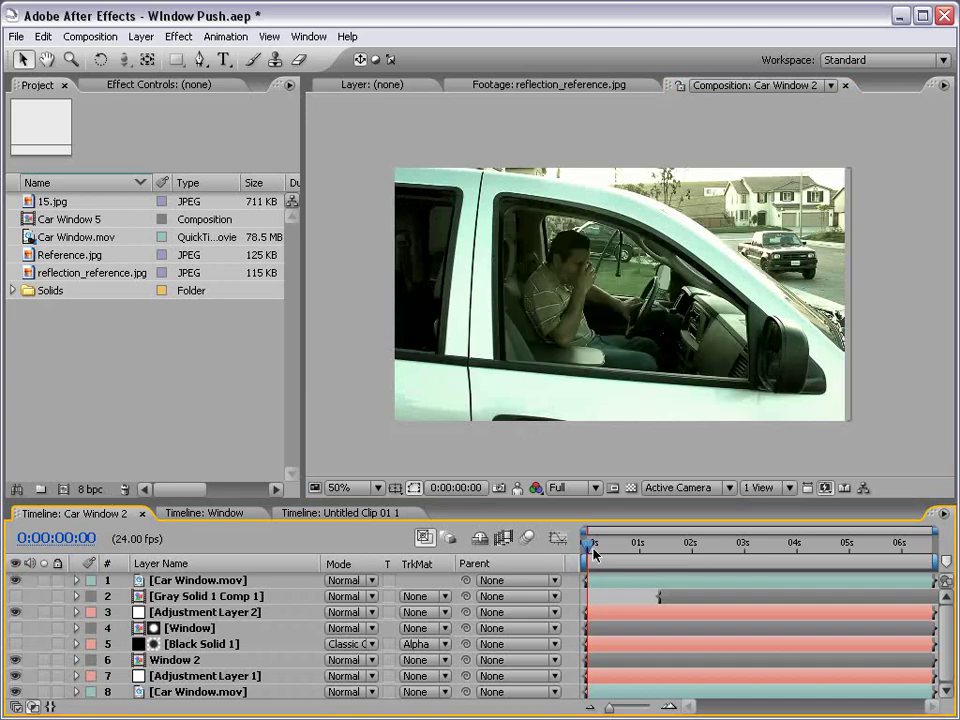
pyautogui.moveTo(594, 553); pyautogui.dragTo(527, 577)
pyautogui.click(15, 580)
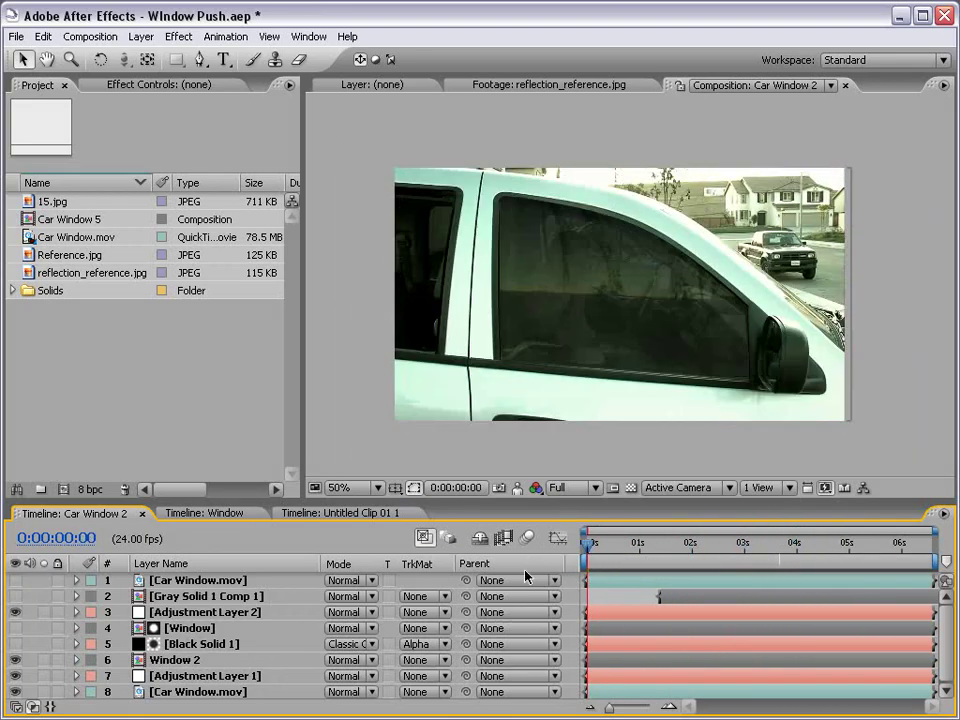
# - Examine the behind-the-scenes crane footage in the Untitled Clip 01 1 composition, and return to Car Window 2
pyautogui.click(310, 514)
pyautogui.scroll(2, 557, 300)
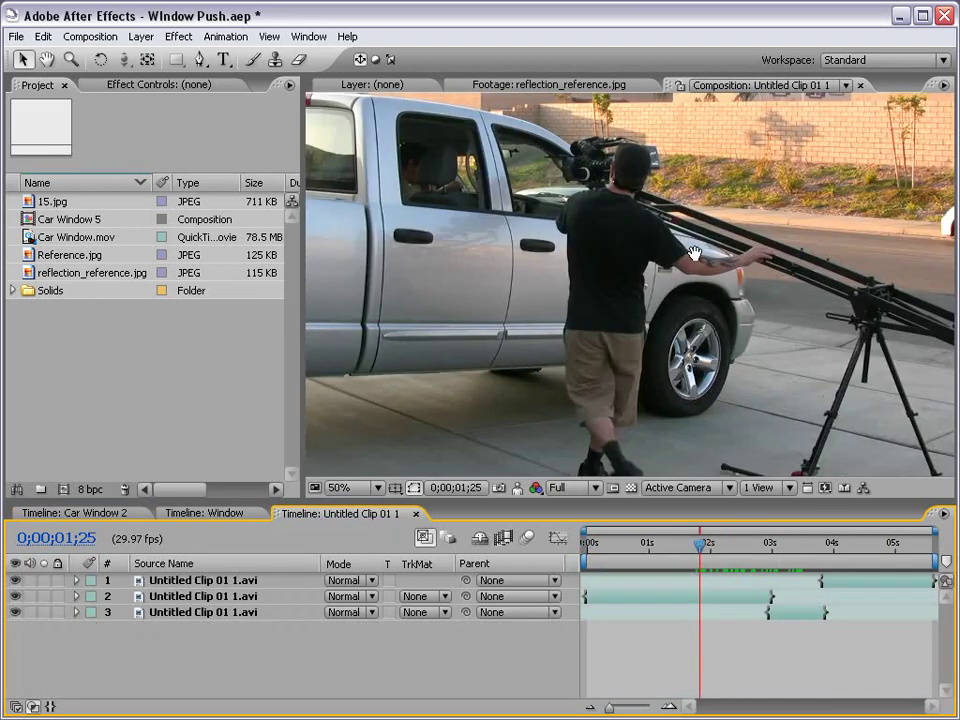
pyautogui.moveTo(692, 251); pyautogui.dragTo(595, 195)
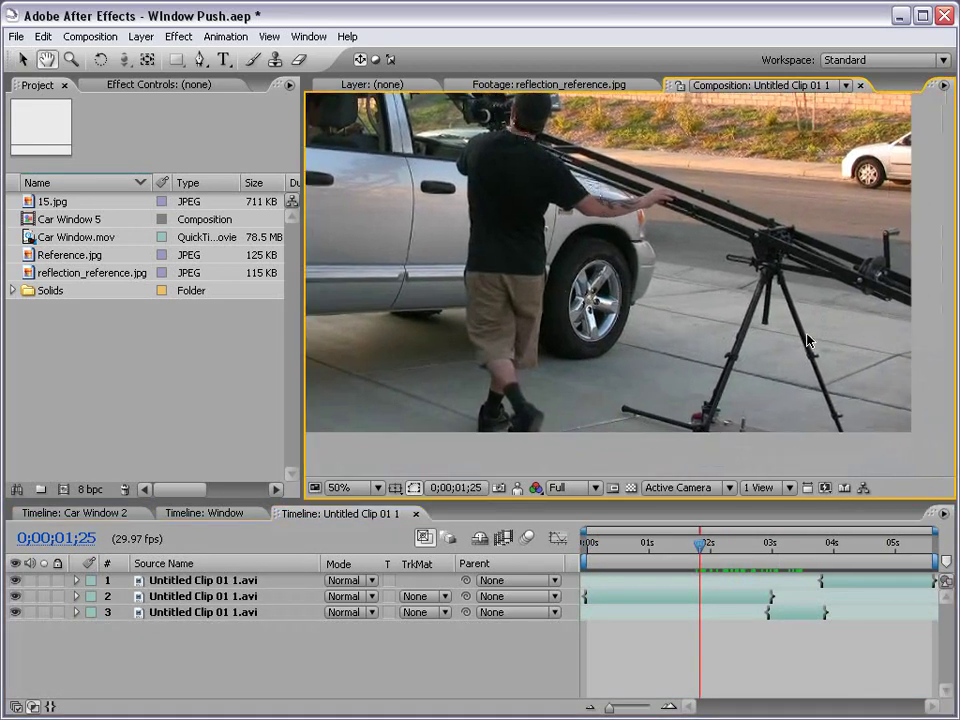
pyautogui.moveTo(586, 262); pyautogui.dragTo(606, 317)
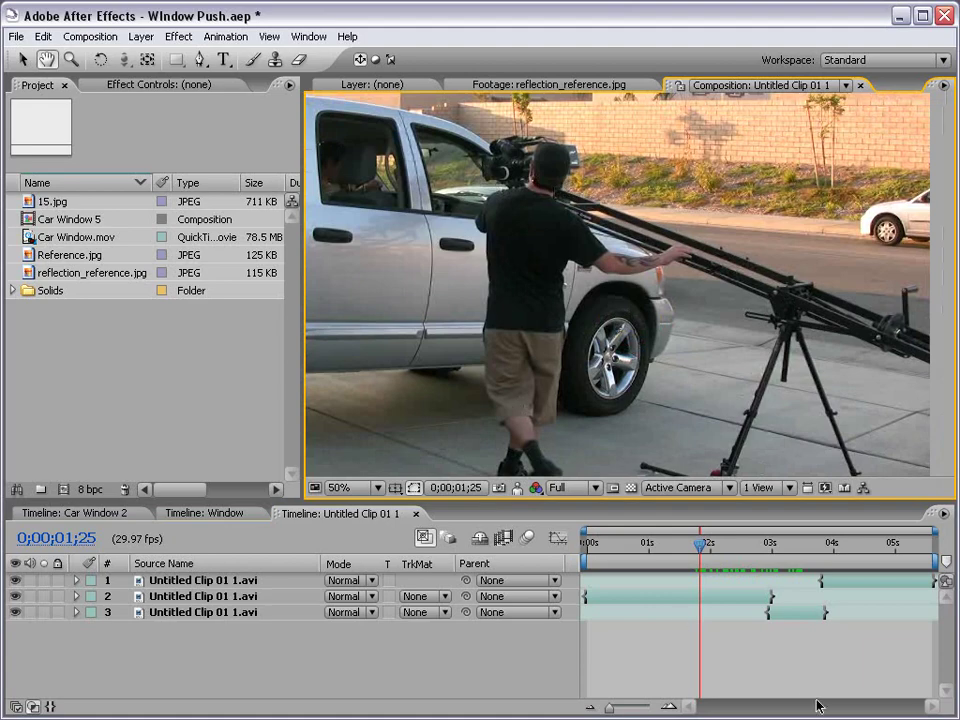
pyautogui.moveTo(699, 543); pyautogui.dragTo(839, 549)
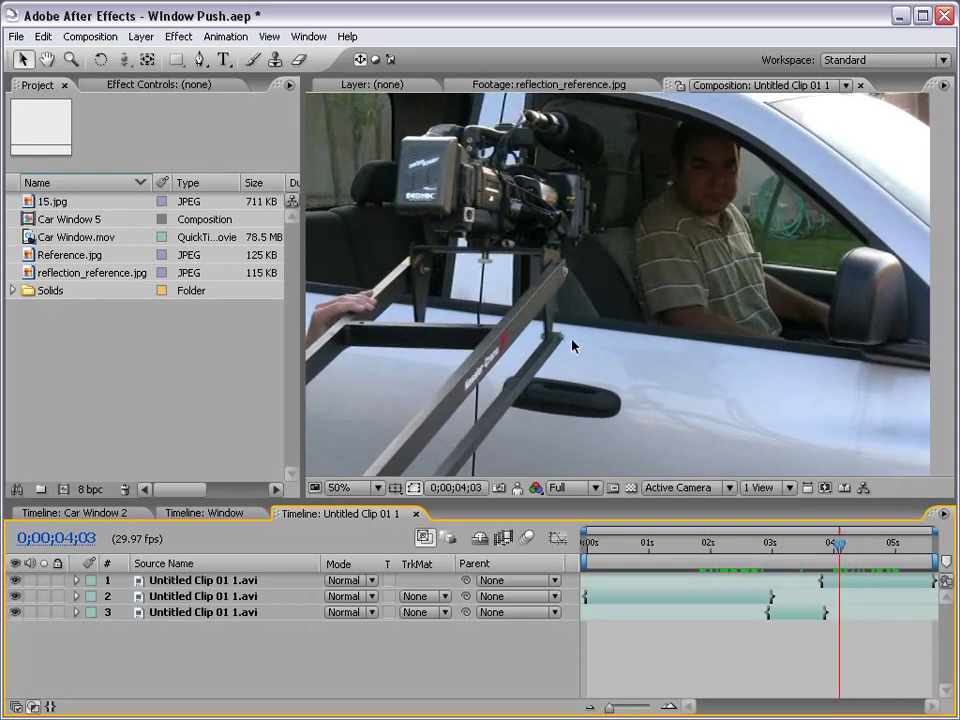
pyautogui.scroll(-2, 573, 346)
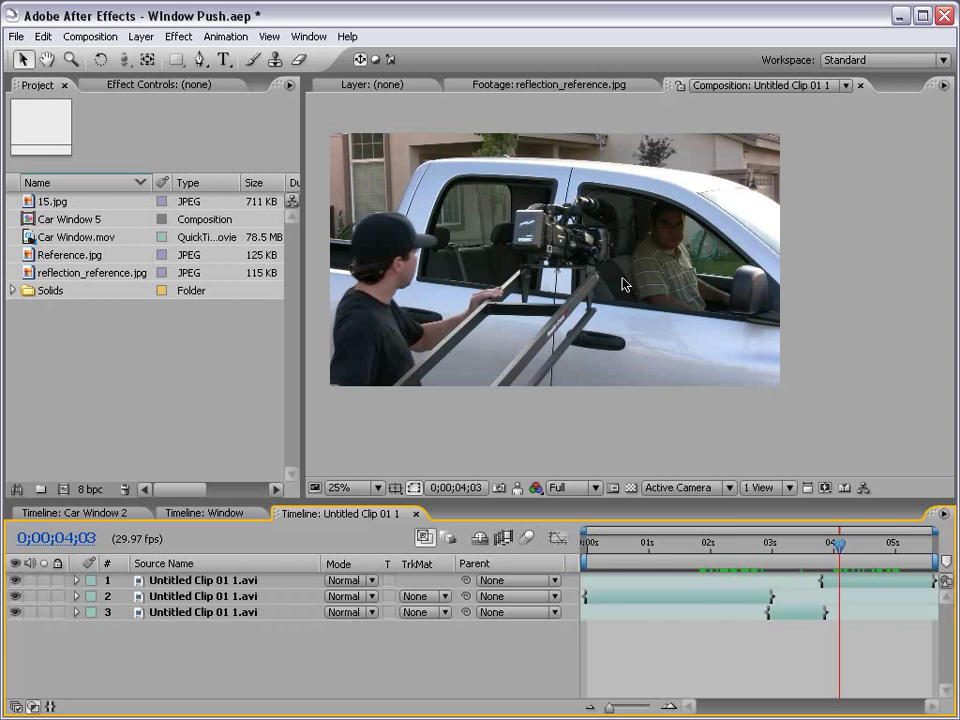
pyautogui.click(44, 519)
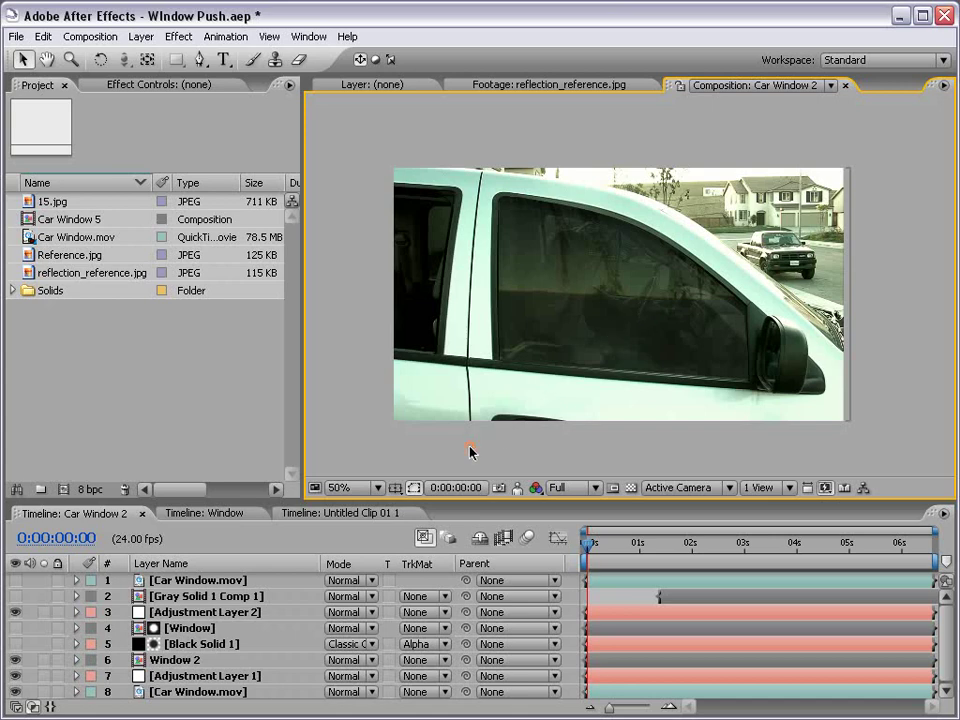
# - Create a new composition from the Car Window.mov footage and preview the camera move in it
pyautogui.click(556, 580)
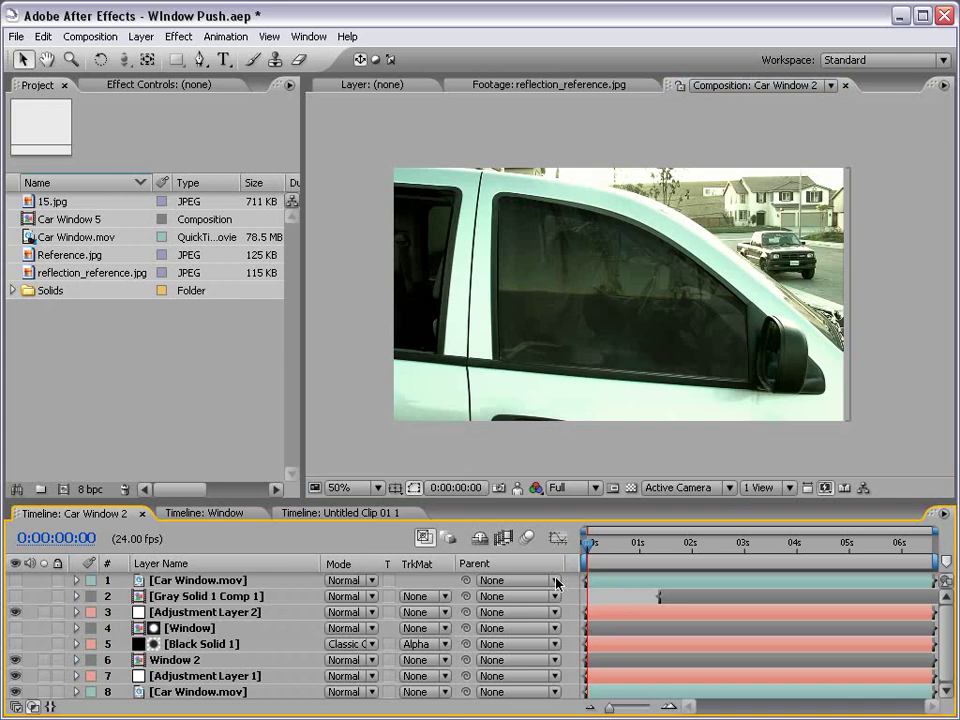
pyautogui.click(128, 375)
pyautogui.moveTo(40, 237); pyautogui.dragTo(66, 488)
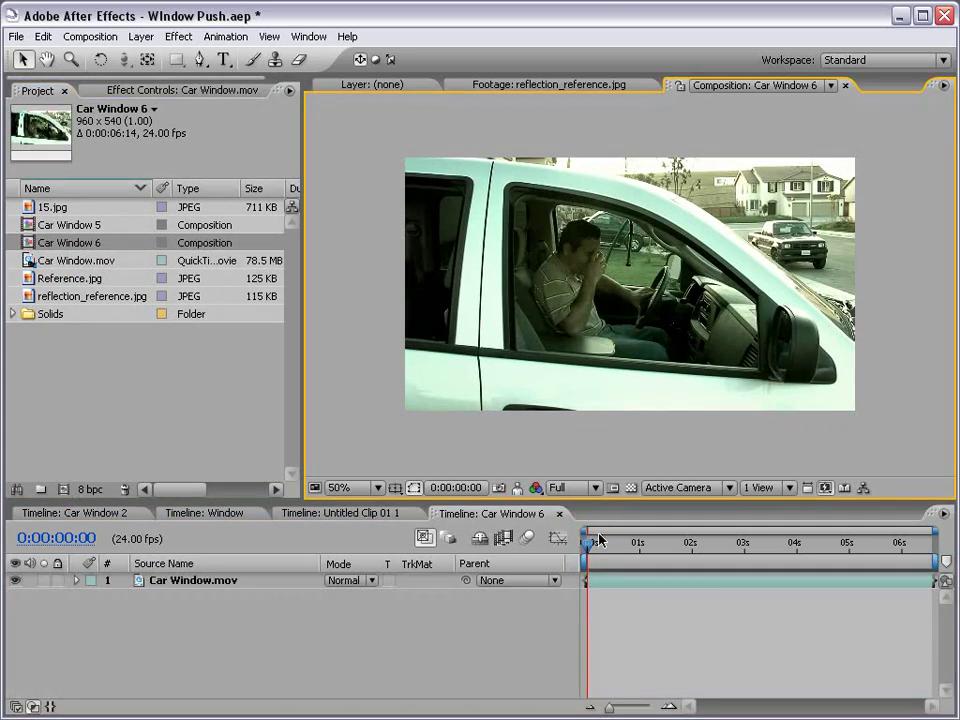
pyautogui.moveTo(590, 542); pyautogui.dragTo(525, 568)
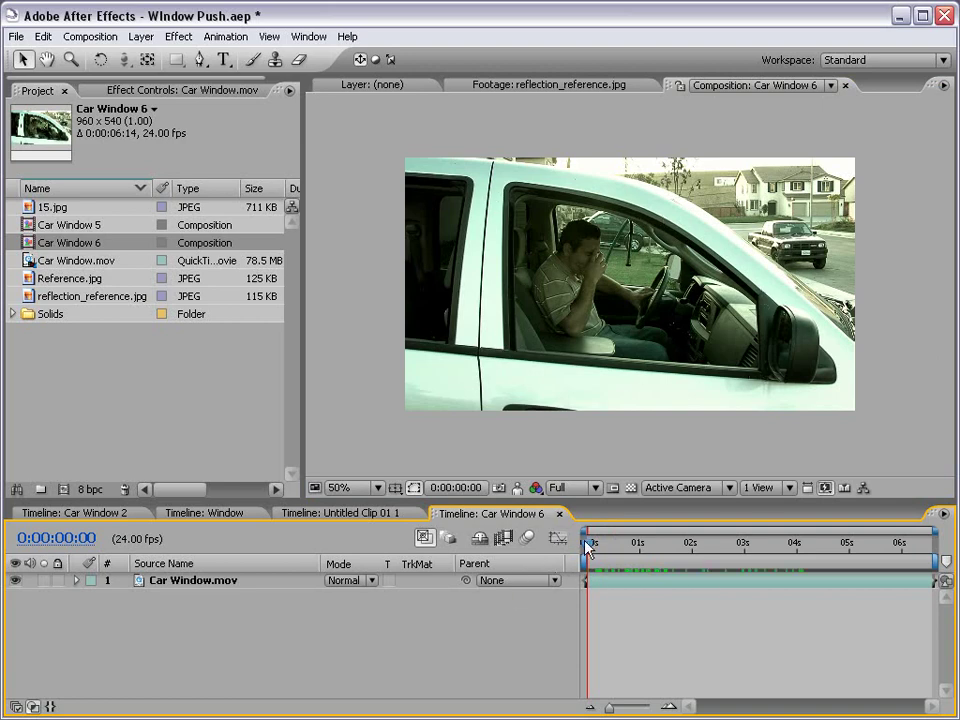
pyautogui.moveTo(589, 545); pyautogui.dragTo(567, 553)
# - Start a motion track on the Car Window.mov layer with the track type set to Perspective corner pin
pyautogui.click(623, 582)
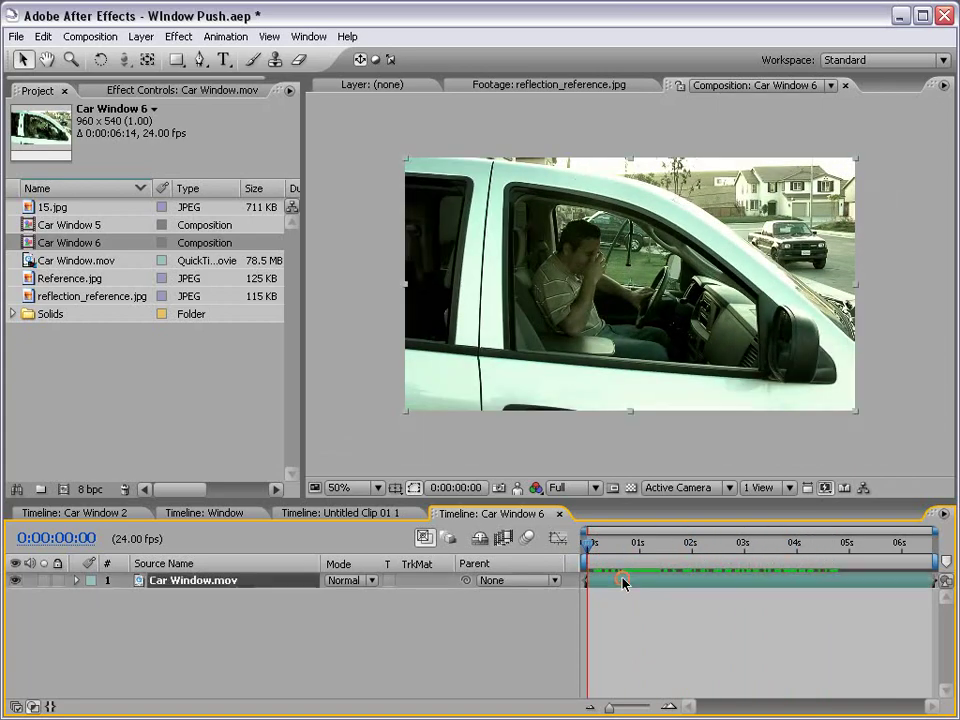
pyautogui.click(312, 36)
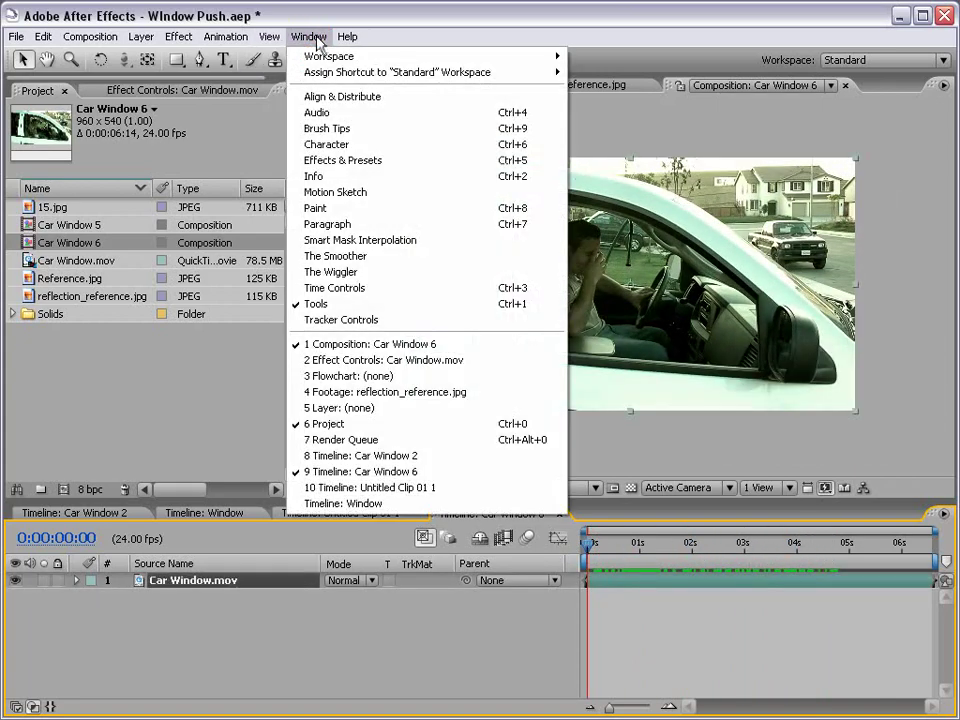
pyautogui.click(350, 321)
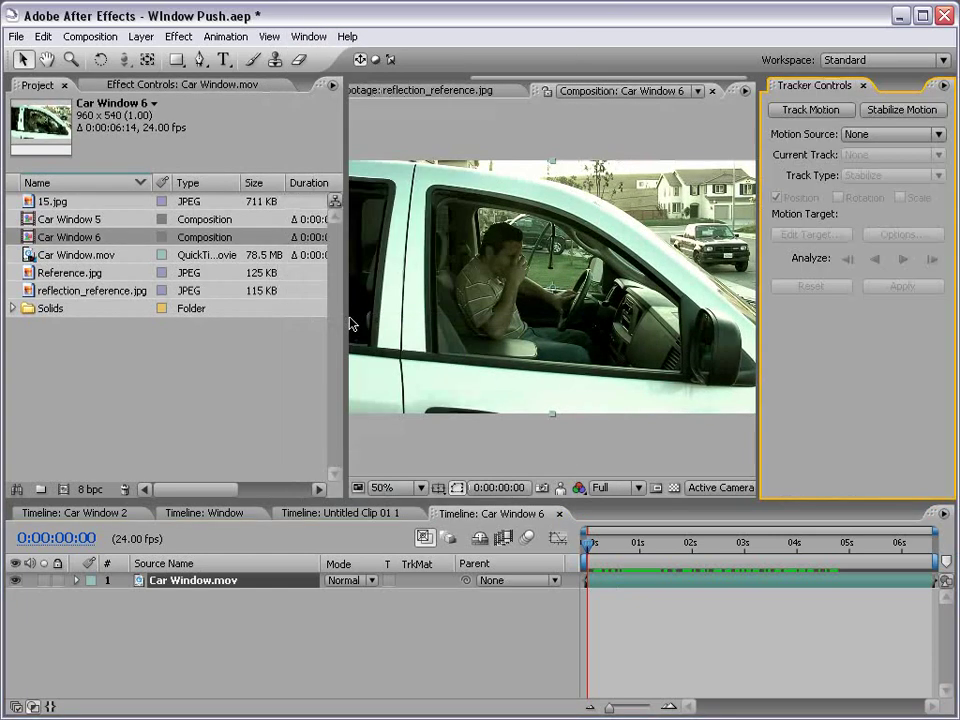
pyautogui.click(810, 111)
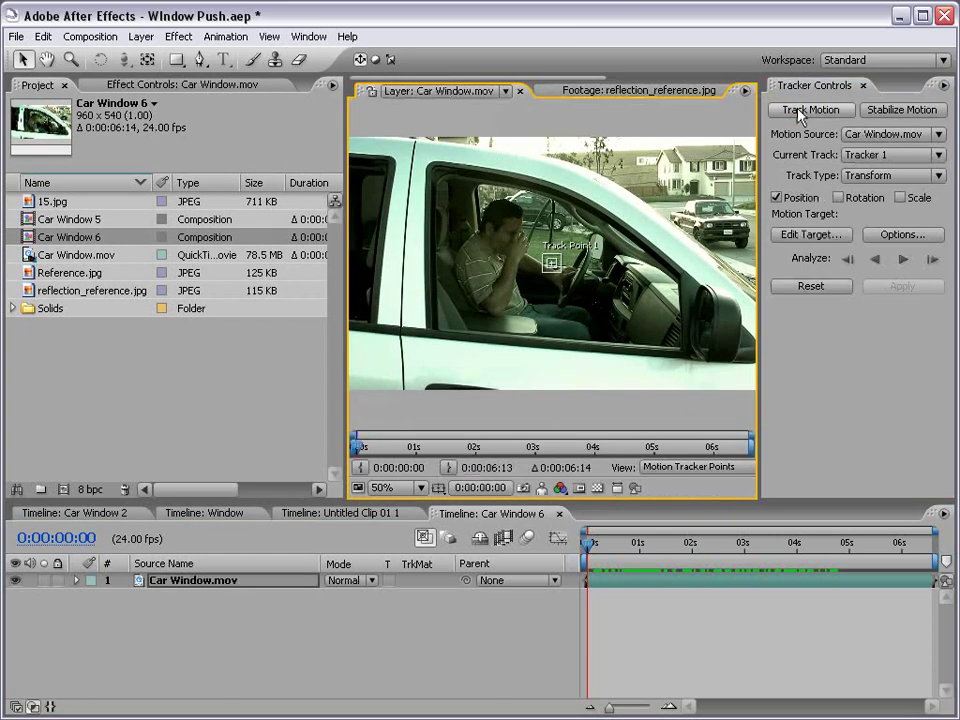
pyautogui.click(872, 176)
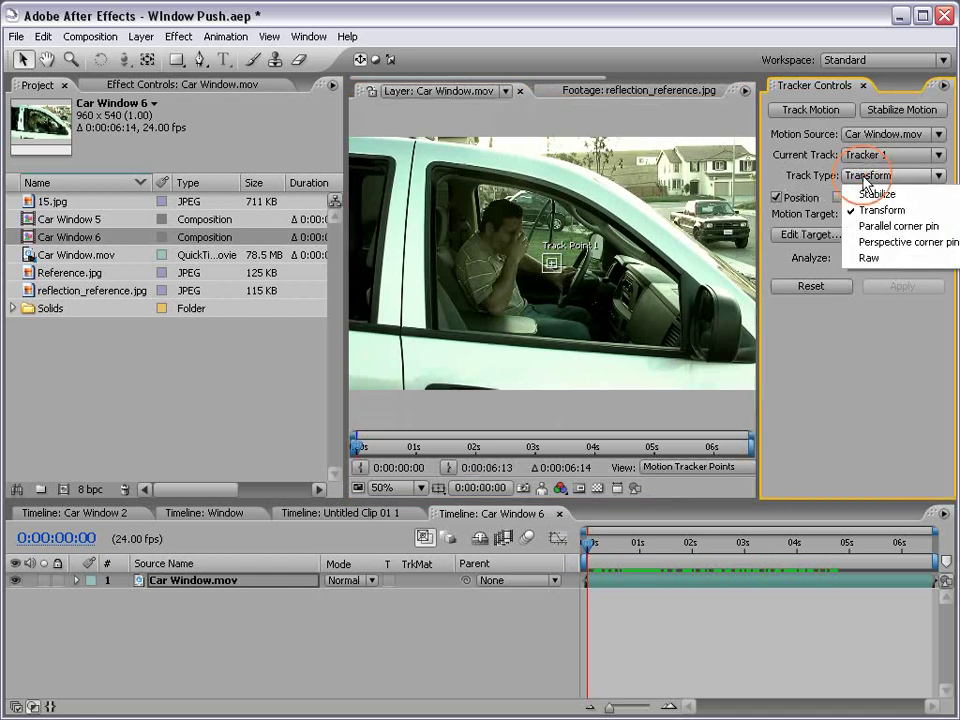
pyautogui.click(895, 242)
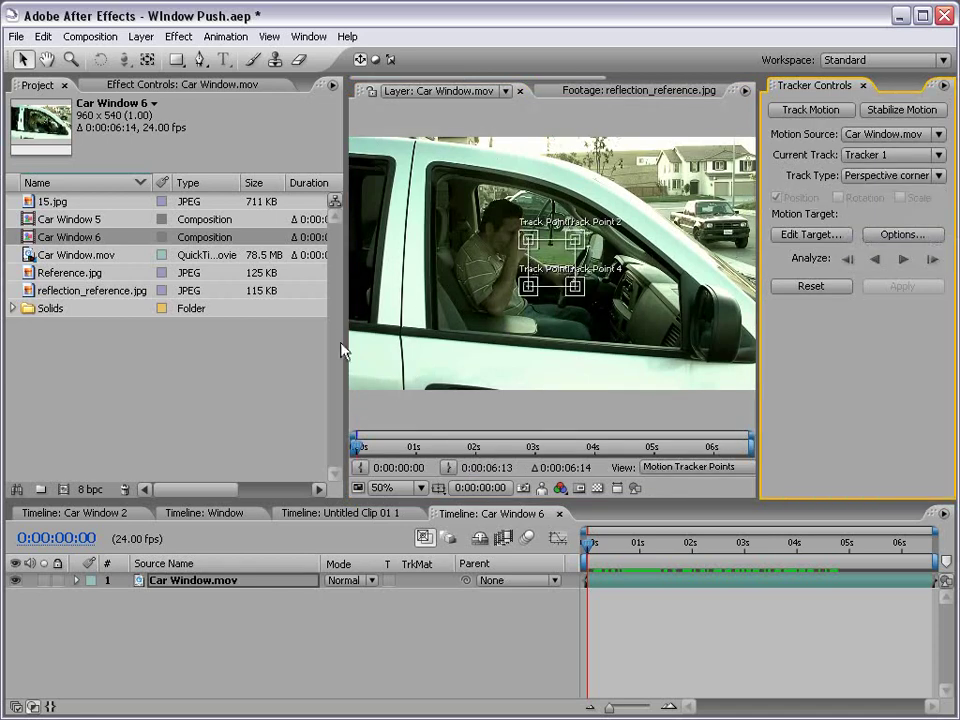
# - Place Track Point 1 near the window's upper rear corner and Track Point 2 on the corner above the side mirror
pyautogui.press('`')
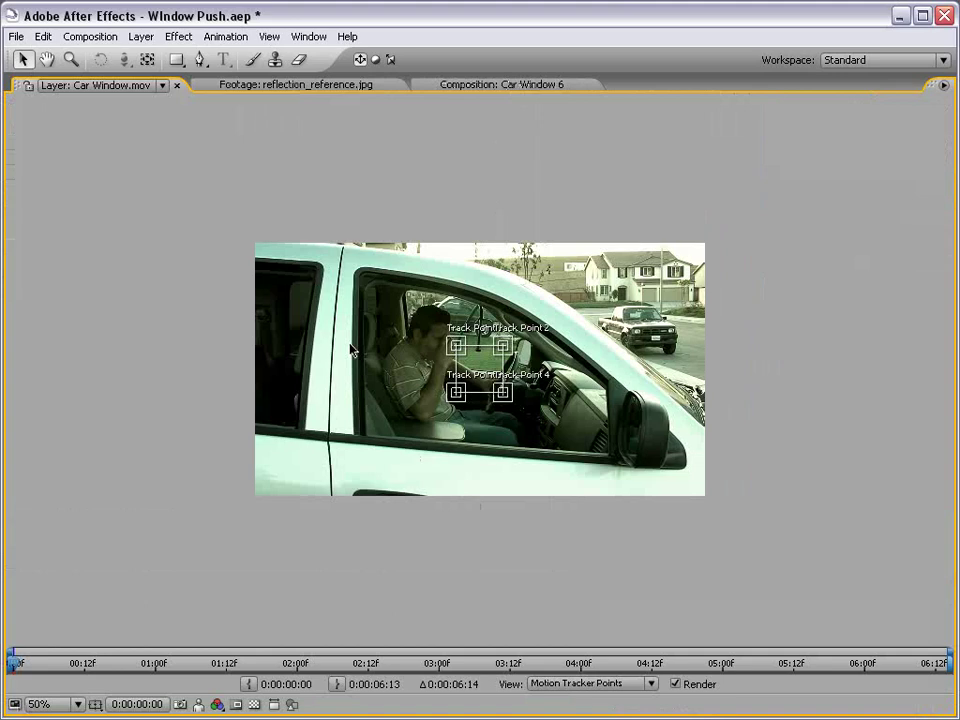
pyautogui.scroll(1, 462, 386)
pyautogui.press('space')
pyautogui.moveTo(340, 349); pyautogui.dragTo(374, 392)
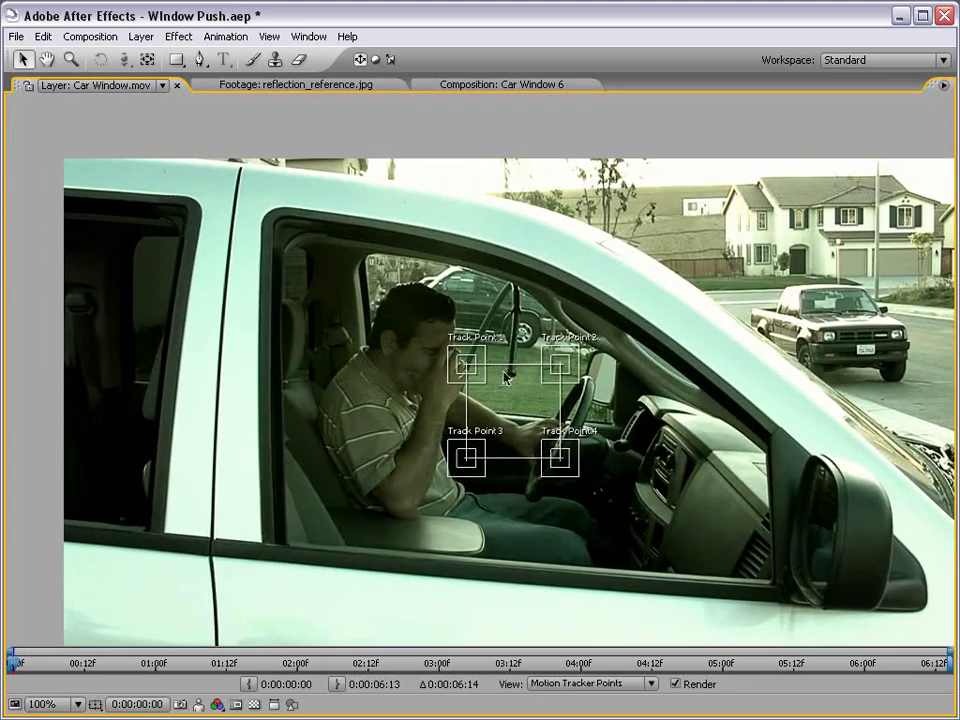
pyautogui.scroll(1, 504, 376)
pyautogui.press('space')
pyautogui.moveTo(461, 326); pyautogui.dragTo(515, 405)
pyautogui.moveTo(513, 450); pyautogui.dragTo(242, 197)
pyautogui.moveTo(795, 527); pyautogui.dragTo(384, 306)
pyautogui.moveTo(292, 235); pyautogui.dragTo(716, 375)
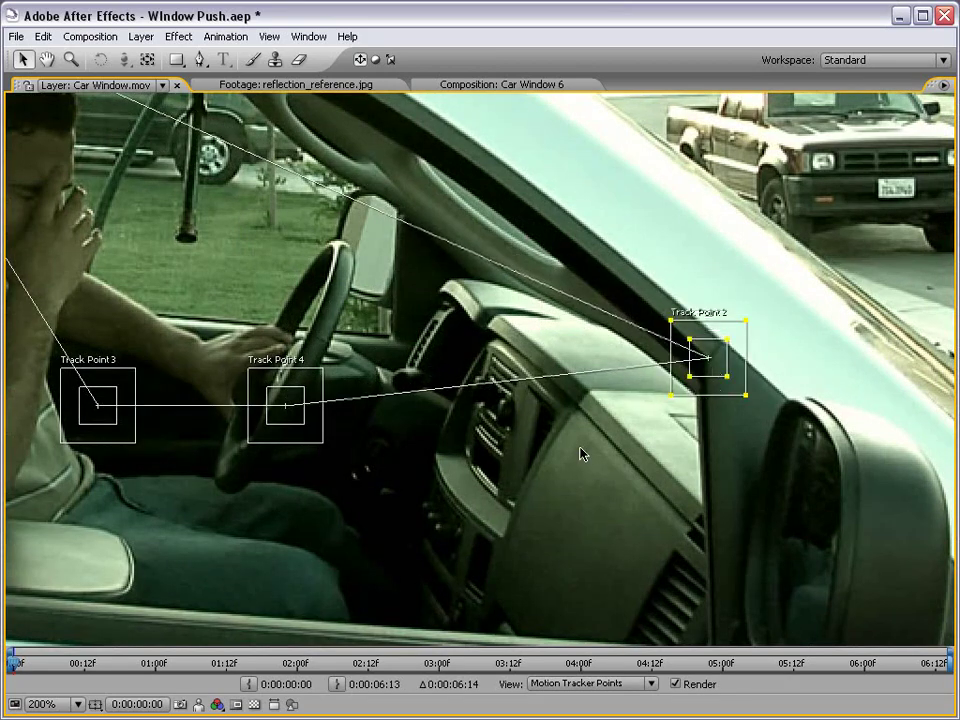
# - Place Track Point 4 on the window's lower front corner and Track Point 3 on its lower rear corner
pyautogui.moveTo(377, 529); pyautogui.dragTo(407, 429)
pyautogui.moveTo(319, 317); pyautogui.dragTo(731, 578)
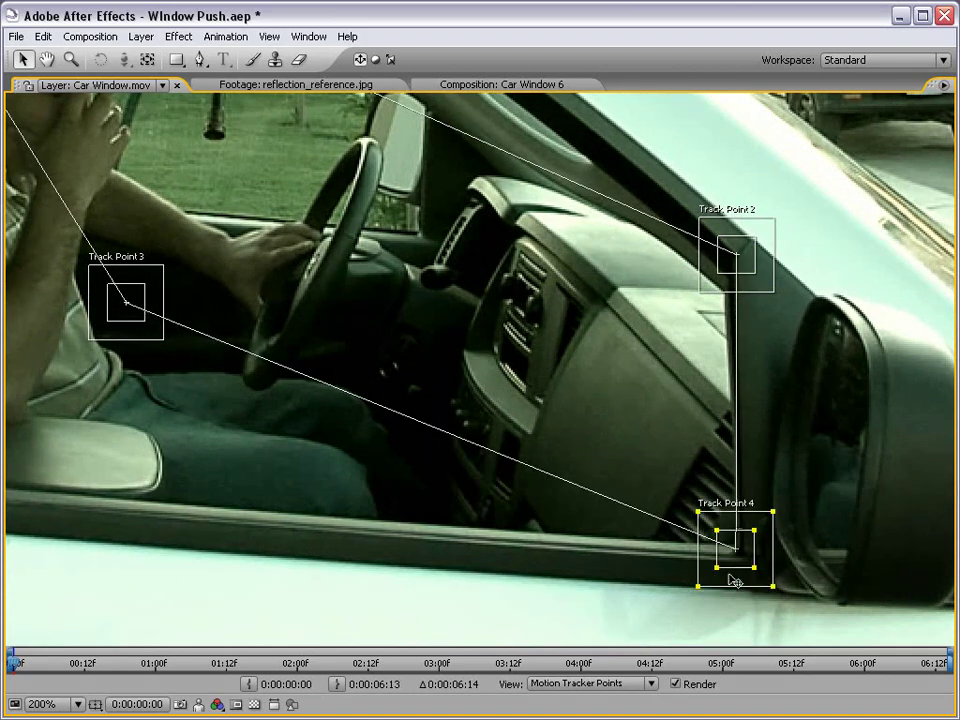
pyautogui.moveTo(320, 474); pyautogui.dragTo(766, 500)
pyautogui.moveTo(540, 362); pyautogui.dragTo(321, 558)
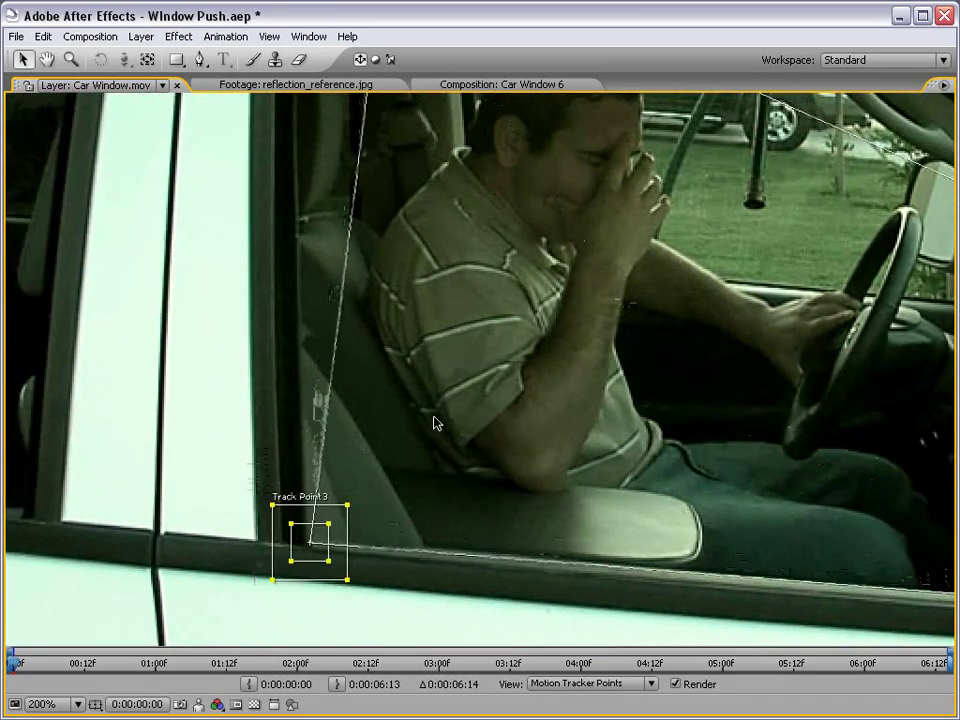
# - Move only Track Point 1's attach point outward to just beyond the window frame's upper rear corner
pyautogui.press(',')
pyautogui.moveTo(503, 212); pyautogui.dragTo(324, 281)
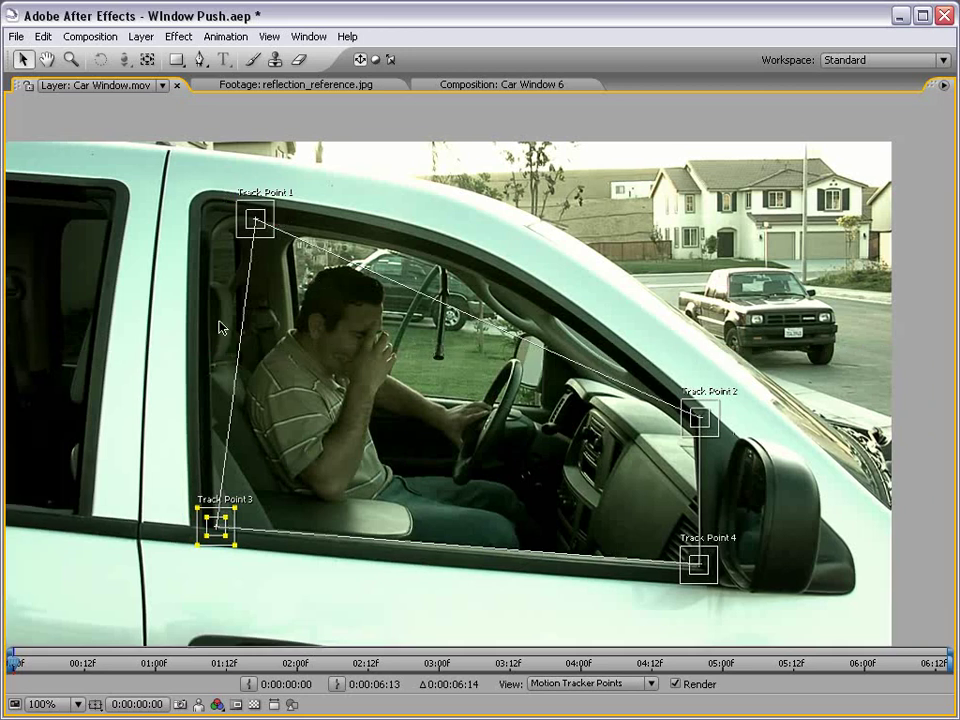
pyautogui.click(256, 220)
pyautogui.press('.')
pyautogui.moveTo(336, 321); pyautogui.dragTo(343, 366)
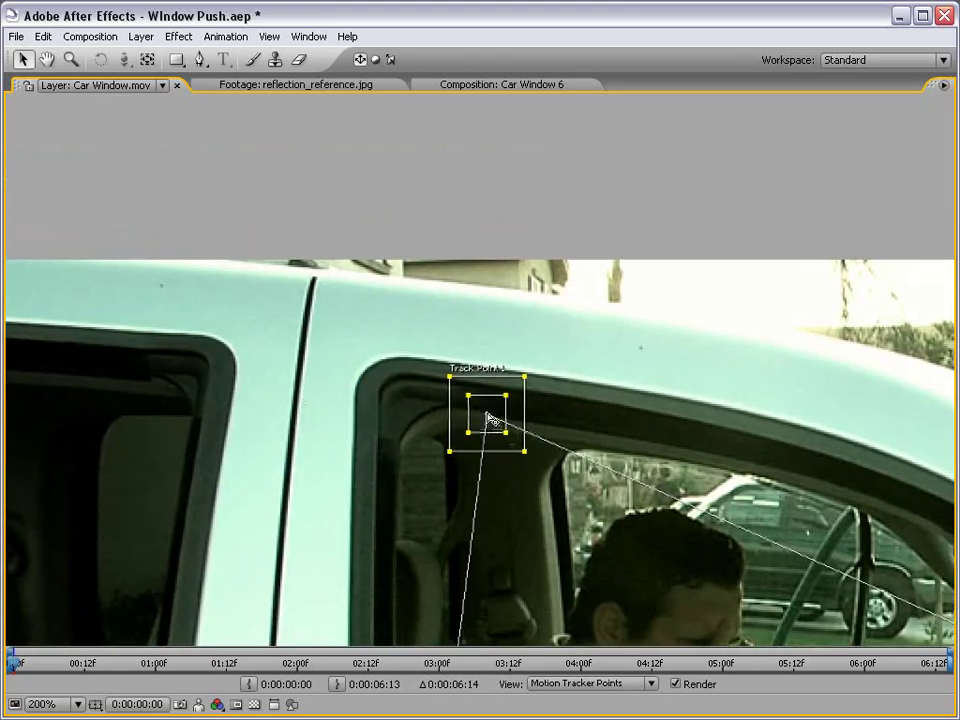
pyautogui.moveTo(490, 419); pyautogui.dragTo(373, 355)
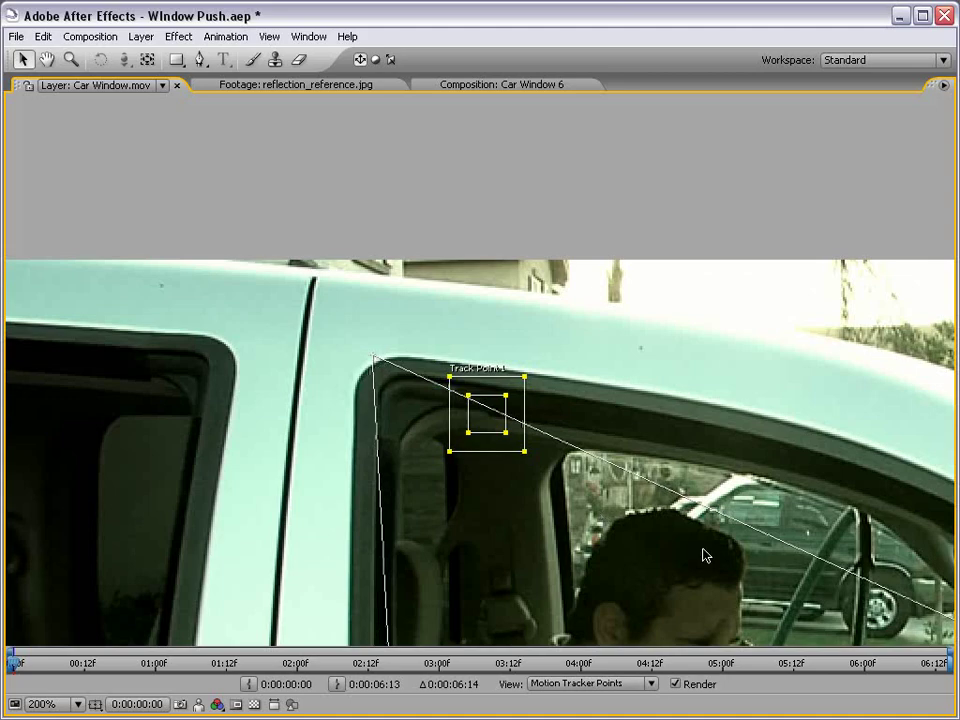
# - Move Track Point 2's attach point straight up, well above its tracking box, to square off the window's corner-pin outline
pyautogui.moveTo(703, 555); pyautogui.dragTo(317, 304)
pyautogui.moveTo(628, 450); pyautogui.dragTo(396, 355)
pyautogui.moveTo(683, 414); pyautogui.dragTo(688, 167)
pyautogui.moveTo(716, 595); pyautogui.dragTo(680, 325)
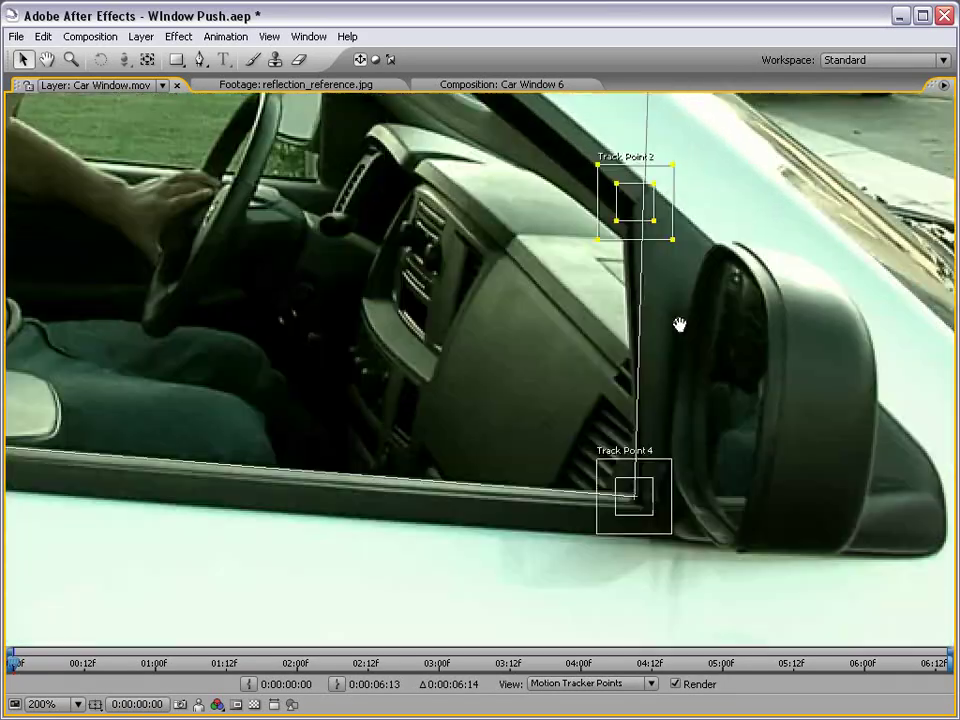
# - Move the attach points of Track Points 4 and 3 slightly outside the window's lower front and lower rear corners
pyautogui.click(636, 503)
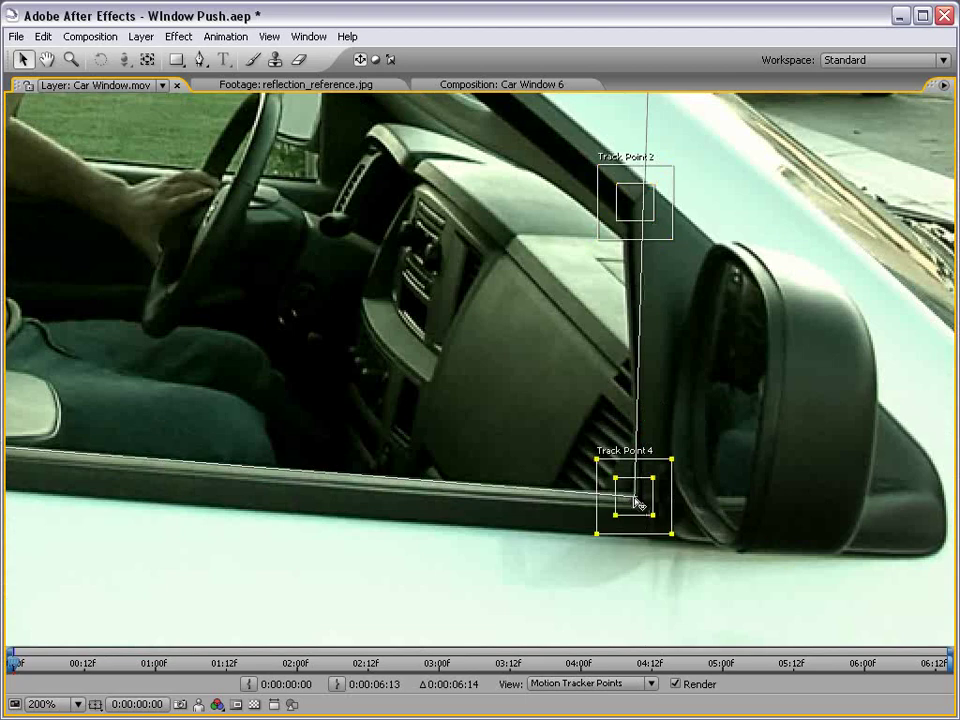
pyautogui.moveTo(635, 499); pyautogui.dragTo(653, 516)
pyautogui.moveTo(232, 423); pyautogui.dragTo(690, 459)
pyautogui.moveTo(309, 443); pyautogui.dragTo(500, 458)
pyautogui.moveTo(342, 494); pyautogui.dragTo(306, 499)
pyautogui.moveTo(347, 256); pyautogui.dragTo(328, 452)
# - Raise Track Point 2's attach point further so the corner-pin outline encloses the whole window, and restore the full workspace layout
pyautogui.scroll(-1, 536, 330)
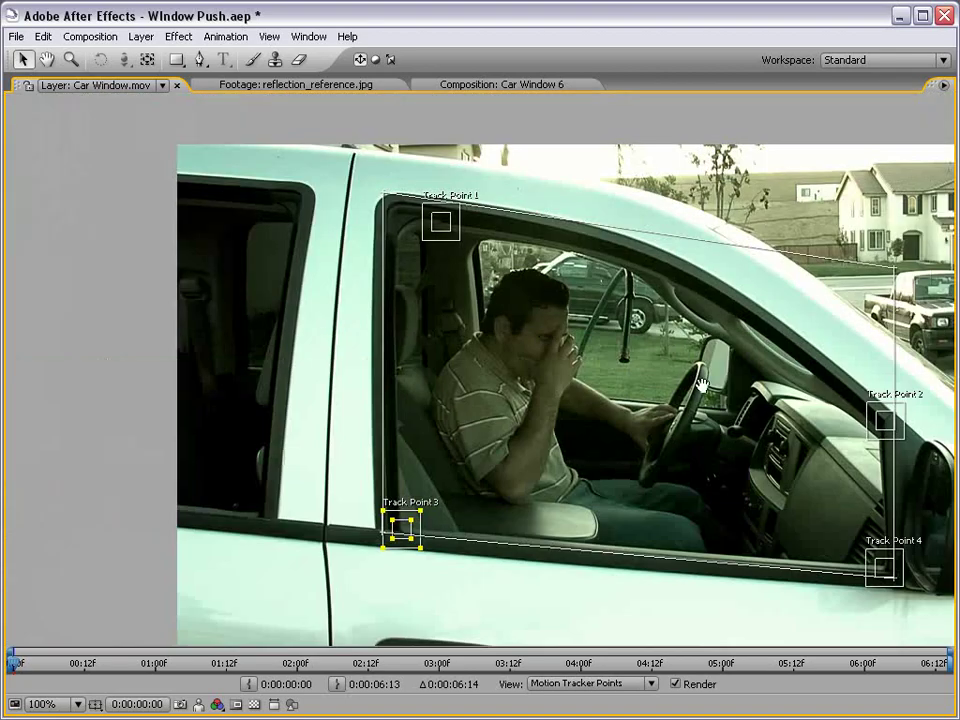
pyautogui.moveTo(702, 385); pyautogui.dragTo(514, 375)
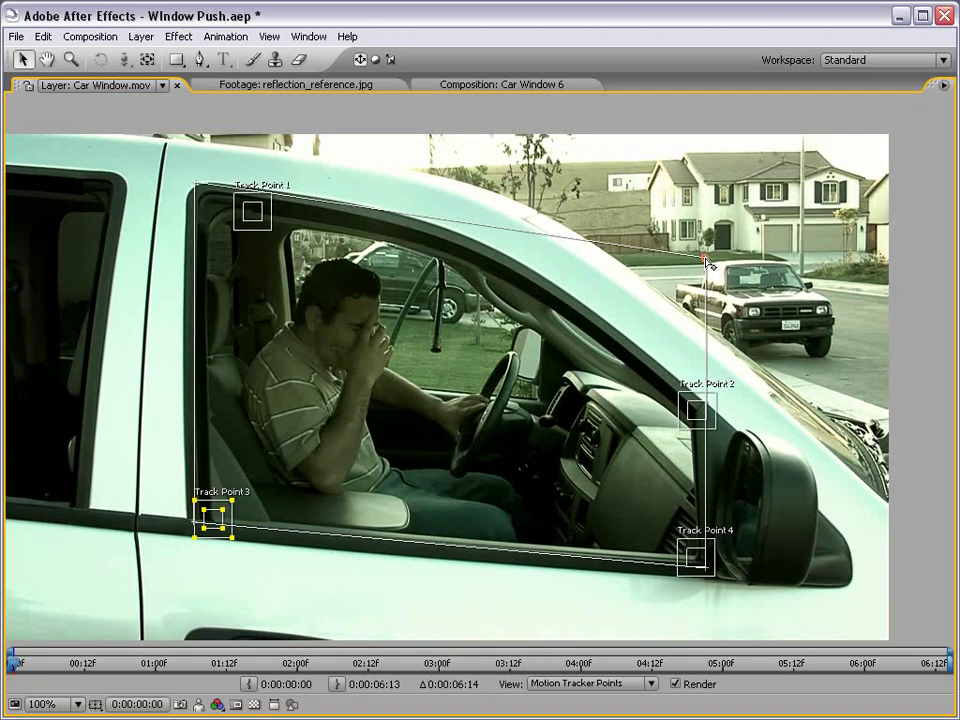
pyautogui.moveTo(707, 262); pyautogui.dragTo(708, 214)
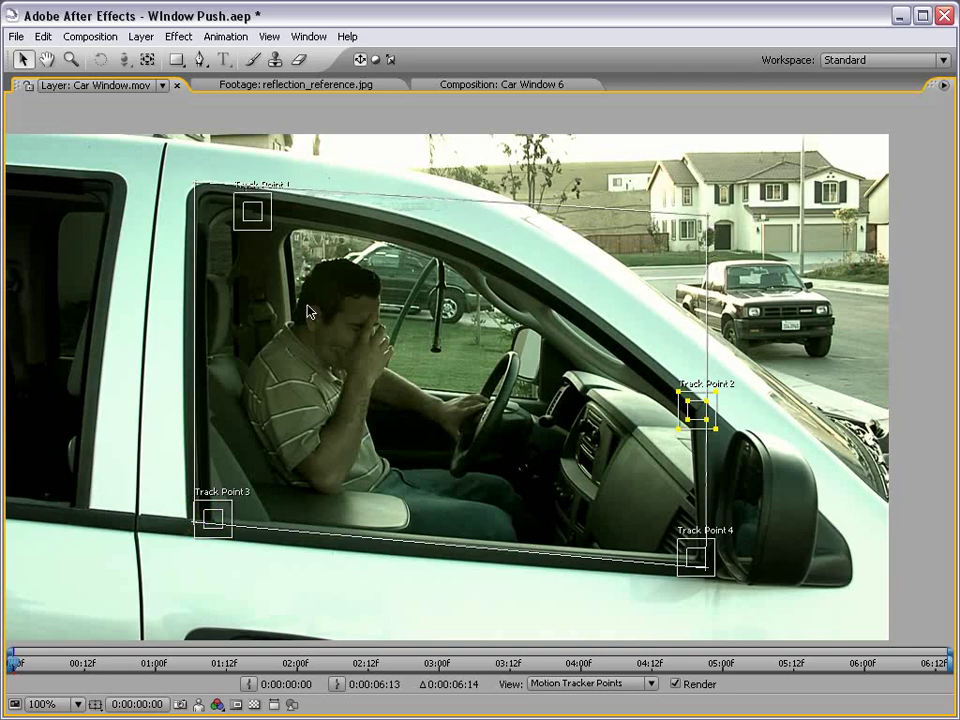
pyautogui.press('`')
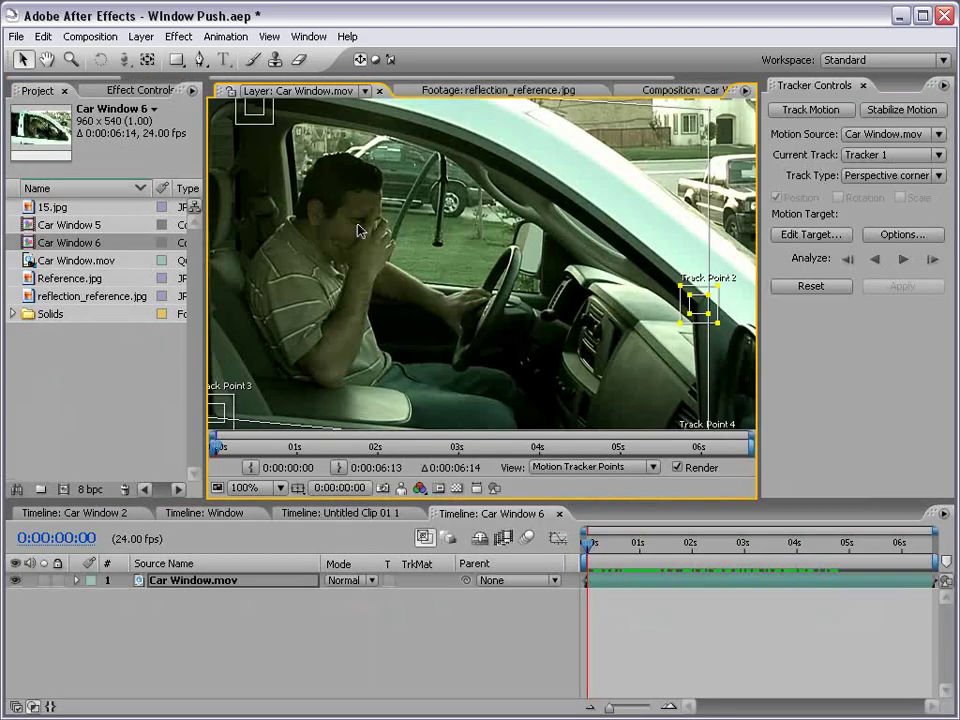
# - Reshape Track Point 1's inner feature region into a wider, shorter rectangle inside its search region
pyautogui.press('`')
pyautogui.click(294, 199)
pyautogui.press('.')
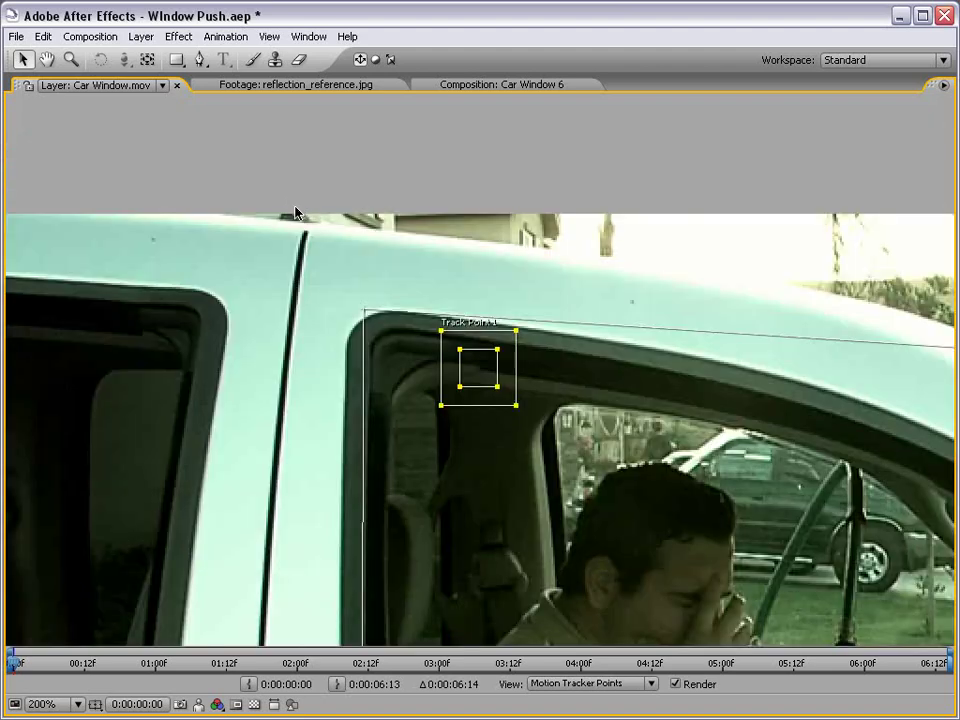
pyautogui.press('.')
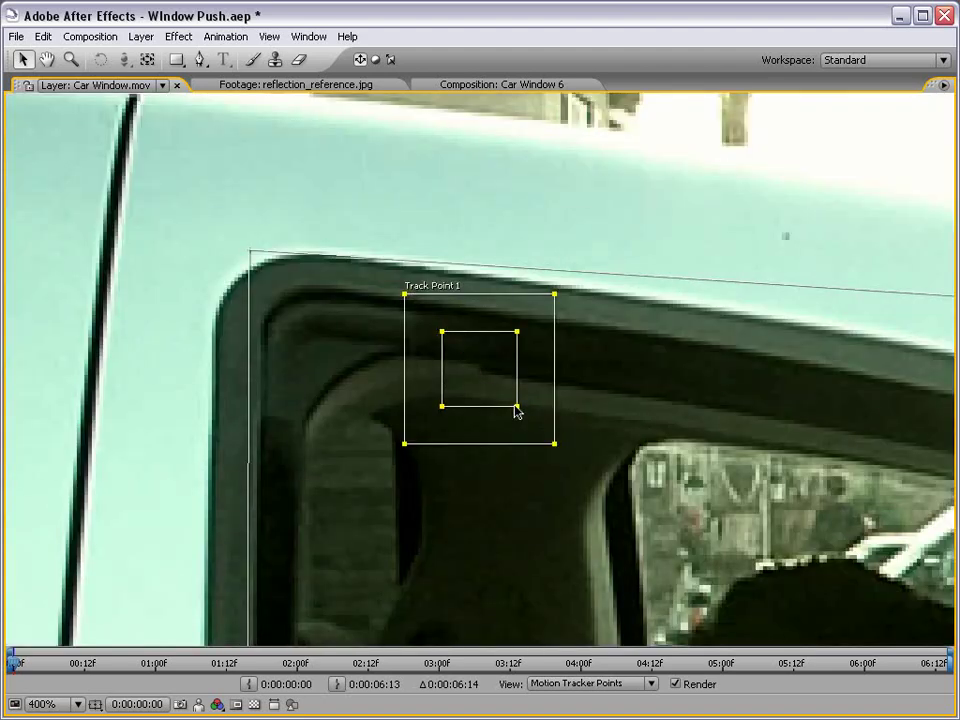
pyautogui.moveTo(516, 406); pyautogui.dragTo(536, 392)
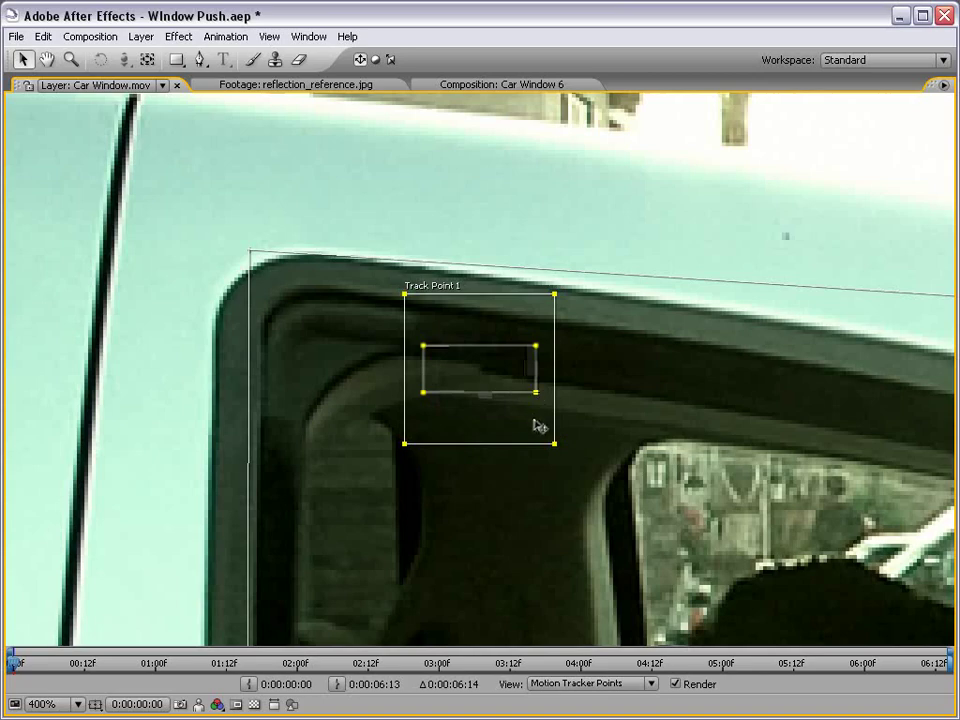
pyautogui.click(440, 358)
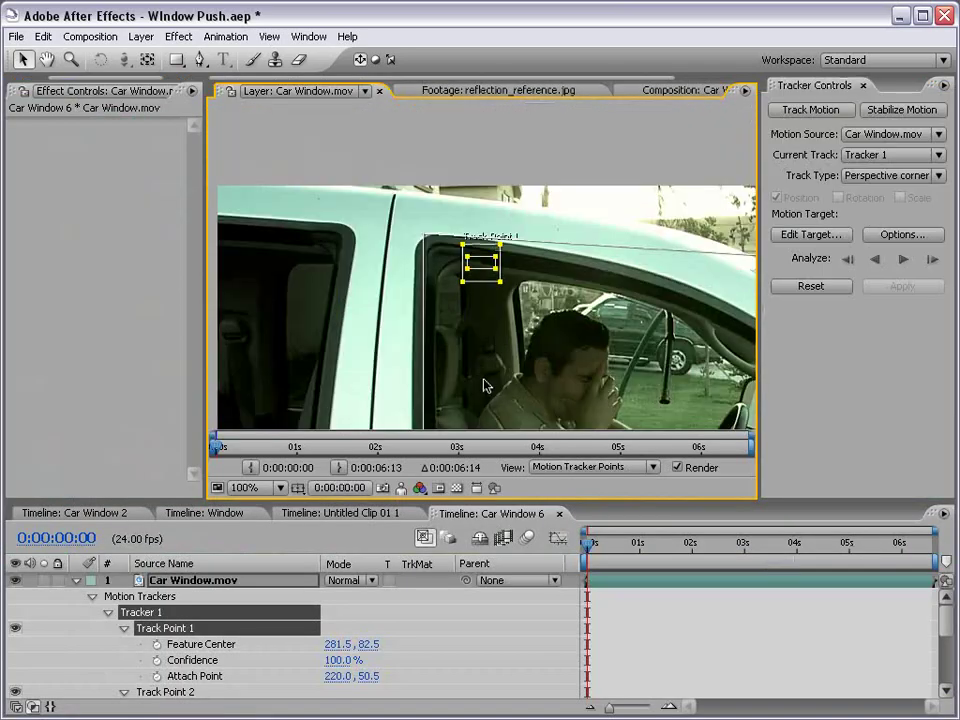
# - Analyze all four track points forward from the first frame and stop the analysis at 0:00:02:01
pyautogui.moveTo(694, 404); pyautogui.dragTo(601, 330)
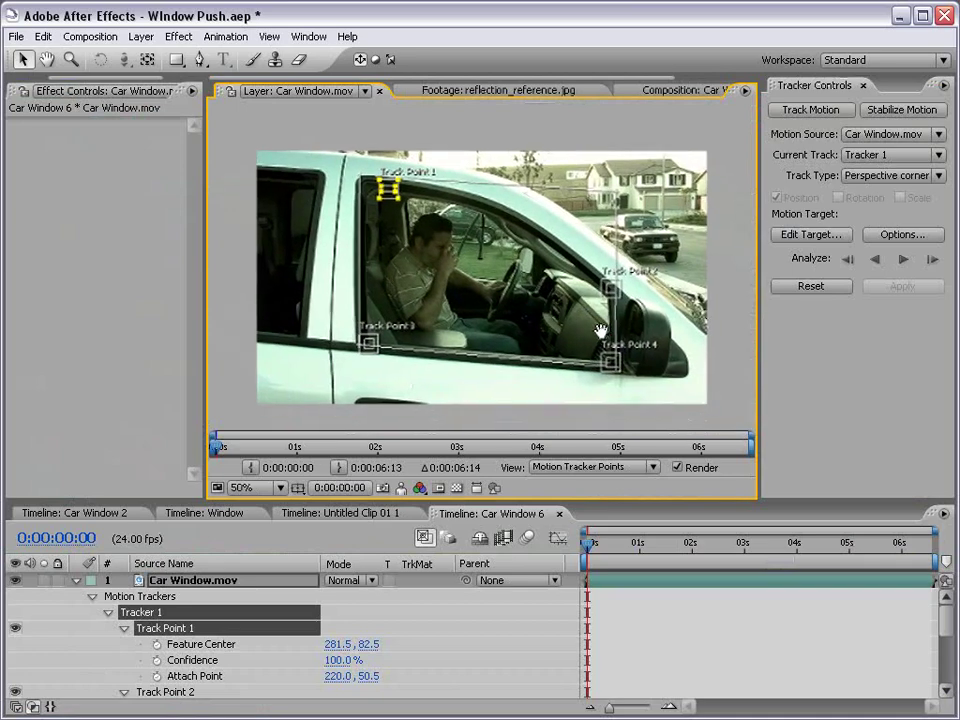
pyautogui.click(903, 259)
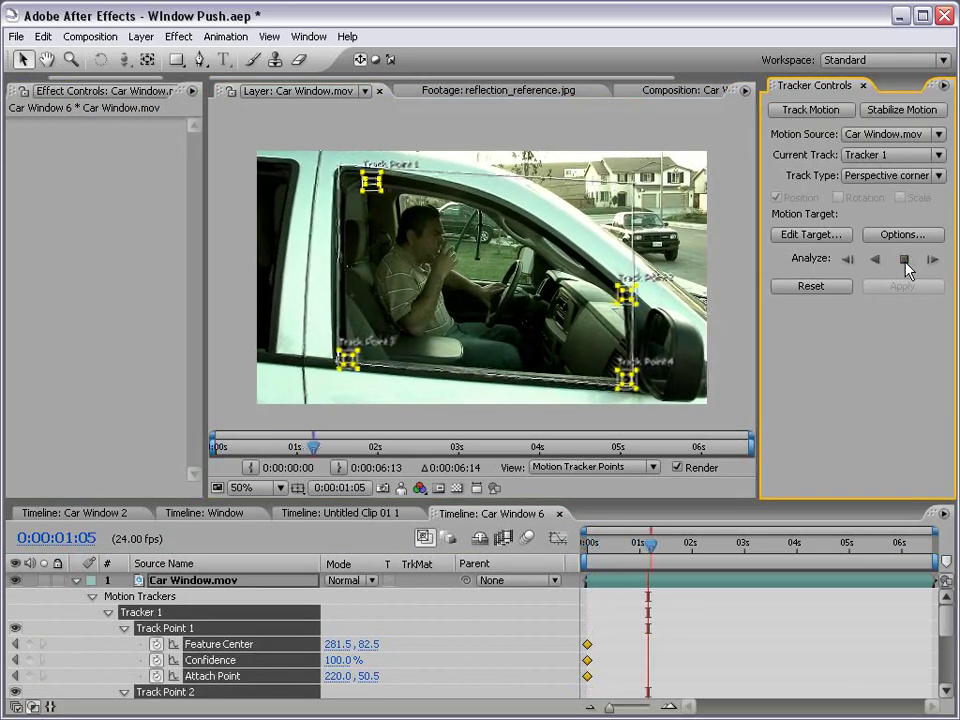
pyautogui.click(905, 262)
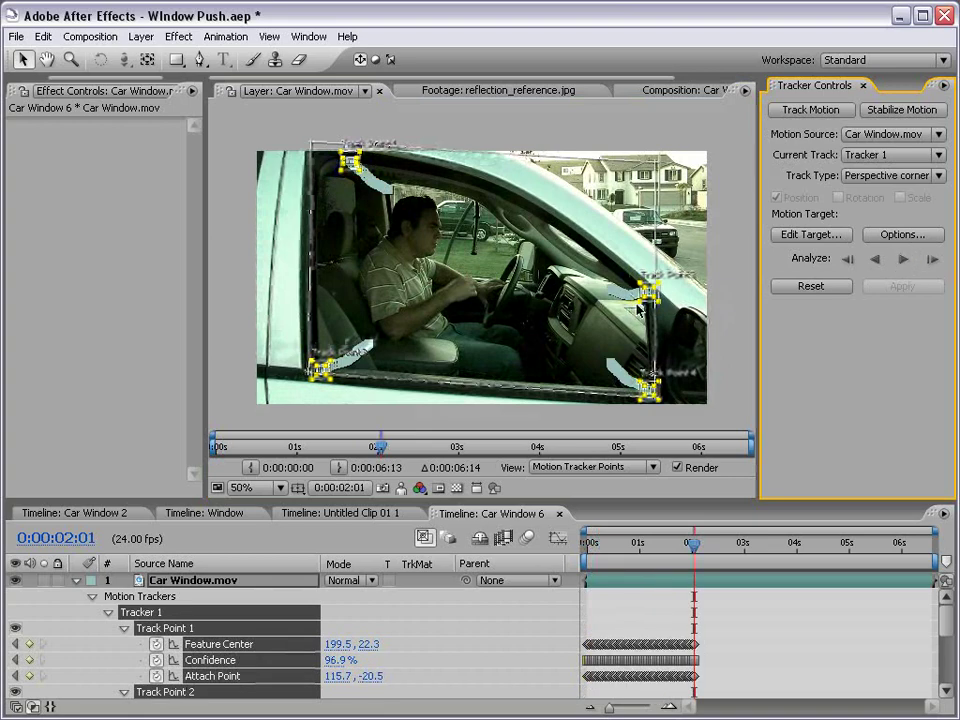
# - Check Track Points 4 and 1 up close, and continue analyzing forward one frame at a time to 0:00:02:07
pyautogui.scroll(1, 353, 164)
pyautogui.moveTo(610, 400); pyautogui.dragTo(392, 257)
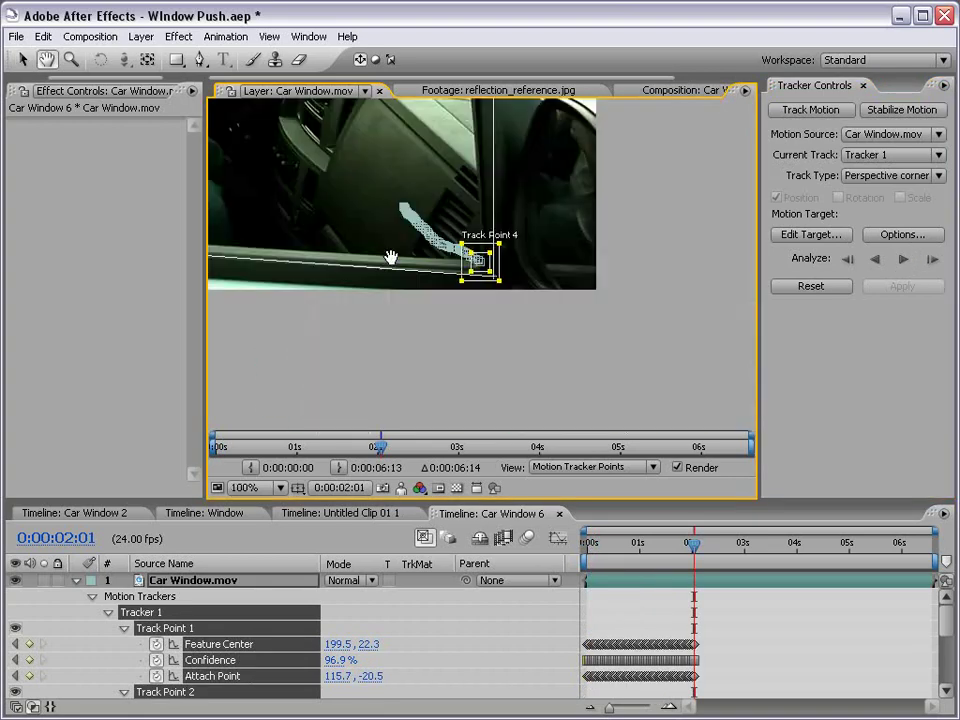
pyautogui.moveTo(367, 200); pyautogui.dragTo(610, 425)
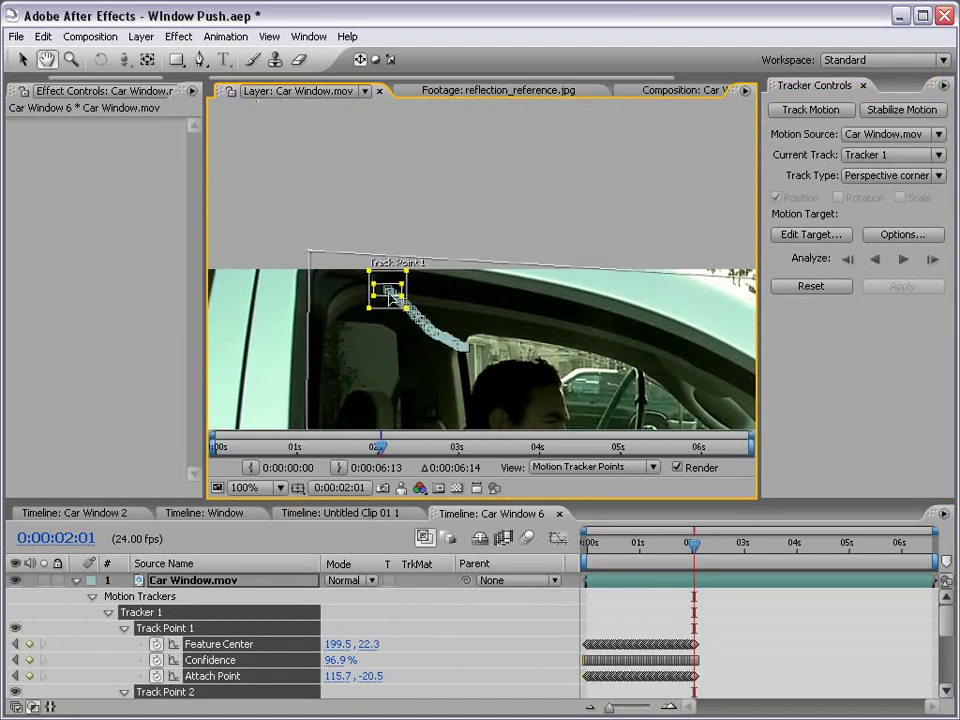
pyautogui.click(386, 293)
pyautogui.scroll(1, 386, 292)
pyautogui.moveTo(369, 258); pyautogui.dragTo(355, 291)
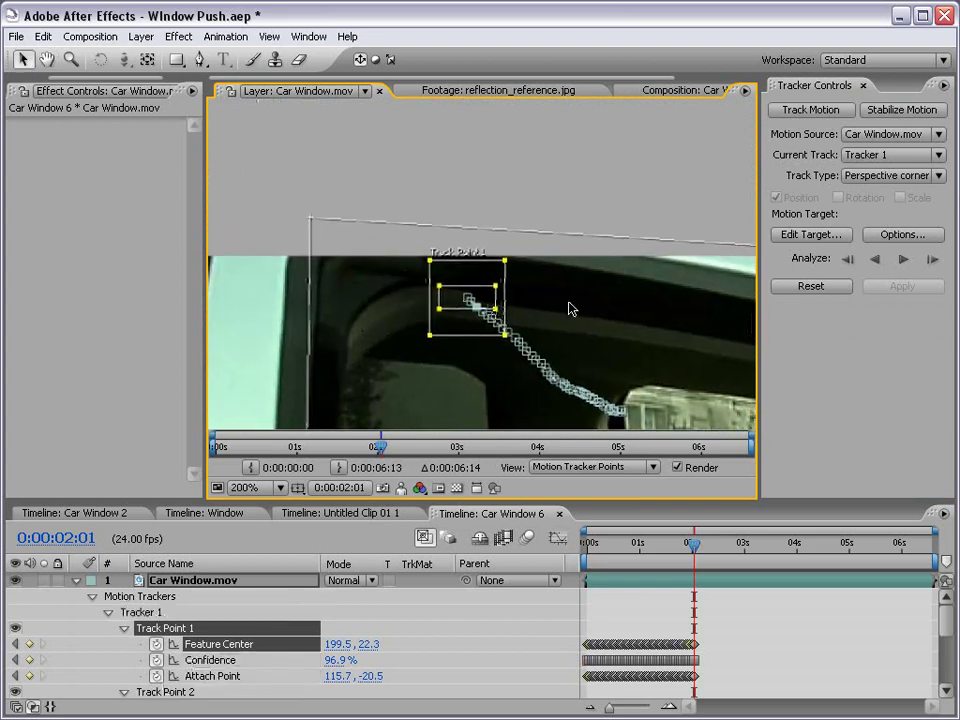
pyautogui.click(932, 259)
pyautogui.click(932, 259)
pyautogui.click(932, 259)
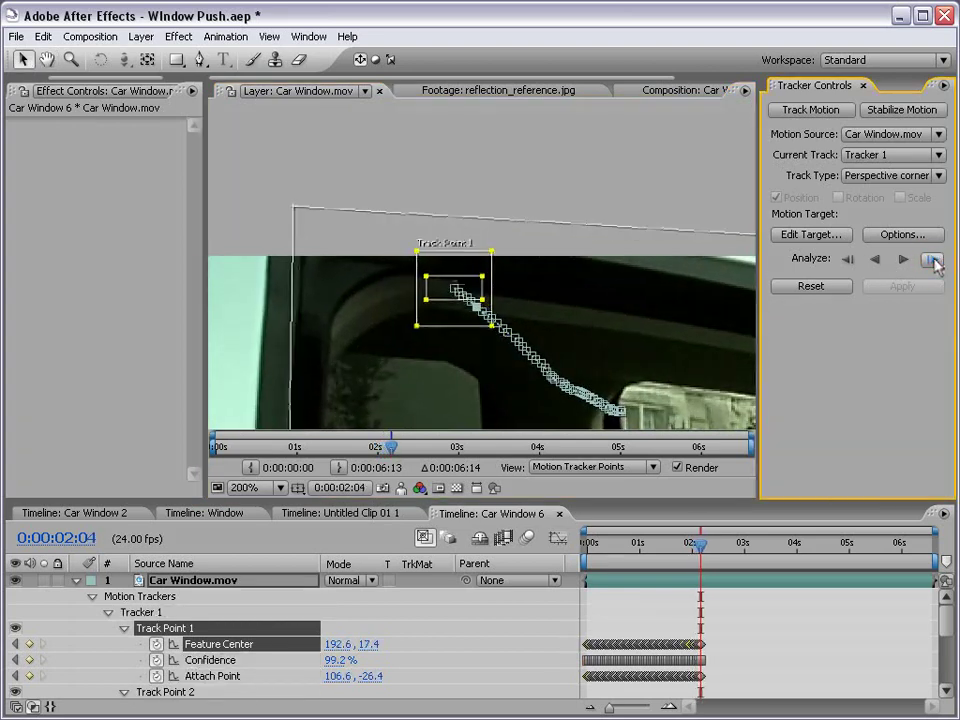
pyautogui.click(932, 259)
pyautogui.click(932, 259)
pyautogui.click(932, 259)
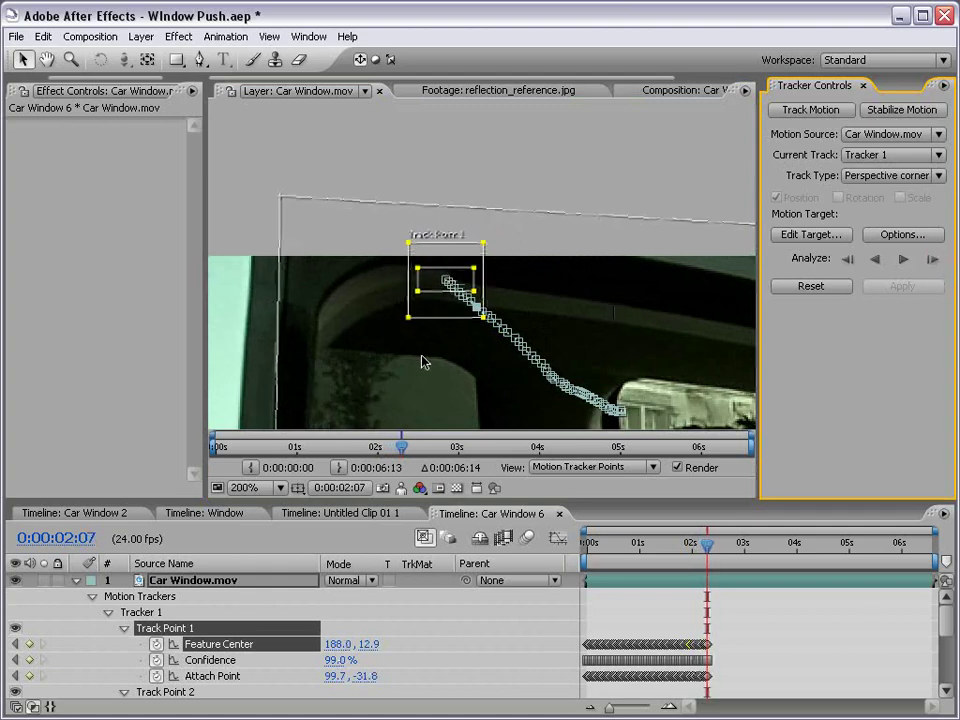
# - Examine the motion paths of Track Points 2 and 4 and the corner-pin outline around the whole window
pyautogui.scroll(-1, 611, 375)
pyautogui.press('space')
pyautogui.moveTo(611, 375); pyautogui.dragTo(503, 184)
pyautogui.moveTo(652, 276); pyautogui.dragTo(360, 244)
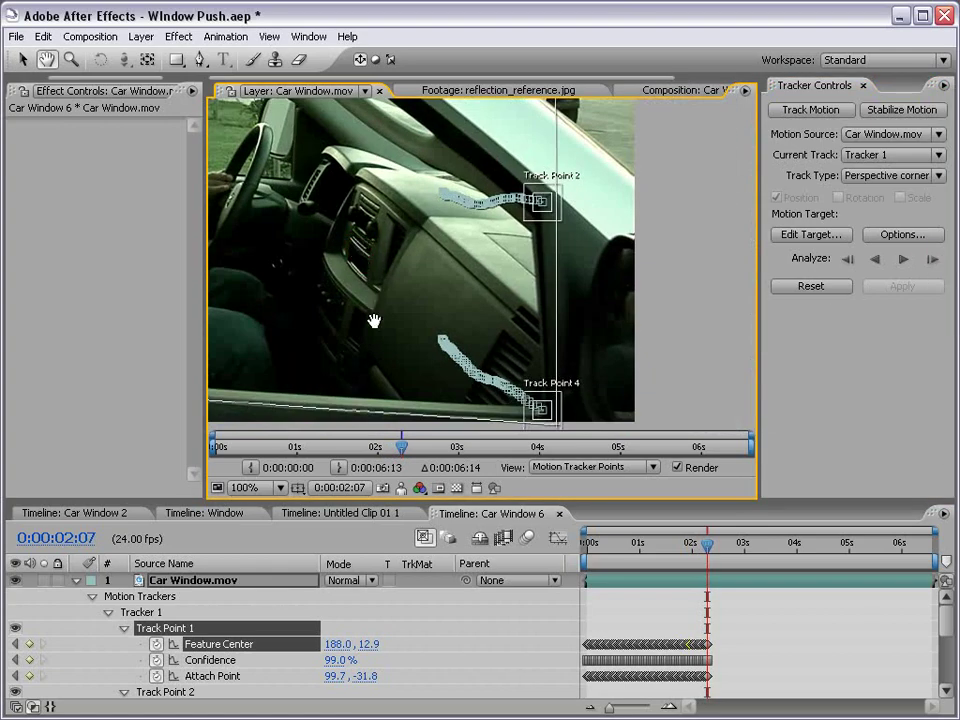
pyautogui.moveTo(373, 320); pyautogui.dragTo(454, 253)
pyautogui.scroll(-1, 454, 262)
pyautogui.moveTo(366, 178); pyautogui.dragTo(480, 273)
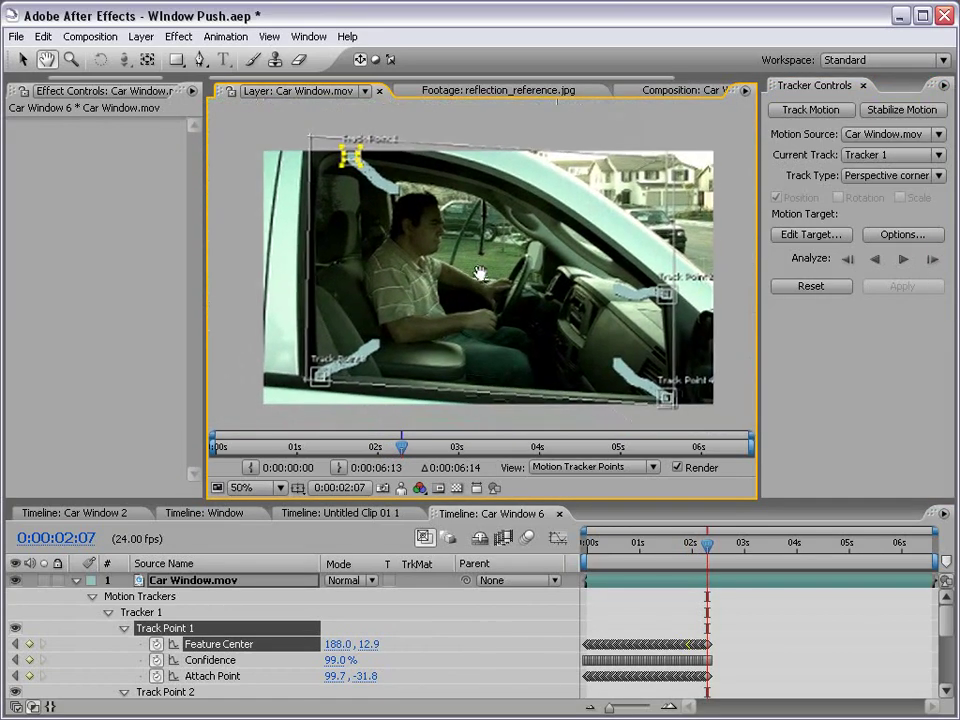
# - Deselect the tracked layer and create a pure red (FF0000) solid of 960 × 540 pixels
pyautogui.click(621, 613)
pyautogui.press('v')
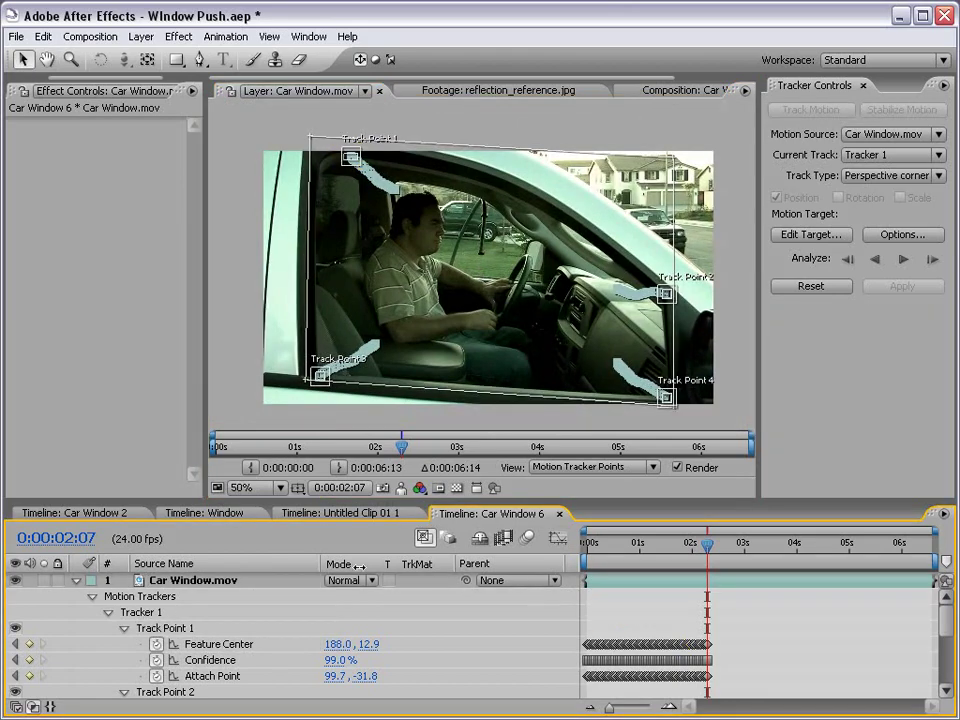
pyautogui.click(141, 37)
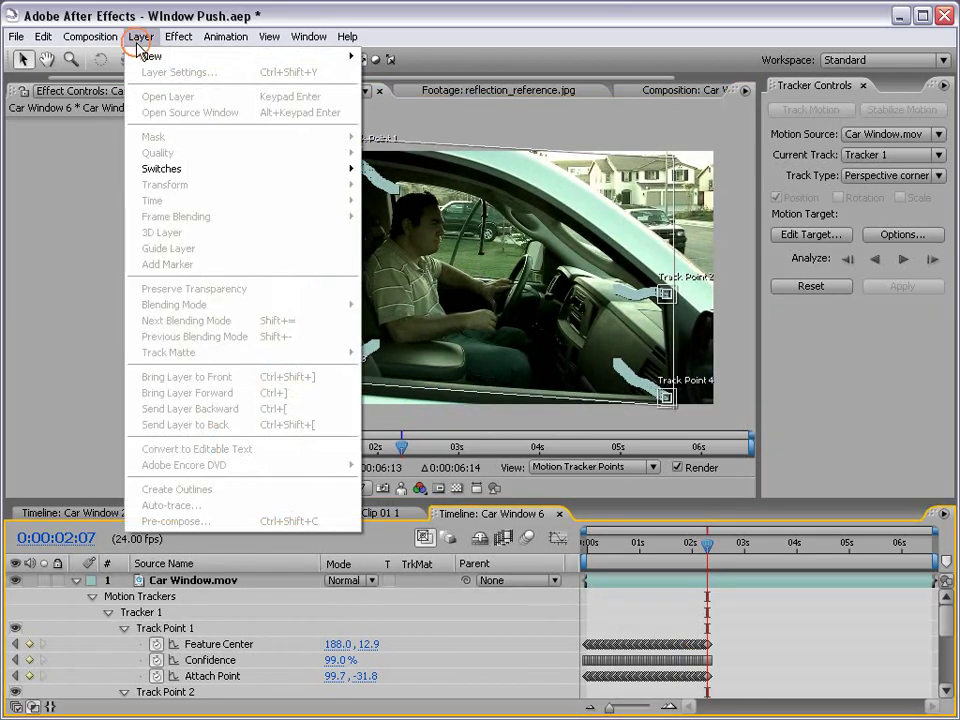
pyautogui.moveTo(152, 56)
pyautogui.click(380, 72)
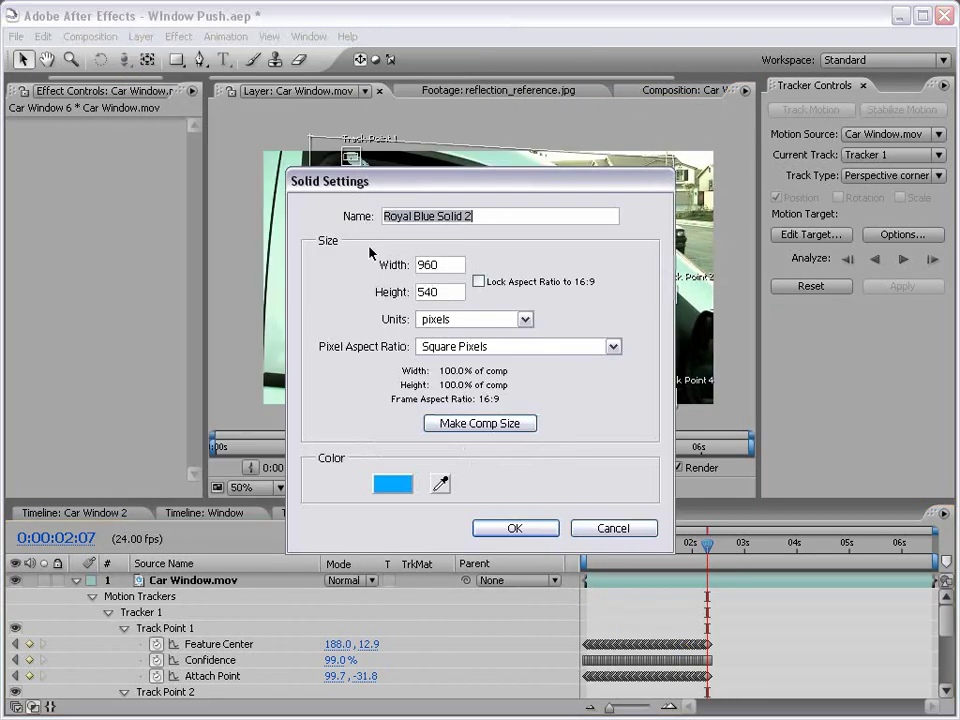
pyautogui.click(389, 481)
pyautogui.click(404, 516)
pyautogui.moveTo(404, 516); pyautogui.dragTo(400, 552)
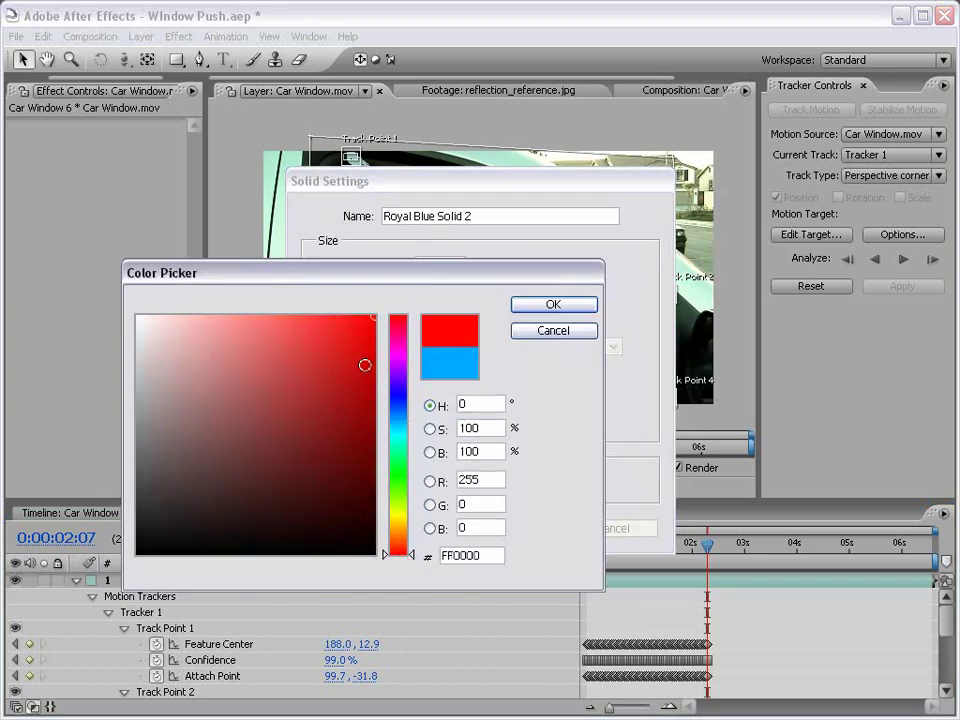
pyautogui.click(553, 304)
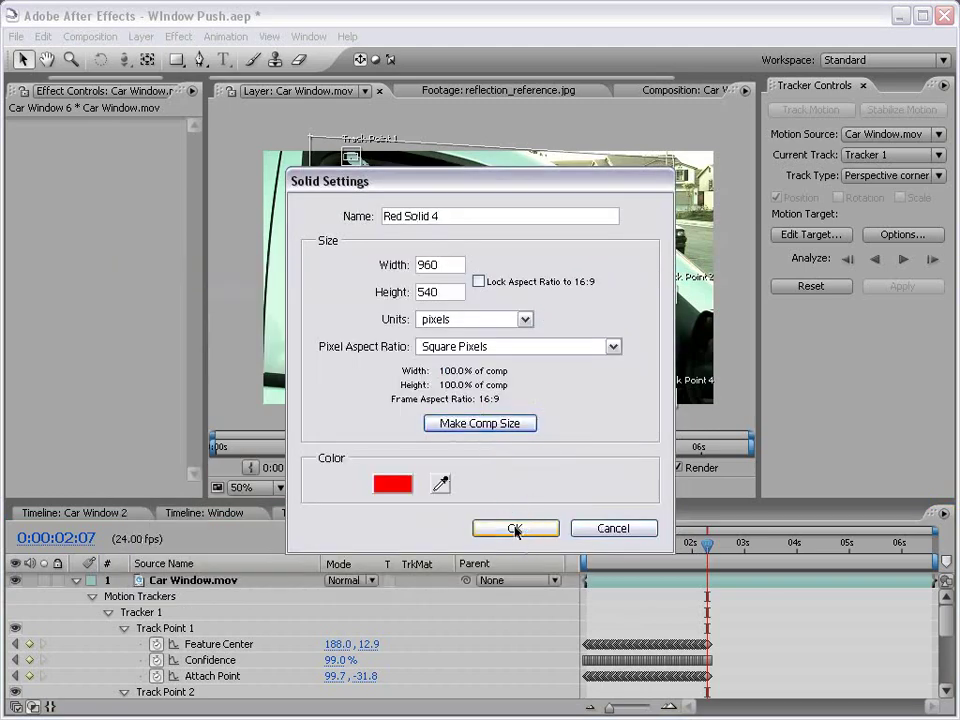
pyautogui.click(514, 527)
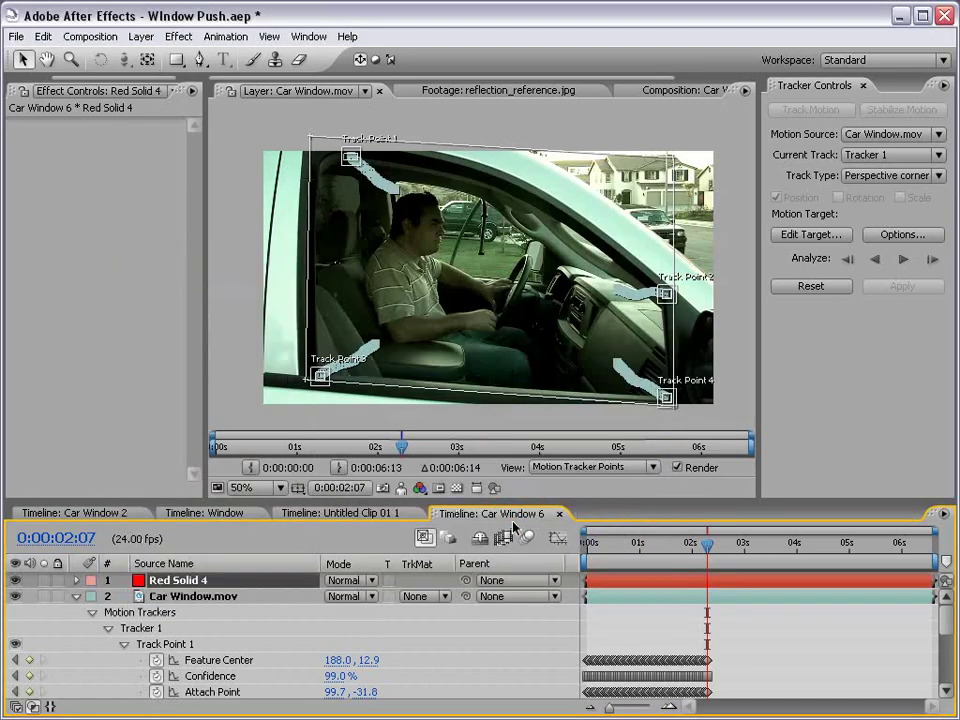
# - Set the red solid as the motion target and apply the perspective corner pin track to it
pyautogui.click(812, 235)
pyautogui.click(420, 344)
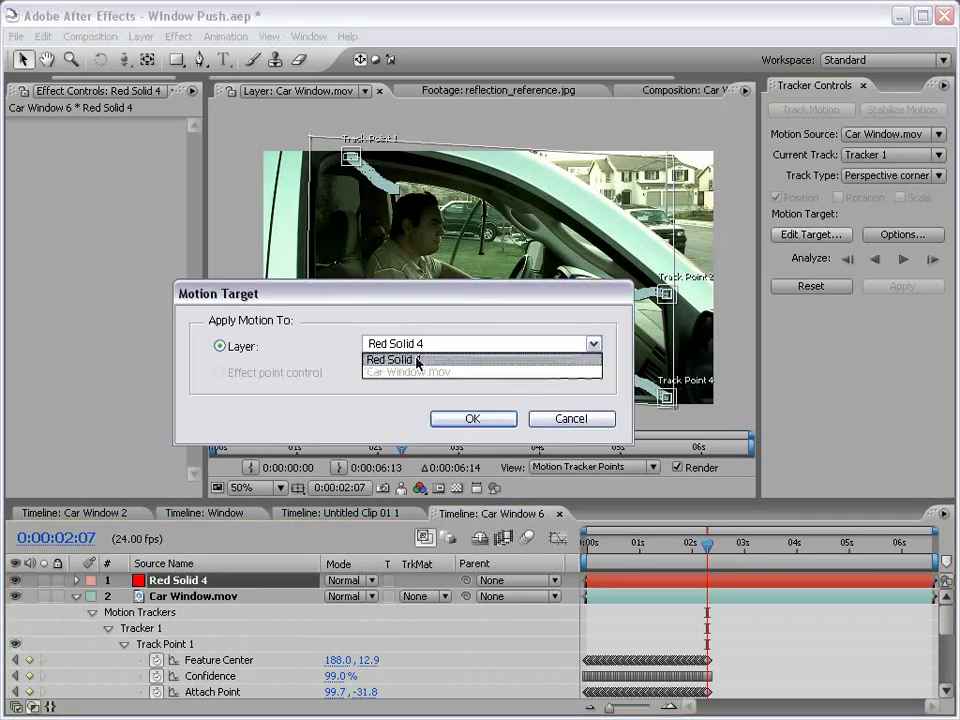
pyautogui.click(400, 359)
pyautogui.click(471, 419)
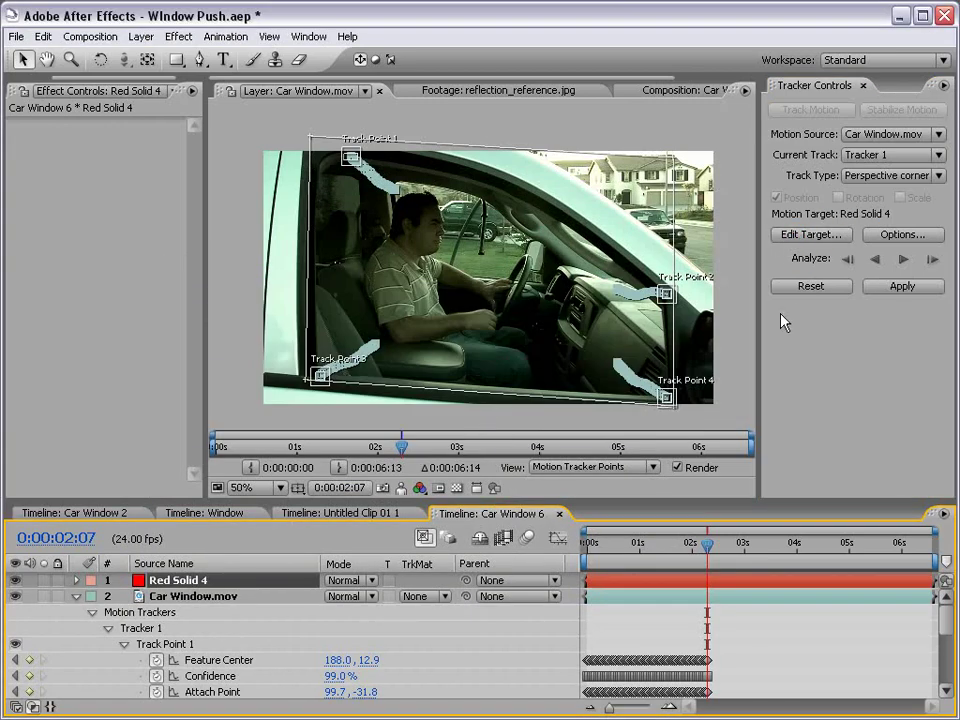
pyautogui.click(902, 286)
pyautogui.click(752, 656)
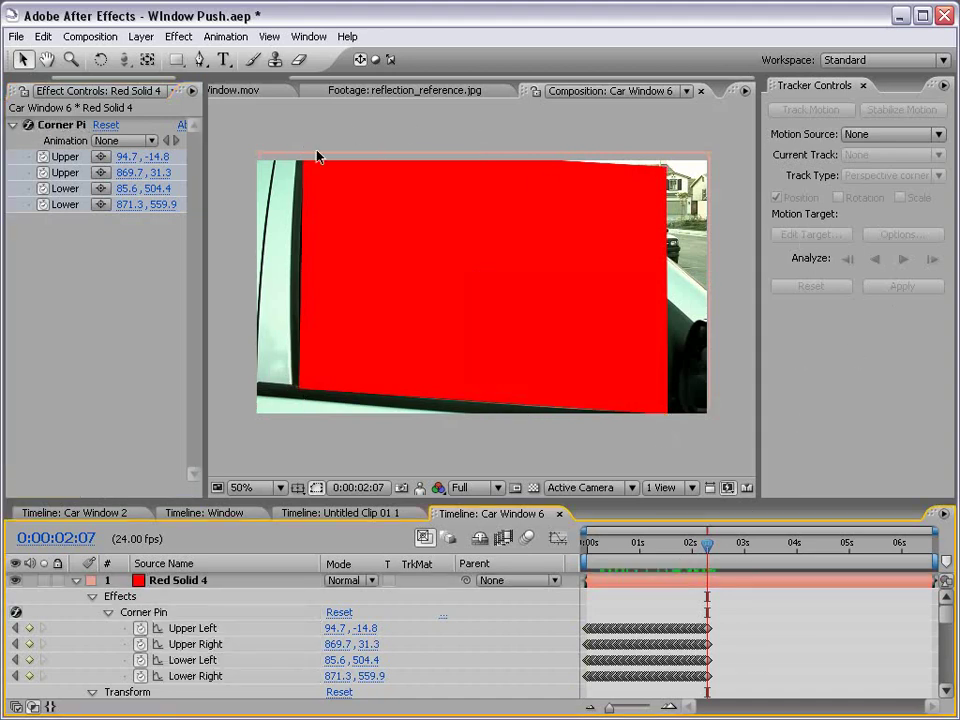
# - Lower the red solid's opacity to 53% and scrub back to 0:00:00:01 to check its fit over the window
pyautogui.click(192, 581)
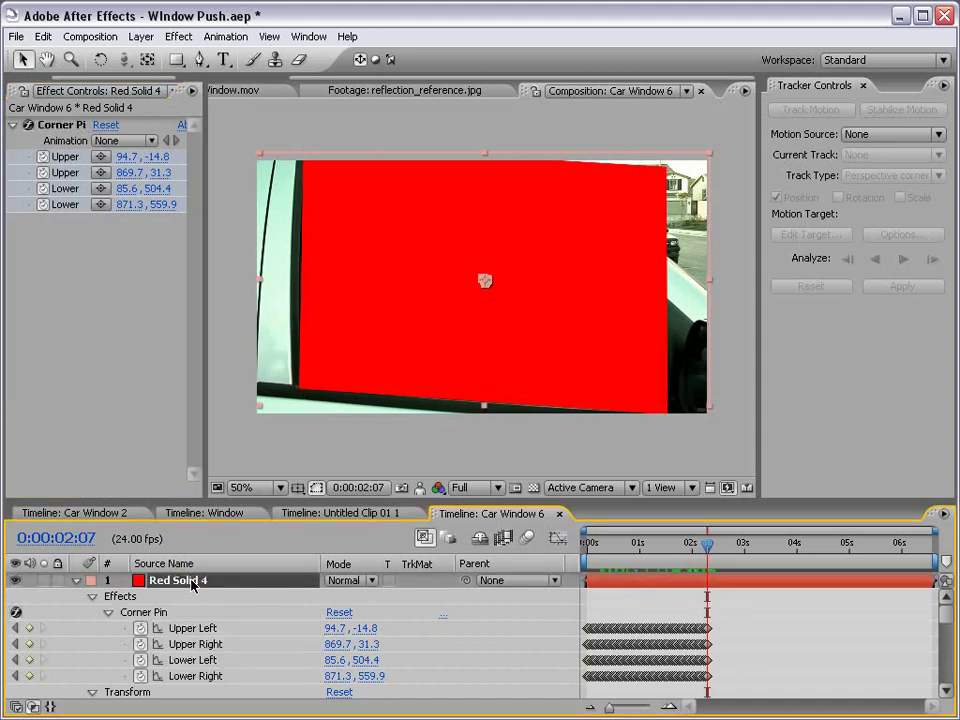
pyautogui.press('t')
pyautogui.moveTo(338, 597); pyautogui.dragTo(293, 596)
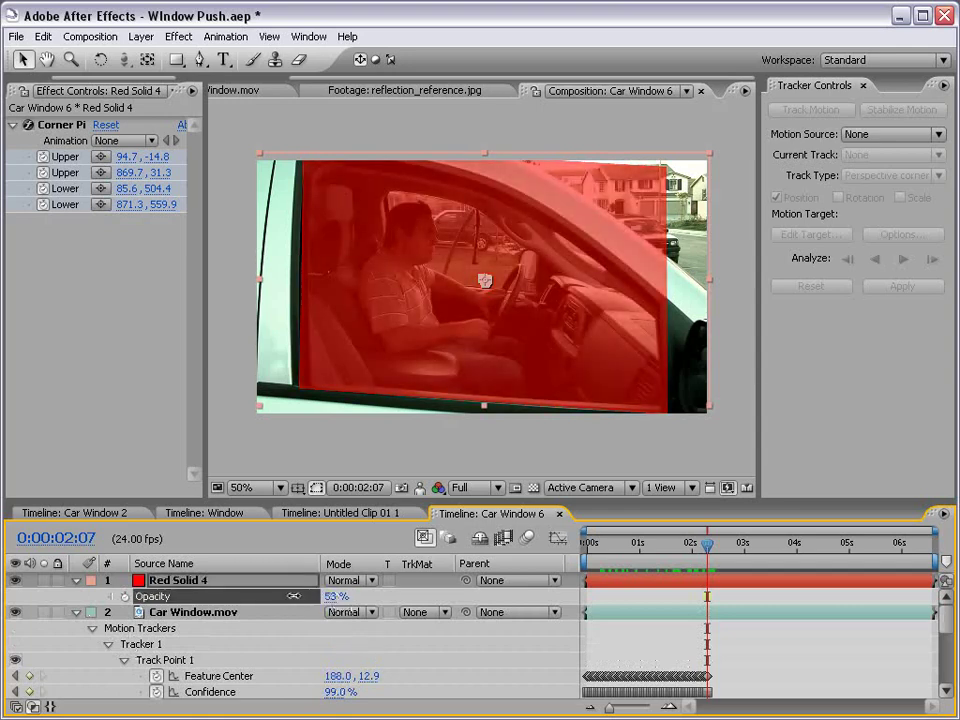
pyautogui.moveTo(707, 545); pyautogui.dragTo(590, 565)
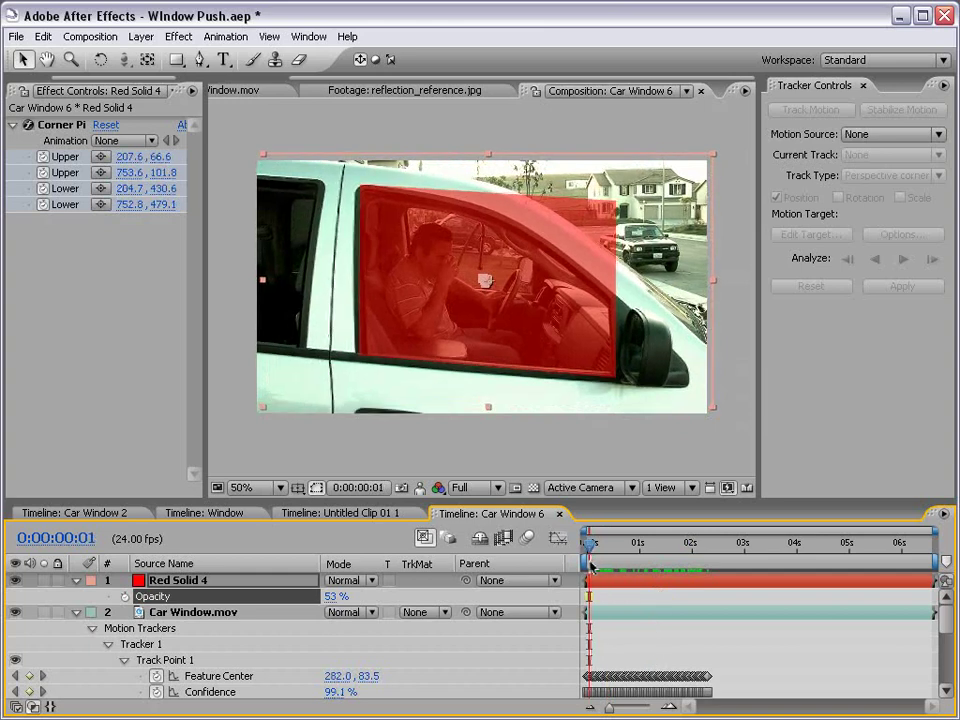
pyautogui.press('`')
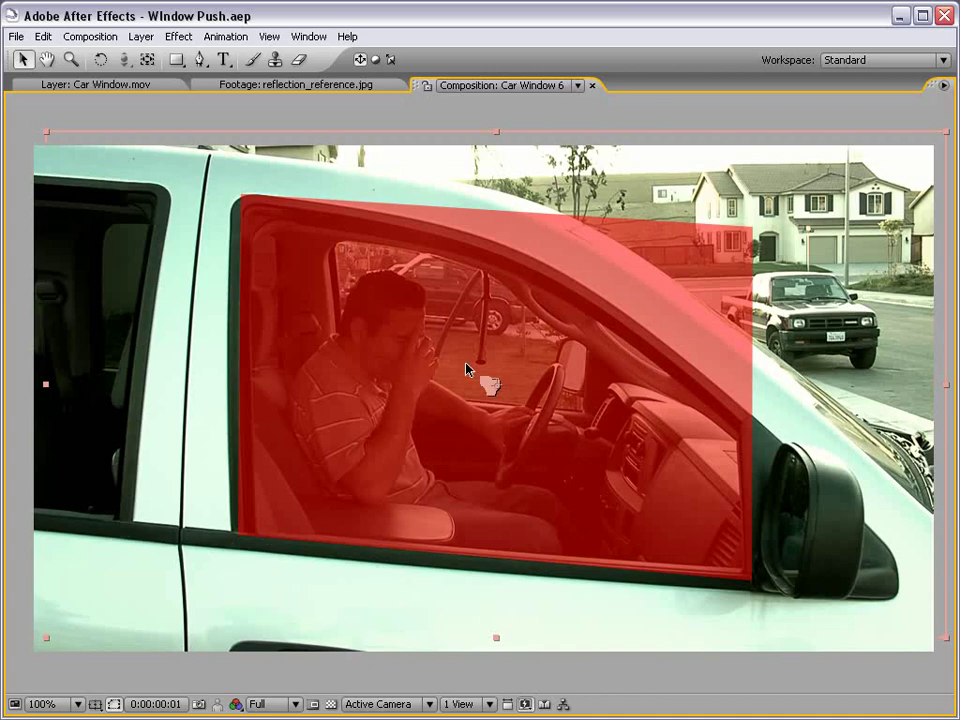
pyautogui.press('`')
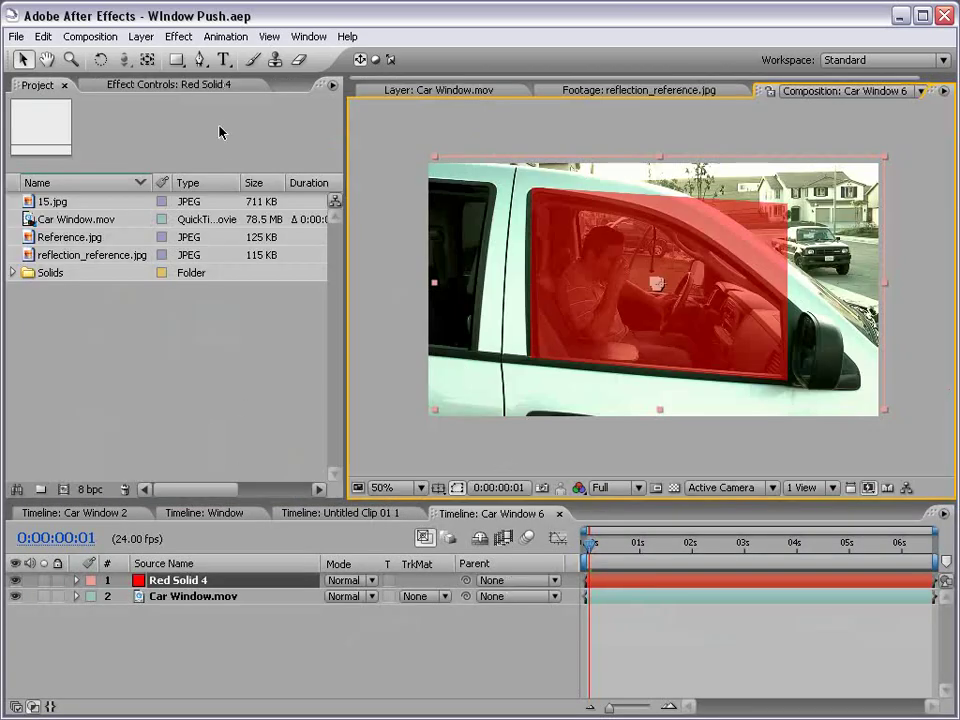
# - Pre-compose the red solid as "Window", leaving all attributes in Car Window 6, and enlarge the composition view
pyautogui.click(141, 36)
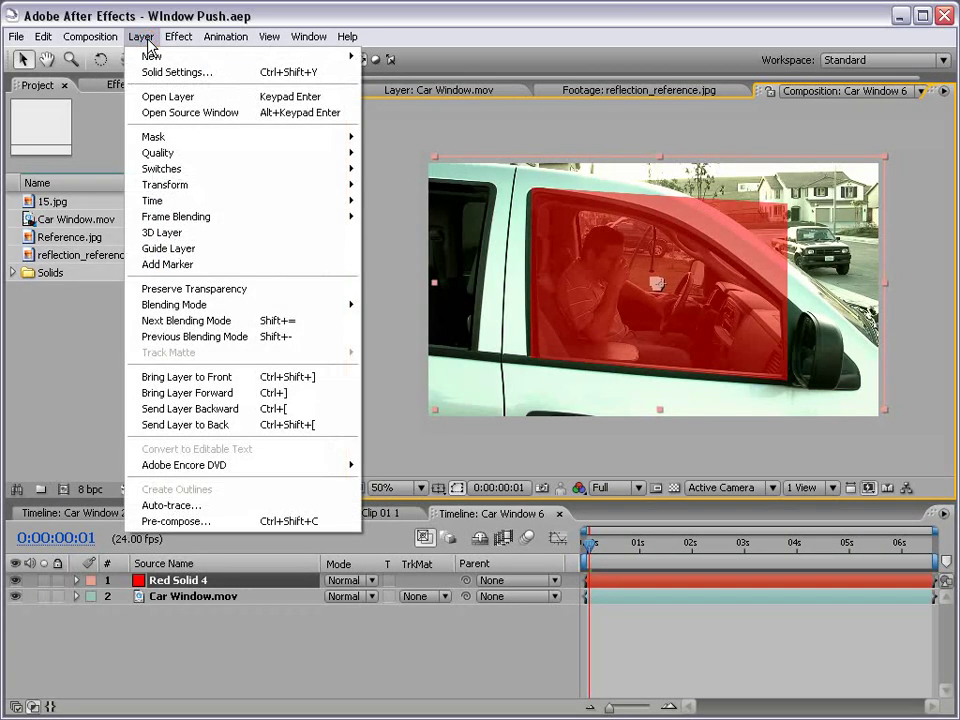
pyautogui.click(244, 529)
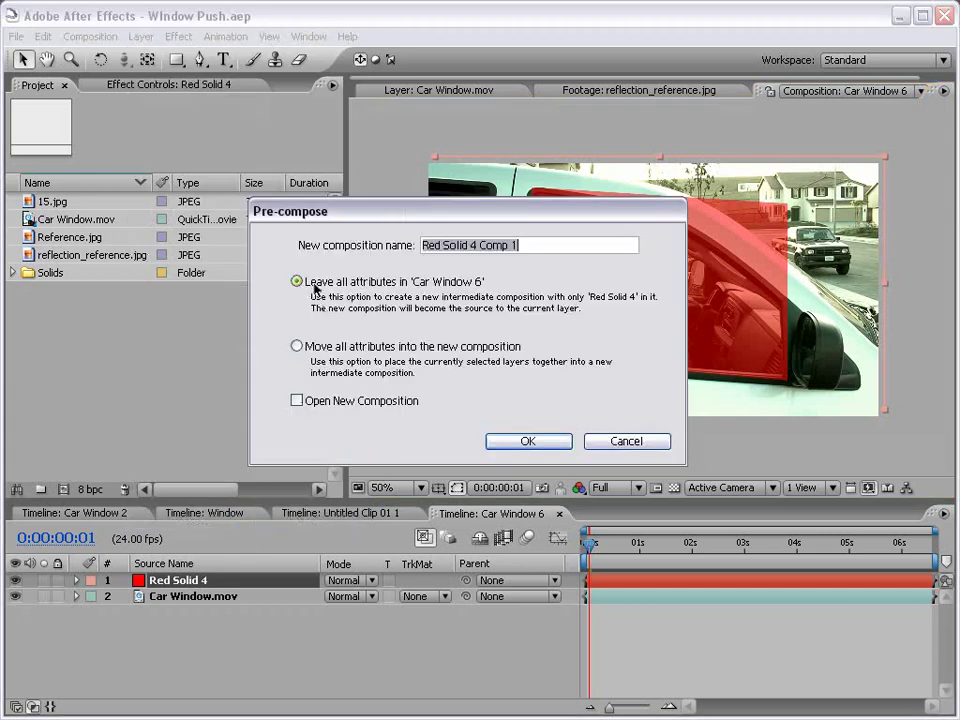
pyautogui.click(439, 288)
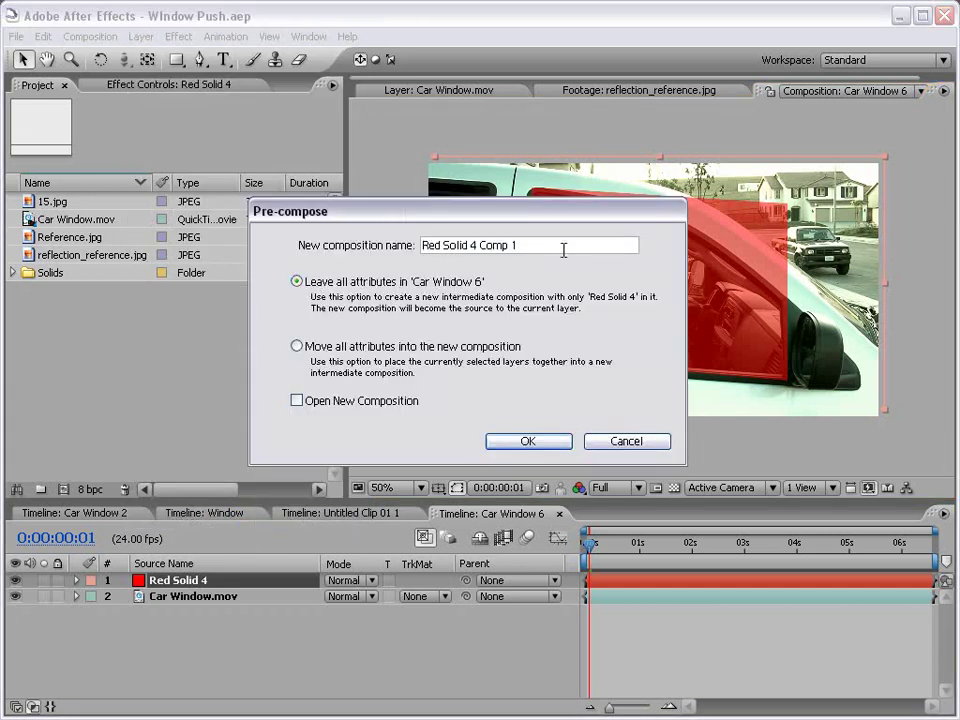
pyautogui.moveTo(563, 250); pyautogui.dragTo(373, 253)
pyautogui.write('Window')
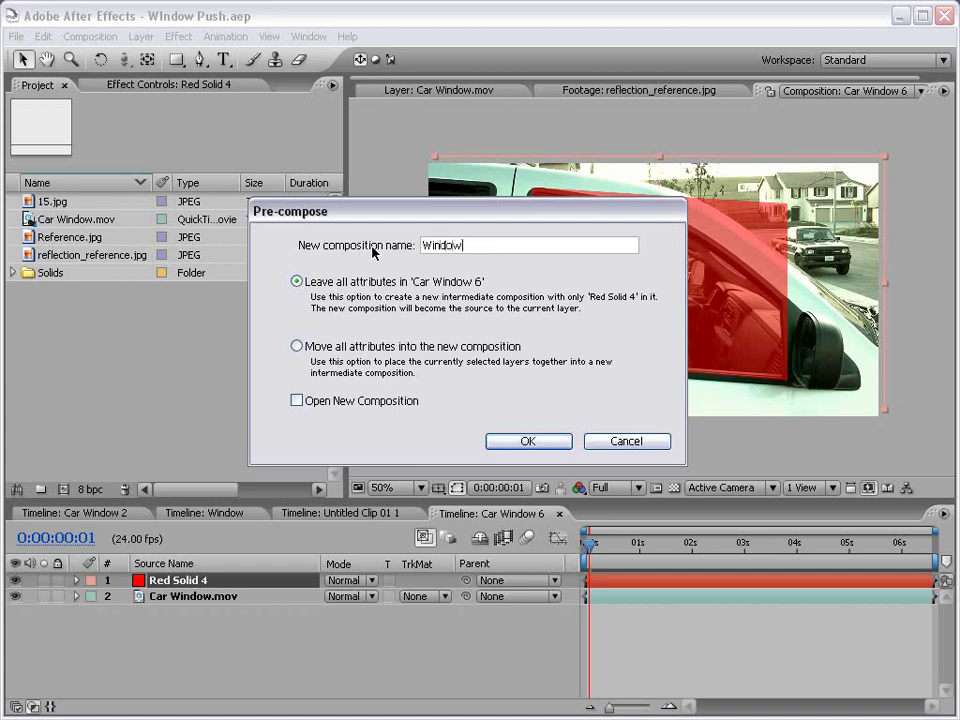
pyautogui.click(538, 442)
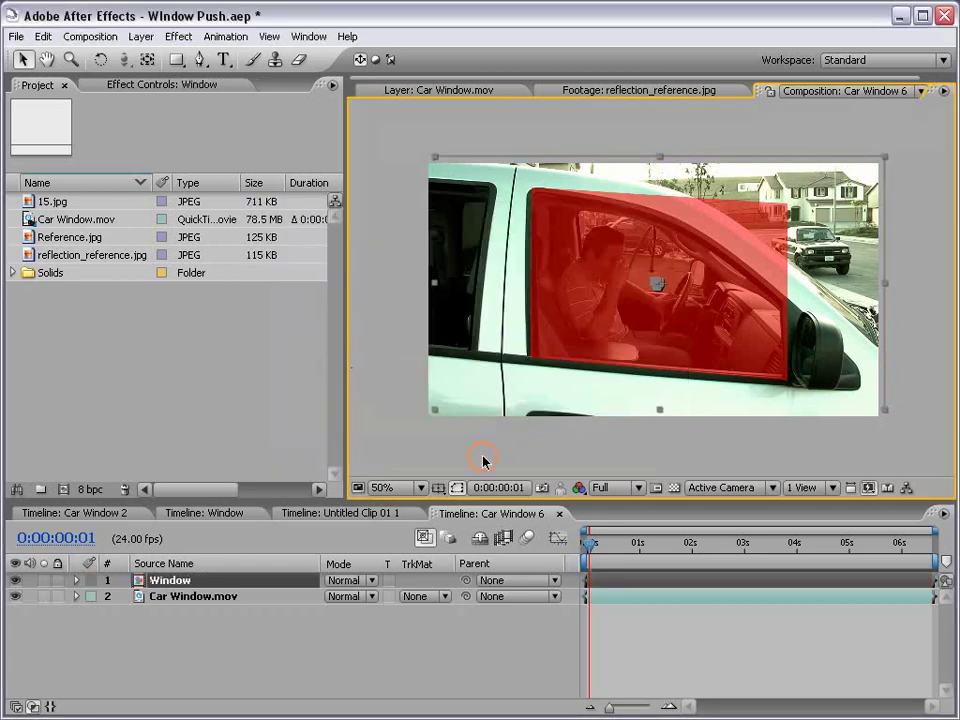
pyautogui.click(265, 582)
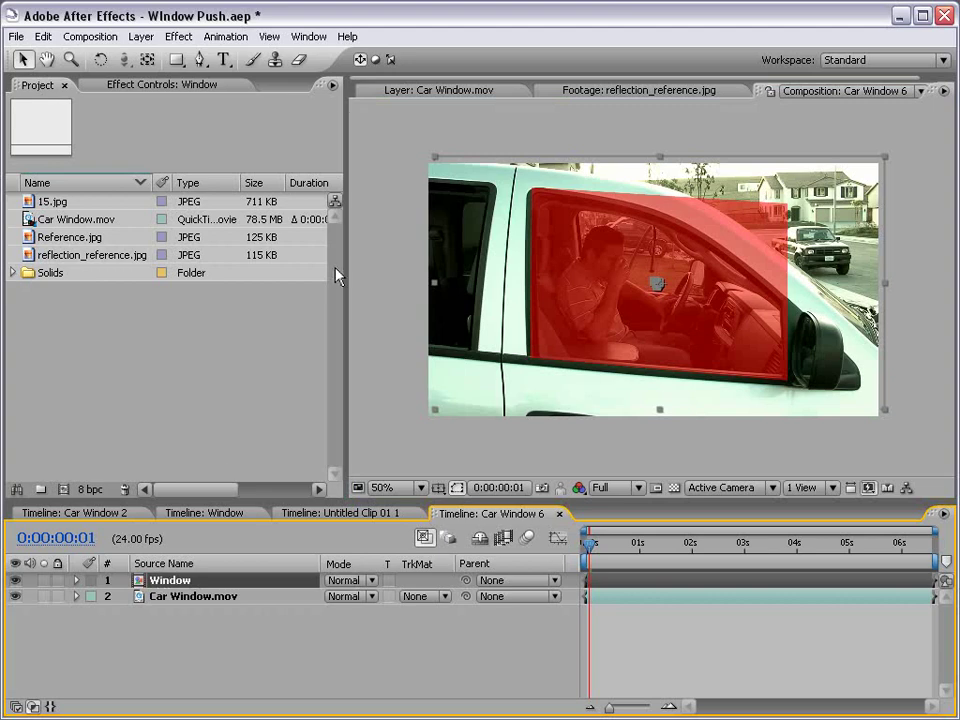
pyautogui.moveTo(344, 294); pyautogui.dragTo(195, 298)
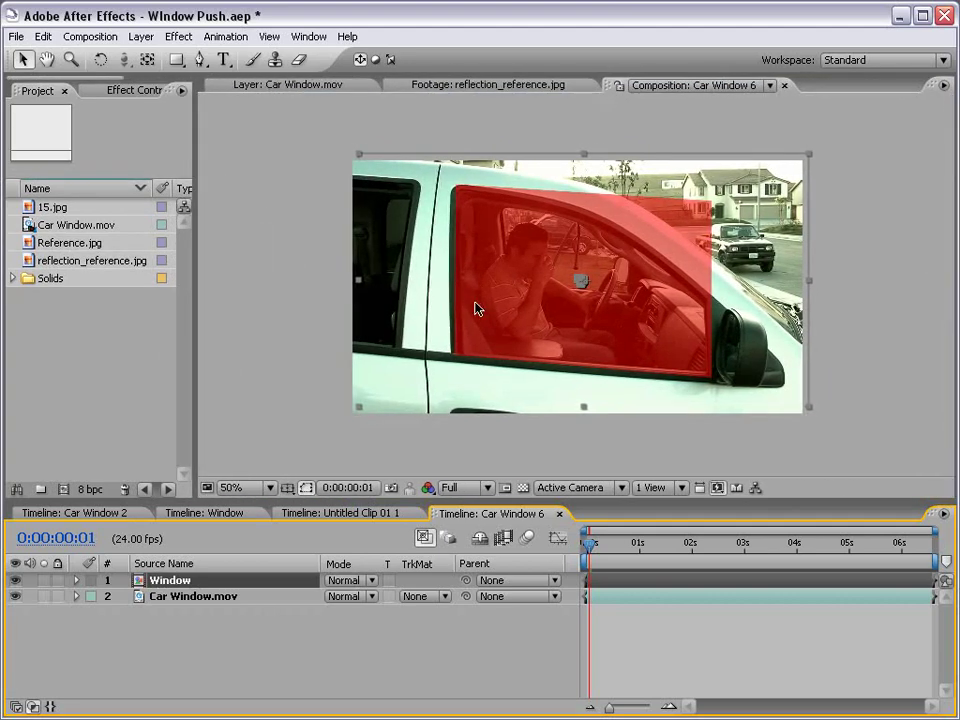
# - Open a second composition viewer, dock it beside the Car Window 6 view, and narrow the Project panel to make room
pyautogui.click(269, 37)
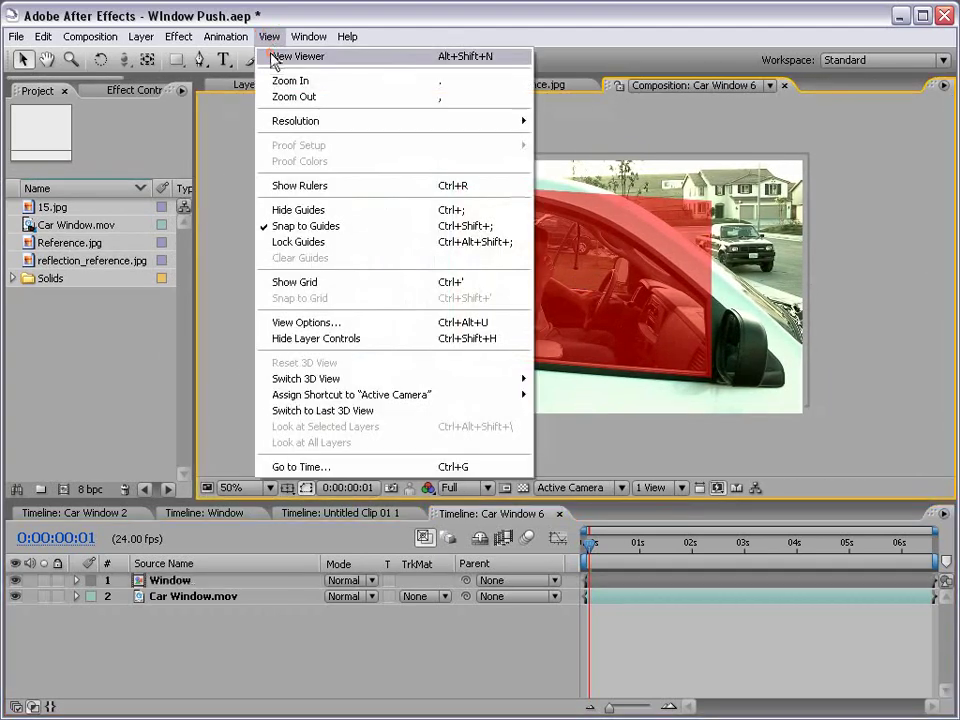
pyautogui.click(272, 56)
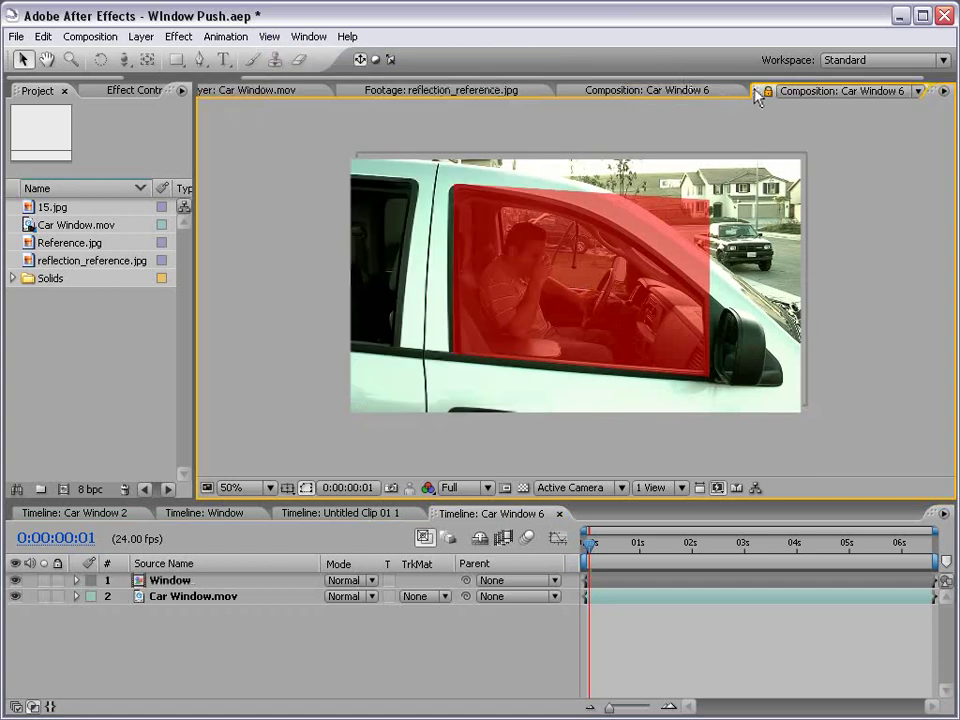
pyautogui.moveTo(757, 96); pyautogui.dragTo(806, 213)
pyautogui.moveTo(843, 247); pyautogui.dragTo(920, 242)
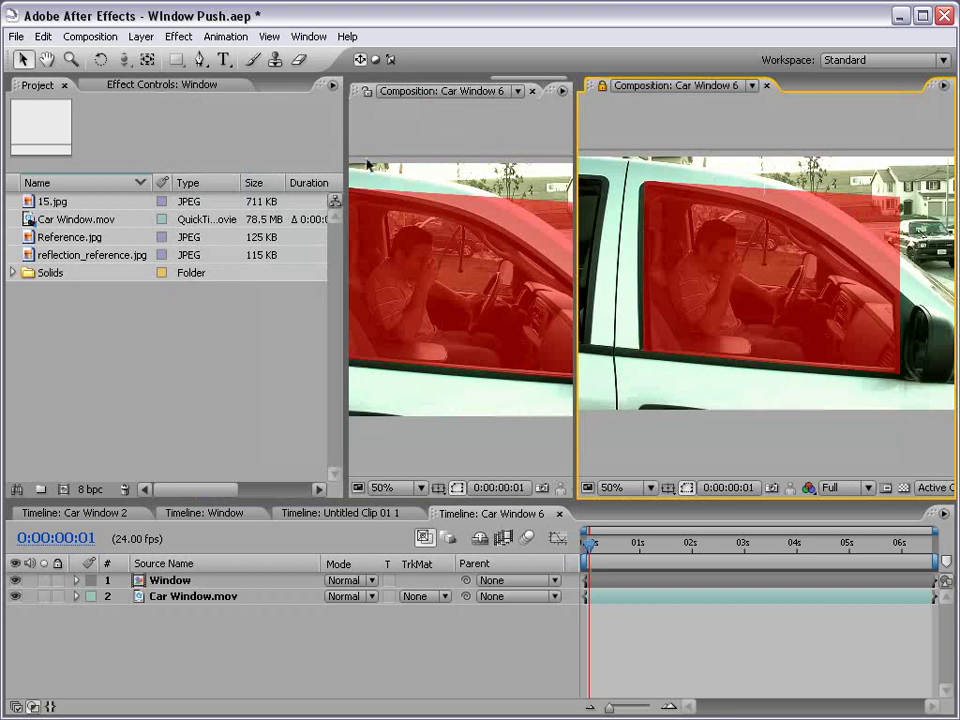
pyautogui.moveTo(346, 135); pyautogui.dragTo(89, 147)
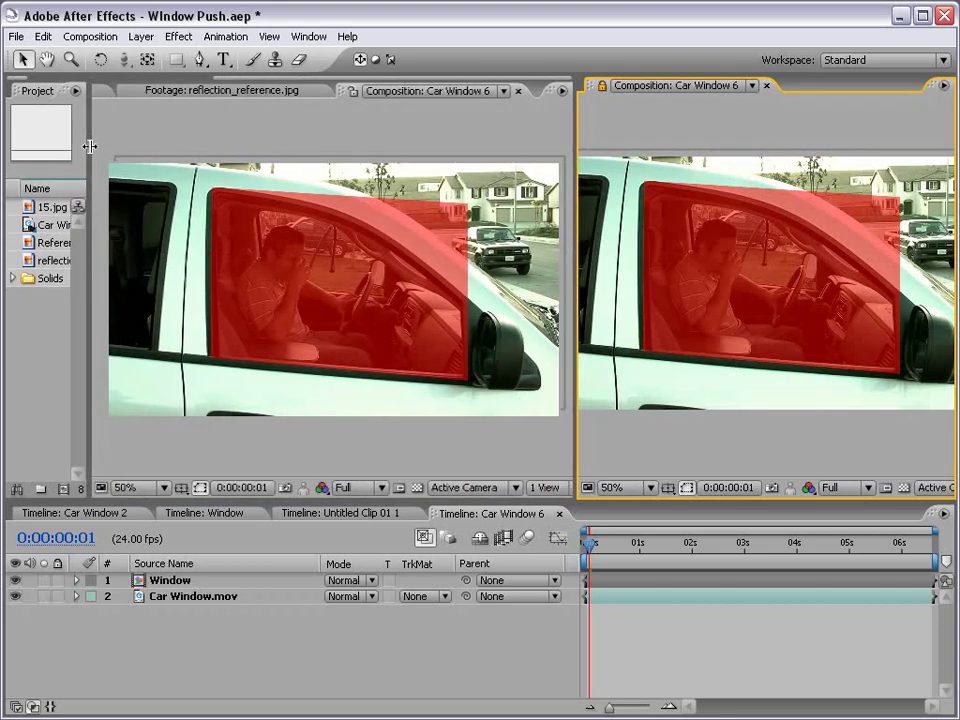
# - Lock the first viewer to Car Window 6, then open the Window precomp in the new viewer and lock it there
pyautogui.click(353, 91)
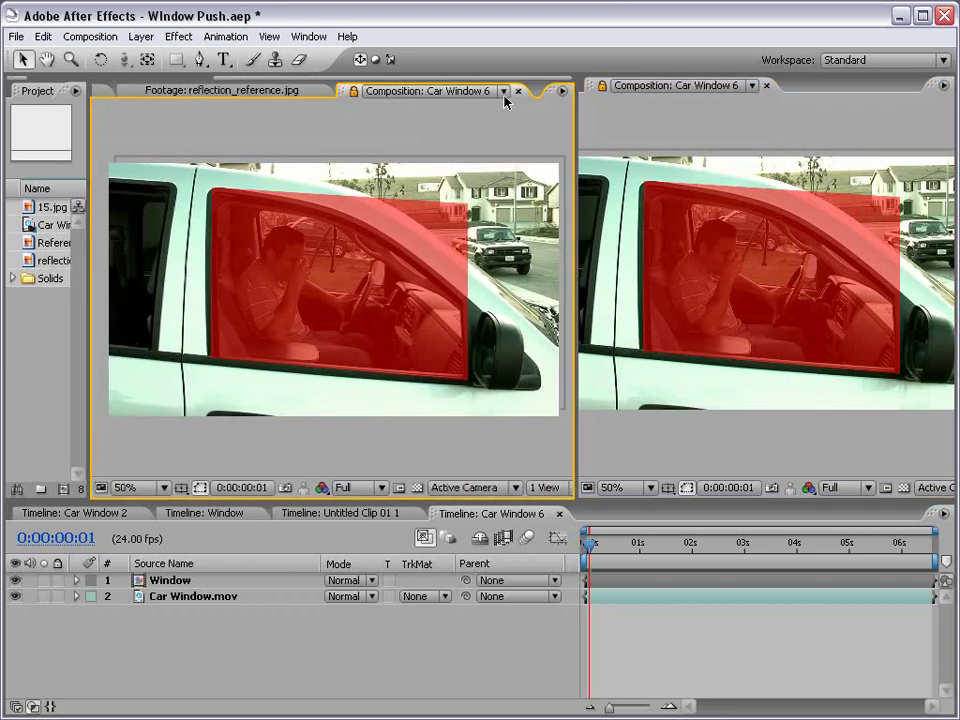
pyautogui.click(627, 113)
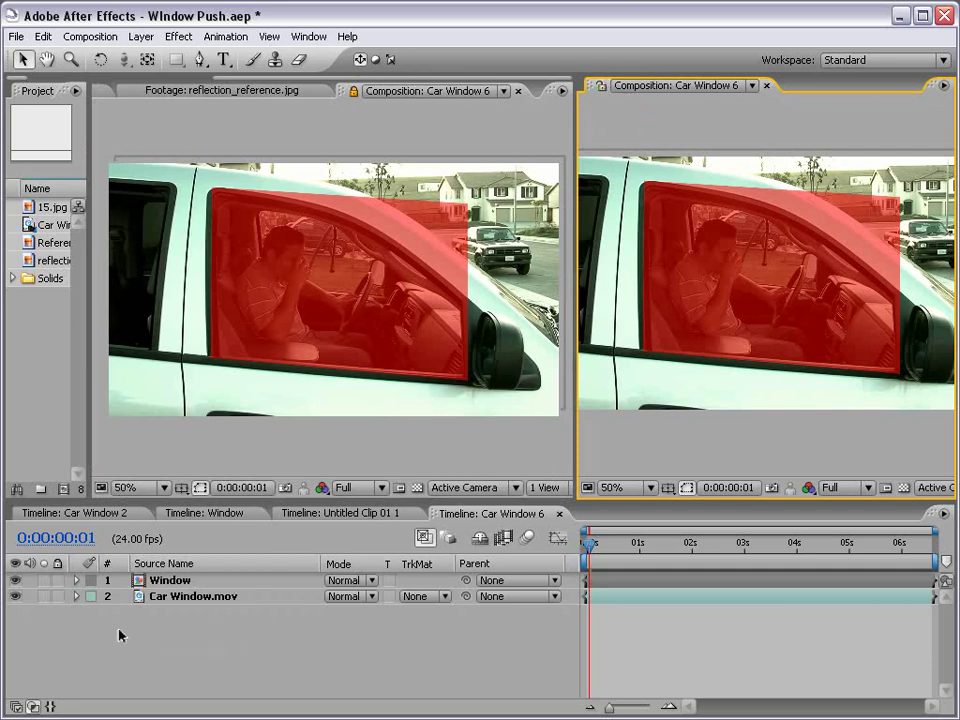
pyautogui.doubleClick(170, 580)
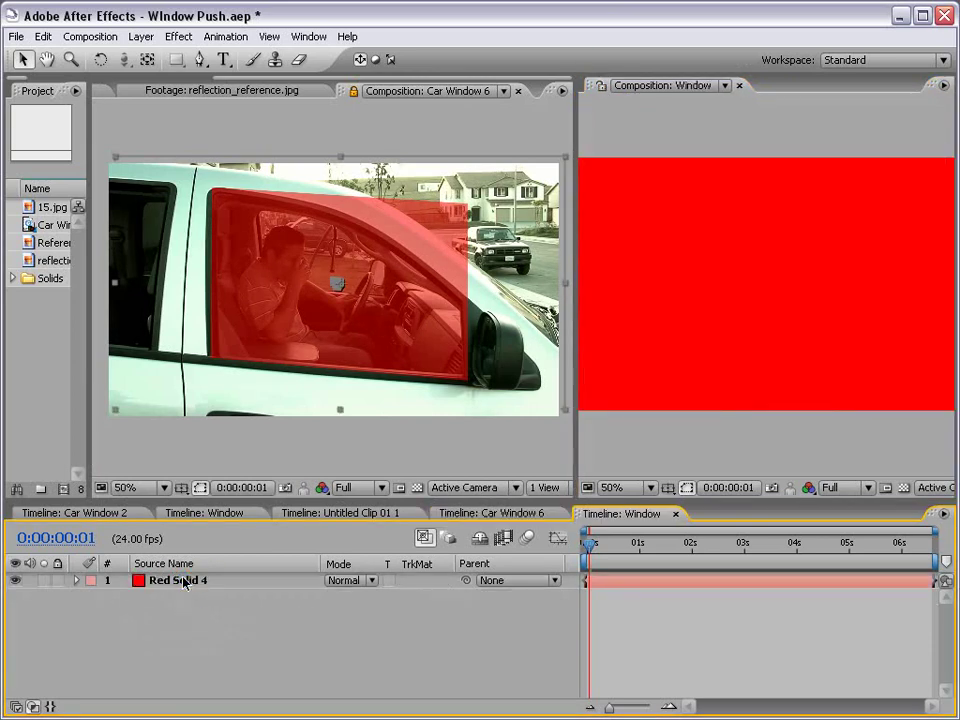
pyautogui.click(601, 86)
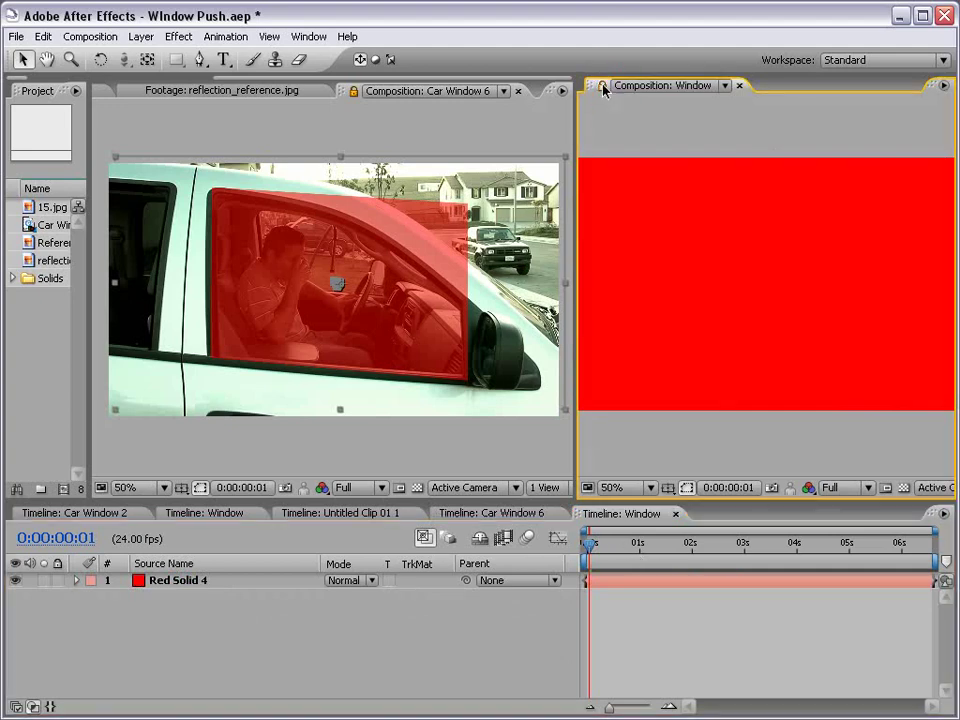
# - Move to 0:00:01:09 in the Window composition's timeline and select the red solid
pyautogui.click(605, 563)
pyautogui.moveTo(605, 563); pyautogui.dragTo(657, 563)
pyautogui.click(628, 585)
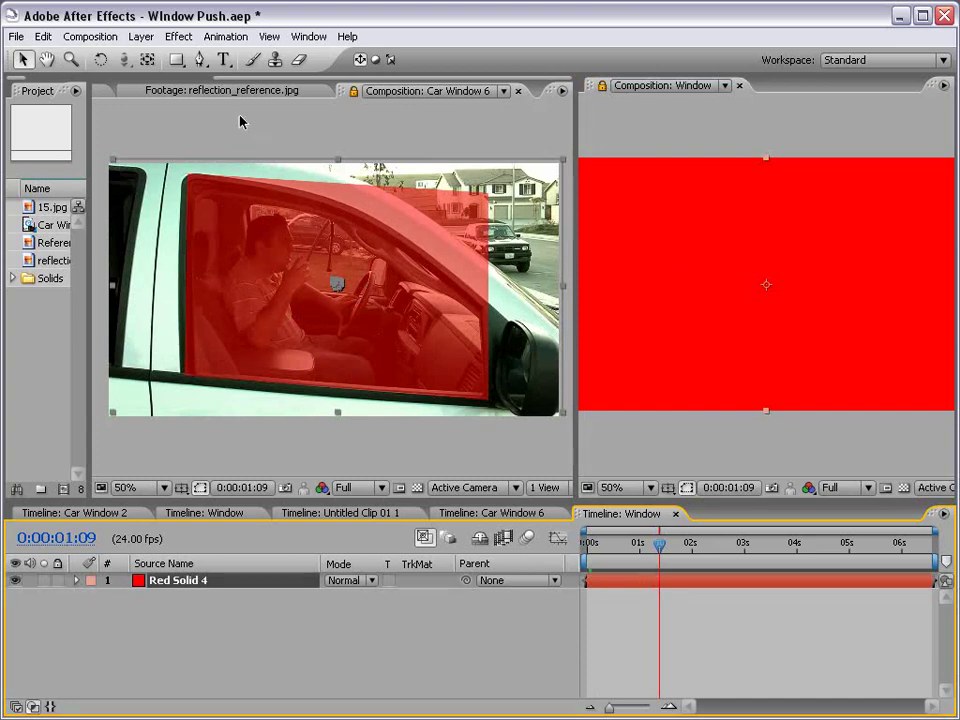
# - Try a rough window-shaped mask on the red solid inside the Window composition with the Pen tool
pyautogui.click(199, 59)
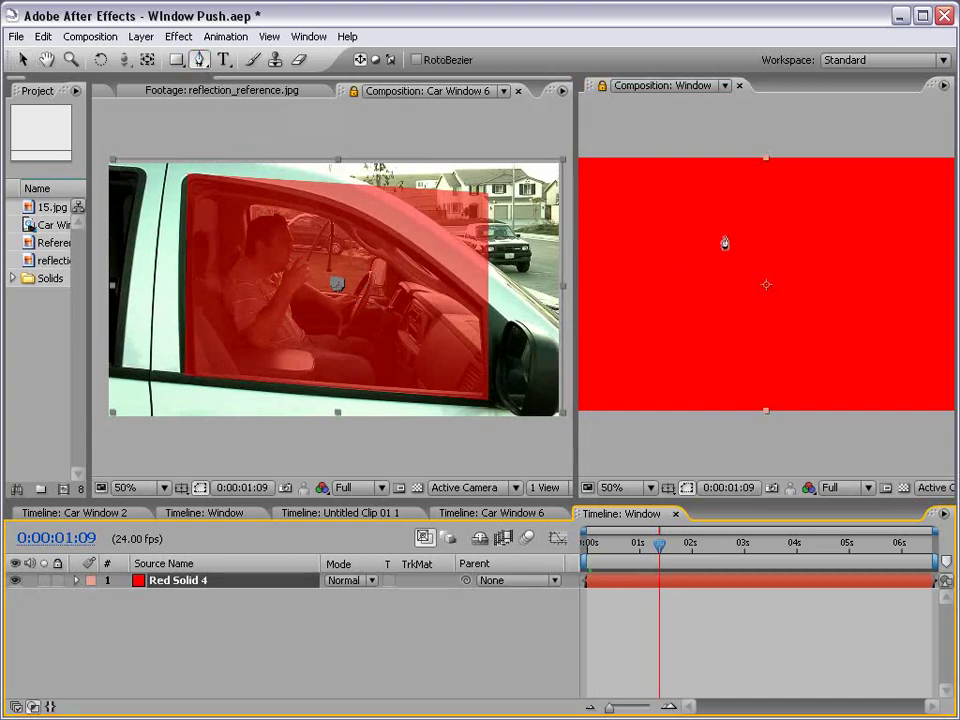
pyautogui.scroll(-2, 715, 245)
pyautogui.click(669, 236)
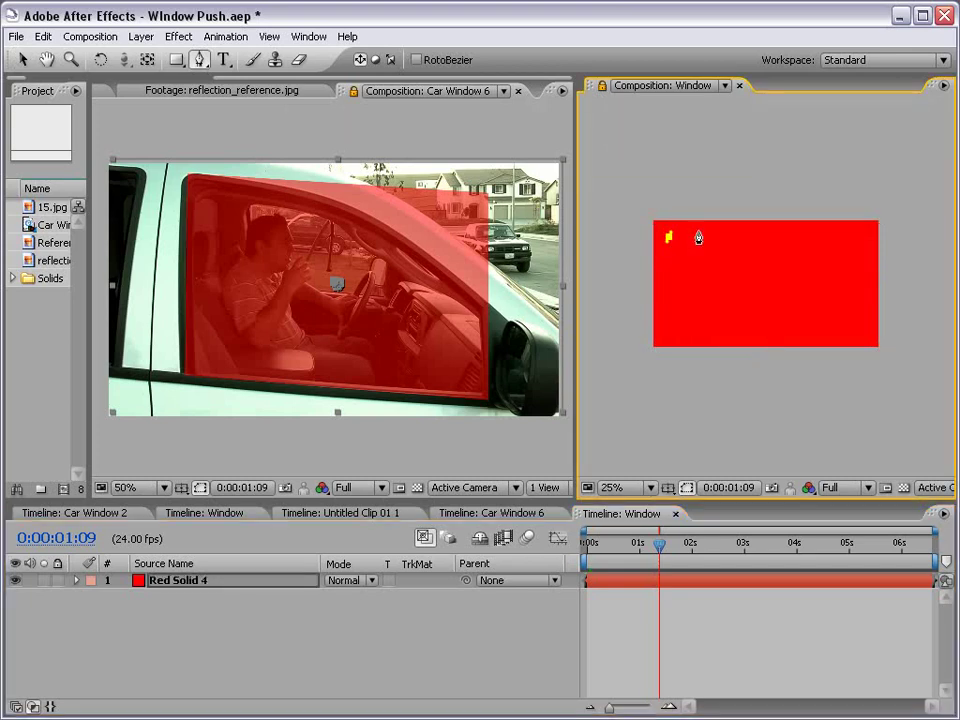
pyautogui.moveTo(697, 232); pyautogui.dragTo(715, 237)
pyautogui.click(812, 256)
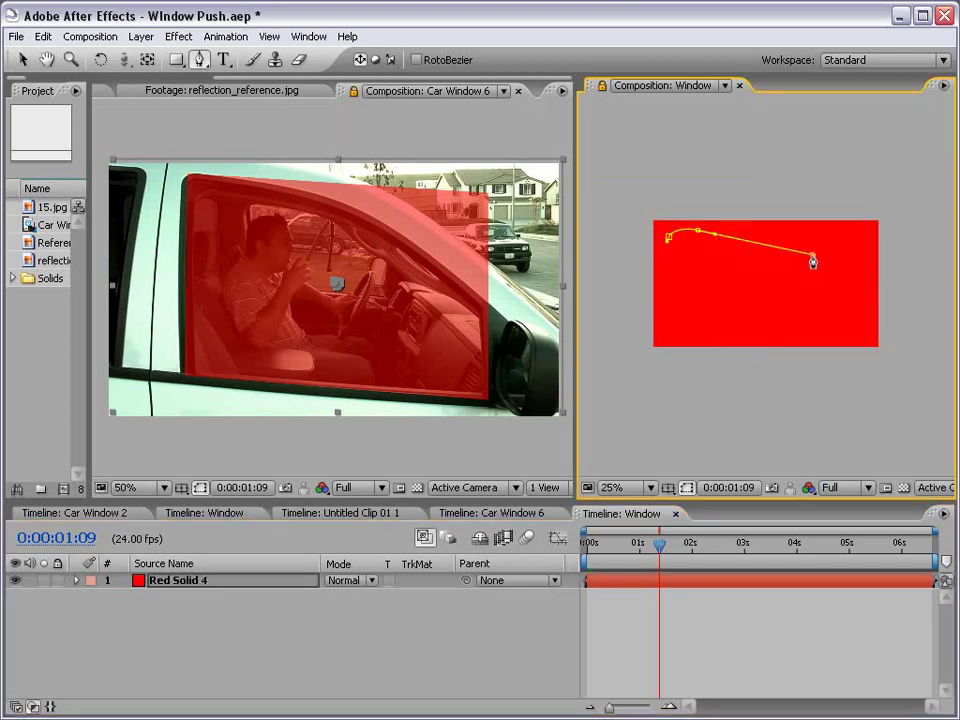
pyautogui.moveTo(860, 320); pyautogui.dragTo(860, 321)
pyautogui.click(862, 327)
pyautogui.moveTo(663, 335); pyautogui.dragTo(665, 327)
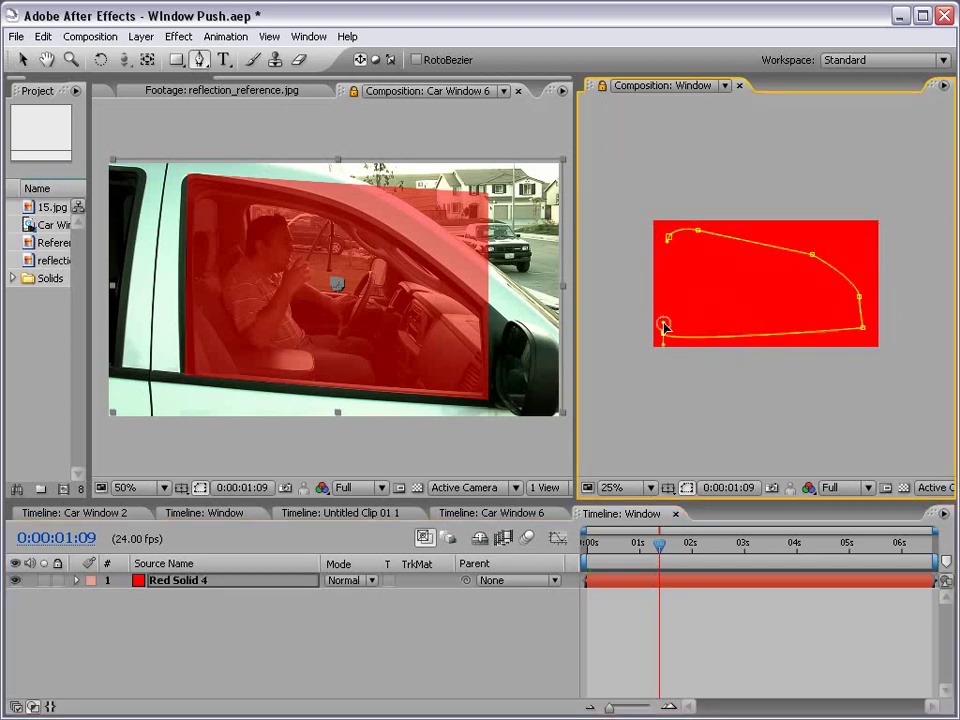
pyautogui.click(669, 238)
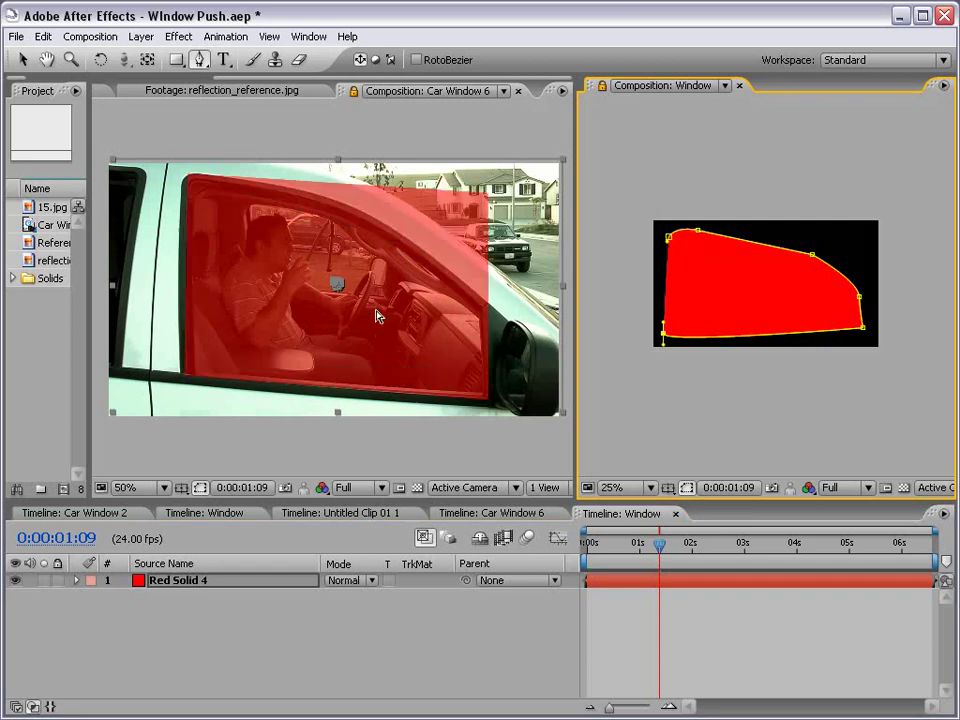
# - Undo the rough mask on the red solid point by point
pyautogui.hotkey('ctrl', 'z')
pyautogui.hotkey('ctrl', 'z')
pyautogui.hotkey('ctrl', 'z')
pyautogui.hotkey('ctrl', 'z')
pyautogui.hotkey('ctrl', 'z')
pyautogui.hotkey('ctrl', 'z')
pyautogui.hotkey('ctrl', 'z')
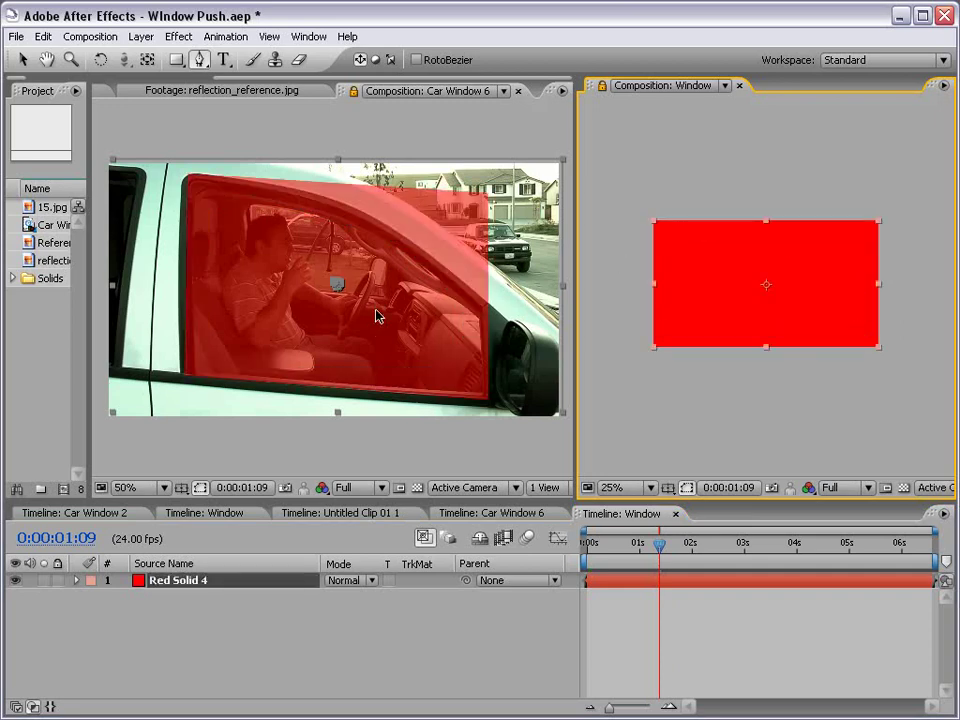
# - Return to the Car Window 6 timeline, select the Window layer and hide it to expose the footage
pyautogui.press('v')
pyautogui.click(485, 513)
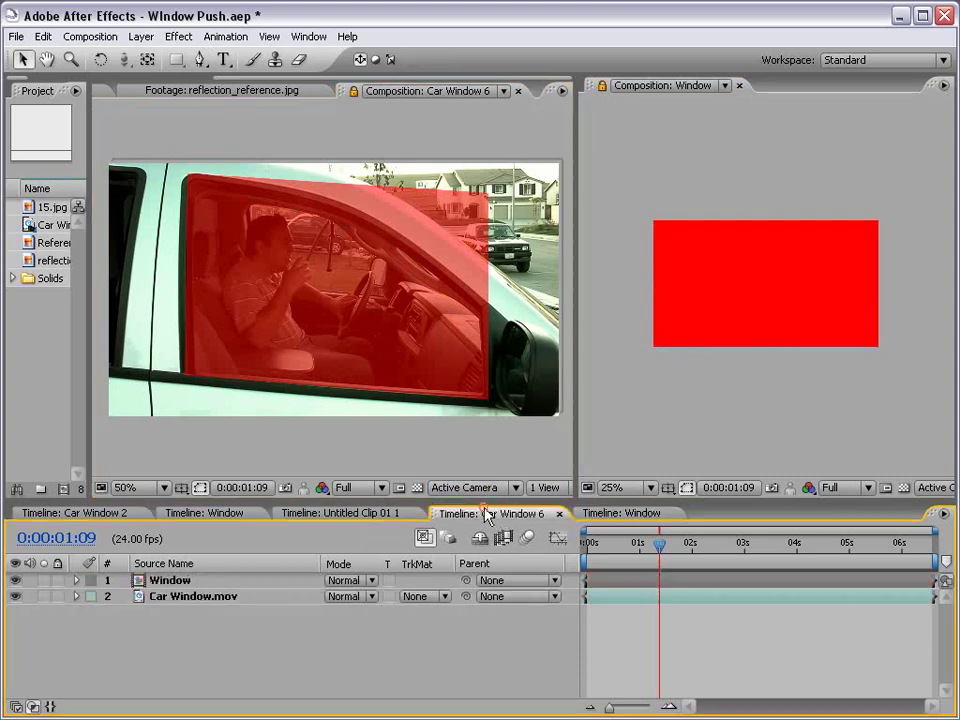
pyautogui.click(222, 222)
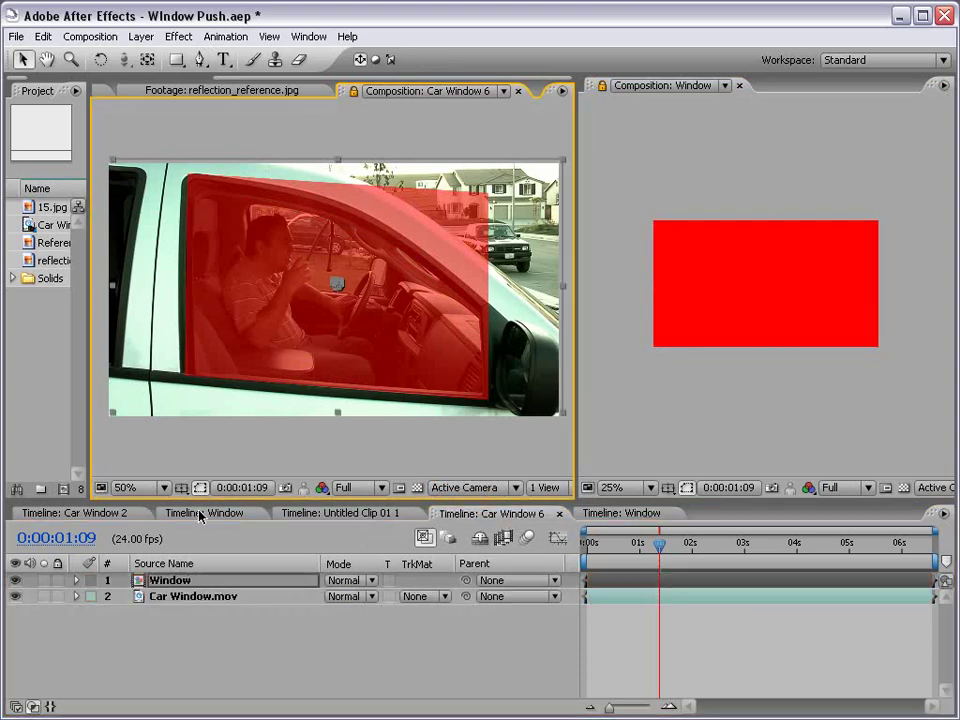
pyautogui.click(16, 581)
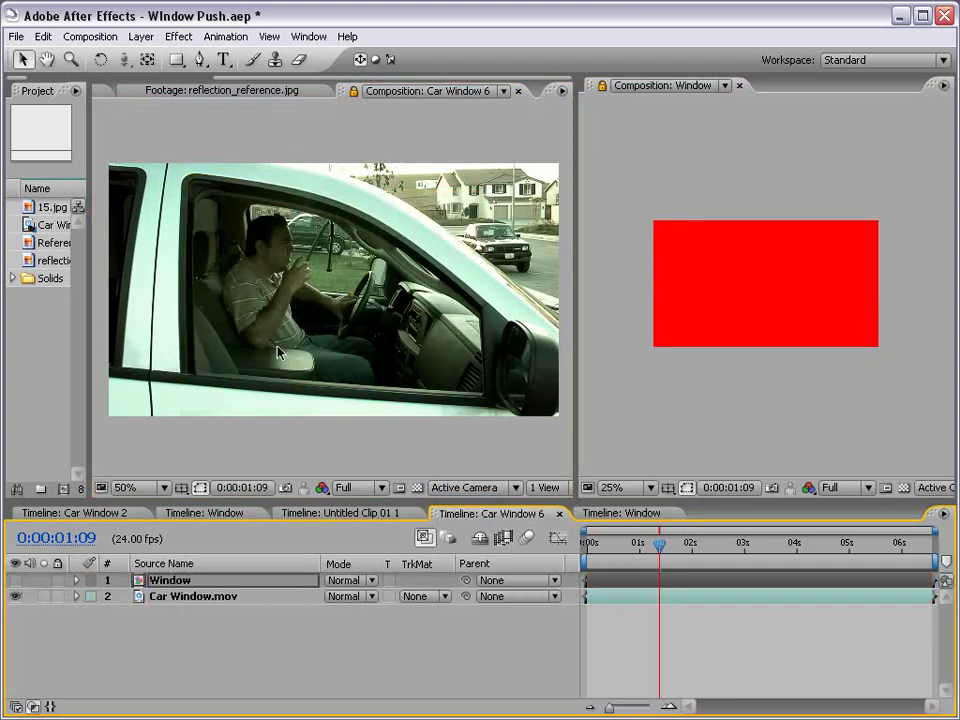
# - Start a Pen mask on the Window layer at the car window's lower rear corner and curve it up the rear edge
pyautogui.press('`')
pyautogui.press('.')
pyautogui.click(199, 59)
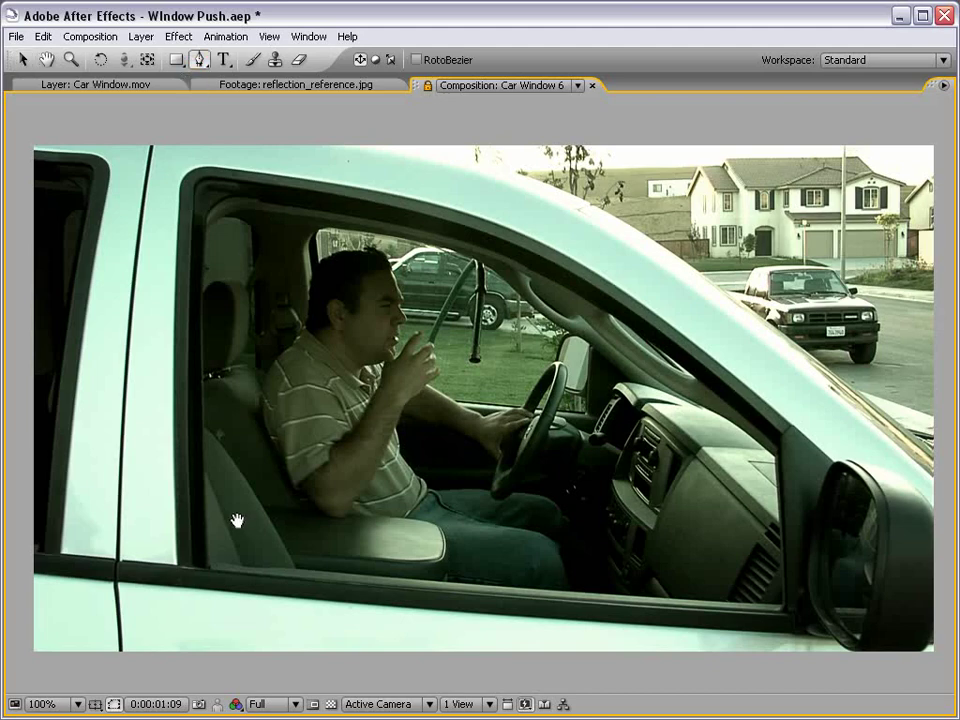
pyautogui.moveTo(236, 521); pyautogui.dragTo(336, 433)
pyautogui.press('.')
pyautogui.moveTo(296, 517); pyautogui.dragTo(396, 543)
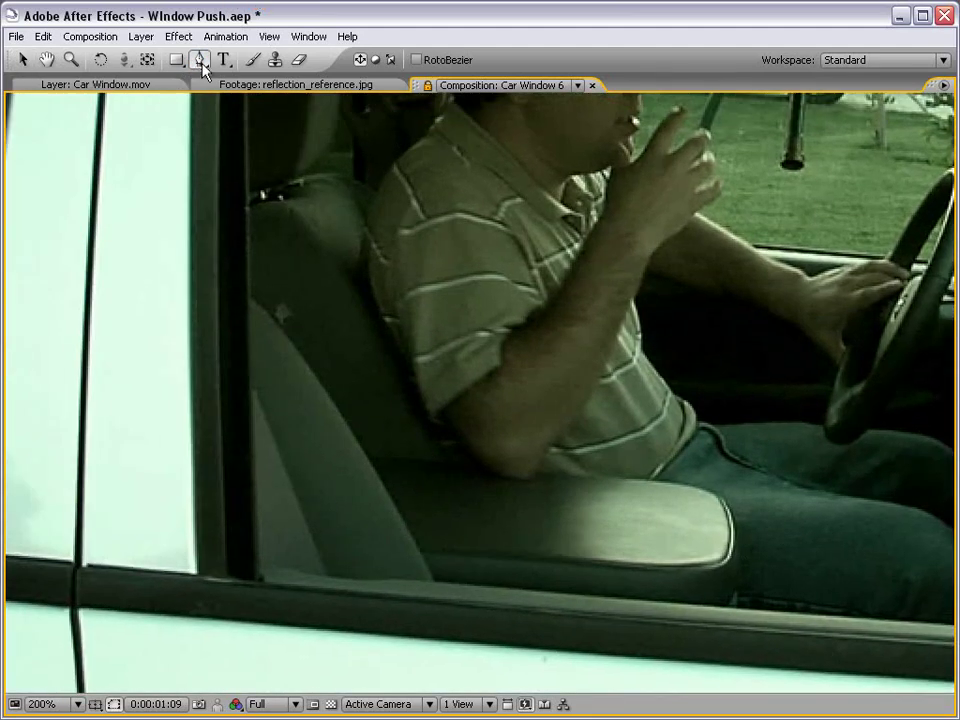
pyautogui.click(241, 582)
pyautogui.moveTo(243, 456); pyautogui.dragTo(270, 555)
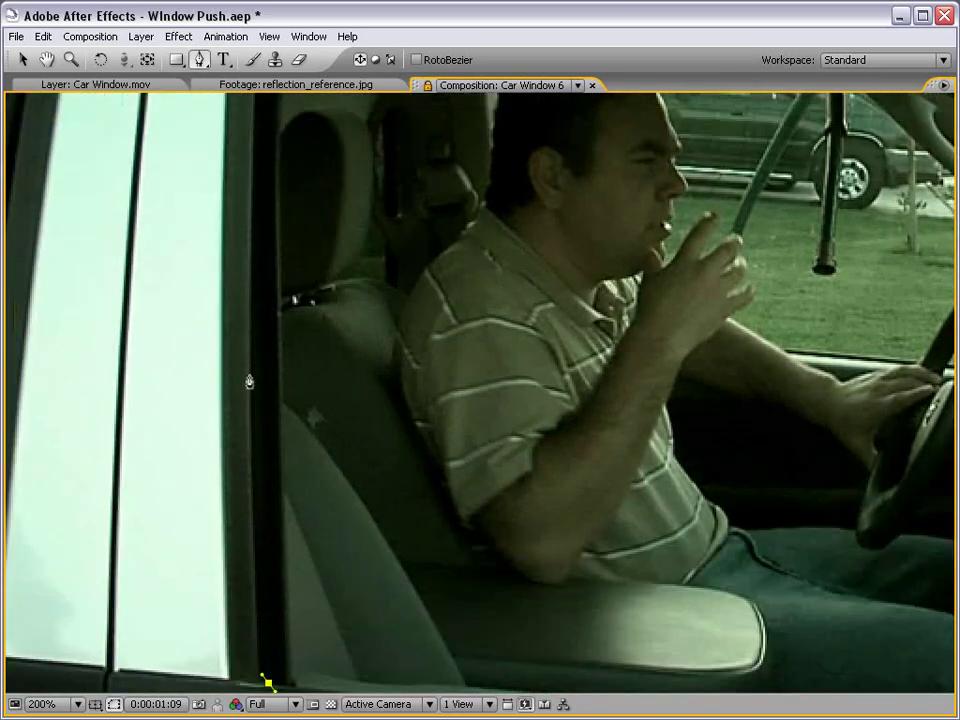
pyautogui.moveTo(248, 378); pyautogui.dragTo(253, 276)
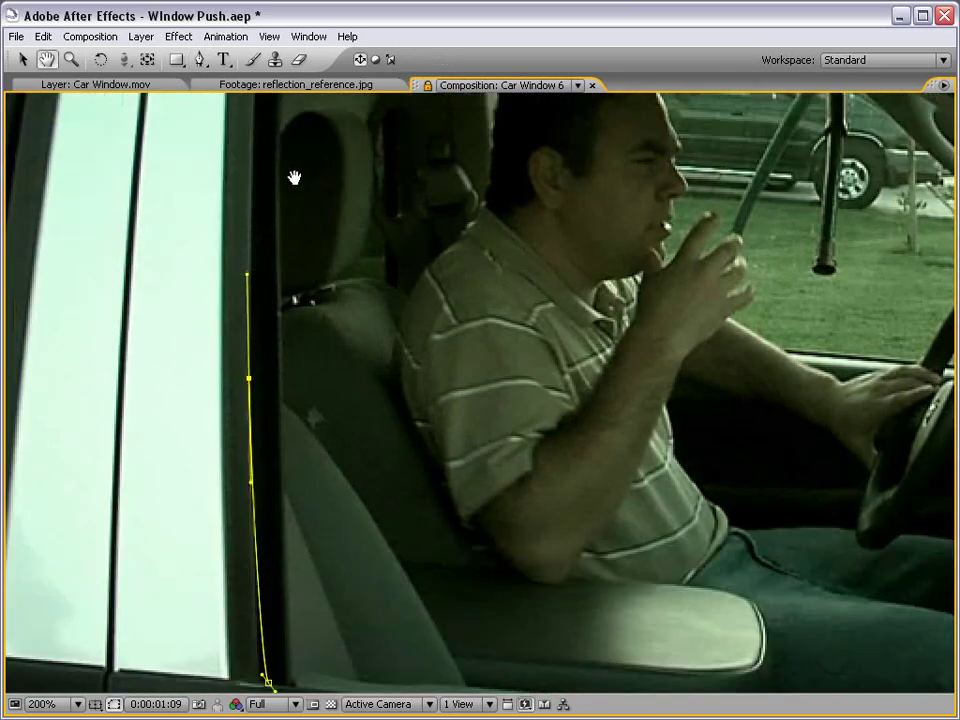
# - Continue the mask up to the window's upper rear corner and round that corner with two curved points
pyautogui.moveTo(296, 178); pyautogui.dragTo(279, 321)
pyautogui.click(271, 205)
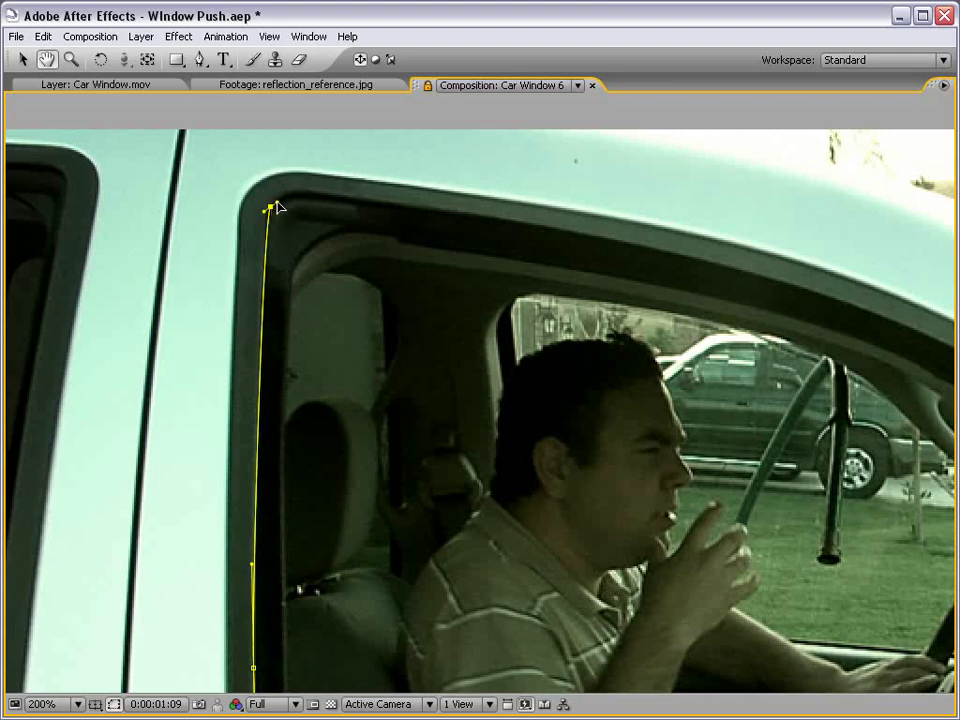
pyautogui.click(301, 190)
pyautogui.moveTo(308, 191); pyautogui.dragTo(324, 193)
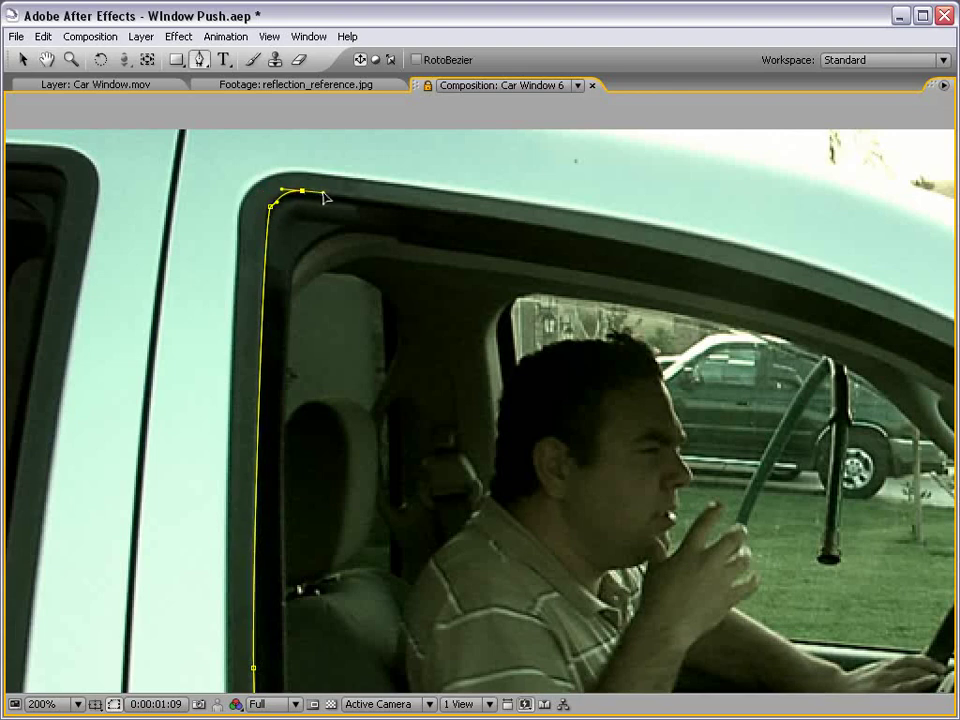
# - Extend the mask with two curved points along the window's sloping upper edge toward the windshield
pyautogui.moveTo(657, 292); pyautogui.dragTo(392, 291)
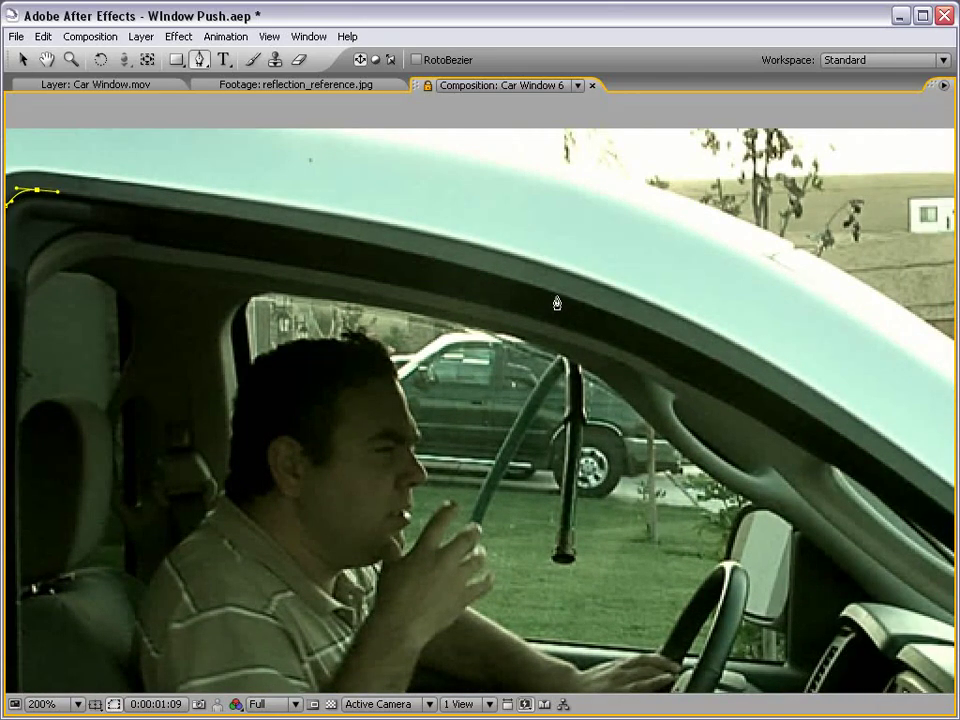
pyautogui.moveTo(557, 297); pyautogui.dragTo(728, 362)
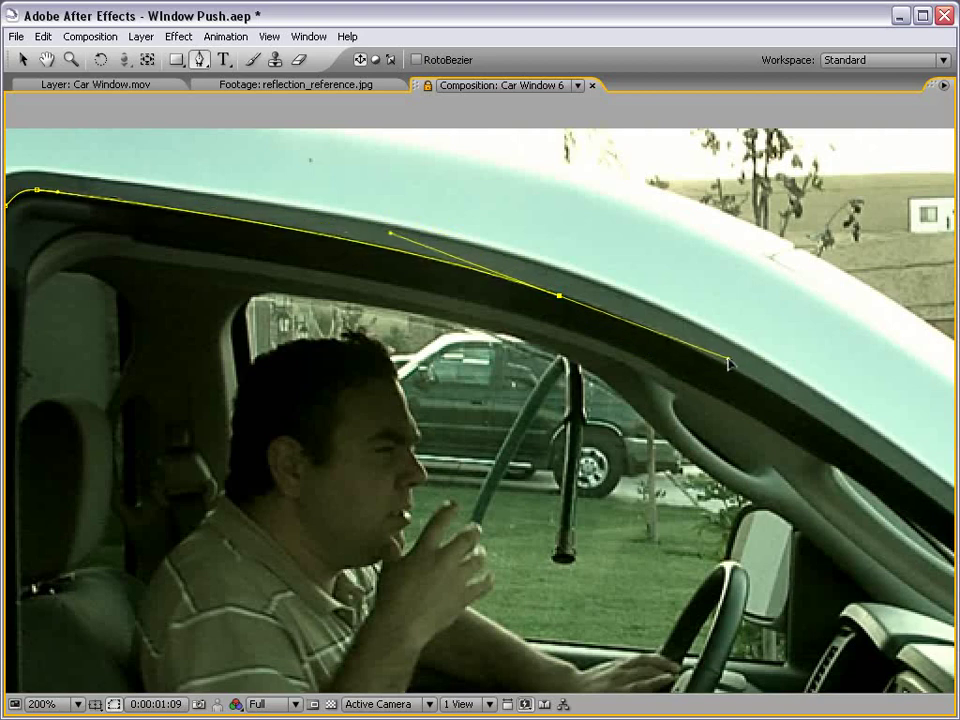
pyautogui.moveTo(728, 362); pyautogui.dragTo(757, 384)
pyautogui.moveTo(748, 507); pyautogui.dragTo(530, 420)
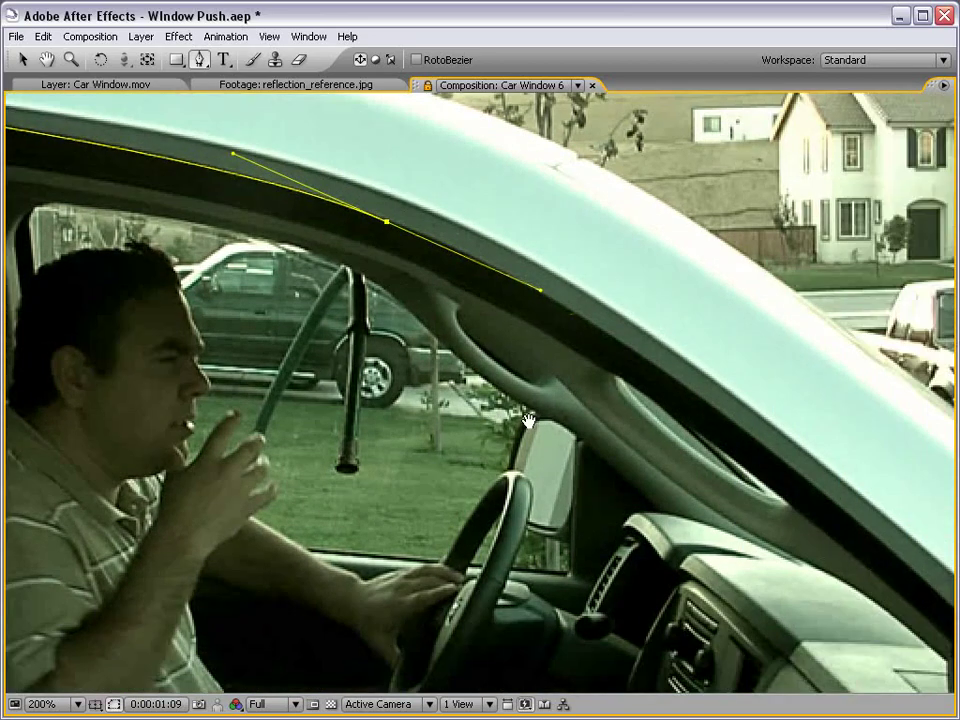
pyautogui.moveTo(791, 555); pyautogui.dragTo(619, 494)
pyautogui.moveTo(671, 452); pyautogui.dragTo(724, 497)
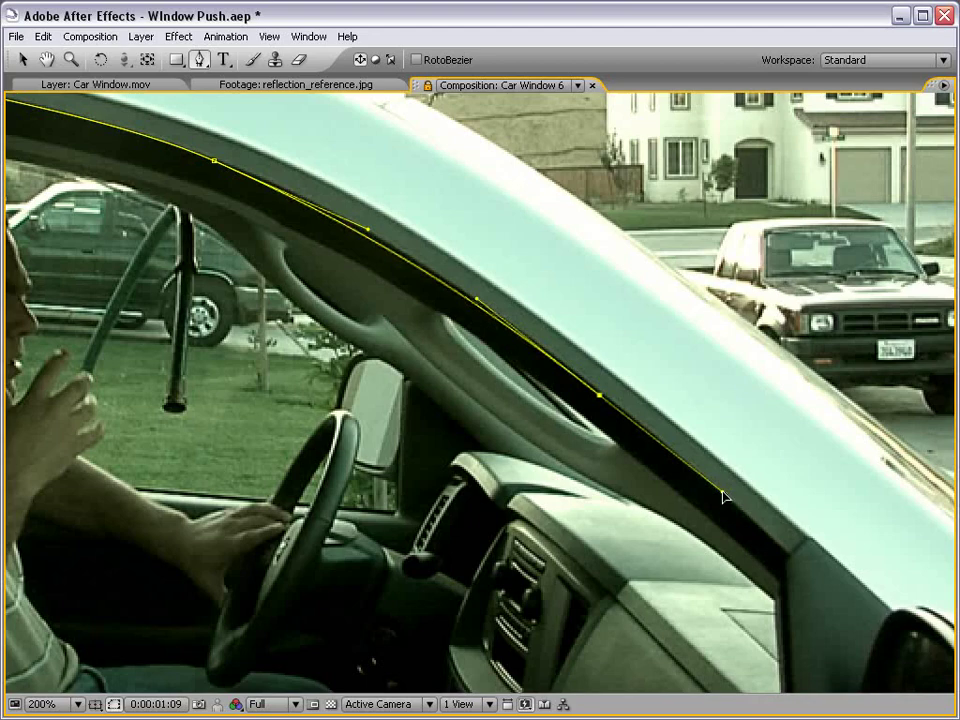
# - Add mask points at the window's upper and lower front corners beside the side mirror, repositioning the lower one
pyautogui.click(785, 553)
pyautogui.moveTo(787, 609); pyautogui.dragTo(691, 349)
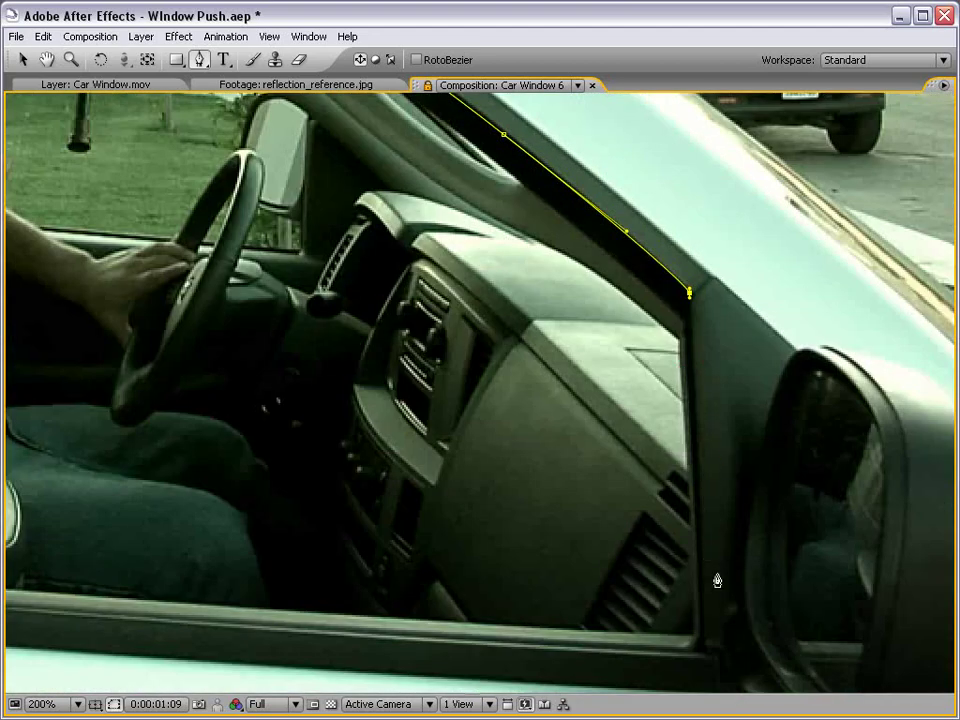
pyautogui.click(696, 648)
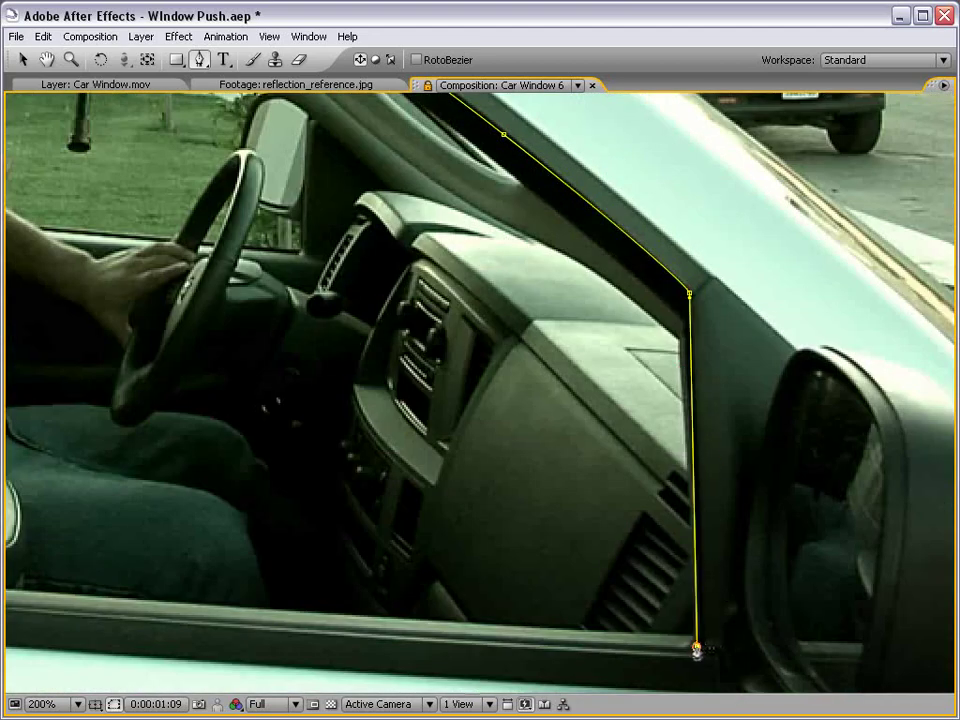
pyautogui.hotkey('ctrl', 'z')
pyautogui.moveTo(693, 649); pyautogui.dragTo(688, 650)
# - Run the mask along the window's bottom edge with one curved point and close it at the starting point
pyautogui.moveTo(501, 629); pyautogui.dragTo(945, 565)
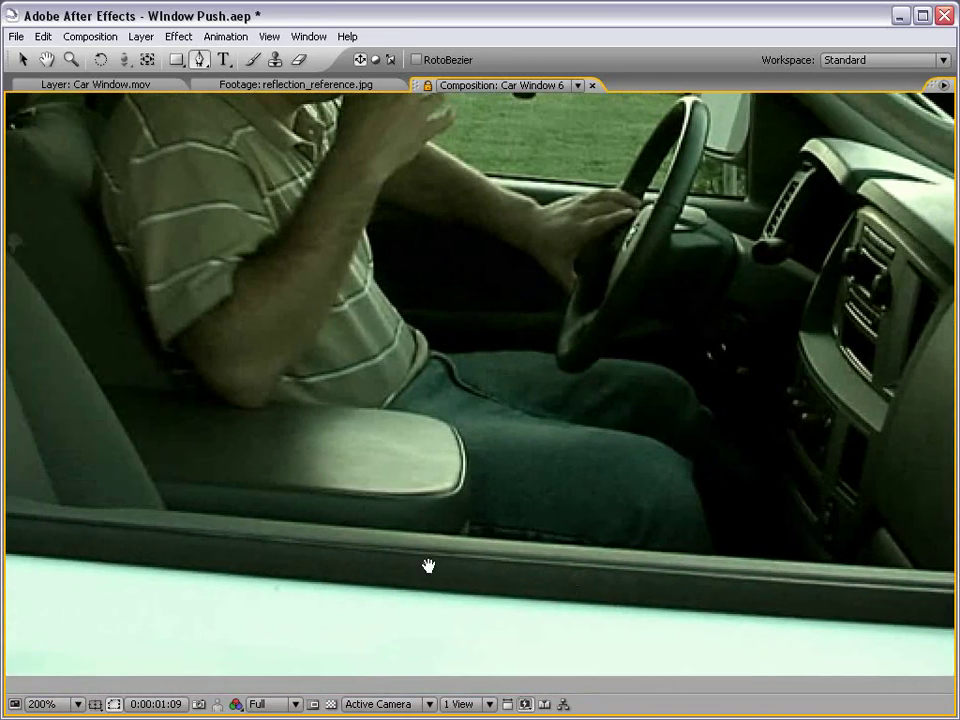
pyautogui.moveTo(350, 543); pyautogui.dragTo(220, 537)
pyautogui.moveTo(160, 535); pyautogui.dragTo(556, 539)
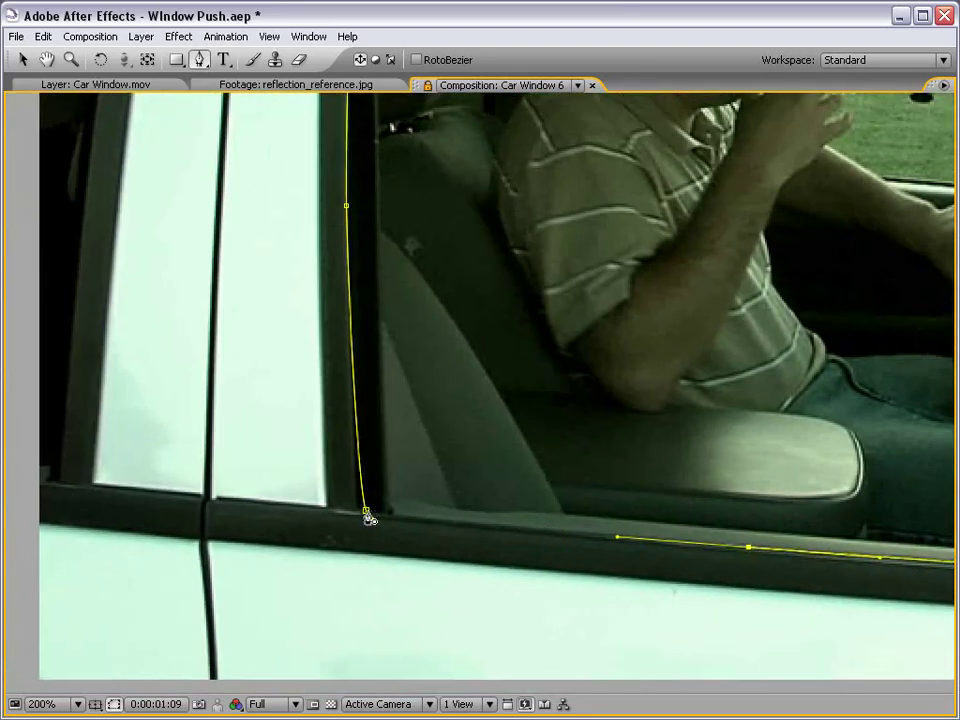
pyautogui.click(367, 513)
# - Nudge the mask point midway along the window's rear edge slightly inward toward the glass
pyautogui.press('v')
pyautogui.scroll(3, 357, 363)
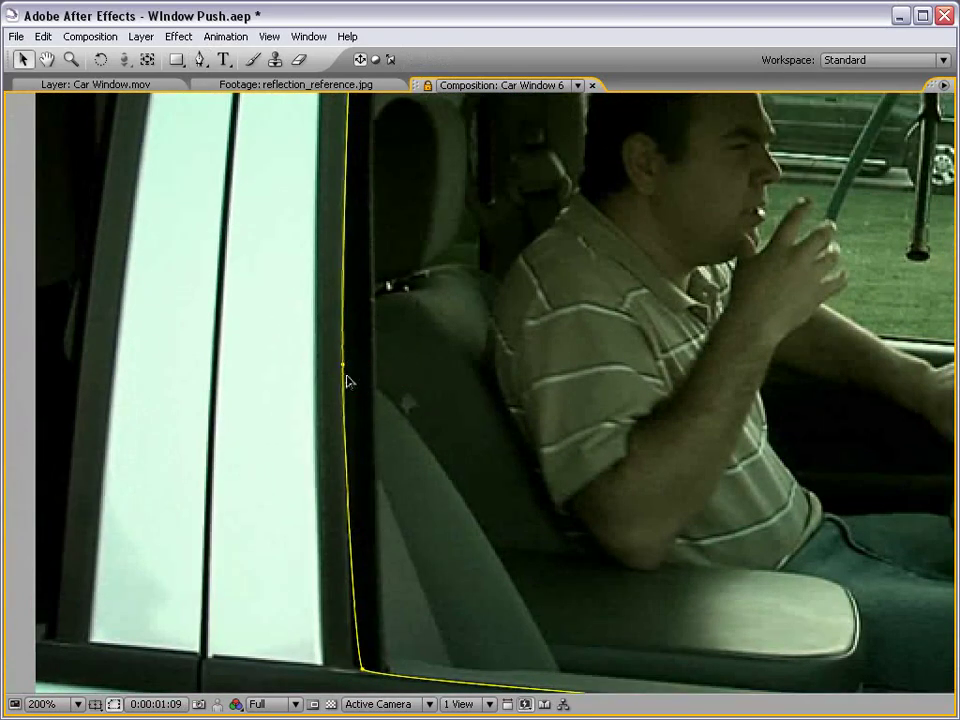
pyautogui.click(343, 365)
pyautogui.press('Right')
pyautogui.press('Right')
# - Refine the curve between the two mask points on the window's sloping upper edge to follow the frame more closely
pyautogui.press(',')
pyautogui.moveTo(740, 363); pyautogui.dragTo(475, 351)
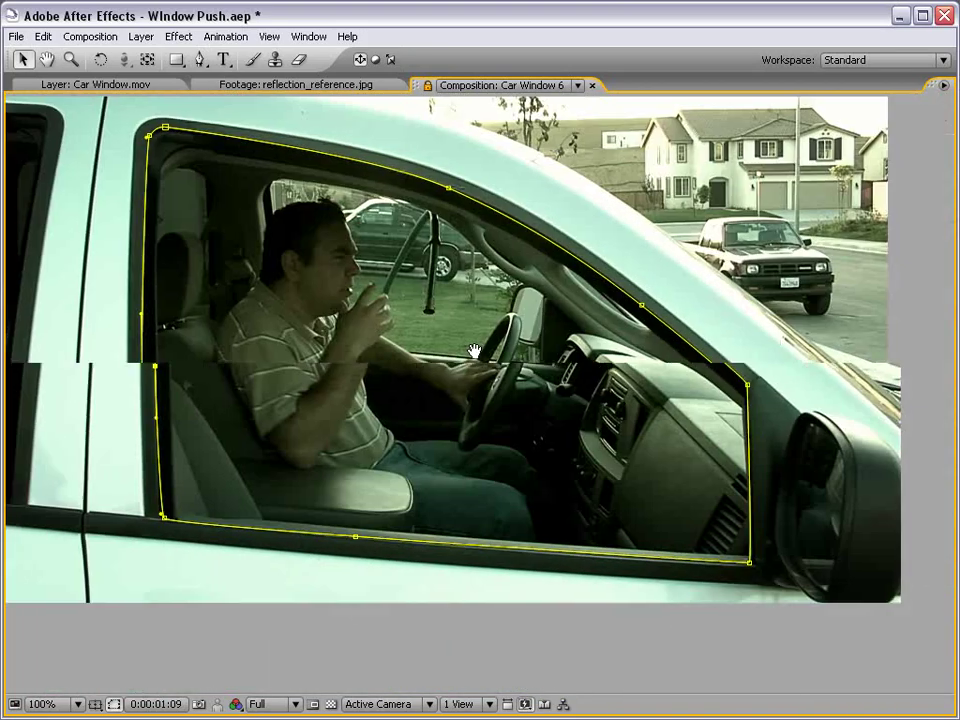
pyautogui.press('.')
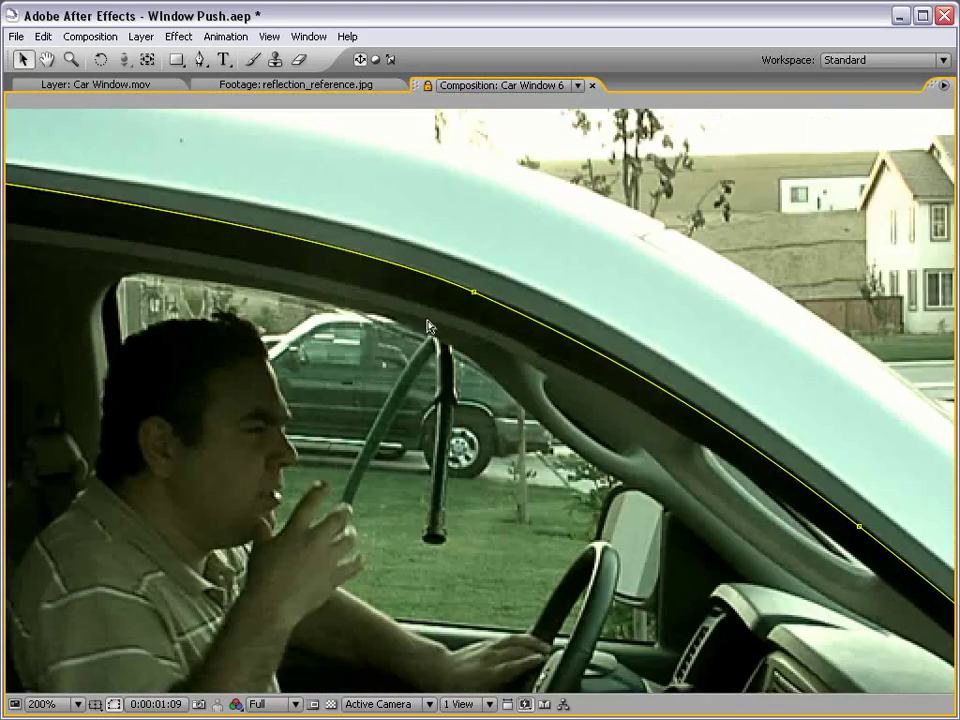
pyautogui.click(474, 294)
pyautogui.moveTo(624, 366); pyautogui.dragTo(641, 364)
# - Restore the full panel layout and turn the Window layer's visibility back on in Car Window 6
pyautogui.press('`')
pyautogui.press(',')
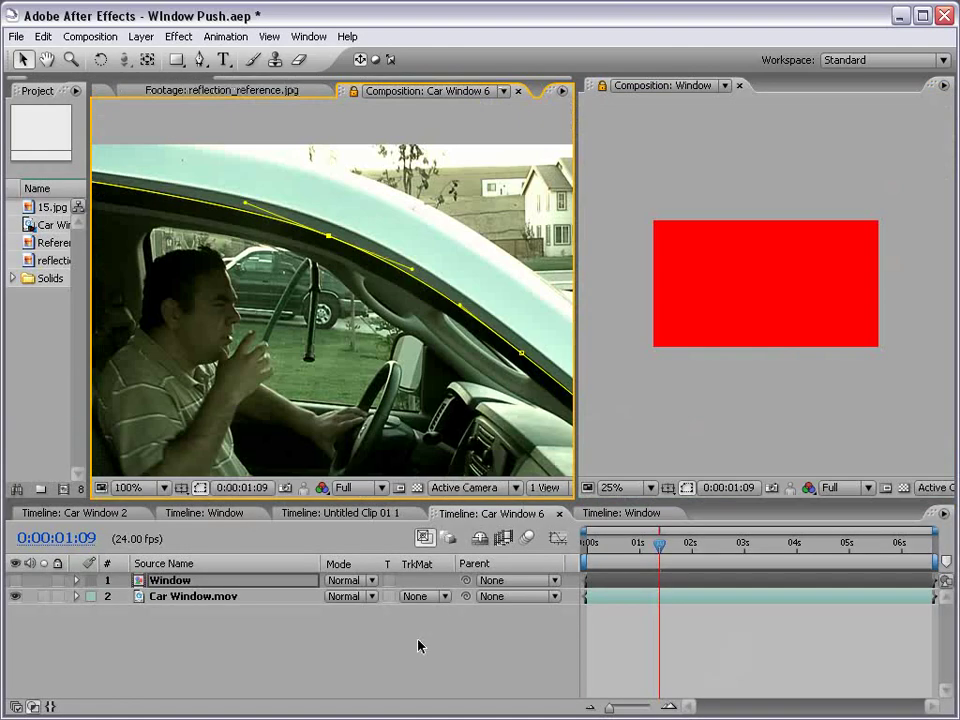
pyautogui.press(',')
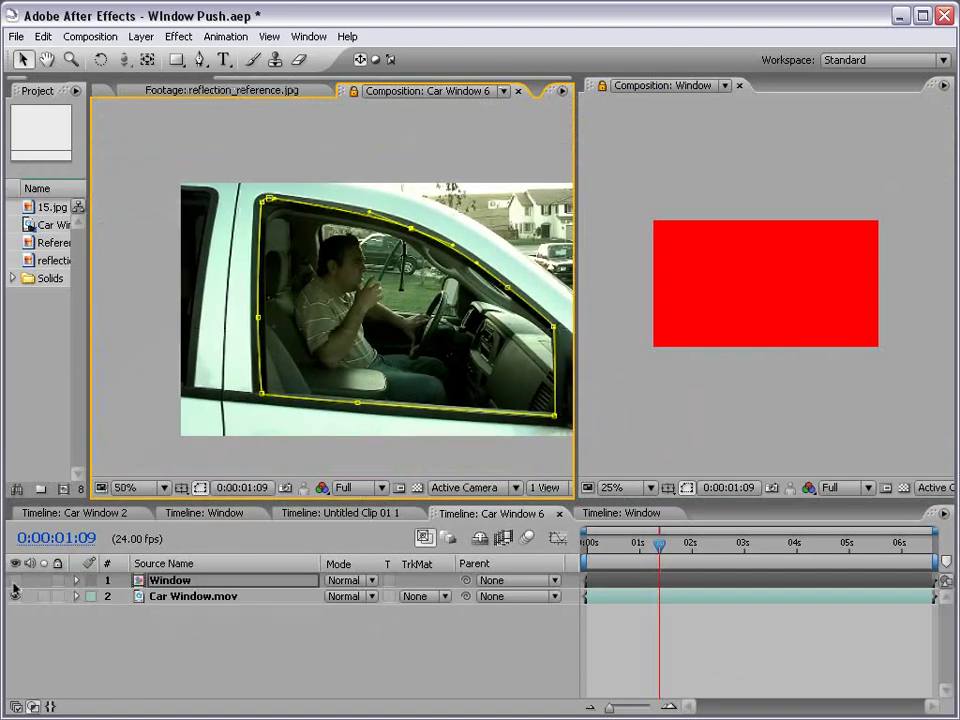
pyautogui.click(15, 580)
pyautogui.click(173, 582)
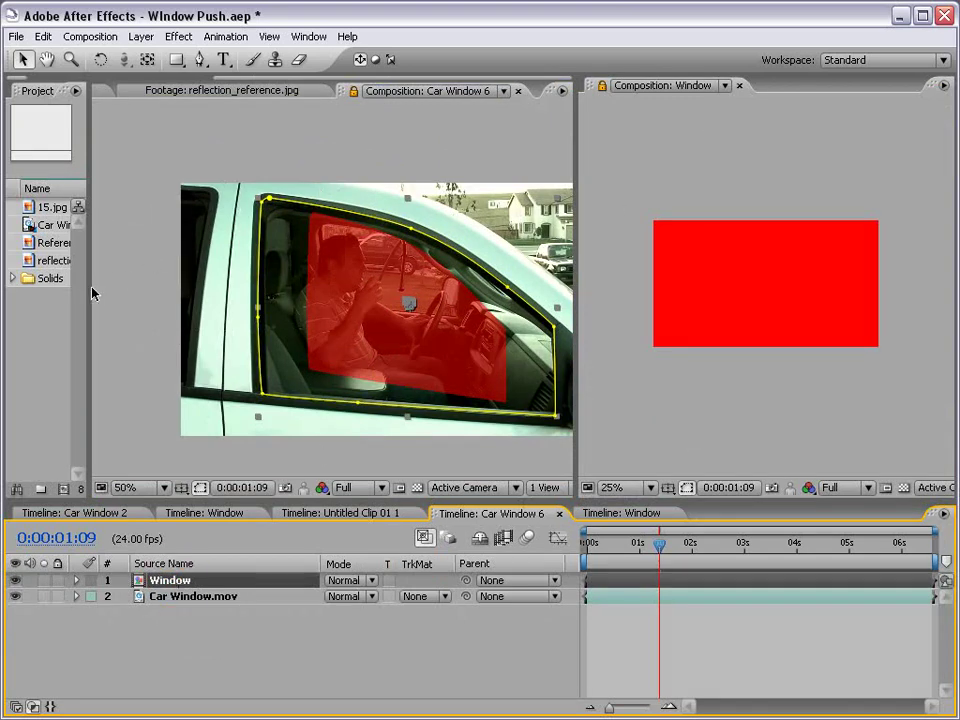
# - Show the Window layer's effect controls and examine its Corner Pin effect against the masked window
pyautogui.moveTo(90, 288); pyautogui.dragTo(161, 296)
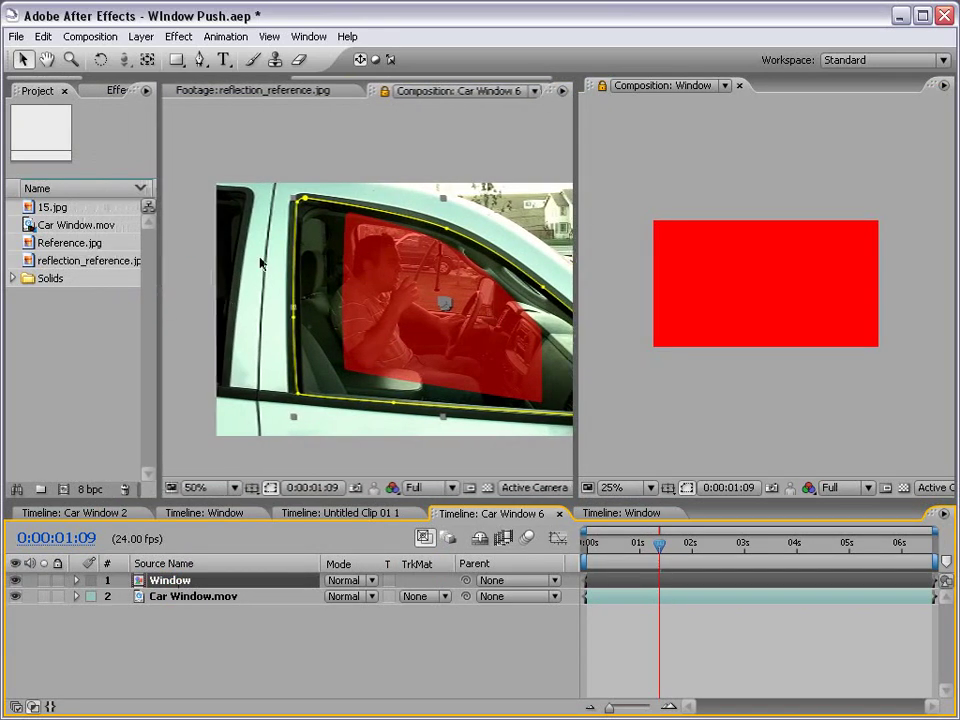
pyautogui.click(108, 90)
pyautogui.click(60, 124)
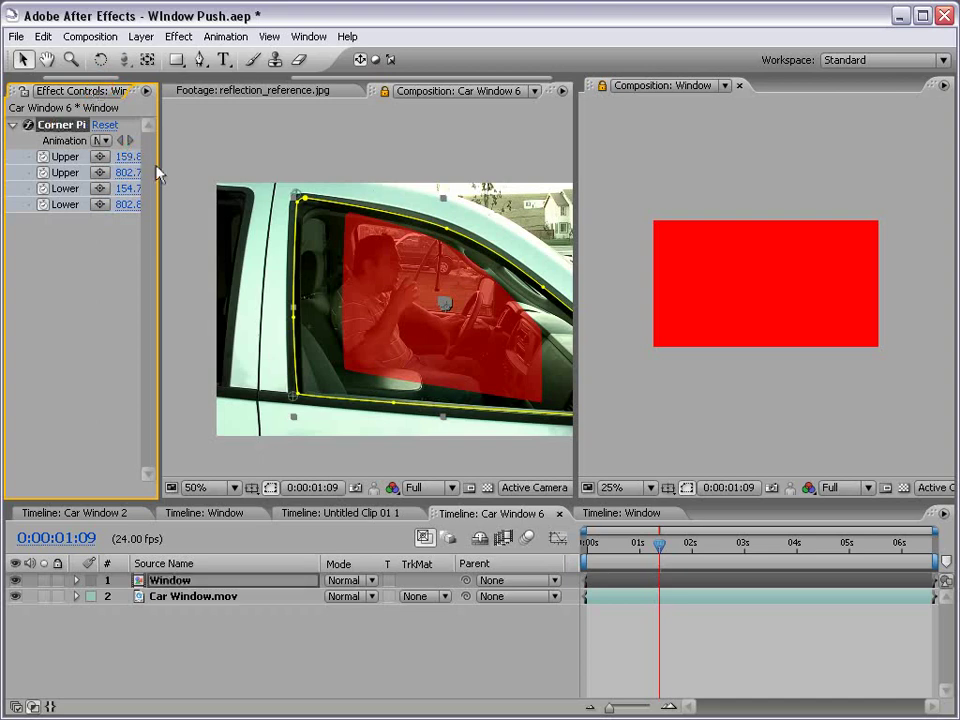
pyautogui.moveTo(160, 165); pyautogui.dragTo(137, 165)
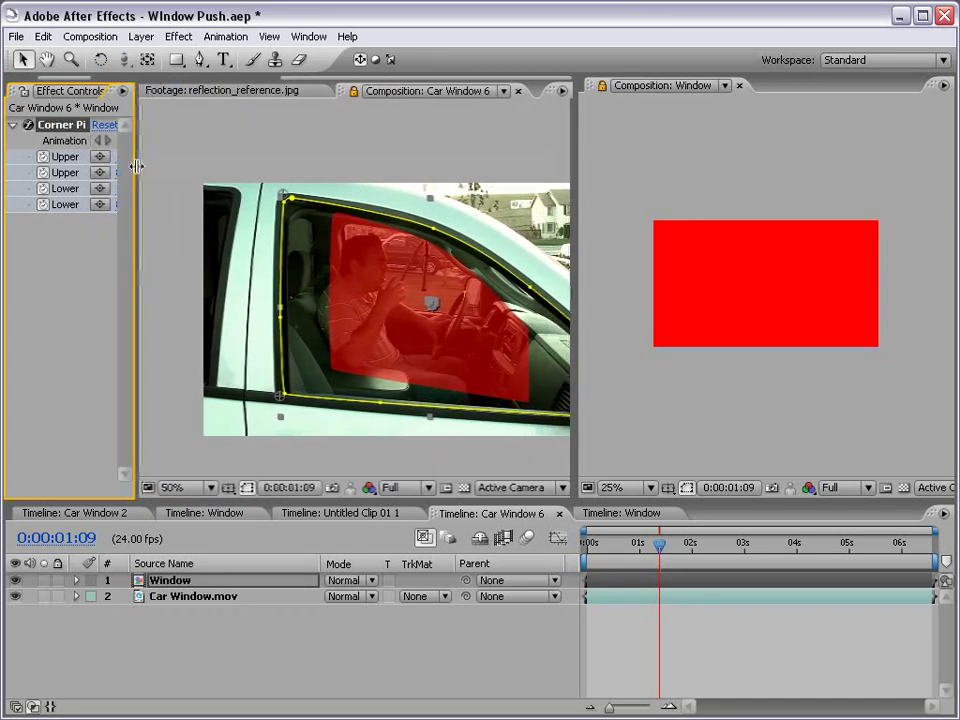
# - Copy Mask 1 from the Window layer in Car Window 6, then delete it from that layer
pyautogui.click(171, 581)
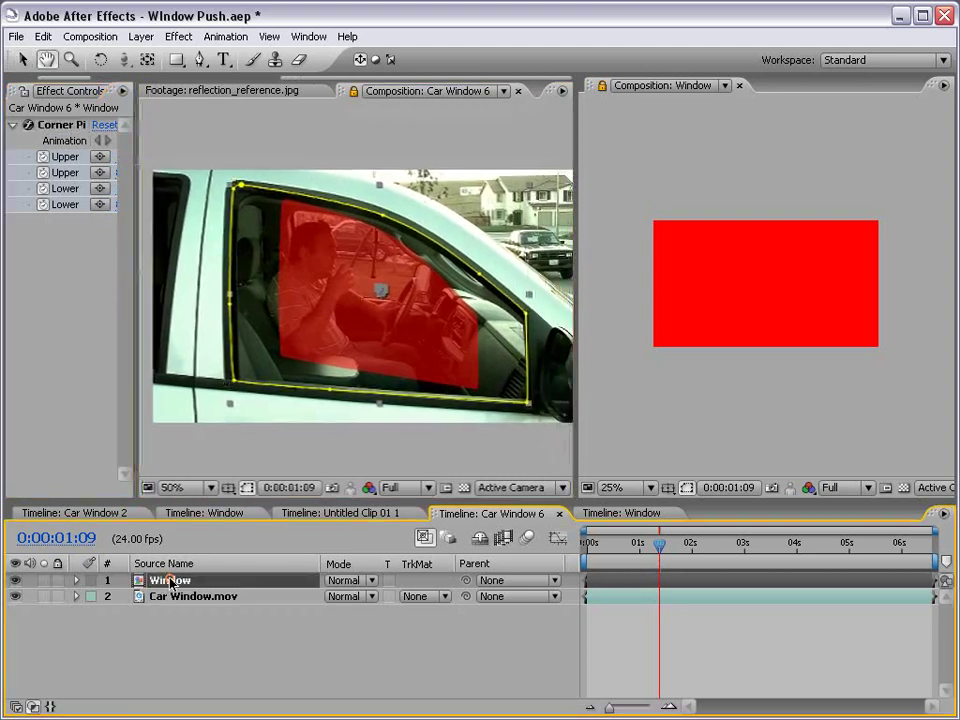
pyautogui.press('m')
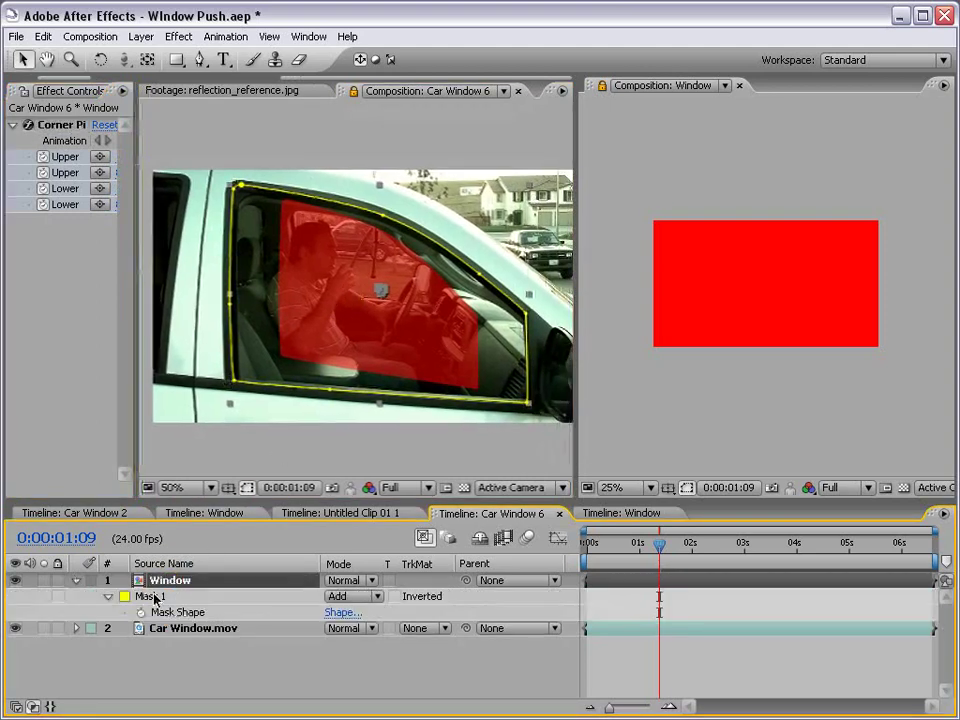
pyautogui.click(153, 597)
pyautogui.click(171, 613)
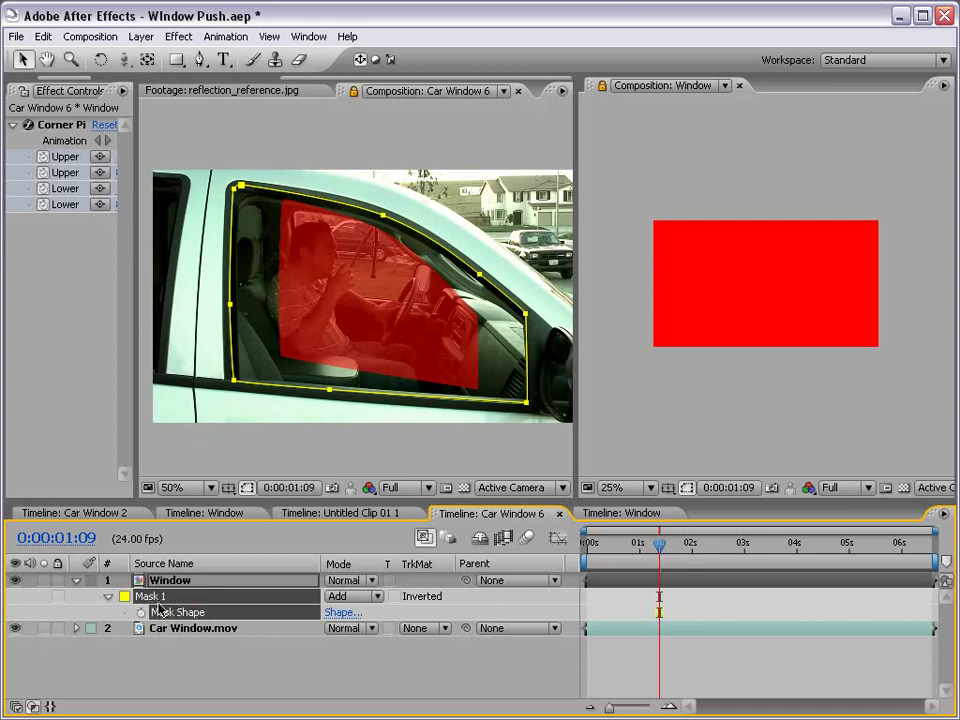
pyautogui.click(43, 36)
pyautogui.click(72, 129)
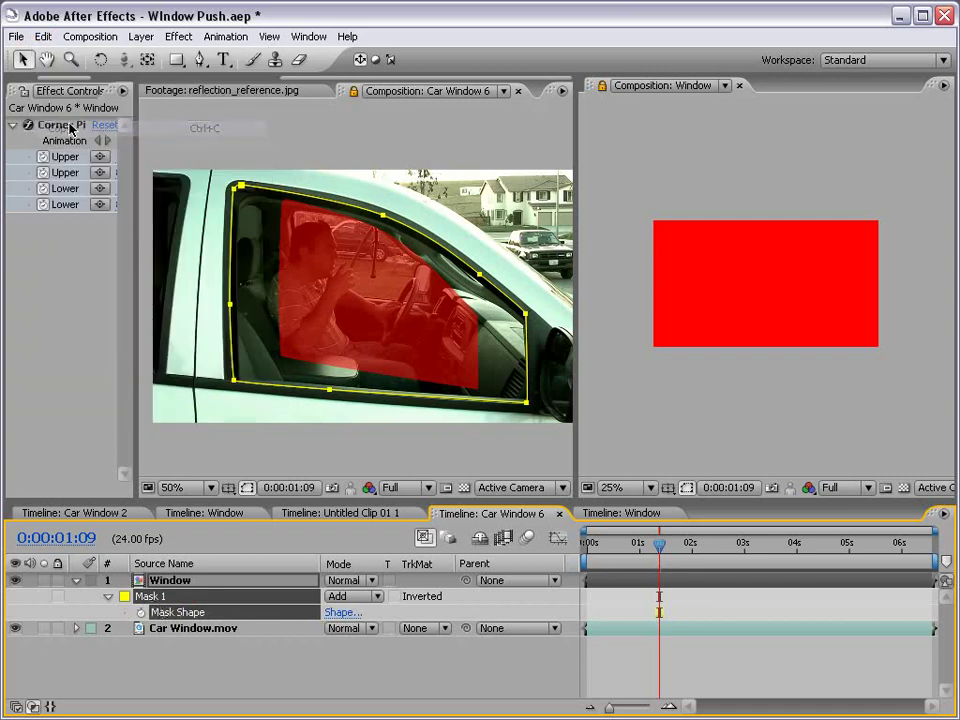
pyautogui.click(150, 595)
pyautogui.press('Delete')
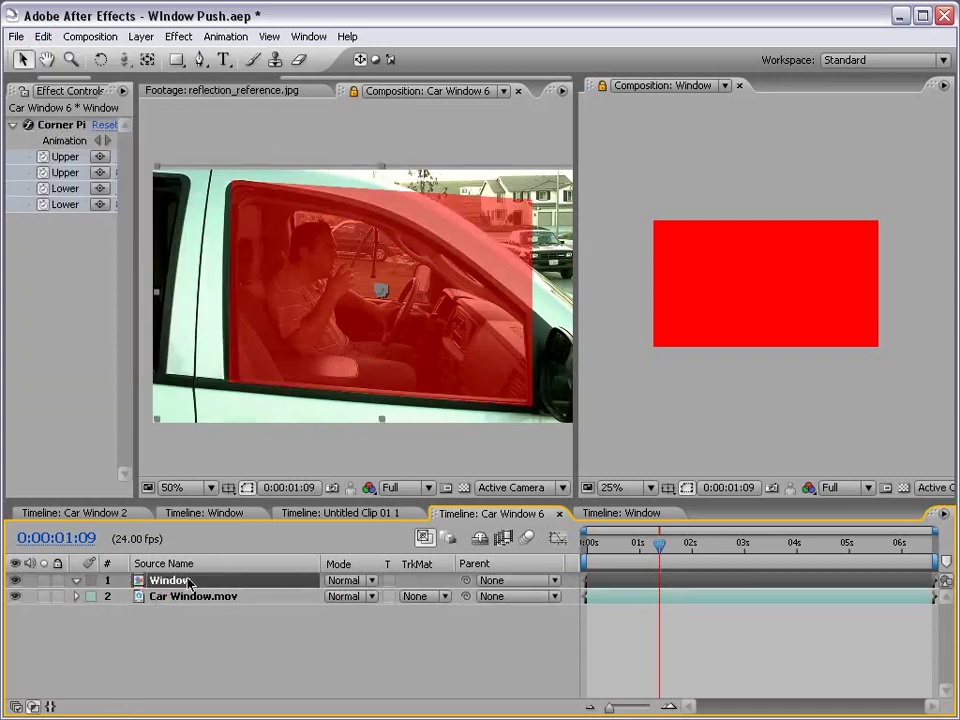
# - Paste the copied mask onto the red solid inside the Window composition
pyautogui.click(690, 340)
pyautogui.click(43, 36)
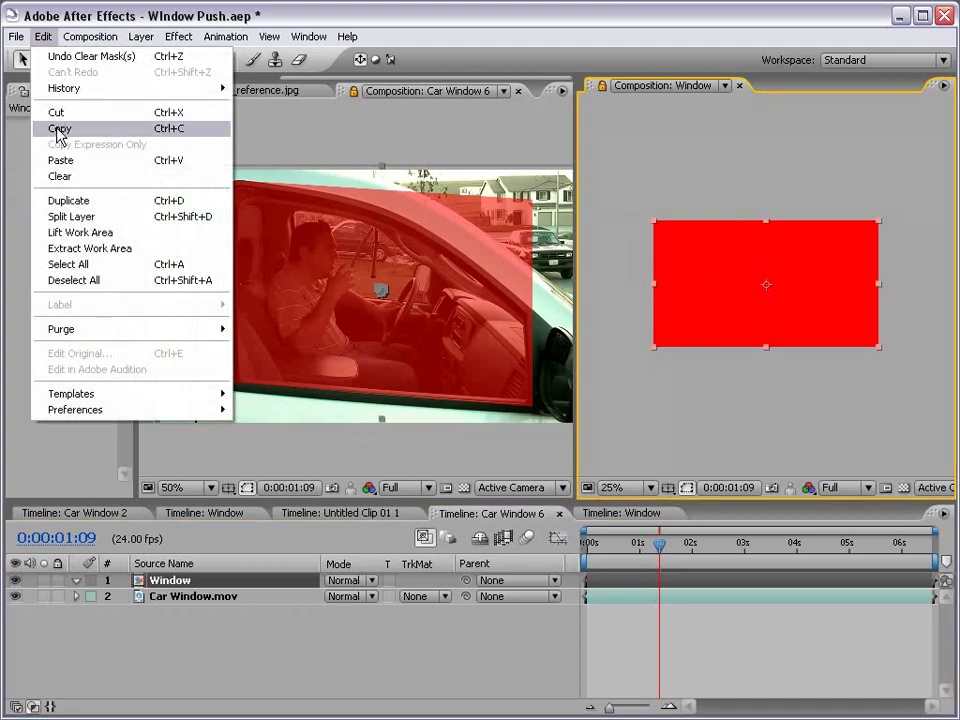
pyautogui.click(60, 160)
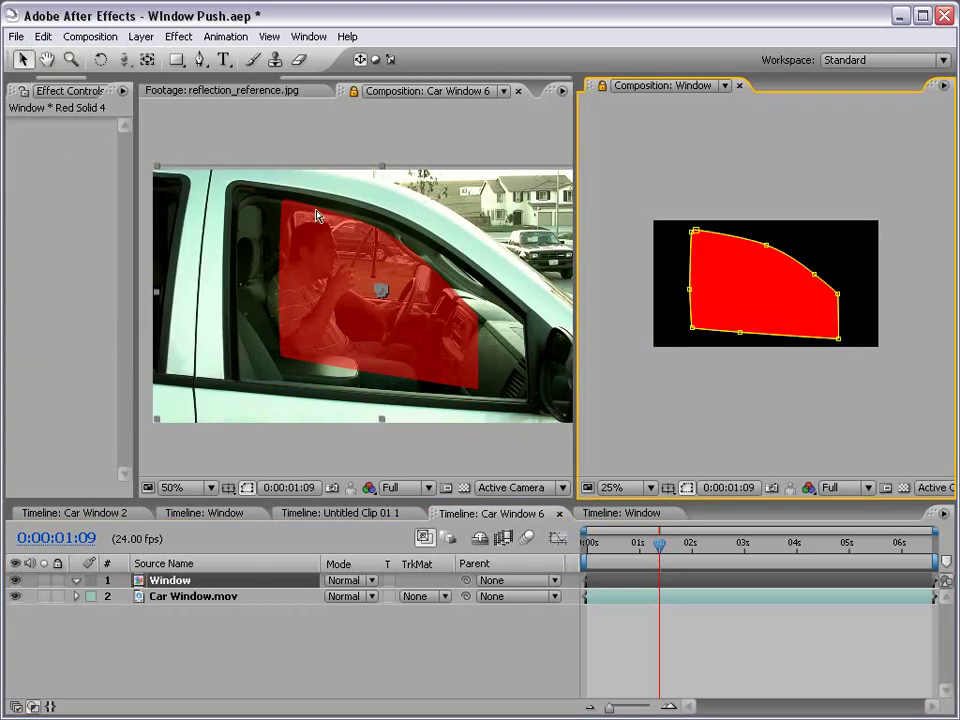
# - Free-transform the pasted mask, stretching it horizontally to nearly the full width of the Window composition
pyautogui.doubleClick(696, 232)
pyautogui.moveTo(845, 289); pyautogui.dragTo(876, 285)
pyautogui.moveTo(690, 284); pyautogui.dragTo(660, 284)
# - Stretch the mask downward past the composition's lower edge and shift it to fit the car window's lower rear corner
pyautogui.press('.')
pyautogui.moveTo(257, 242); pyautogui.dragTo(349, 327)
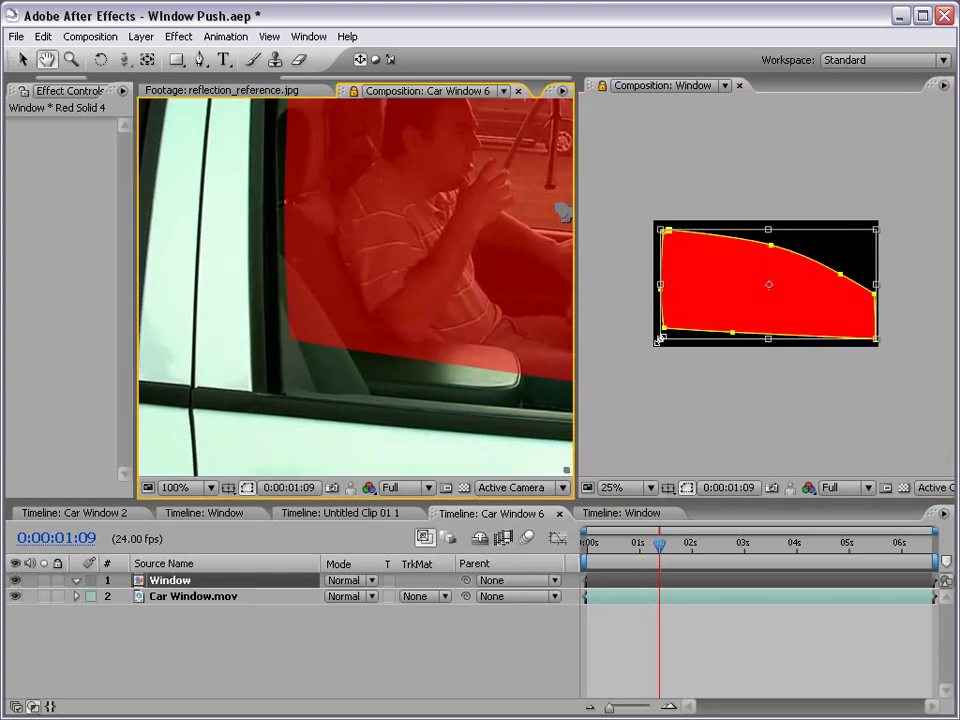
pyautogui.moveTo(658, 340); pyautogui.dragTo(656, 353)
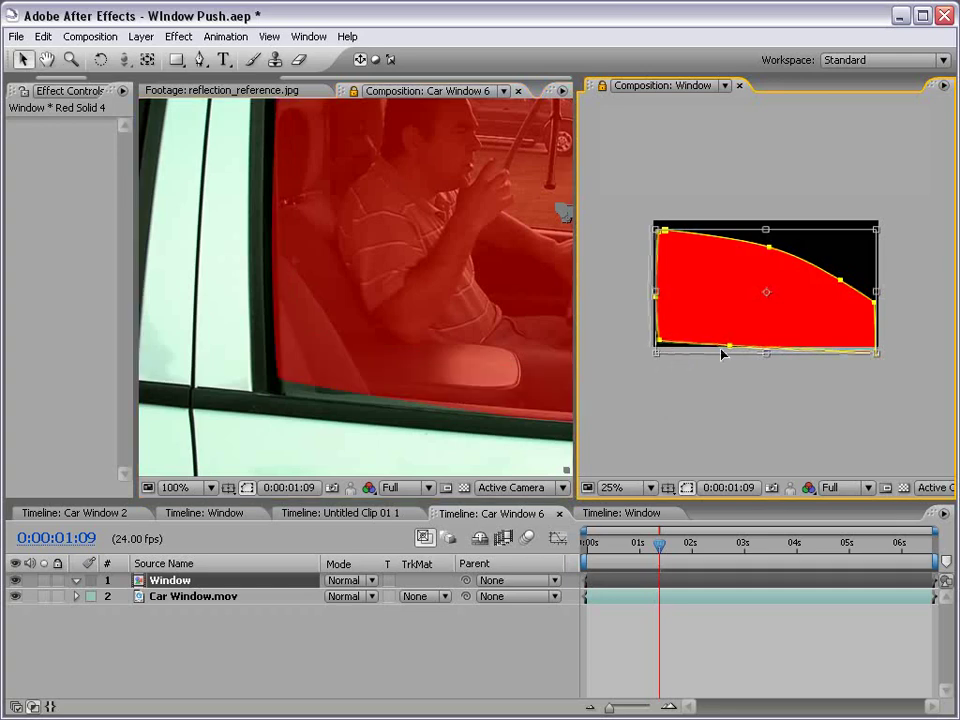
pyautogui.moveTo(754, 299); pyautogui.dragTo(753, 303)
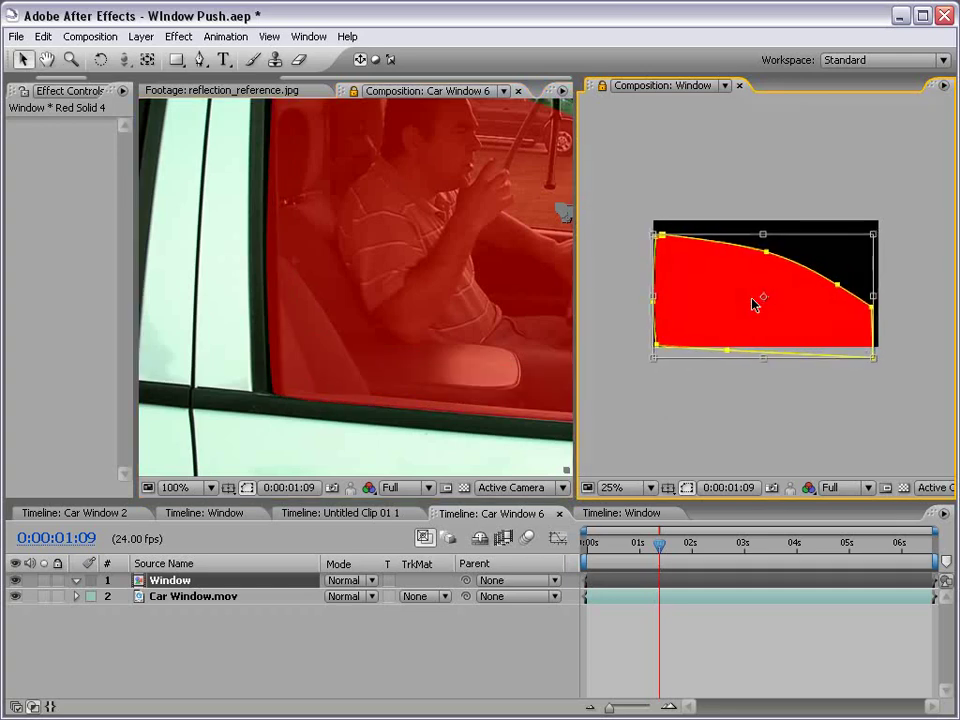
# - Stretch the mask's upper edge up close to the composition's top so it meets the car window's upper rear corner
pyautogui.press('.')
pyautogui.moveTo(678, 360); pyautogui.dragTo(927, 267)
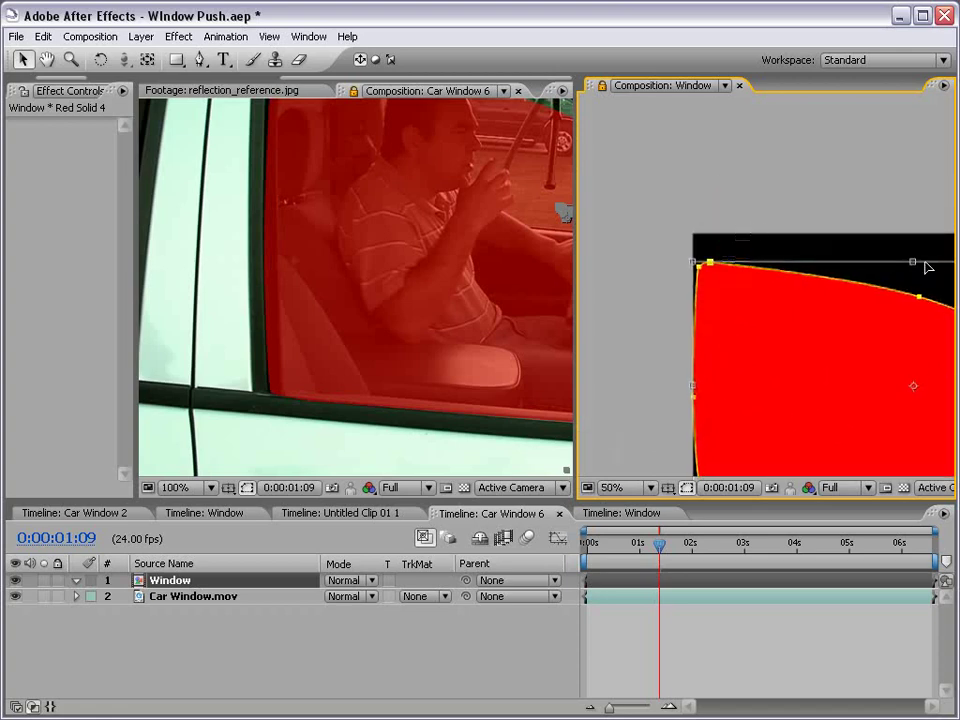
pyautogui.press('space')
pyautogui.moveTo(323, 166); pyautogui.dragTo(288, 149)
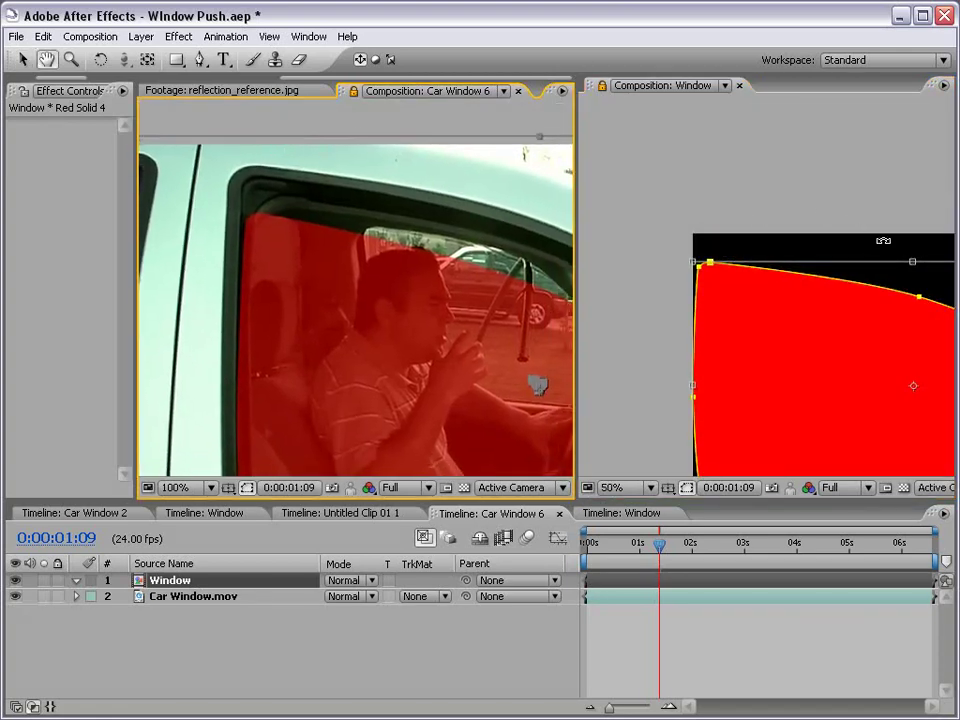
pyautogui.moveTo(913, 262); pyautogui.dragTo(915, 244)
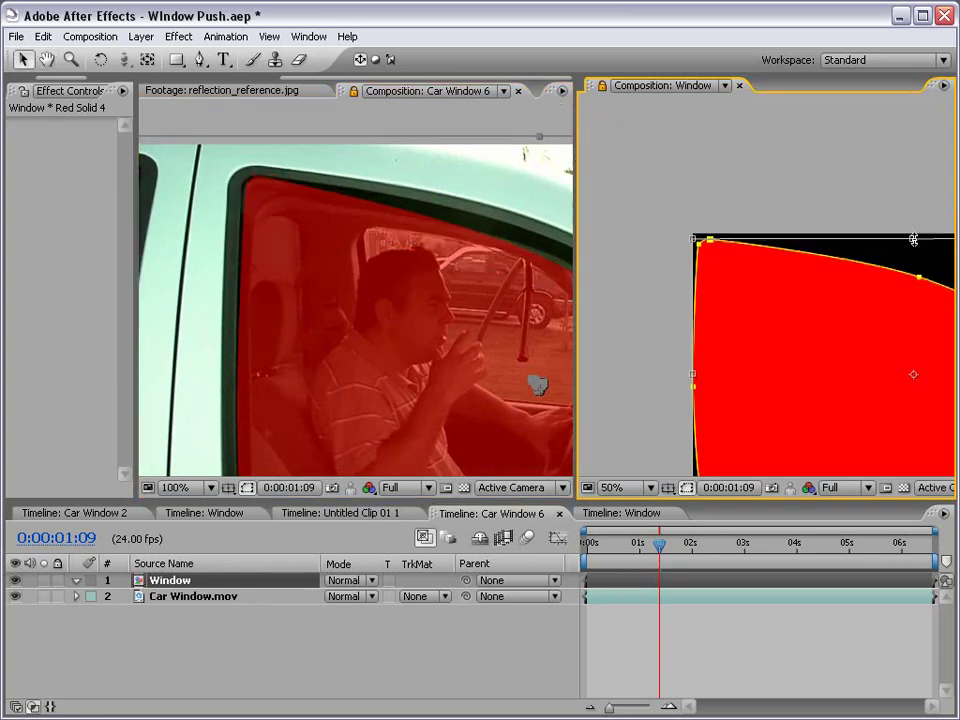
# - End the free transform and raise the mask's three front points together to match the window's windshield-side edge
pyautogui.moveTo(894, 341); pyautogui.dragTo(695, 353)
pyautogui.moveTo(780, 354); pyautogui.dragTo(830, 338)
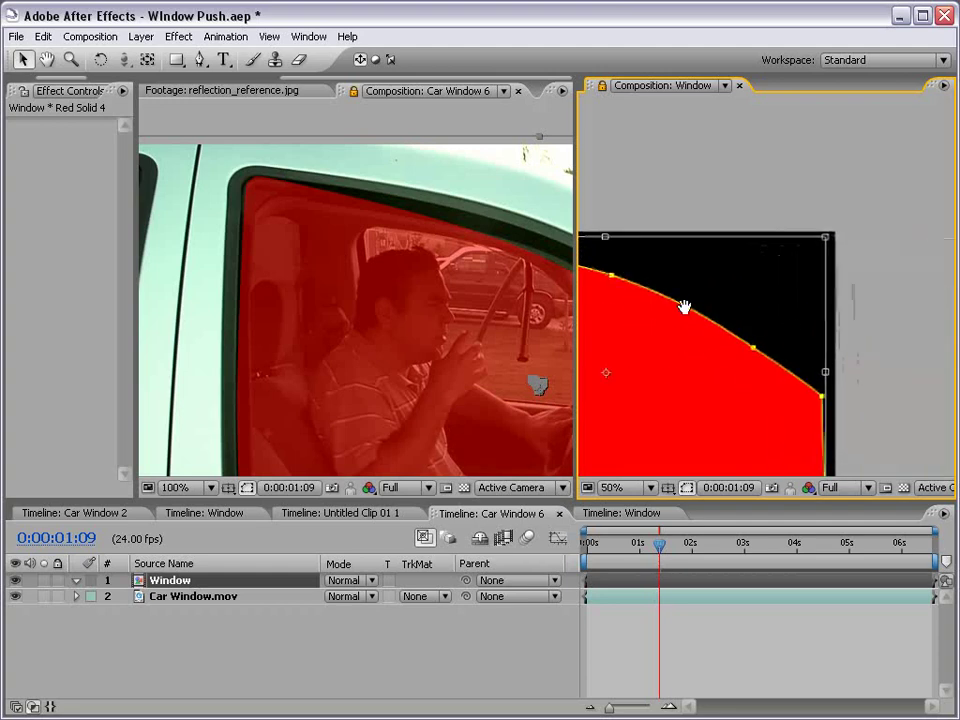
pyautogui.moveTo(464, 314); pyautogui.dragTo(129, 229)
pyautogui.moveTo(314, 256); pyautogui.dragTo(276, 246)
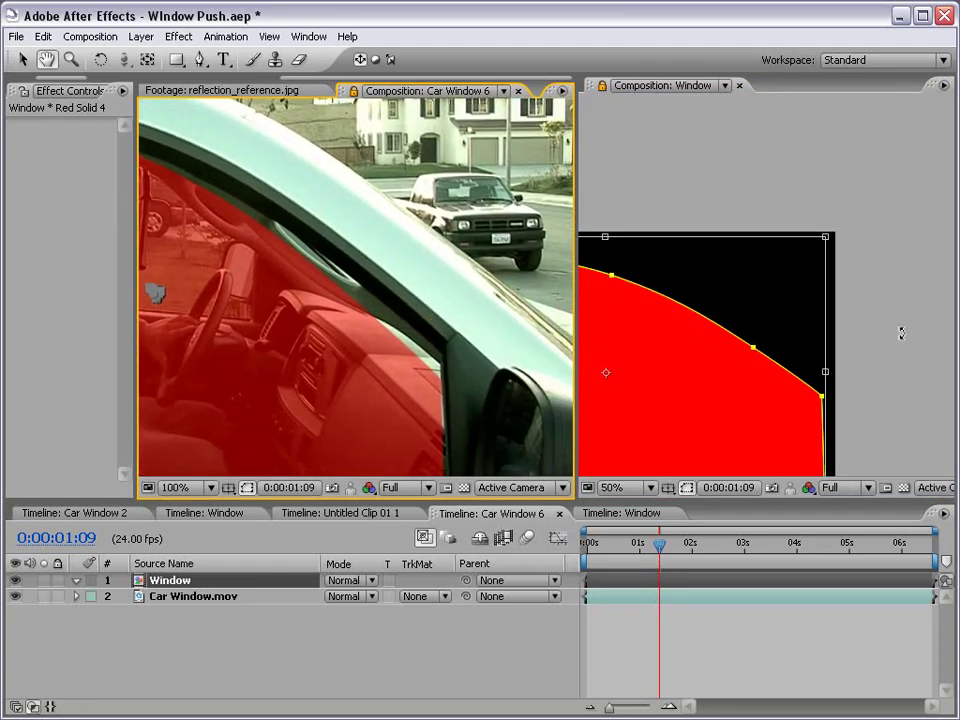
pyautogui.moveTo(348, 422); pyautogui.dragTo(328, 358)
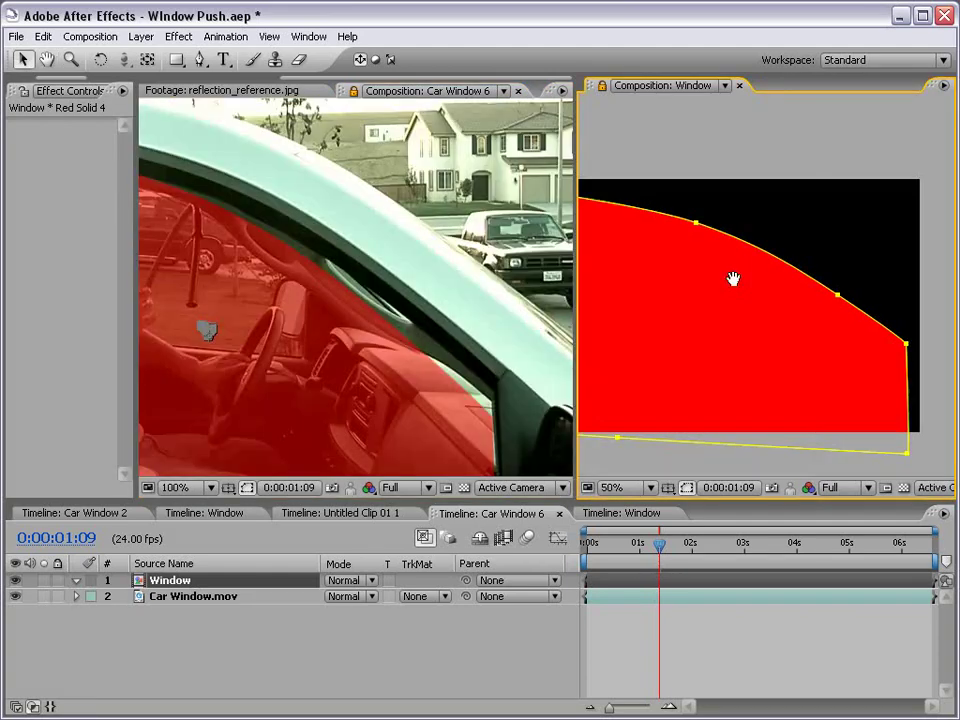
pyautogui.moveTo(816, 257); pyautogui.dragTo(754, 257)
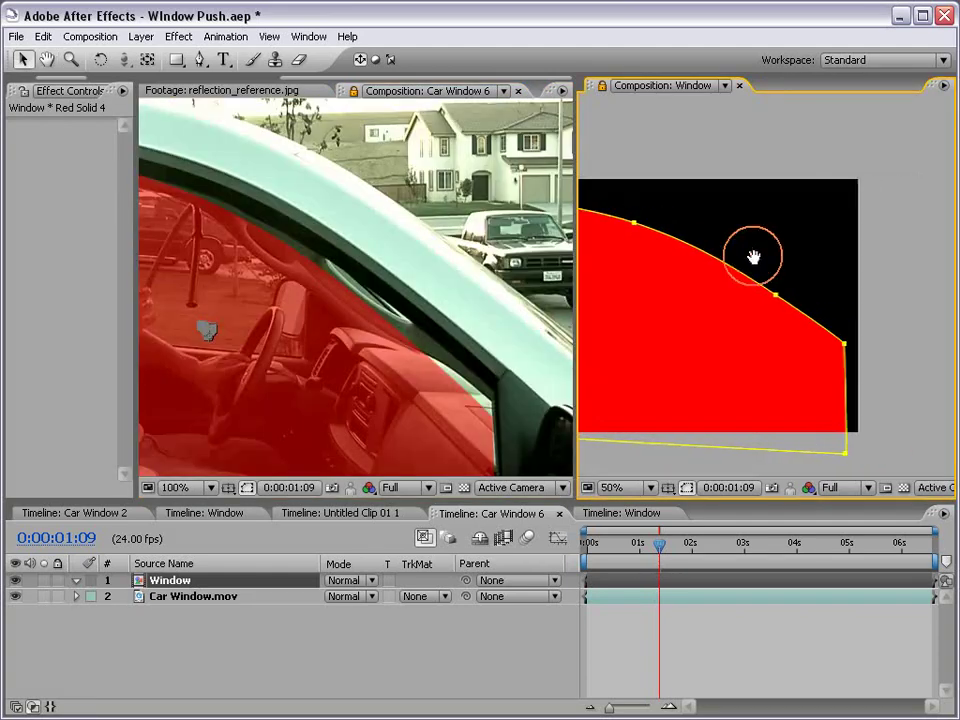
pyautogui.click(886, 227)
pyautogui.click(878, 307)
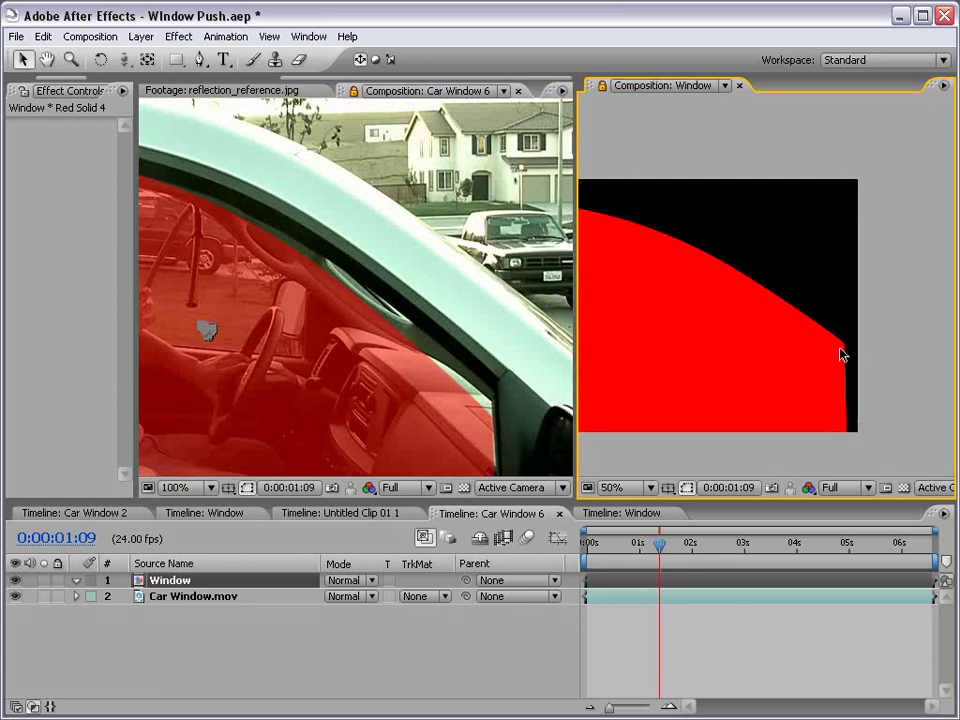
pyautogui.click(841, 349)
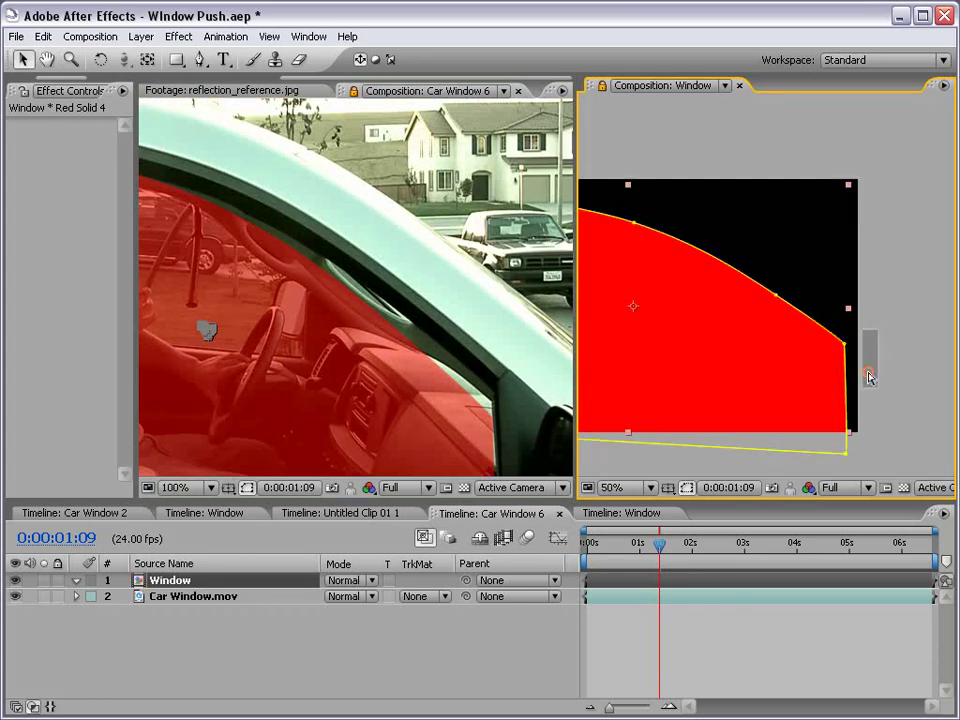
pyautogui.click(845, 344)
pyautogui.moveTo(902, 272); pyautogui.dragTo(758, 480)
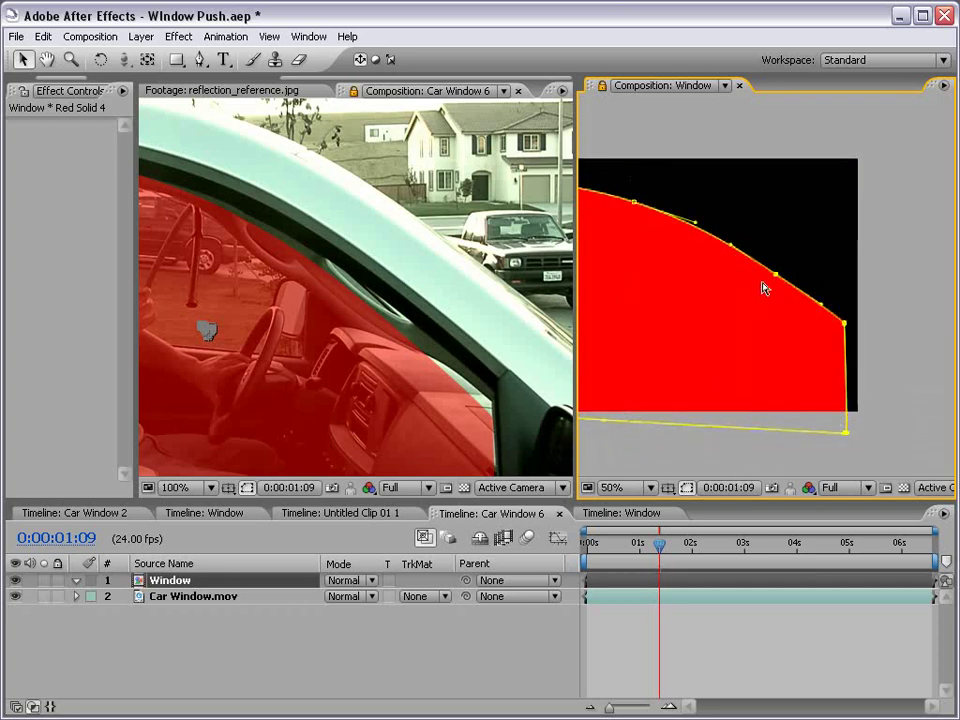
pyautogui.moveTo(776, 275); pyautogui.dragTo(776, 255)
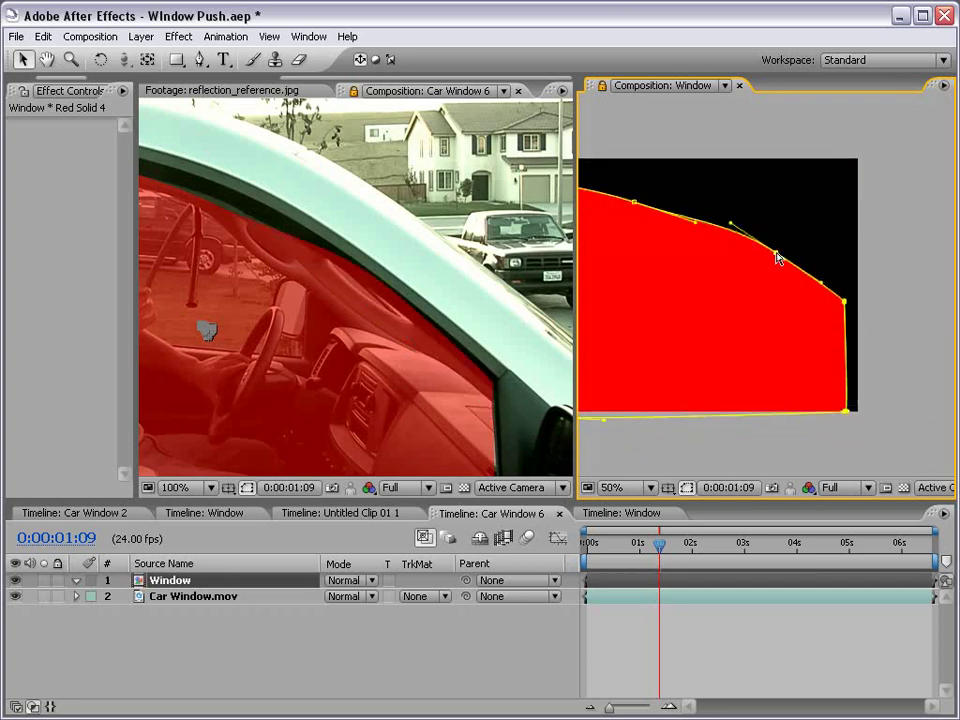
# - Raise the mask's lower front corner point slightly to fit the car window's corner beside the side mirror
pyautogui.scroll(-2, 393, 246)
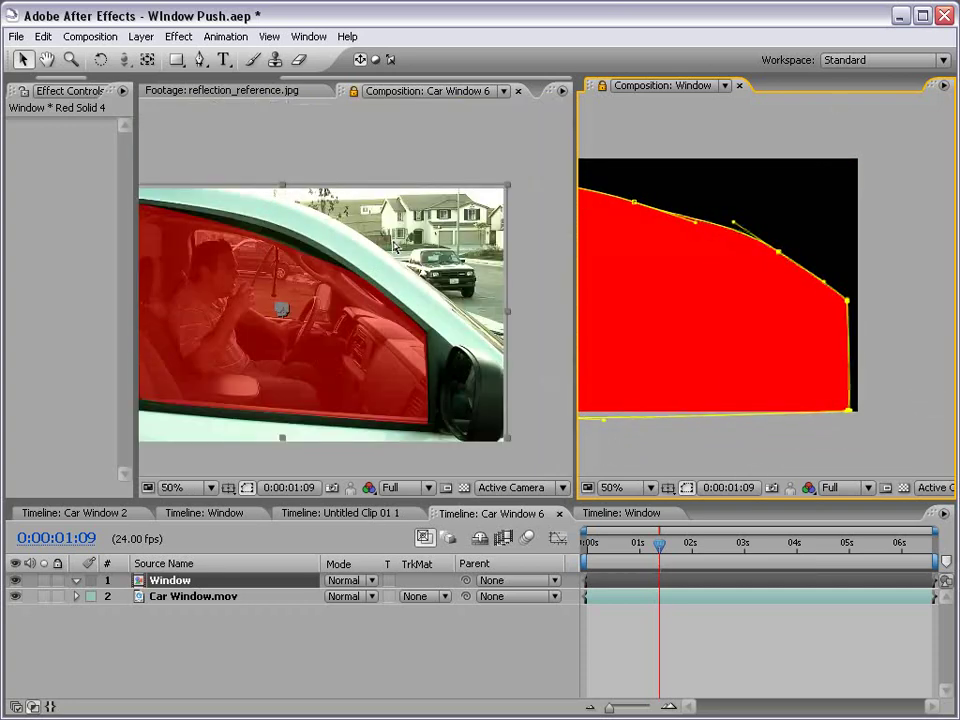
pyautogui.press('space')
pyautogui.moveTo(288, 318); pyautogui.dragTo(331, 289)
pyautogui.press('v')
pyautogui.click(850, 424)
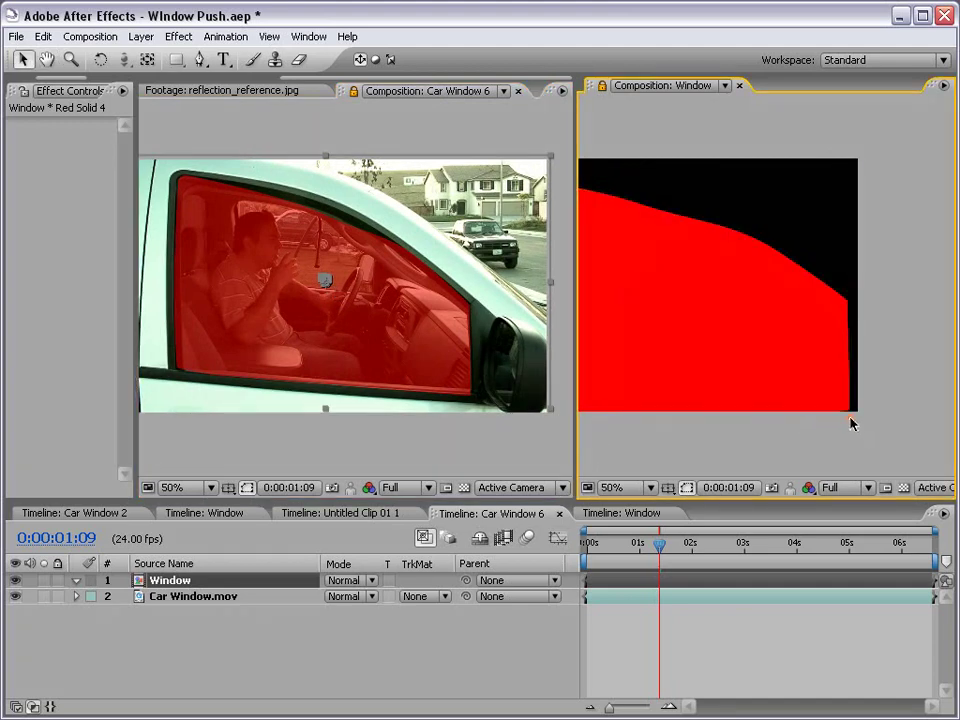
pyautogui.click(841, 409)
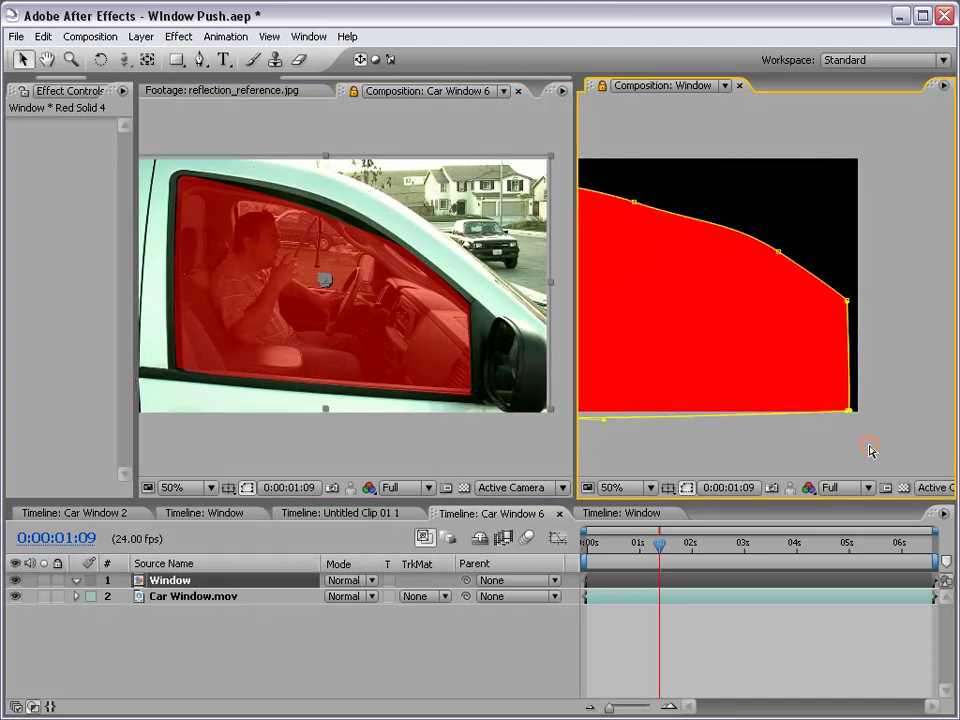
pyautogui.click(456, 397)
pyautogui.press('.')
pyautogui.moveTo(459, 399); pyautogui.dragTo(386, 289)
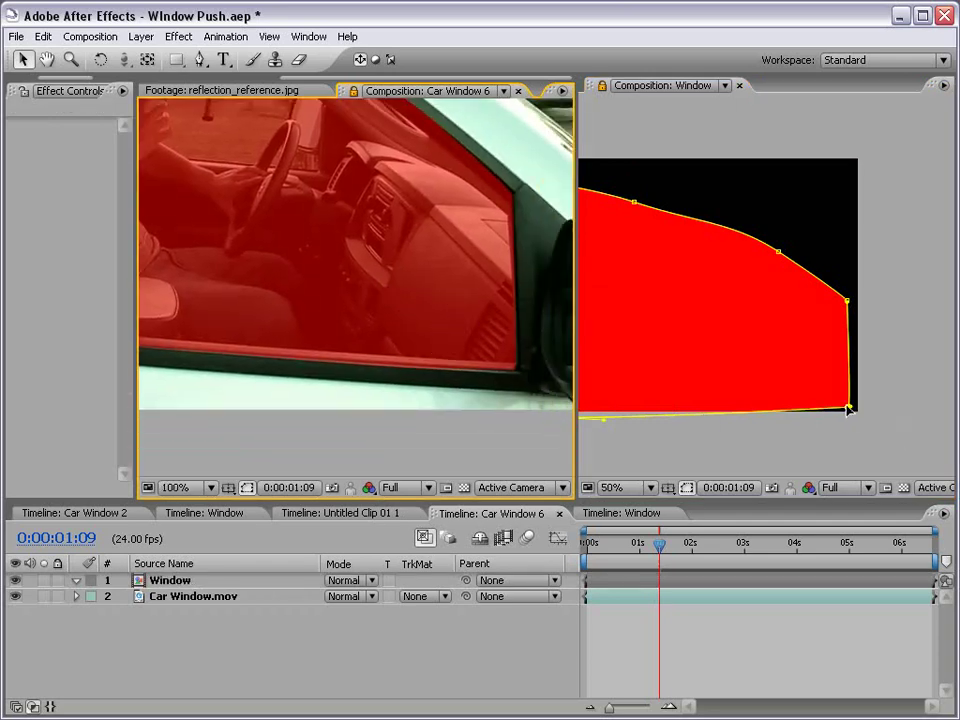
# - Raise the curved point on the mask's bottom edge to line up with the car window's lower frame
pyautogui.moveTo(277, 339); pyautogui.dragTo(482, 365)
pyautogui.moveTo(277, 358); pyautogui.dragTo(339, 343)
pyautogui.moveTo(598, 440); pyautogui.dragTo(752, 420)
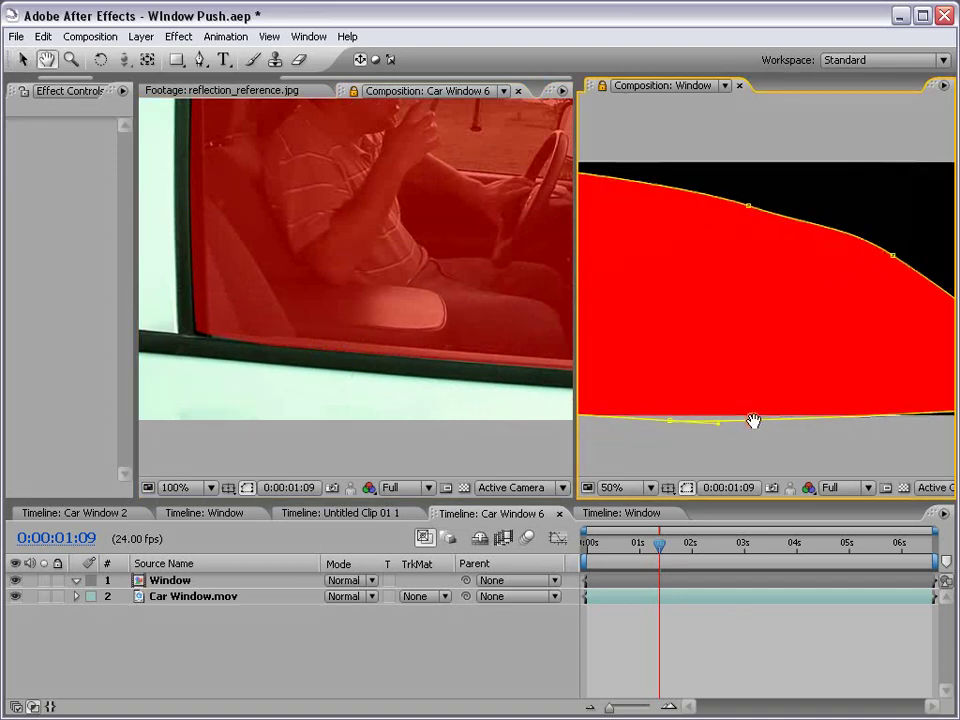
pyautogui.press('v')
pyautogui.click(690, 426)
pyautogui.click(694, 418)
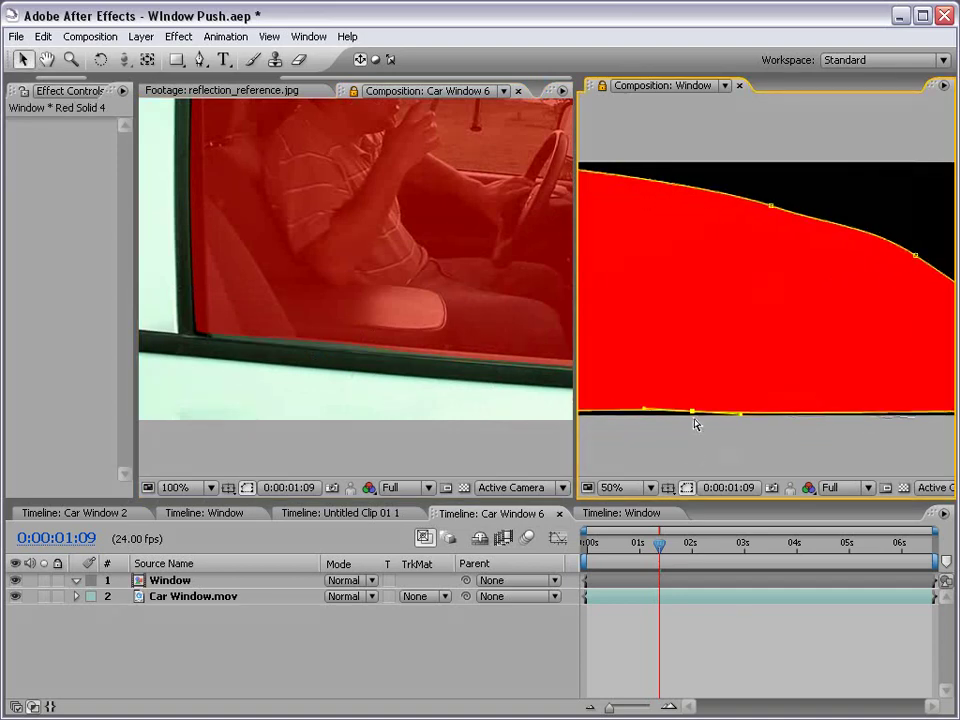
# - Fine-tune the mask's lower rear corner point to fit the car window's lower rear corner
pyautogui.moveTo(694, 416); pyautogui.dragTo(788, 430)
pyautogui.click(699, 416)
pyautogui.click(698, 411)
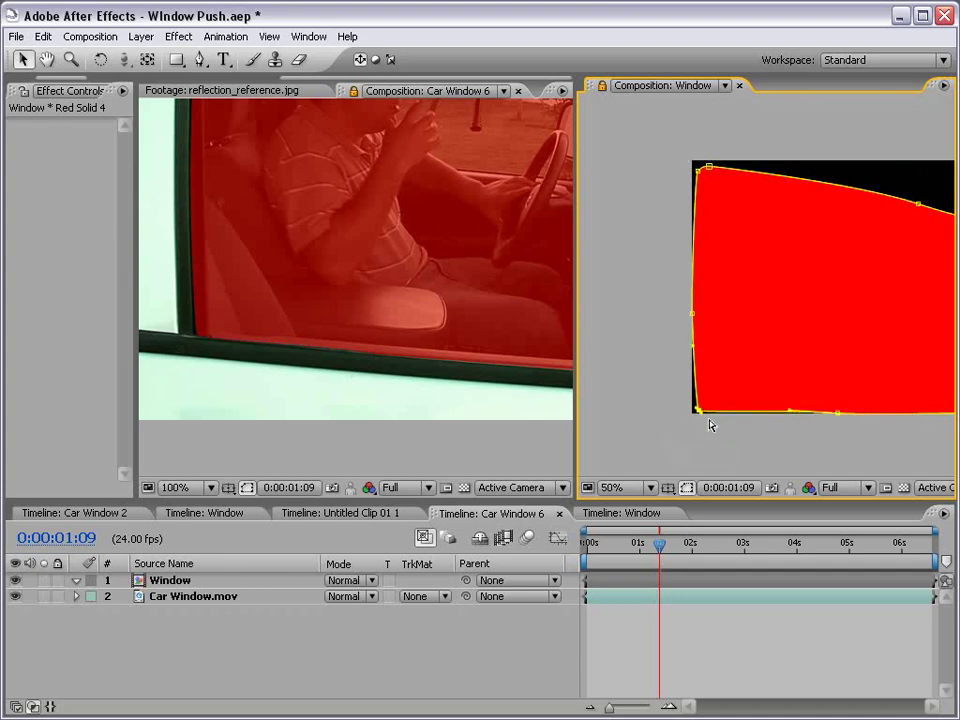
# - Raise the curved point midway along the mask's upper edge and shift it forward to follow the car window's upper frame
pyautogui.press('space')
pyautogui.moveTo(349, 235); pyautogui.dragTo(303, 303)
pyautogui.moveTo(849, 252); pyautogui.dragTo(728, 295)
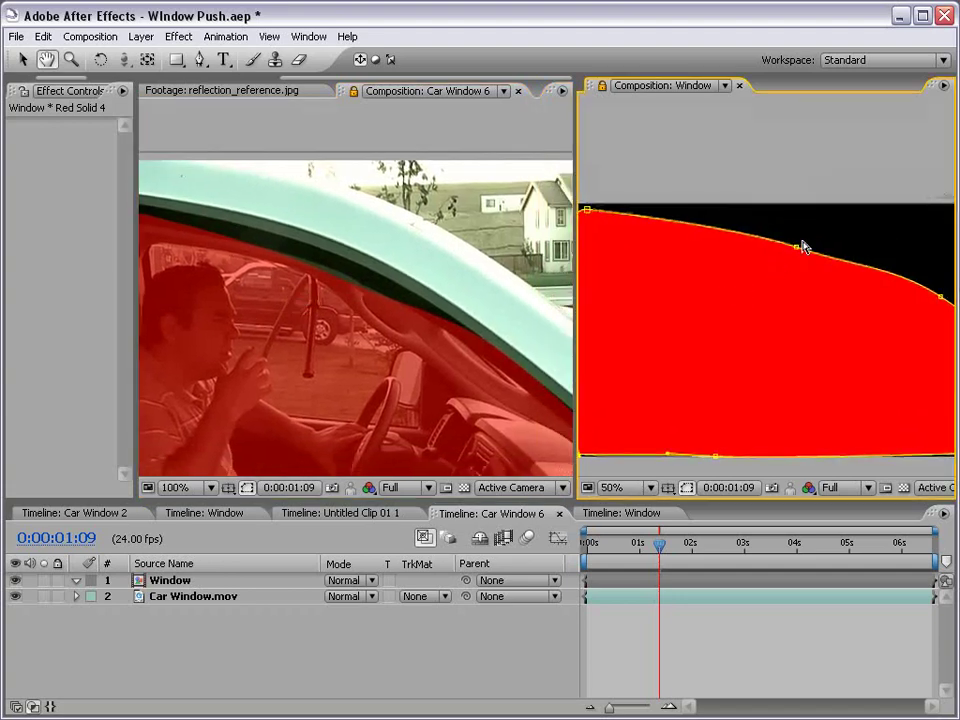
pyautogui.click(797, 247)
pyautogui.press('Up')
pyautogui.hotkey('shift', 'Up')
pyautogui.hotkey('shift', 'Right')
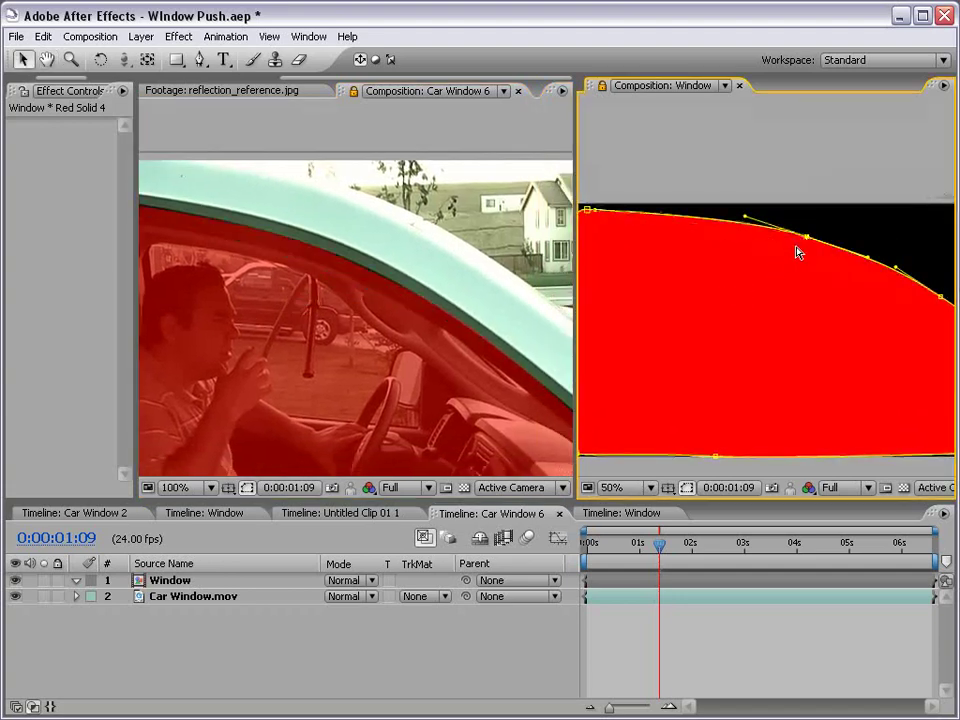
# - Shift the next point toward the windshield on the mask's upper edge slightly rearward, and check the mask against the whole car window
pyautogui.moveTo(841, 317); pyautogui.dragTo(756, 315)
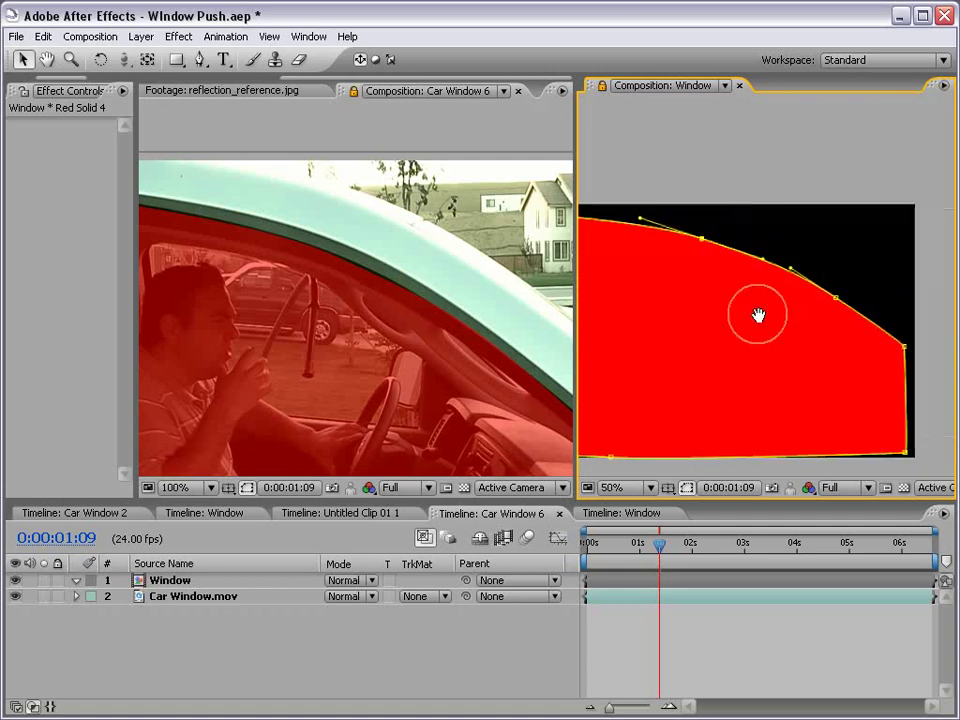
pyautogui.moveTo(838, 298); pyautogui.dragTo(833, 297)
pyautogui.press('space')
pyautogui.moveTo(232, 322); pyautogui.dragTo(231, 253)
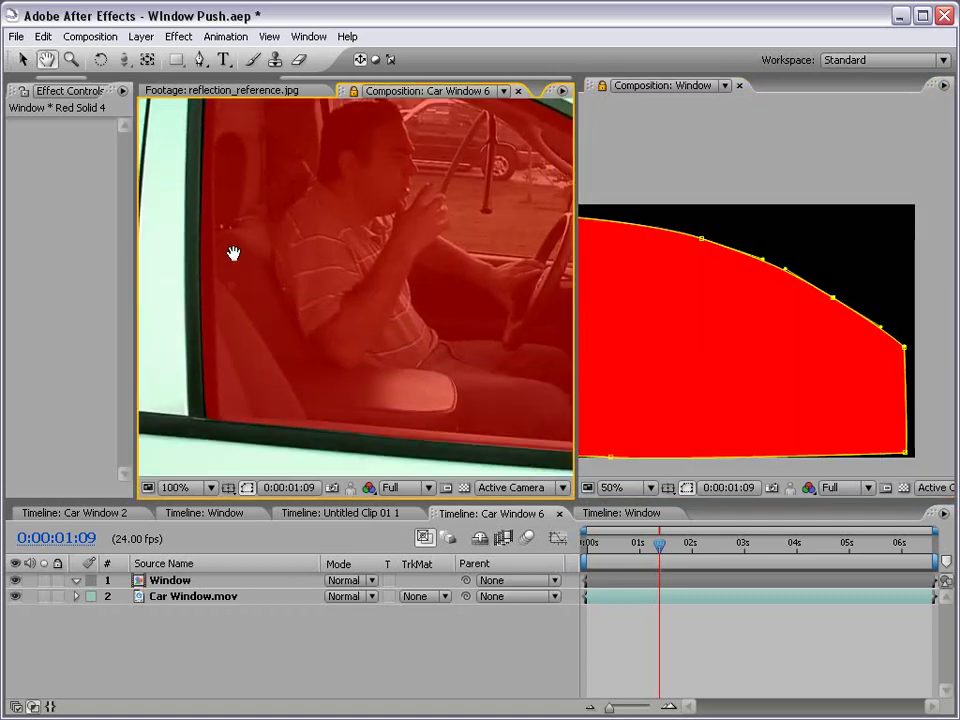
pyautogui.press(',')
pyautogui.moveTo(381, 279); pyautogui.dragTo(334, 293)
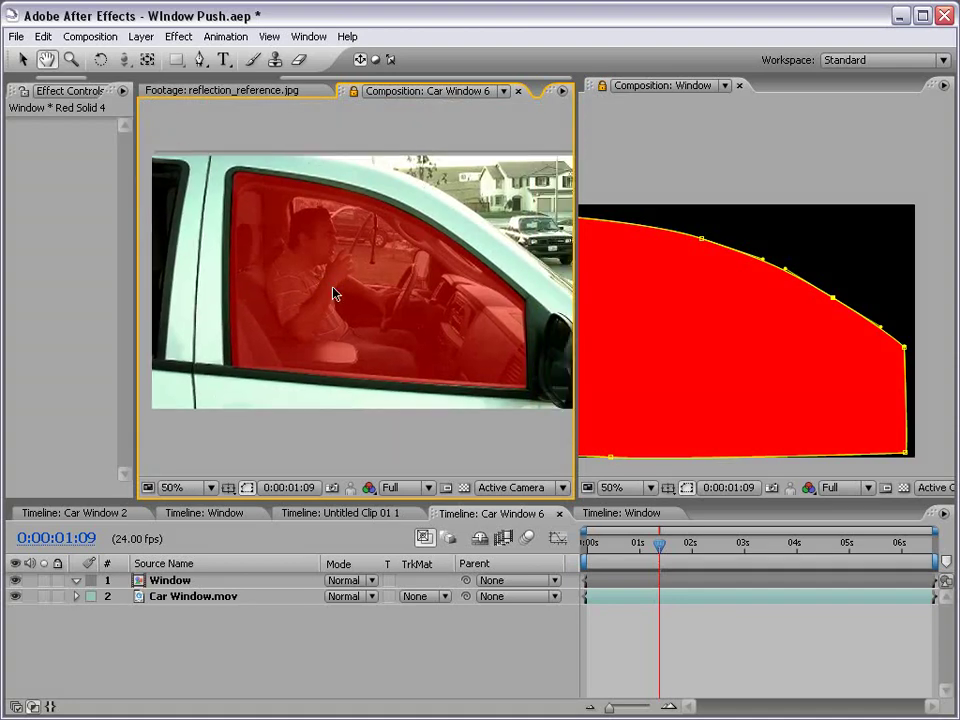
# - Save the project, deselect the mask and close the separate Window composition viewer
pyautogui.scroll(-1, 722, 354)
pyautogui.moveTo(708, 355); pyautogui.dragTo(720, 329)
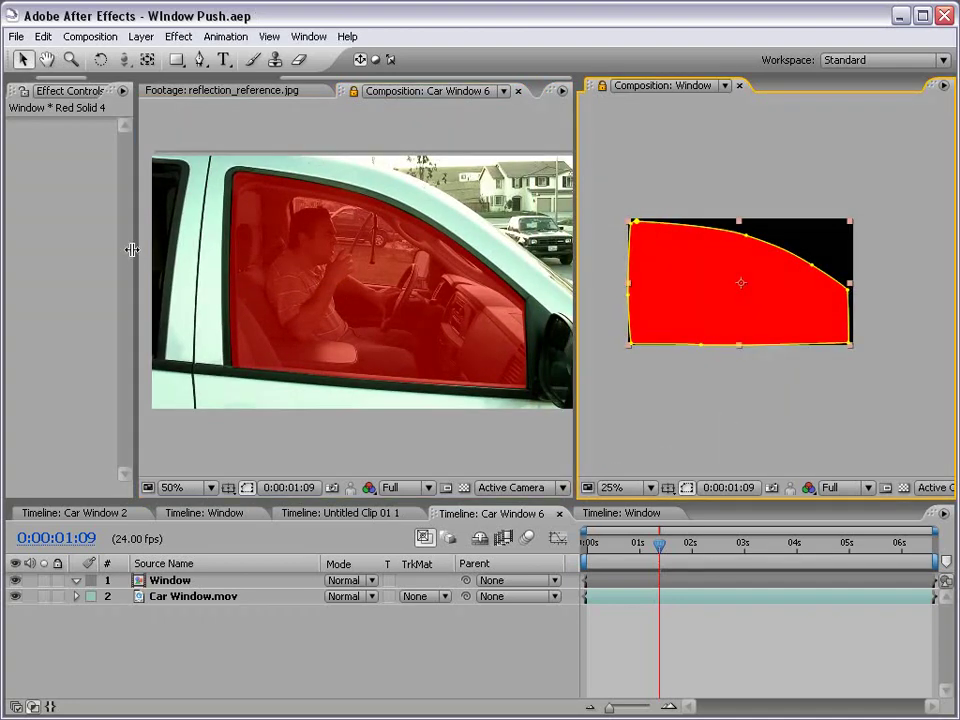
pyautogui.click(624, 133)
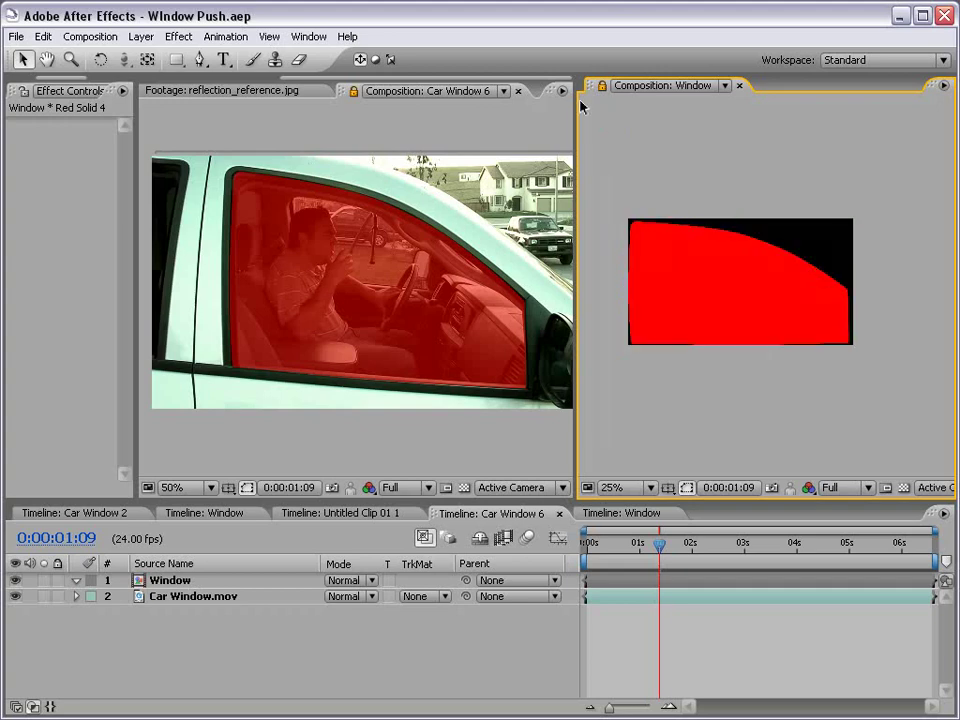
pyautogui.click(739, 86)
pyautogui.click(768, 98)
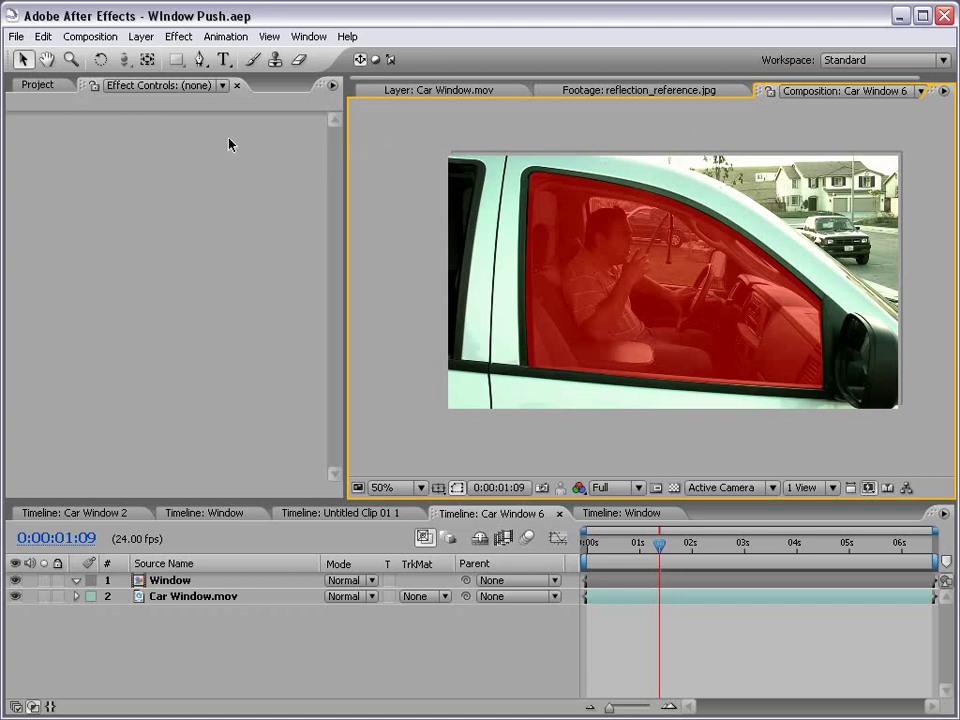
# - Examine the footage Reference.jpg, reflection_reference.jpg and 15.jpg for the glass look, and return to the Car Window 6 composition
pyautogui.click(26, 86)
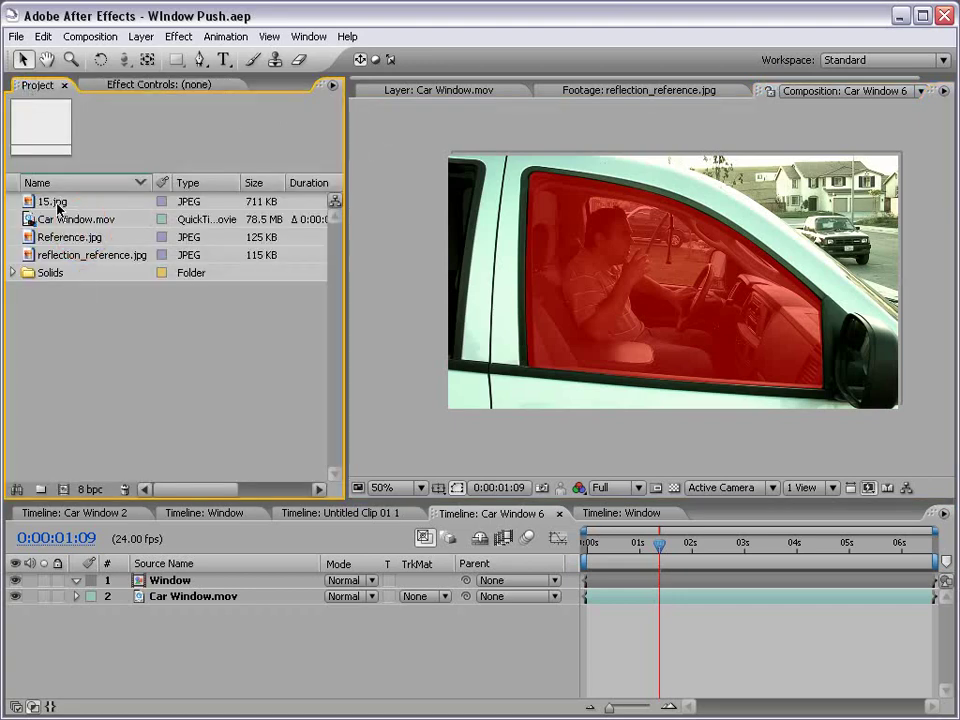
pyautogui.moveTo(347, 255); pyautogui.dragTo(299, 255)
pyautogui.scroll(2, 560, 257)
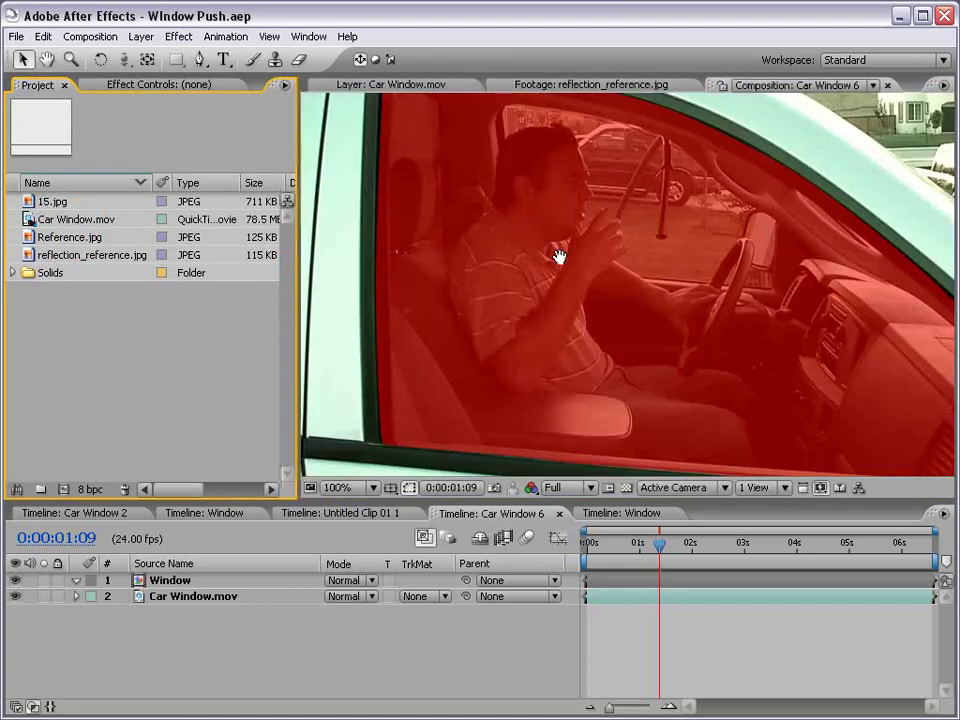
pyautogui.moveTo(559, 257); pyautogui.dragTo(514, 272)
pyautogui.doubleClick(36, 237)
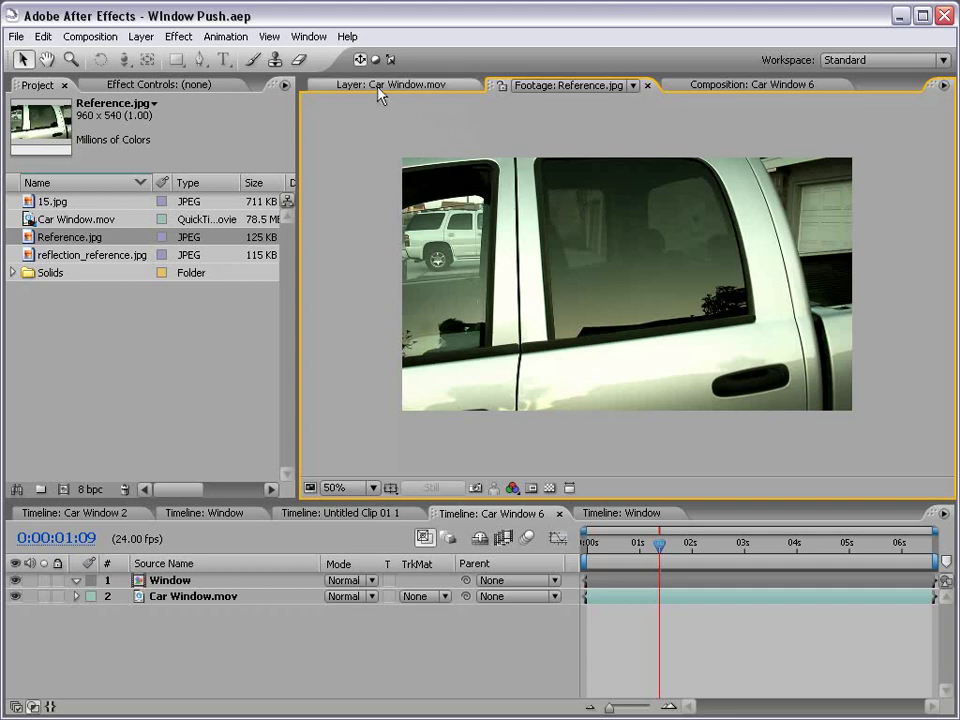
pyautogui.click(752, 84)
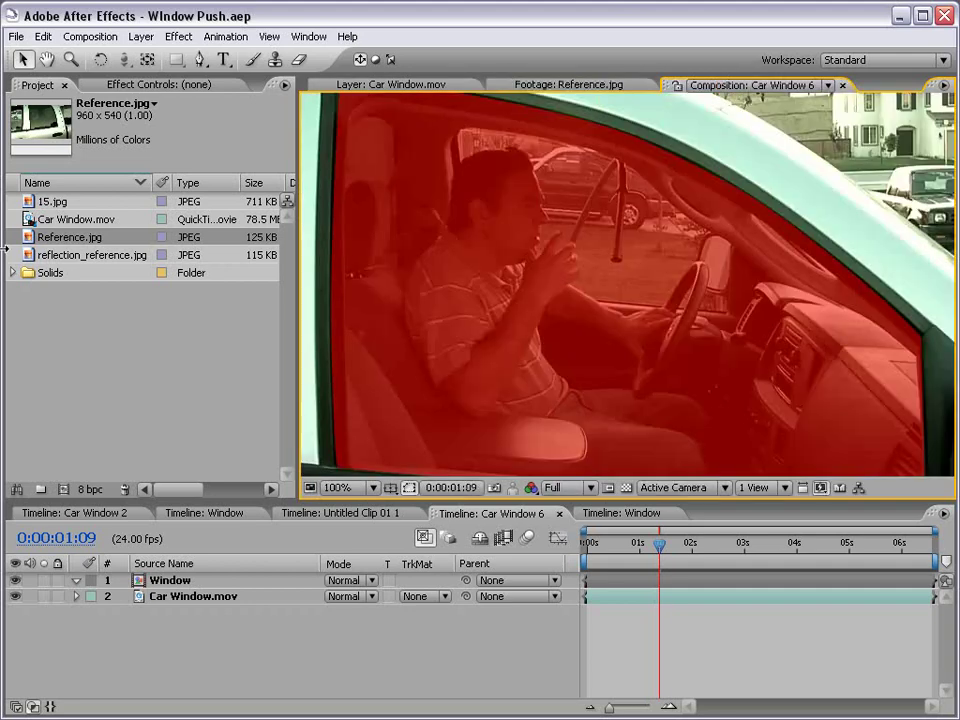
pyautogui.doubleClick(30, 256)
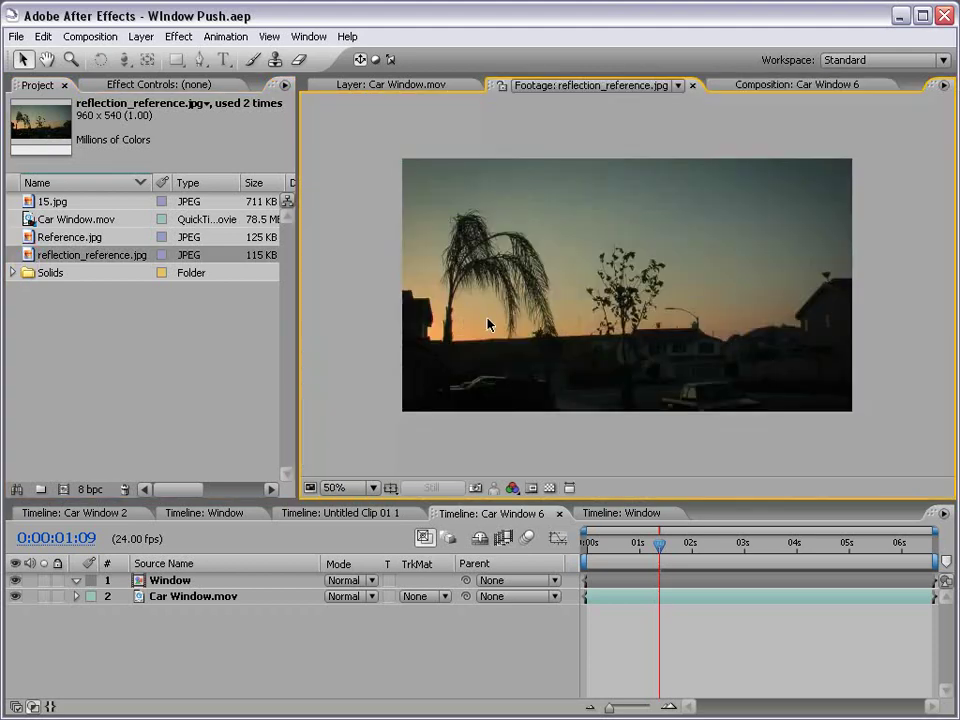
pyautogui.doubleClick(30, 202)
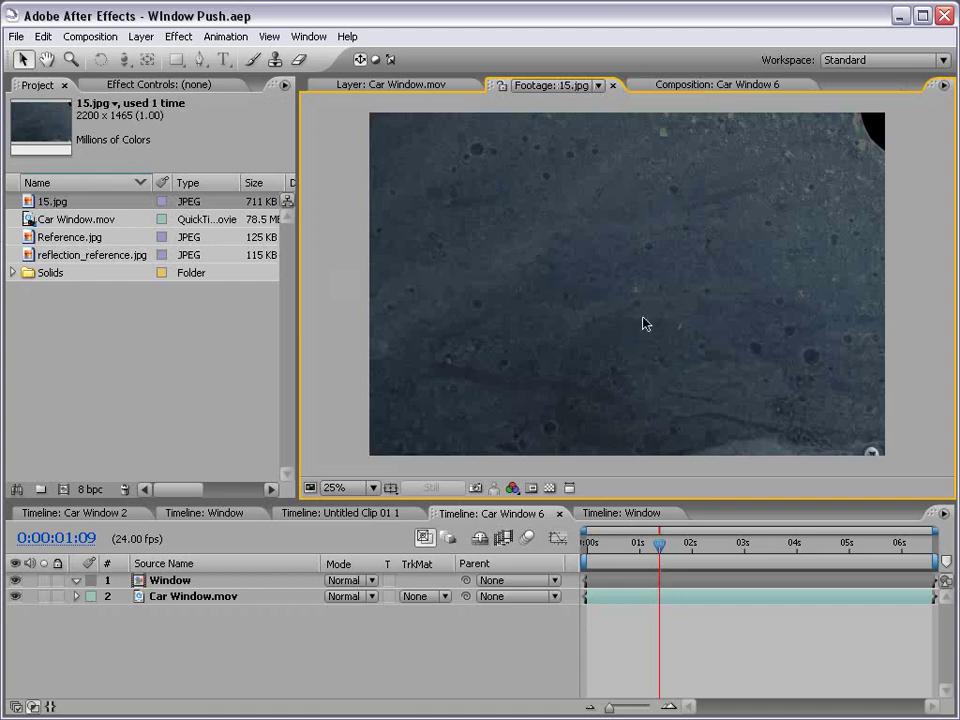
pyautogui.click(697, 86)
pyautogui.press(',')
pyautogui.press(',')
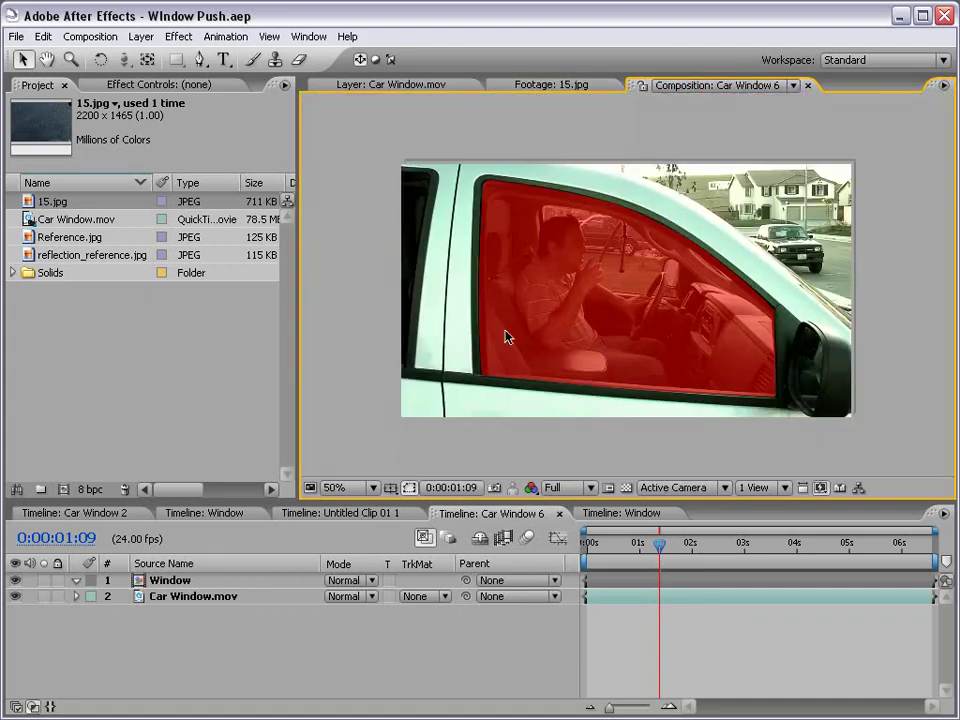
# - Open the Window precomp and rename its masked red solid layer as Matte
pyautogui.click(168, 580)
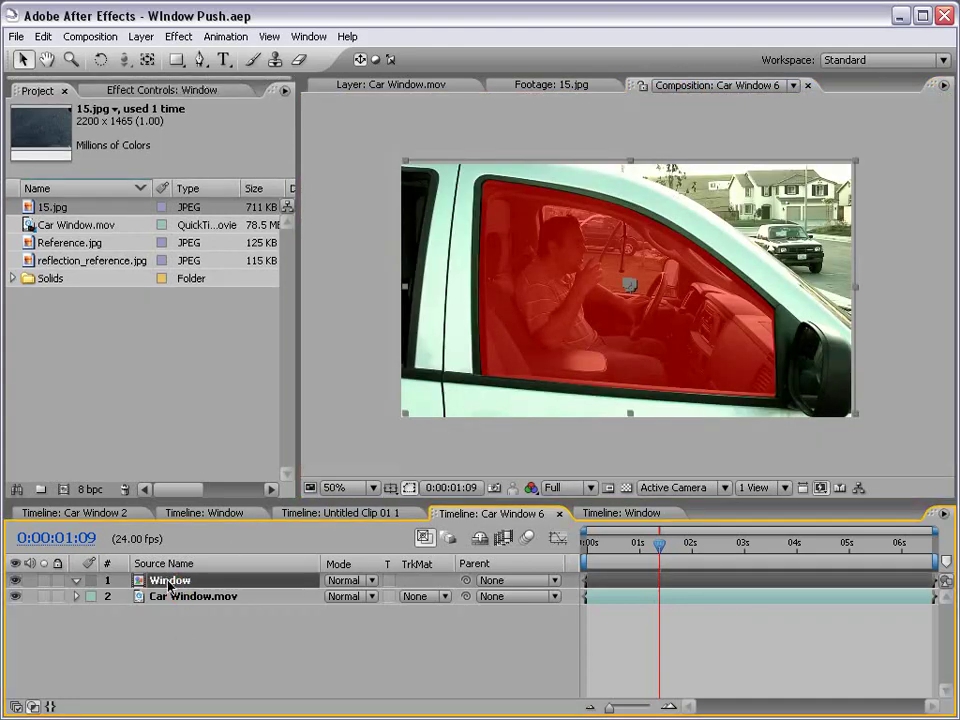
pyautogui.doubleClick(168, 580)
pyautogui.click(452, 286)
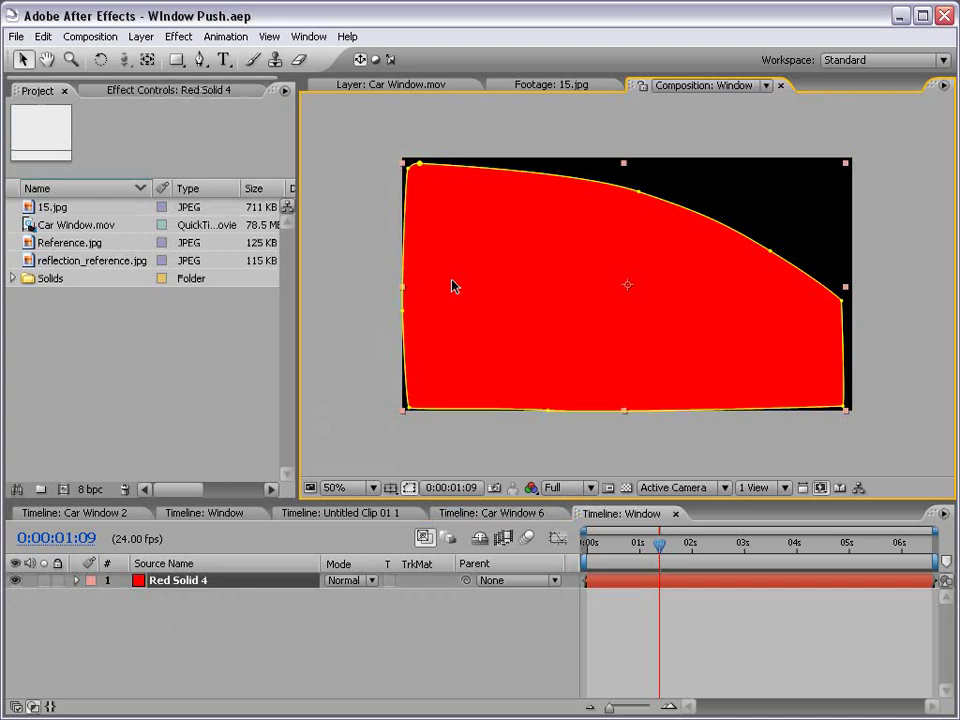
pyautogui.click(181, 587)
pyautogui.press('Return')
pyautogui.write('M')
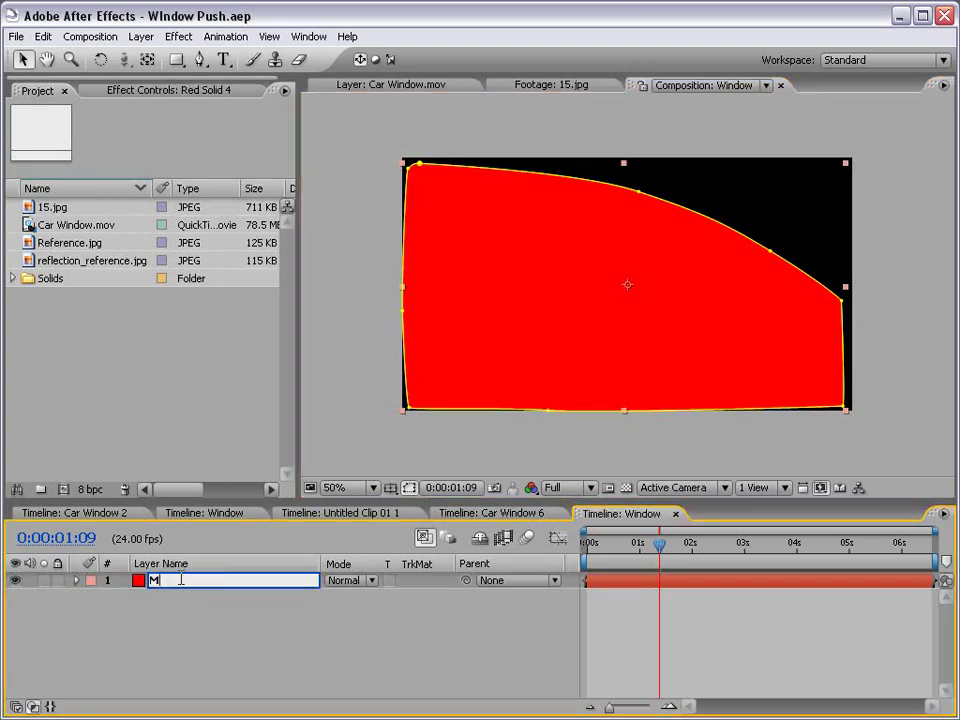
pyautogui.write('atte')
pyautogui.click(327, 348)
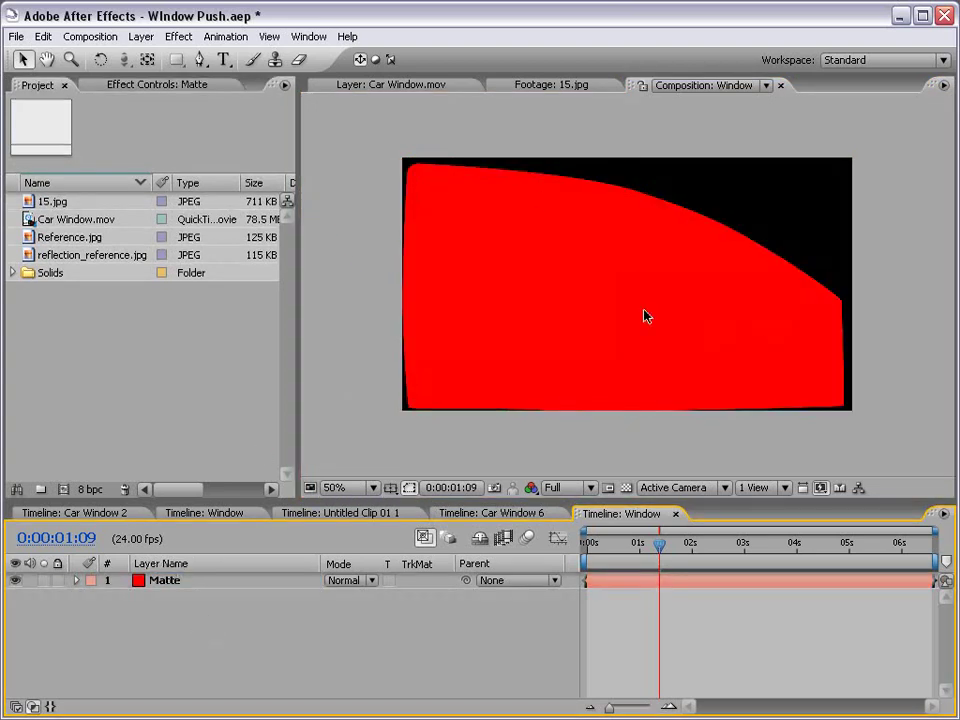
pyautogui.click(430, 333)
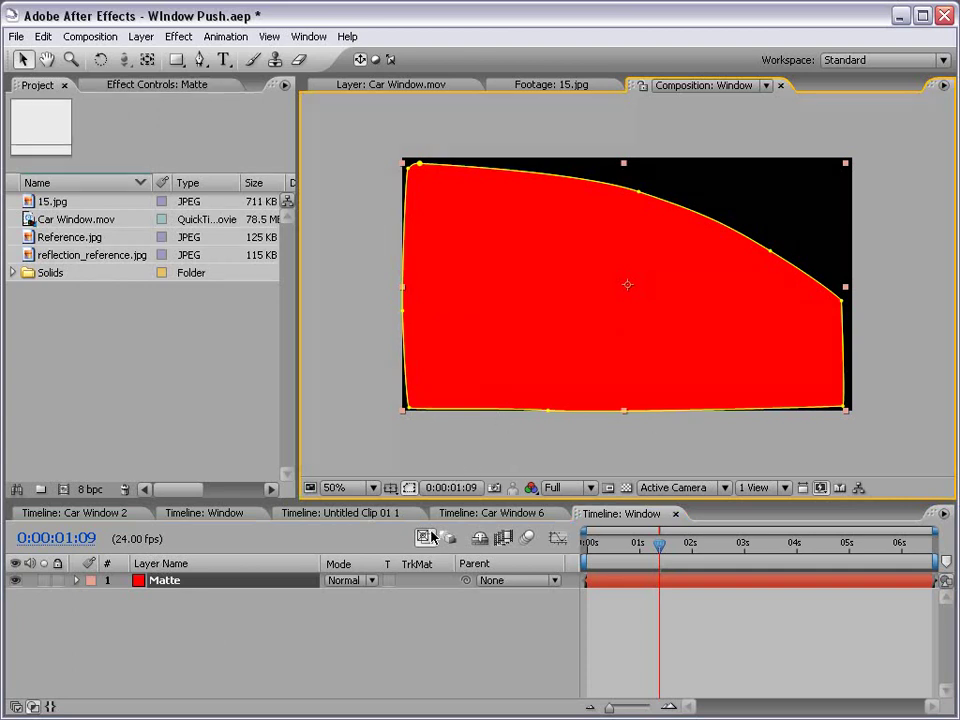
pyautogui.click(209, 663)
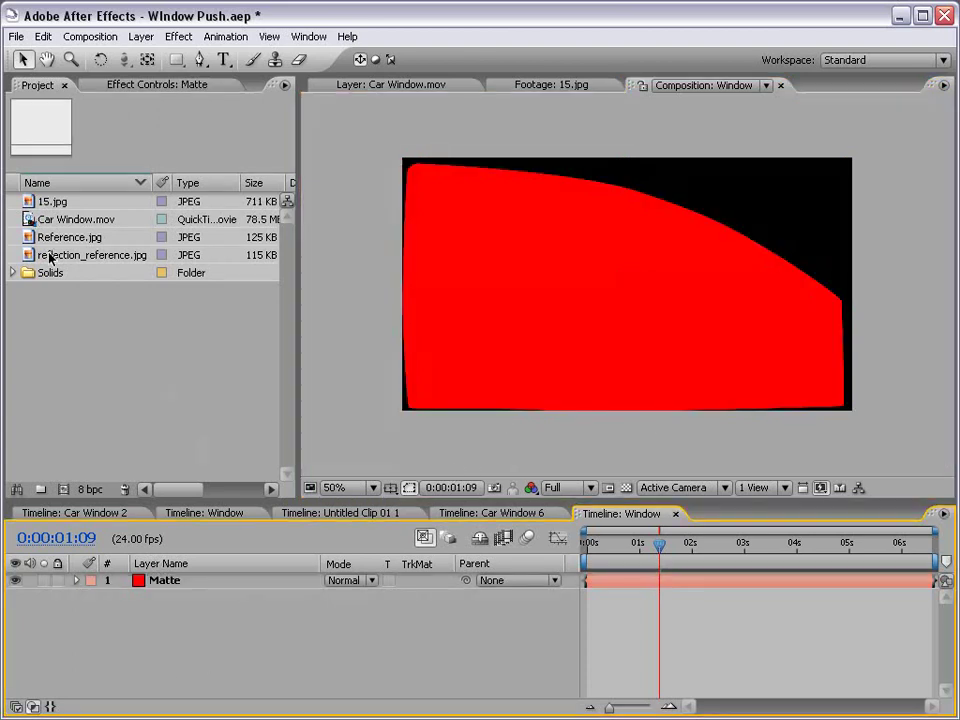
# - Add reflection_reference.jpg to the Window precomp beneath Matte, use Matte as its alpha matte, and save the project
pyautogui.moveTo(62, 260); pyautogui.dragTo(627, 292)
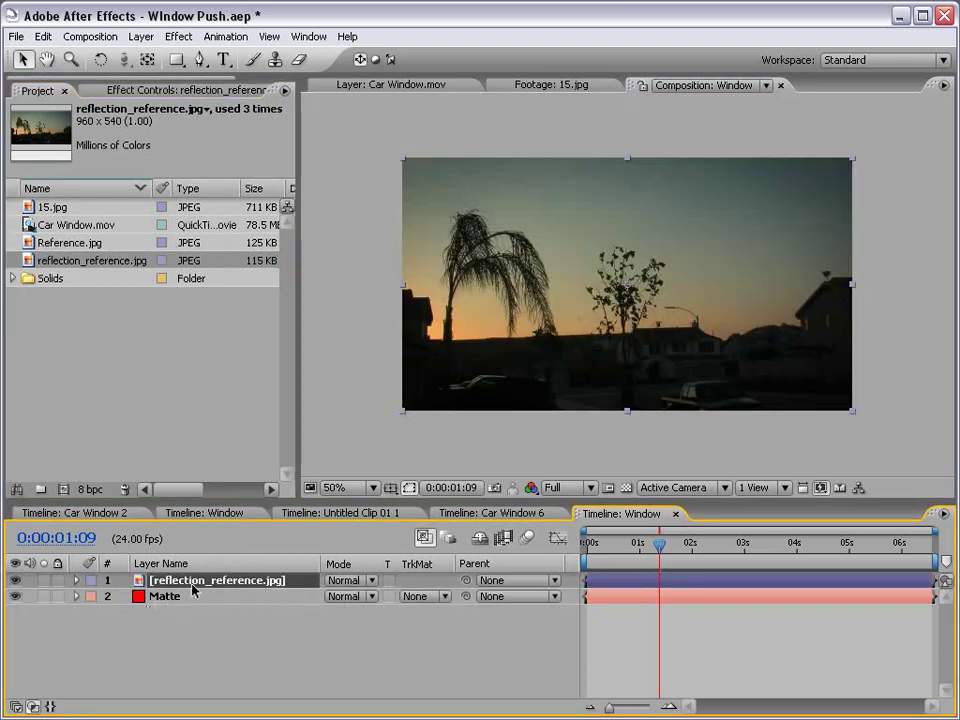
pyautogui.moveTo(193, 586); pyautogui.dragTo(186, 606)
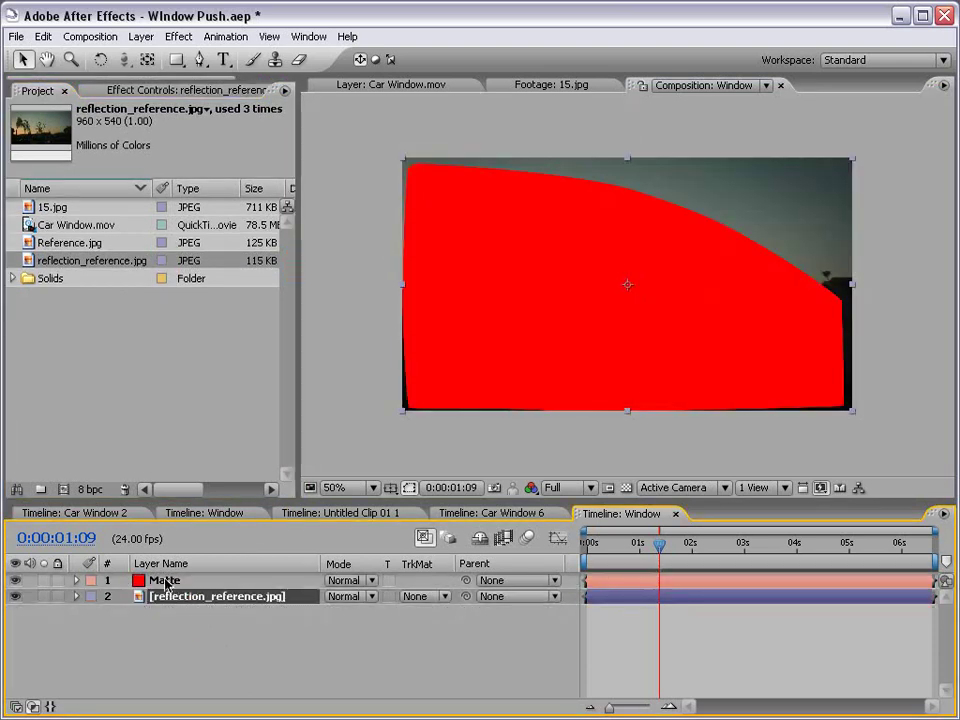
pyautogui.click(445, 597)
pyautogui.click(447, 626)
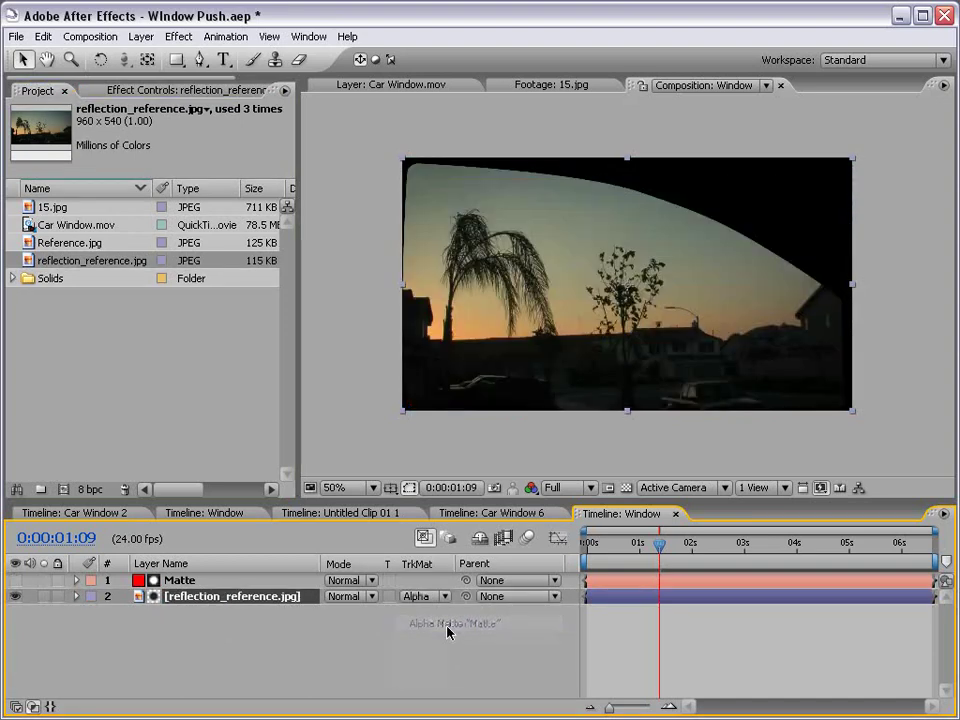
pyautogui.click(690, 669)
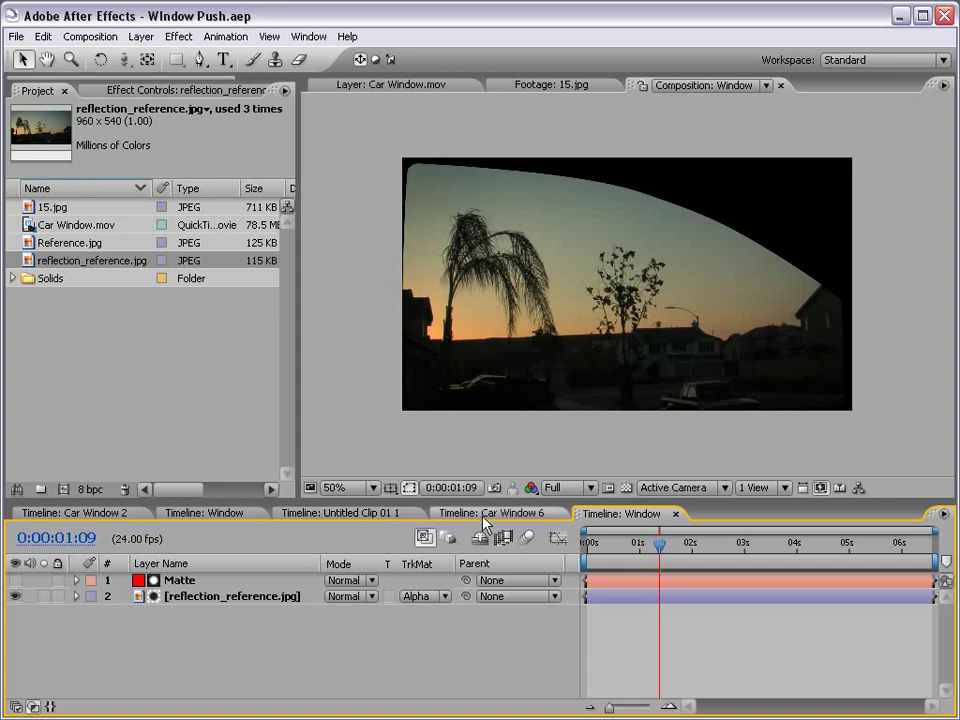
# - Inspect the reflection on the car window in Car Window 6 at full size and back near the start at 0:00:00:03
pyautogui.click(485, 518)
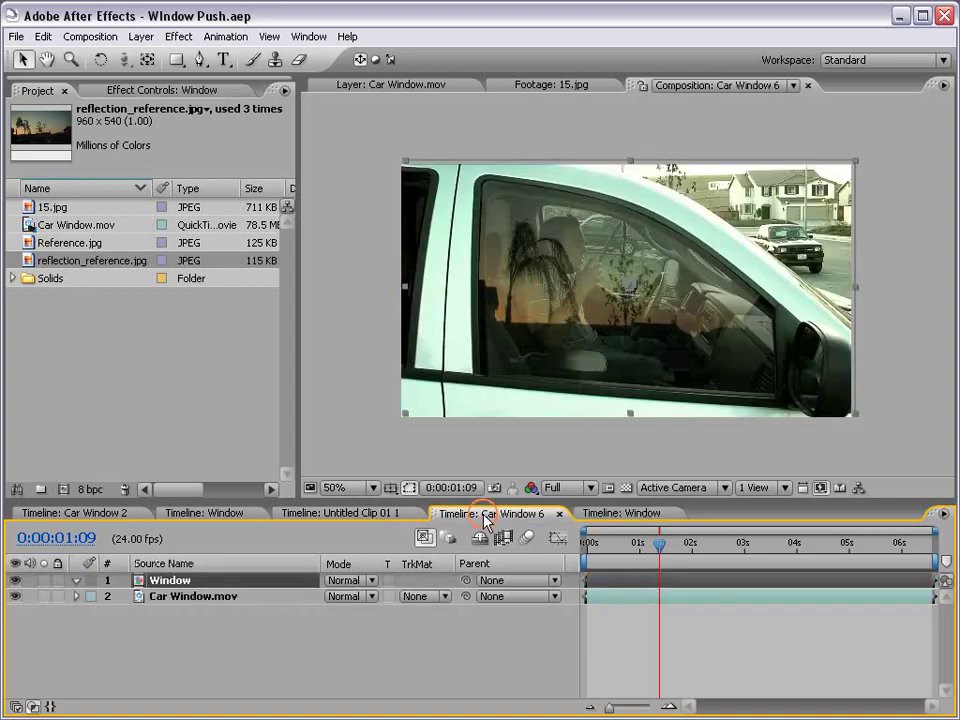
pyautogui.press('`')
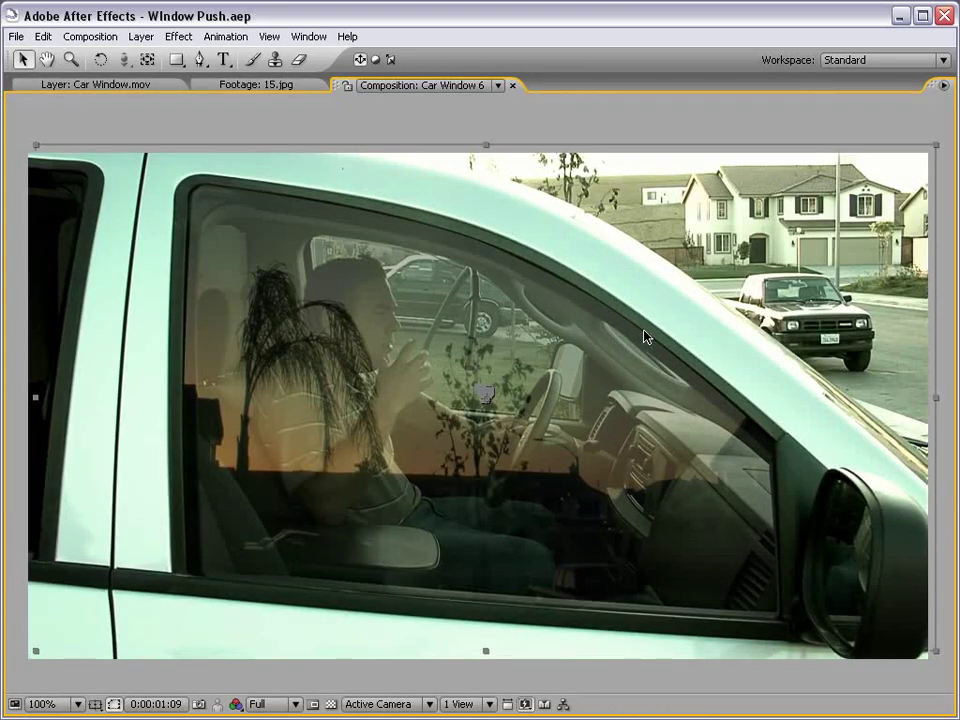
pyautogui.press('`')
pyautogui.moveTo(670, 549); pyautogui.dragTo(593, 578)
pyautogui.click(699, 673)
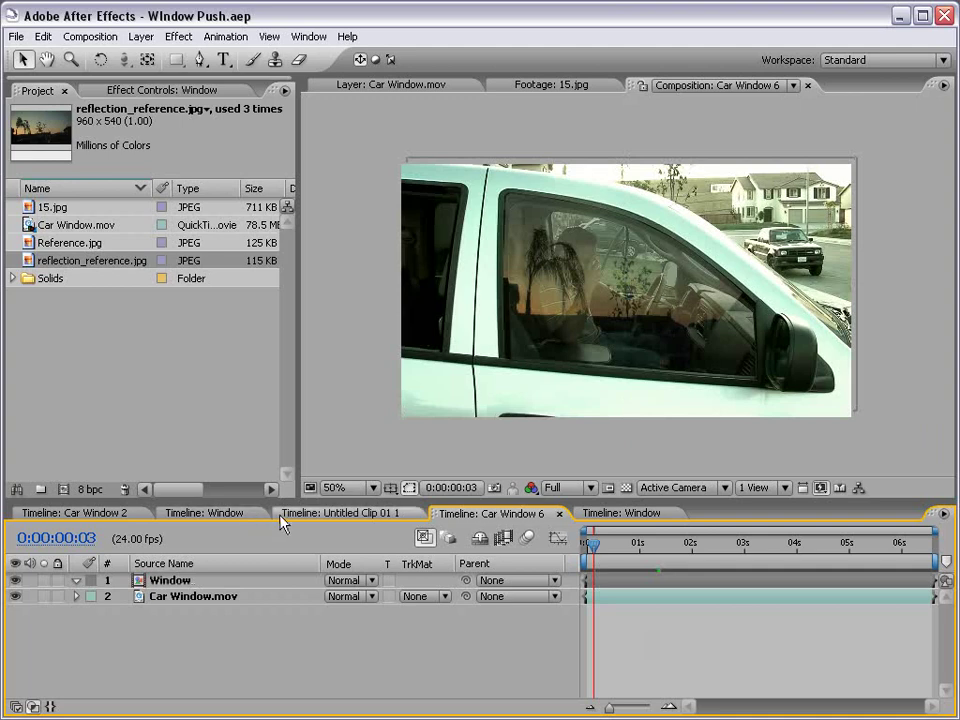
# - Close the unneeded timelines of Untitled Clip 01 1, the older Window composition and Car Window 2
pyautogui.click(381, 516)
pyautogui.click(415, 513)
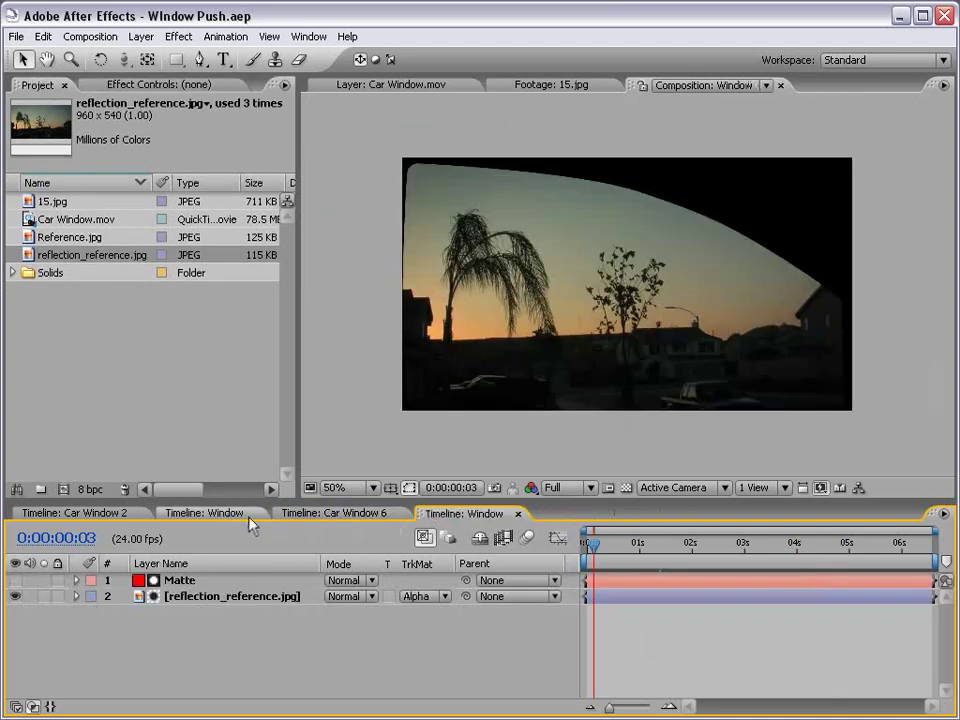
pyautogui.click(252, 515)
pyautogui.click(252, 515)
pyautogui.click(143, 515)
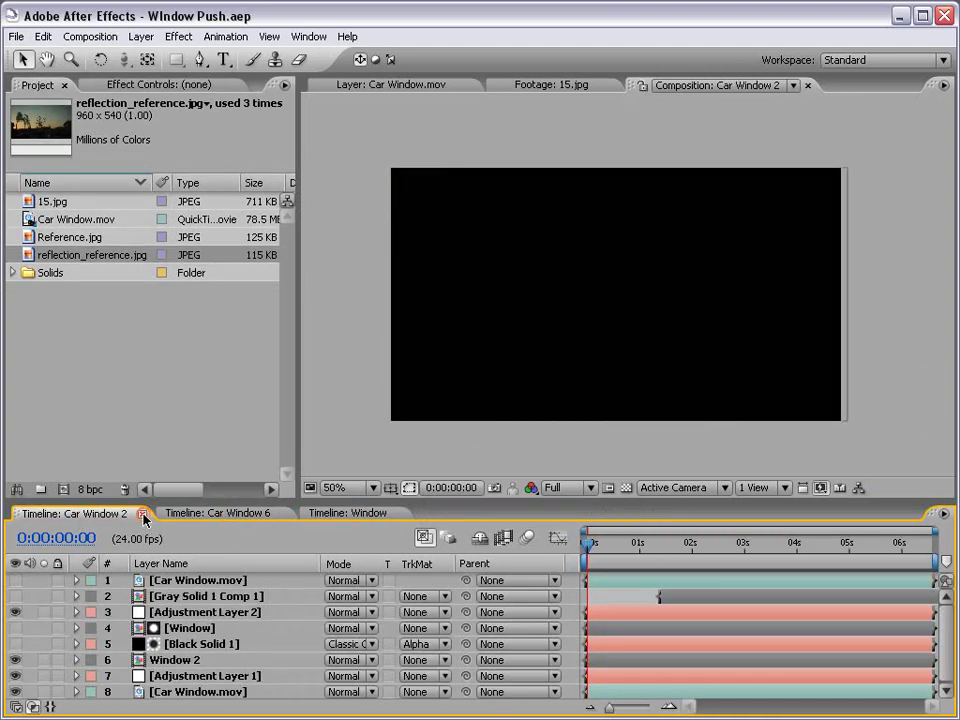
pyautogui.click(143, 515)
# - Rename the Car Window 6 composition as Composite
pyautogui.click(80, 513)
pyautogui.click(92, 36)
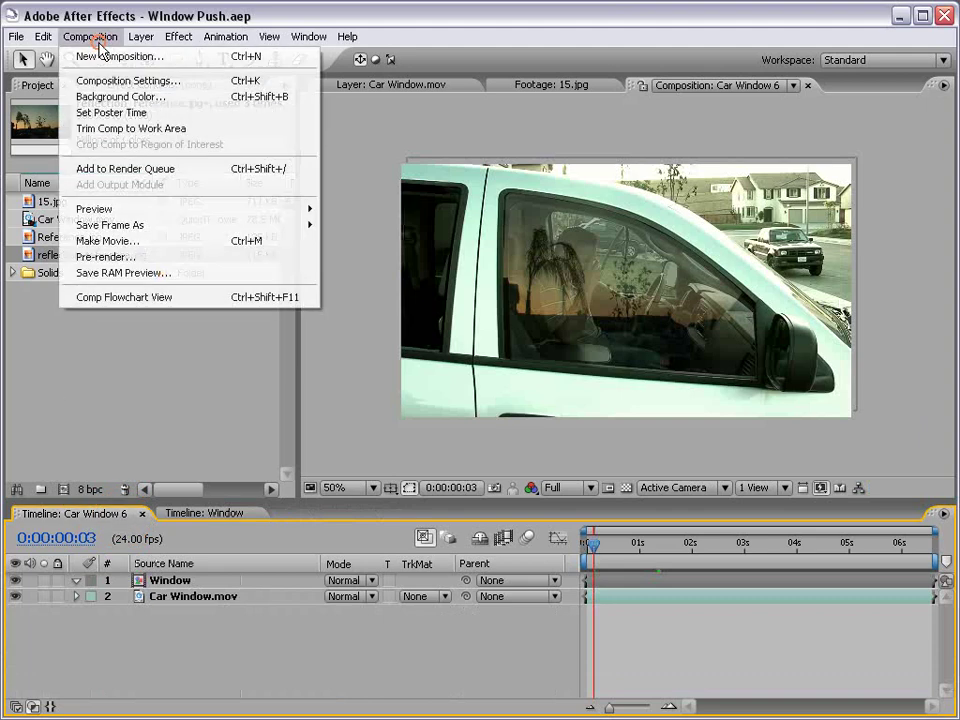
pyautogui.click(112, 79)
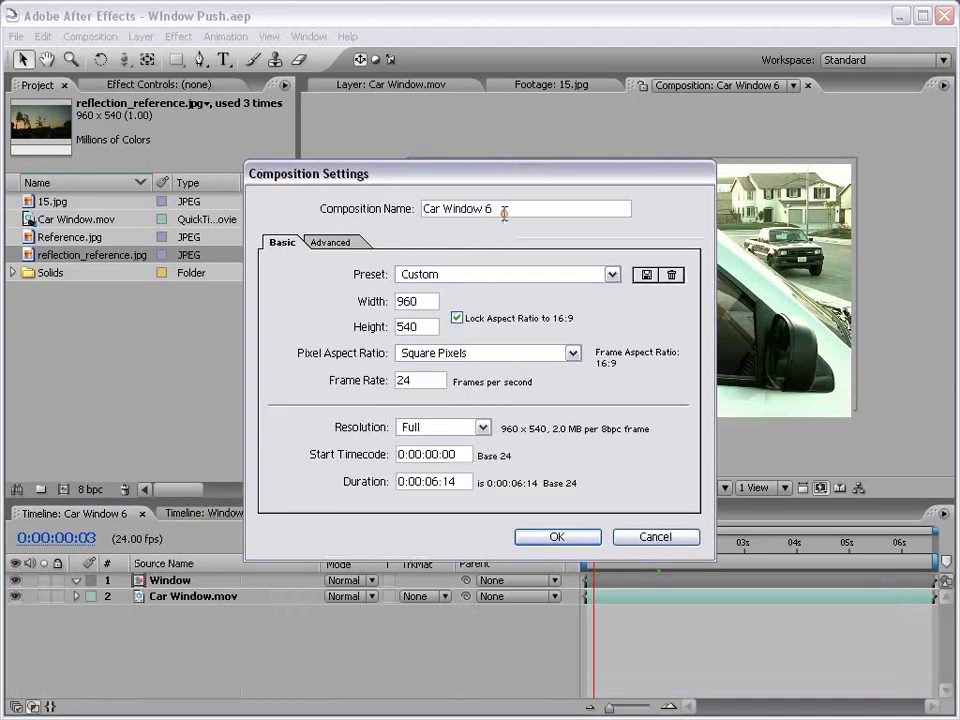
pyautogui.write('Composite')
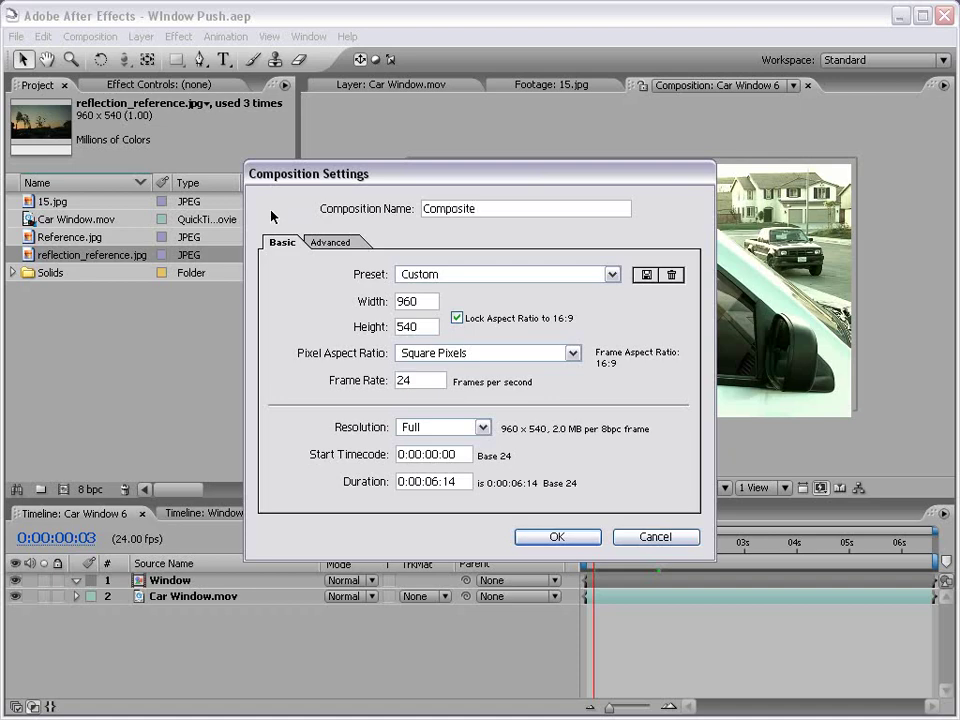
pyautogui.click(557, 537)
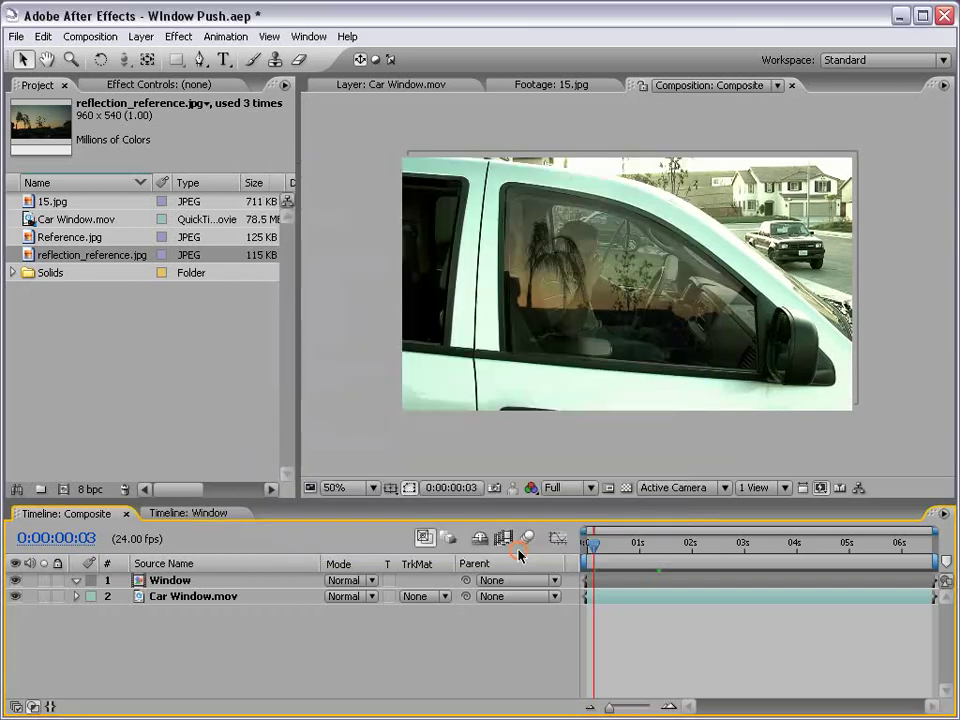
# - Duplicate the Matte layer in the Window composition
pyautogui.scroll(2, 370, 467)
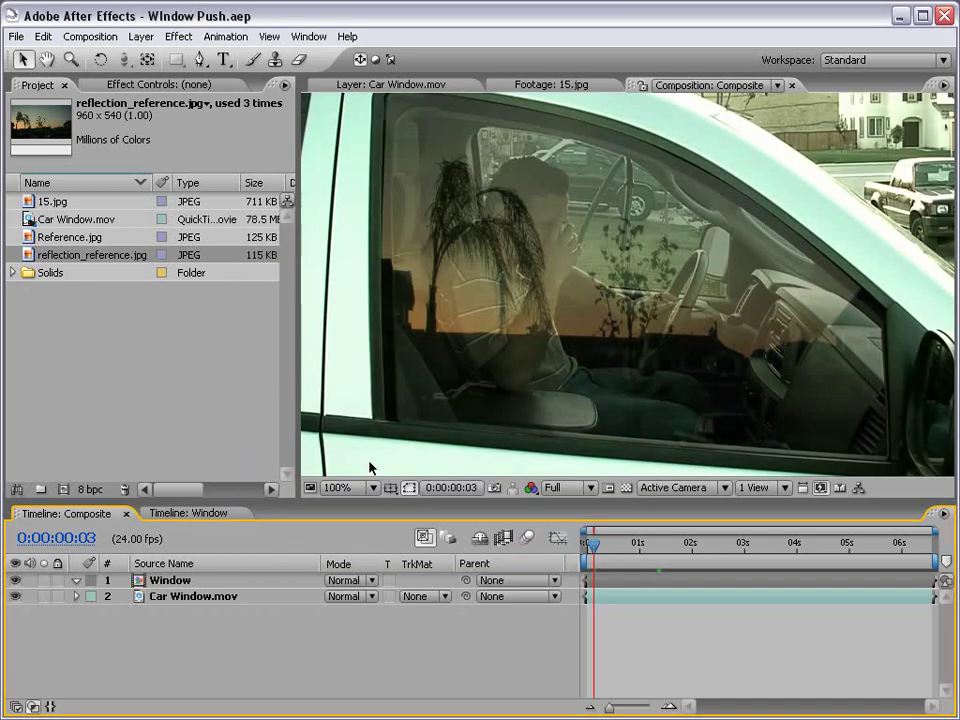
pyautogui.click(165, 513)
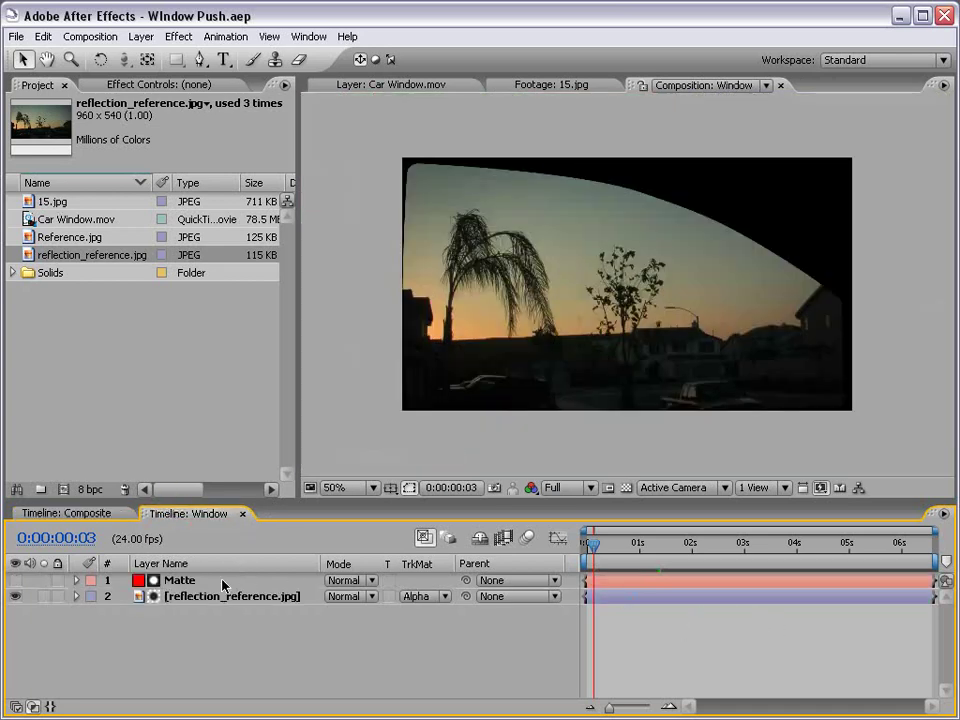
pyautogui.click(177, 581)
pyautogui.hotkey('ctrl', 'd')
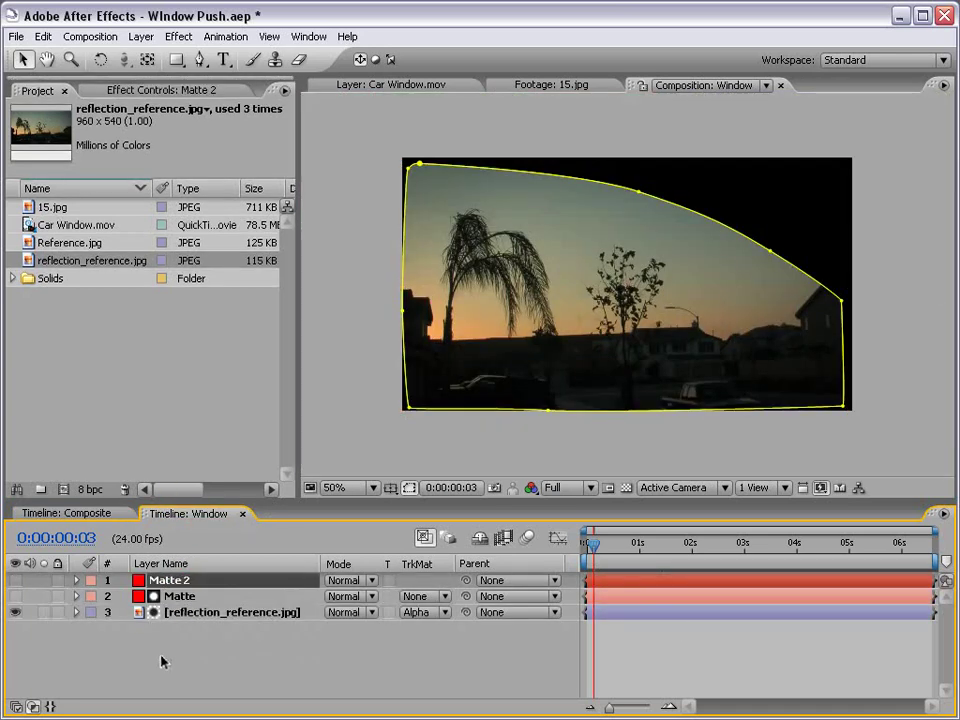
# - Add 15.jpg as the uppermost layer of the Window composition, then scale it down and position it over the frame
pyautogui.click(54, 208)
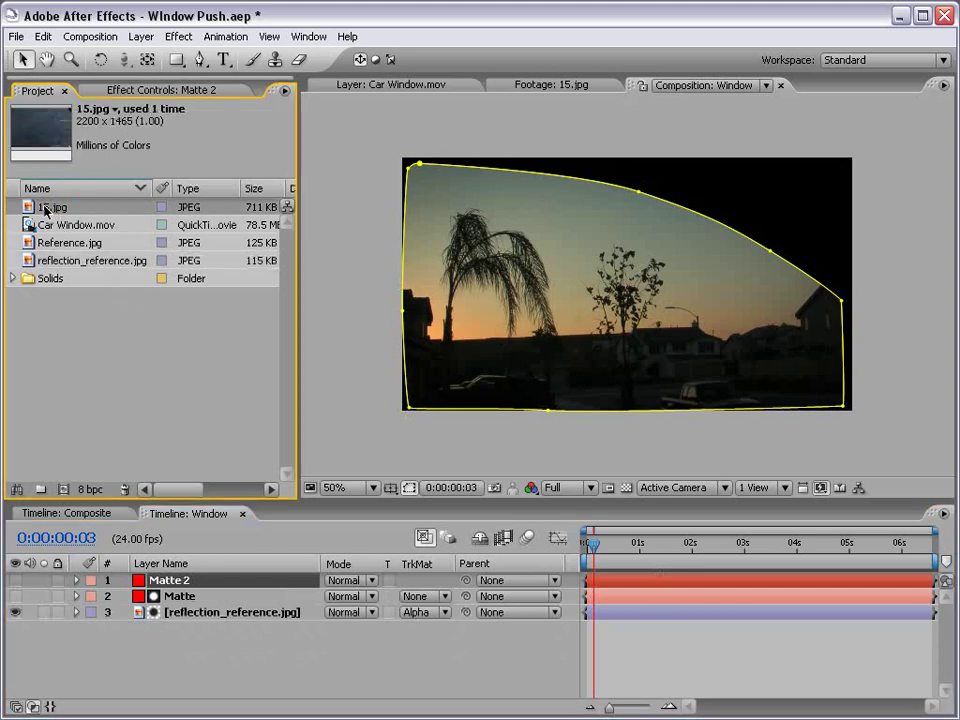
pyautogui.moveTo(44, 211); pyautogui.dragTo(561, 231)
pyautogui.press(',')
pyautogui.press(',')
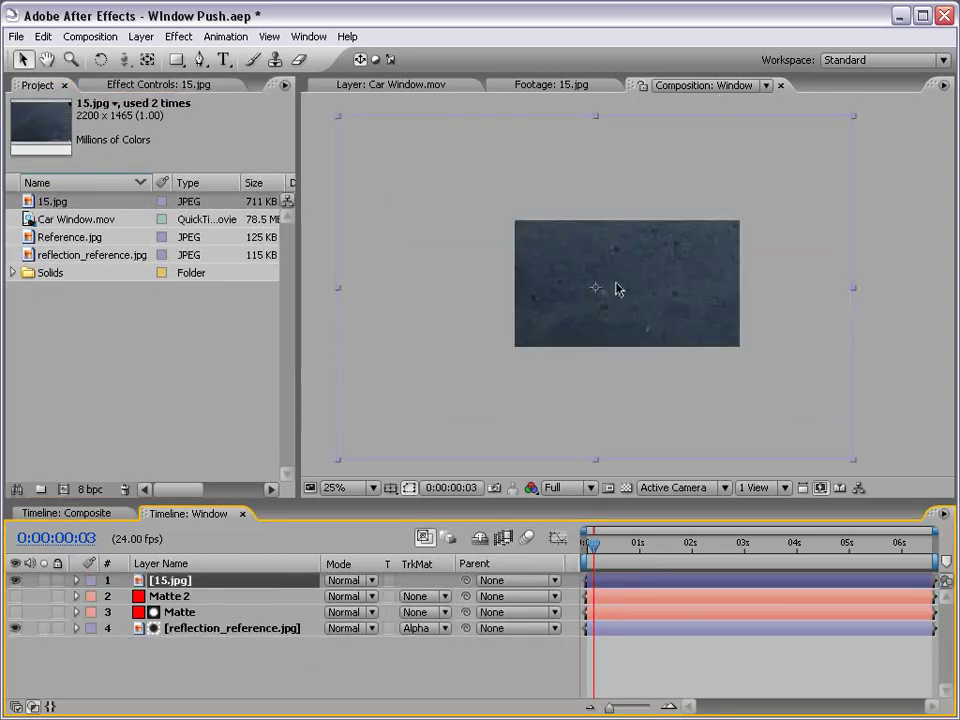
pyautogui.moveTo(852, 462); pyautogui.dragTo(705, 392)
pyautogui.press('.')
pyautogui.moveTo(520, 345); pyautogui.dragTo(575, 344)
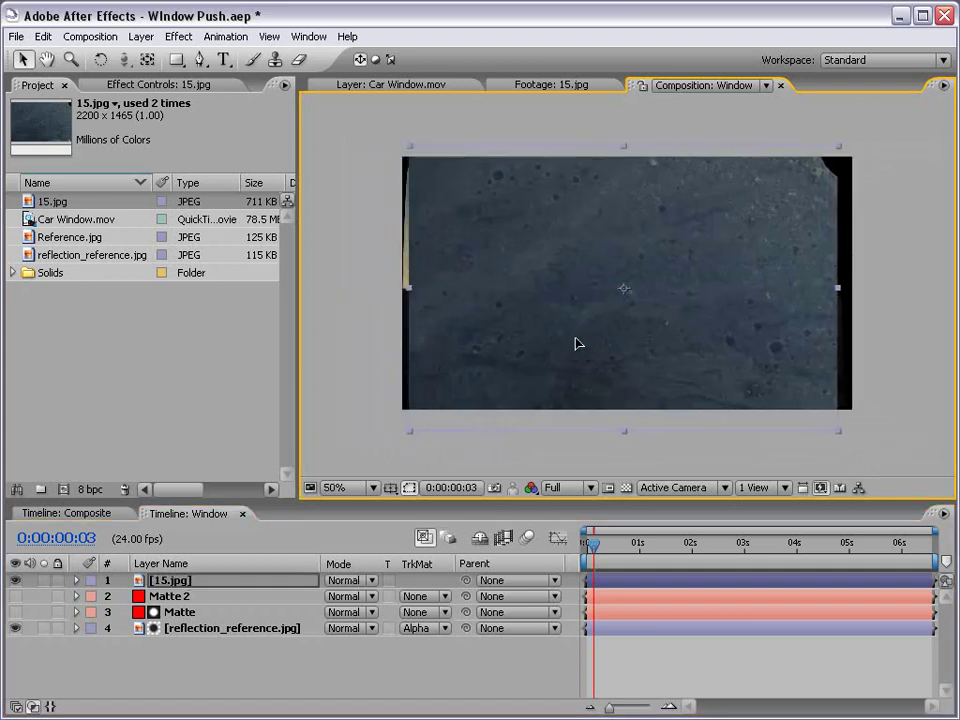
pyautogui.moveTo(834, 432); pyautogui.dragTo(852, 438)
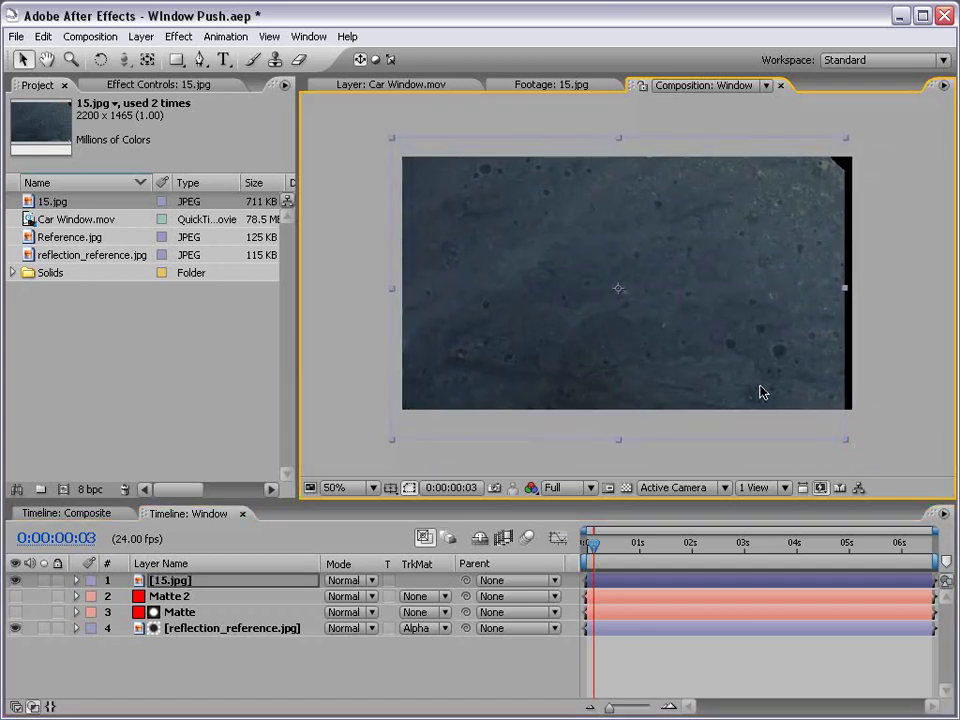
pyautogui.moveTo(758, 389); pyautogui.dragTo(764, 381)
# - Place the 15.jpg layer beneath Matte 2 and use Matte 2 as its alpha matte
pyautogui.moveTo(178, 582); pyautogui.dragTo(167, 599)
pyautogui.click(427, 596)
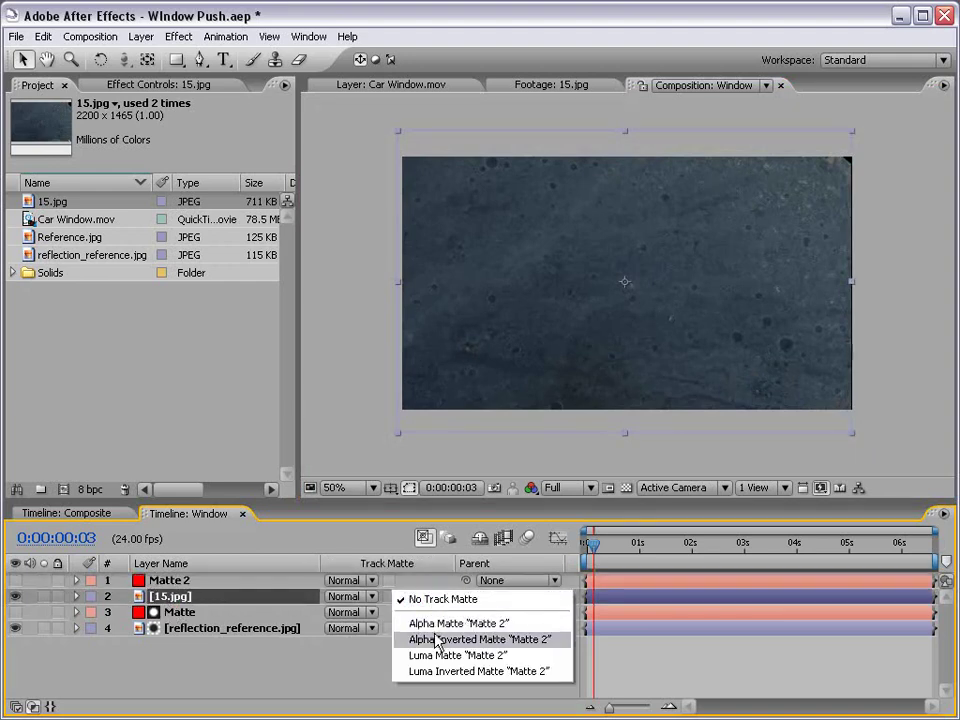
pyautogui.click(430, 563)
pyautogui.click(308, 596)
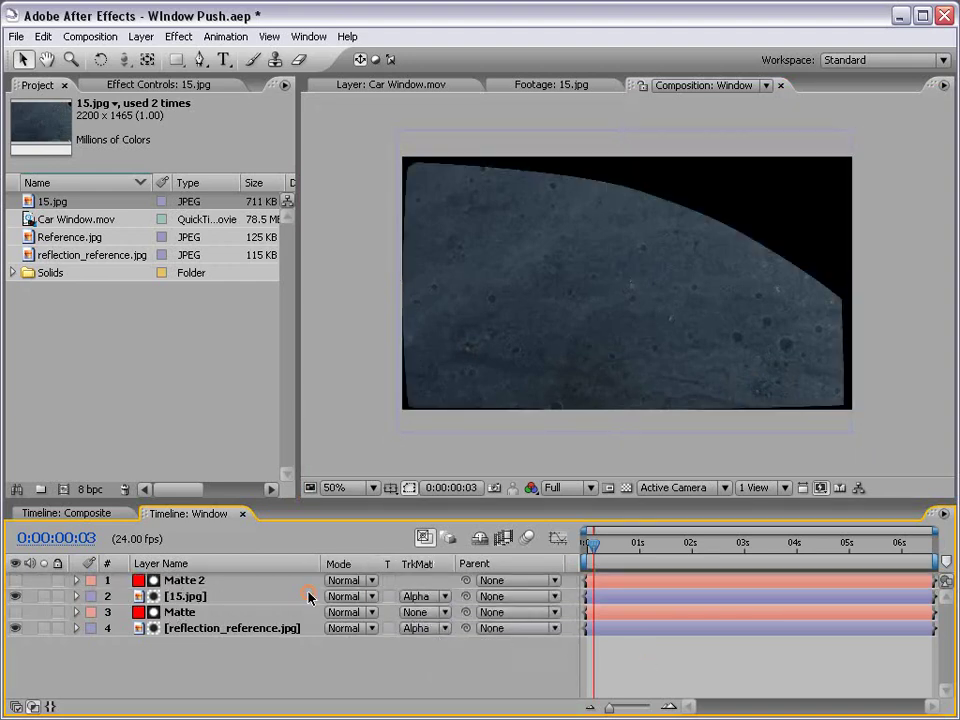
# - Lower the opacity of the 15.jpg layer to 63%
pyautogui.click(190, 600)
pyautogui.press('t')
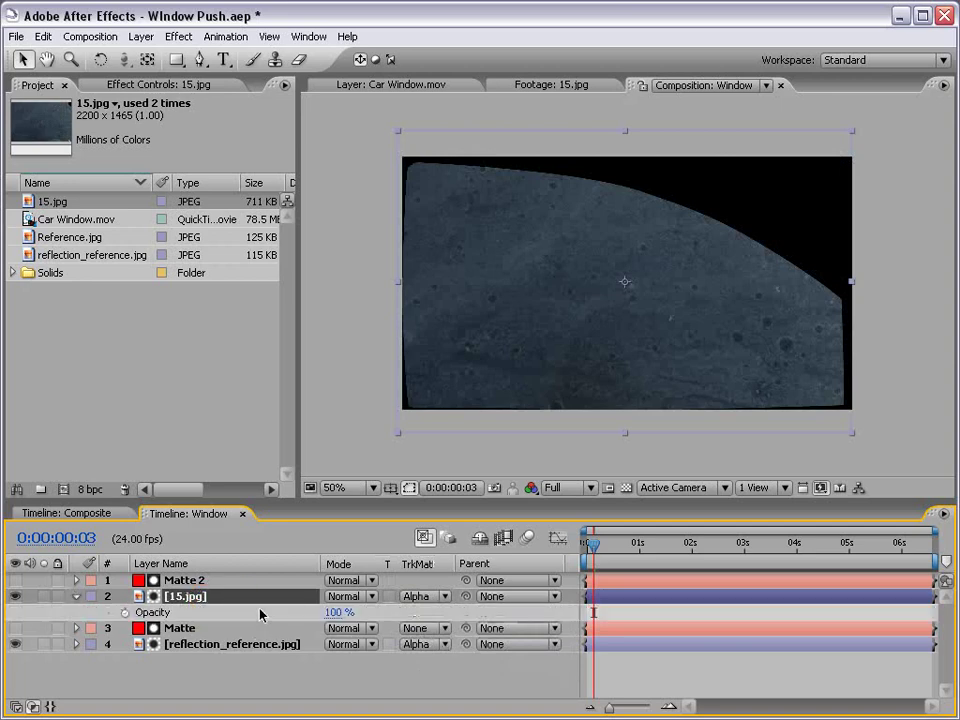
pyautogui.moveTo(308, 612); pyautogui.dragTo(293, 612)
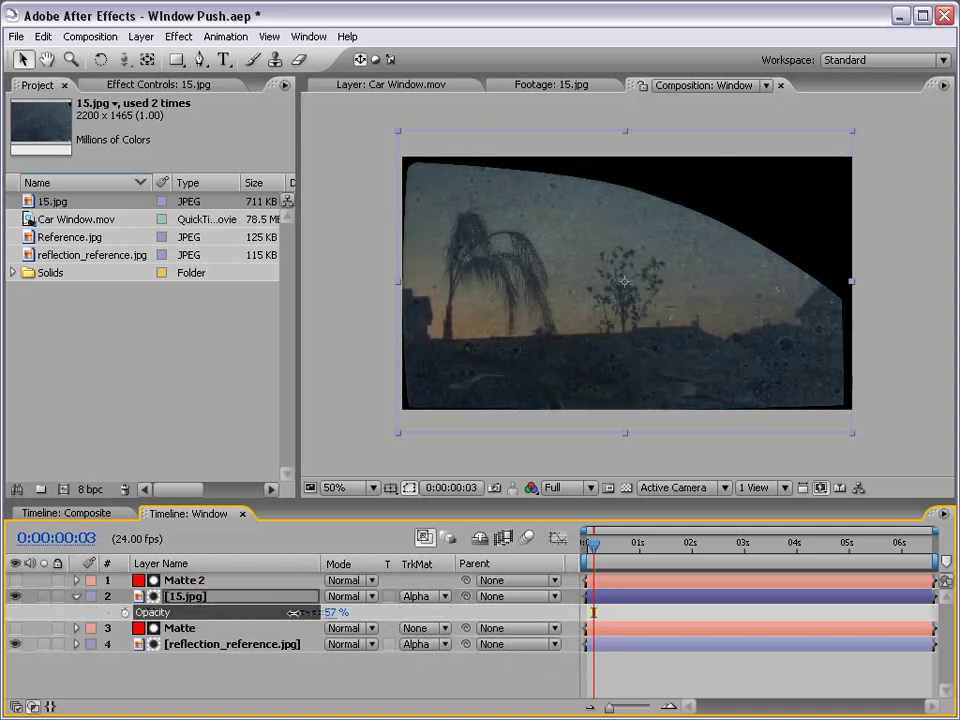
# - Draw a rectangular mask around the lower part of the 15.jpg layer and feather it by 174 pixels
pyautogui.press('space')
pyautogui.moveTo(609, 371); pyautogui.dragTo(616, 350)
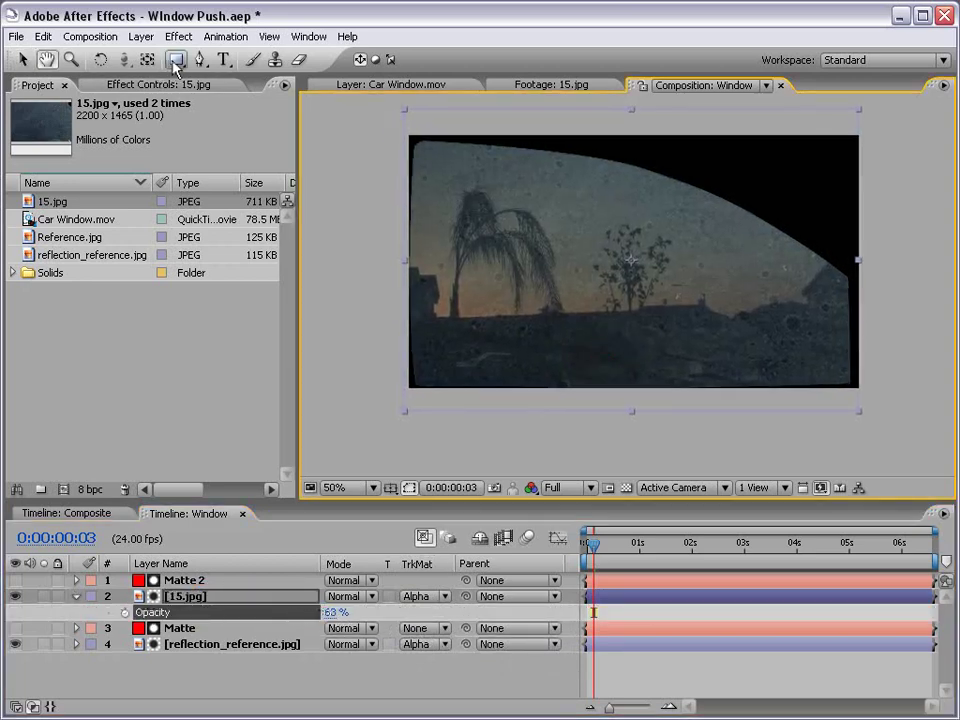
pyautogui.moveTo(176, 65); pyautogui.dragTo(195, 60)
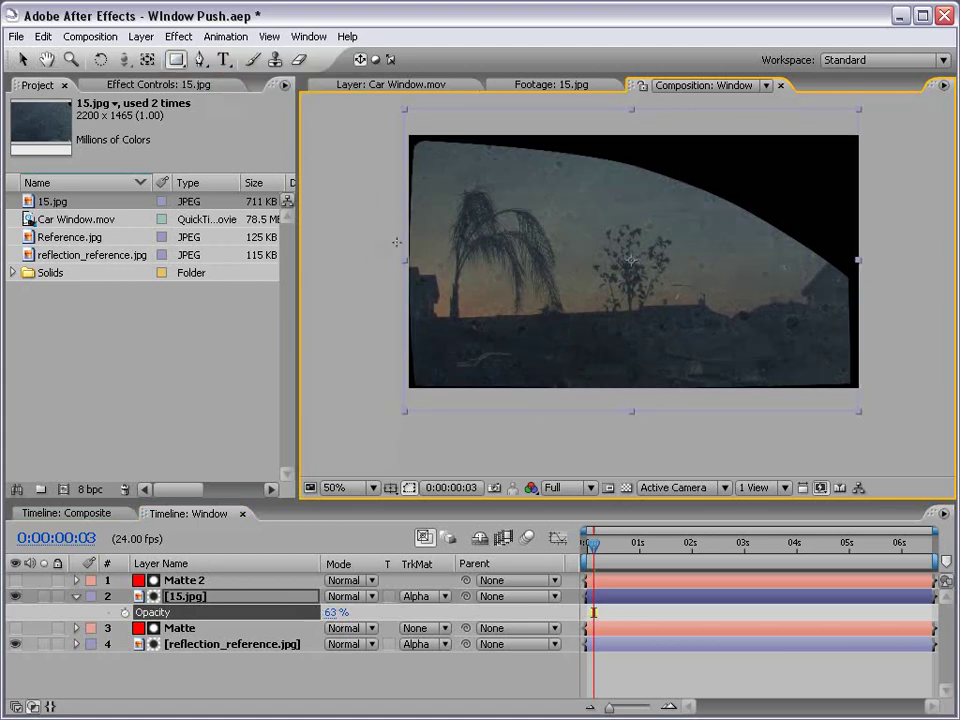
pyautogui.moveTo(317, 294); pyautogui.dragTo(945, 438)
pyautogui.press('f')
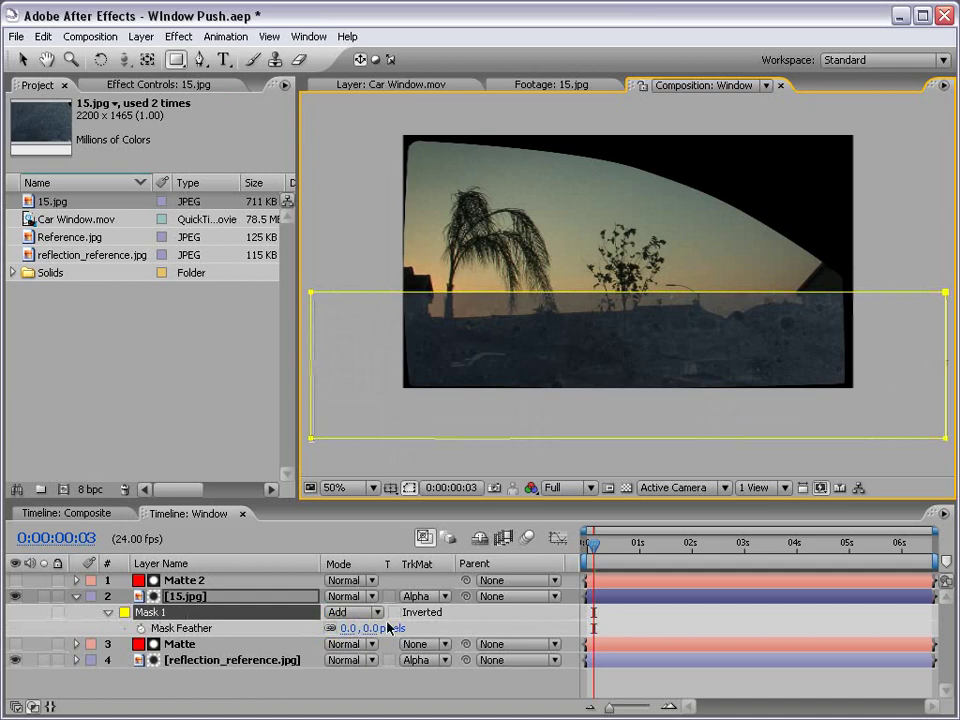
pyautogui.moveTo(347, 628); pyautogui.dragTo(524, 621)
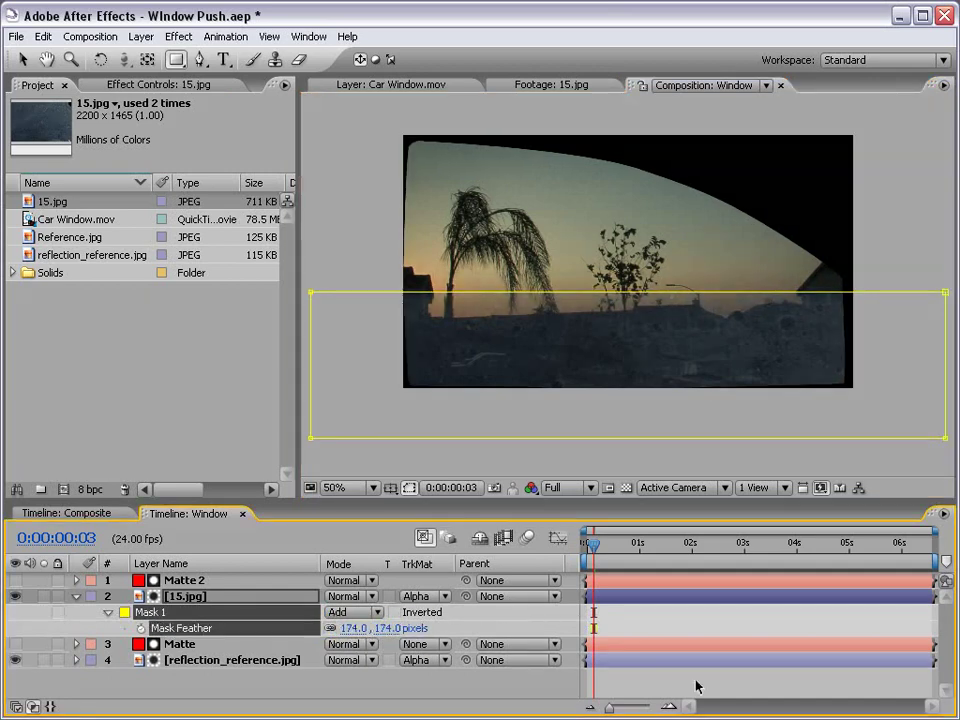
pyautogui.click(696, 686)
pyautogui.press('v')
# - Examine how the masked 15.jpg texture blends over the reflection image in the Window composition at several magnifications
pyautogui.press('.')
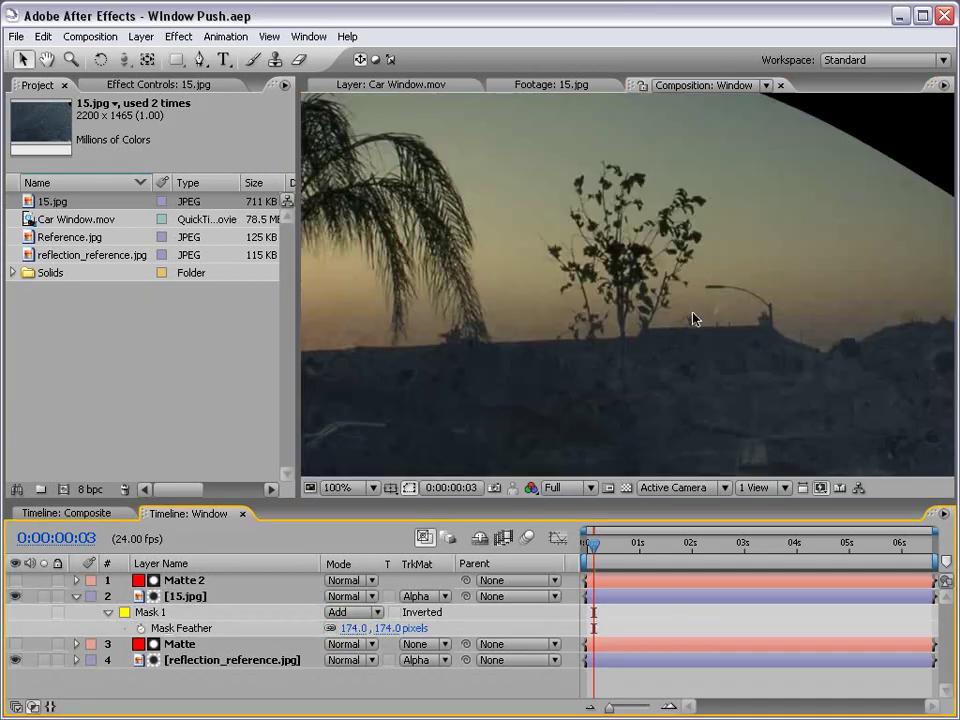
pyautogui.press(',')
pyautogui.press(',')
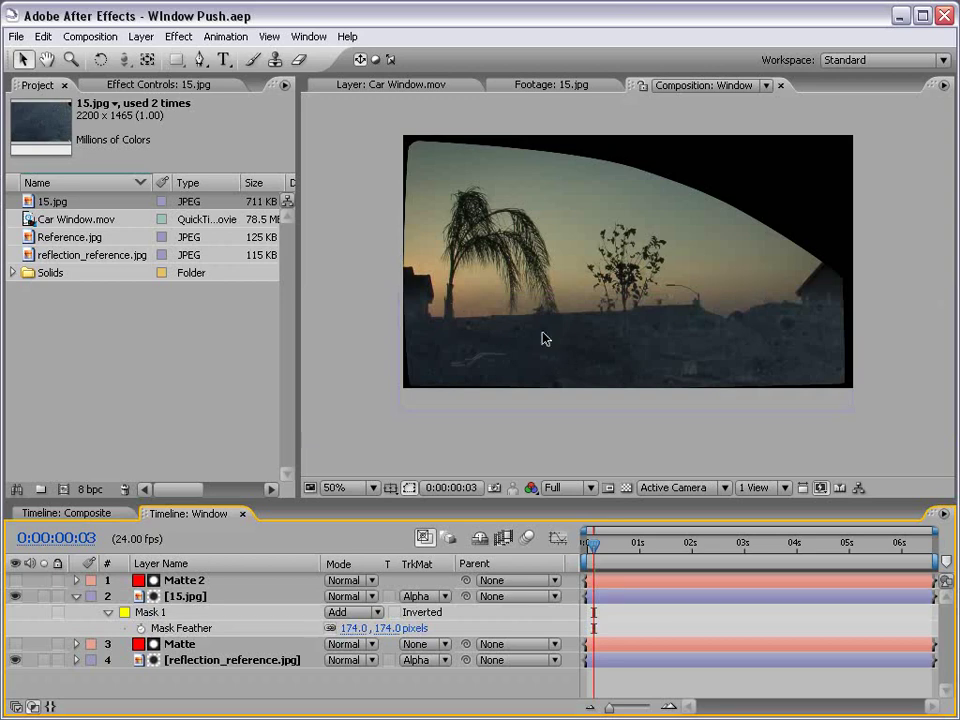
pyautogui.press('`')
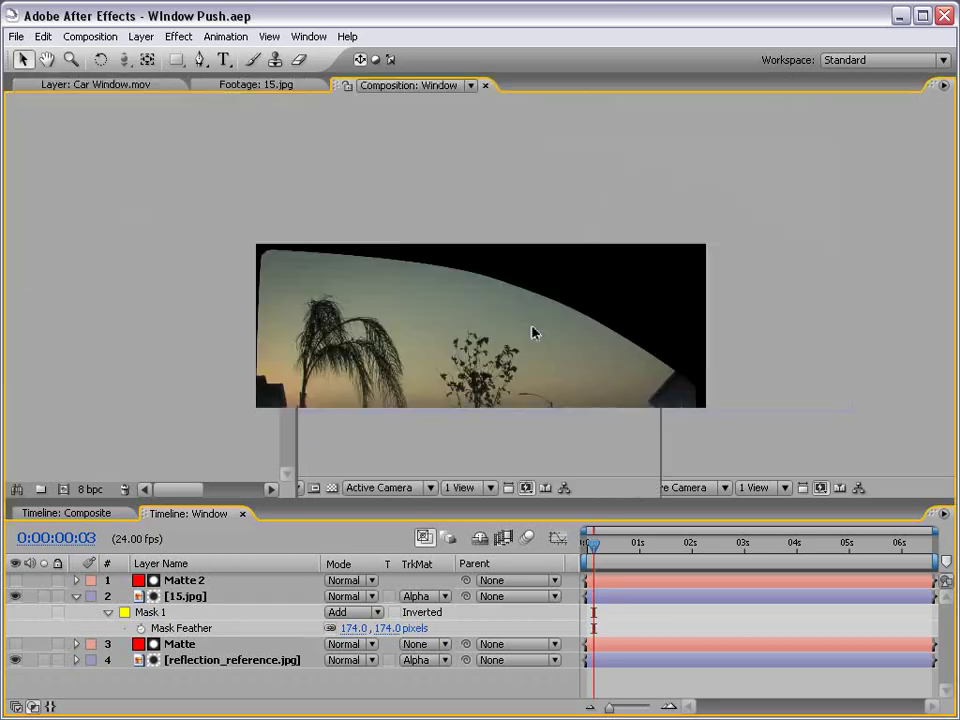
pyautogui.press('.')
pyautogui.press('.')
pyautogui.press(',')
pyautogui.press('`')
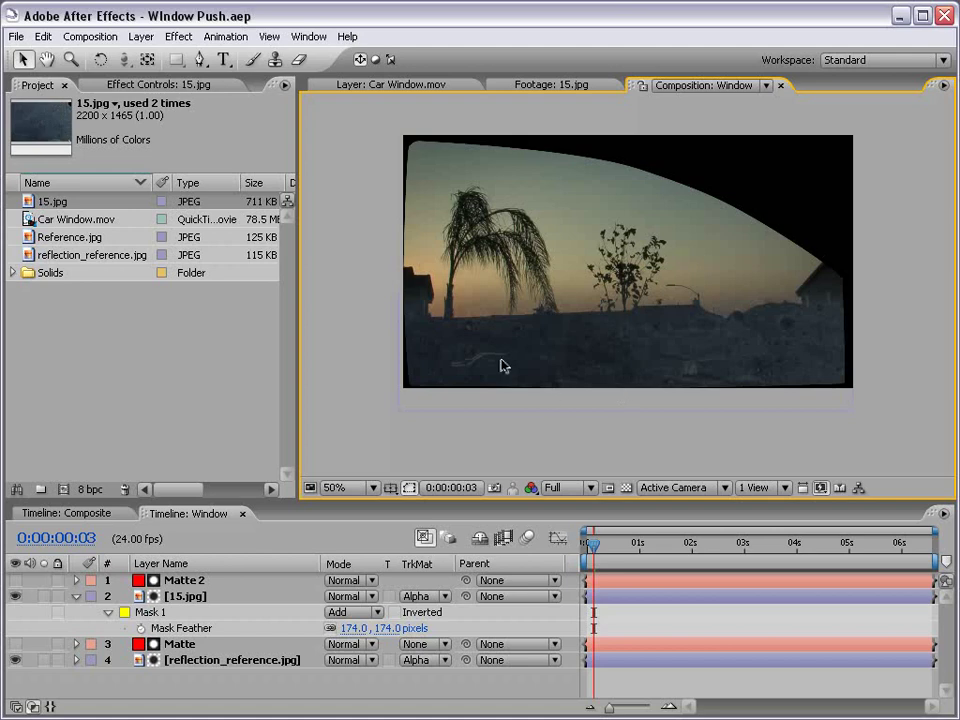
# - Inspect the textured reflection on the car window in the Composite composition at 200% and 100%
pyautogui.click(53, 513)
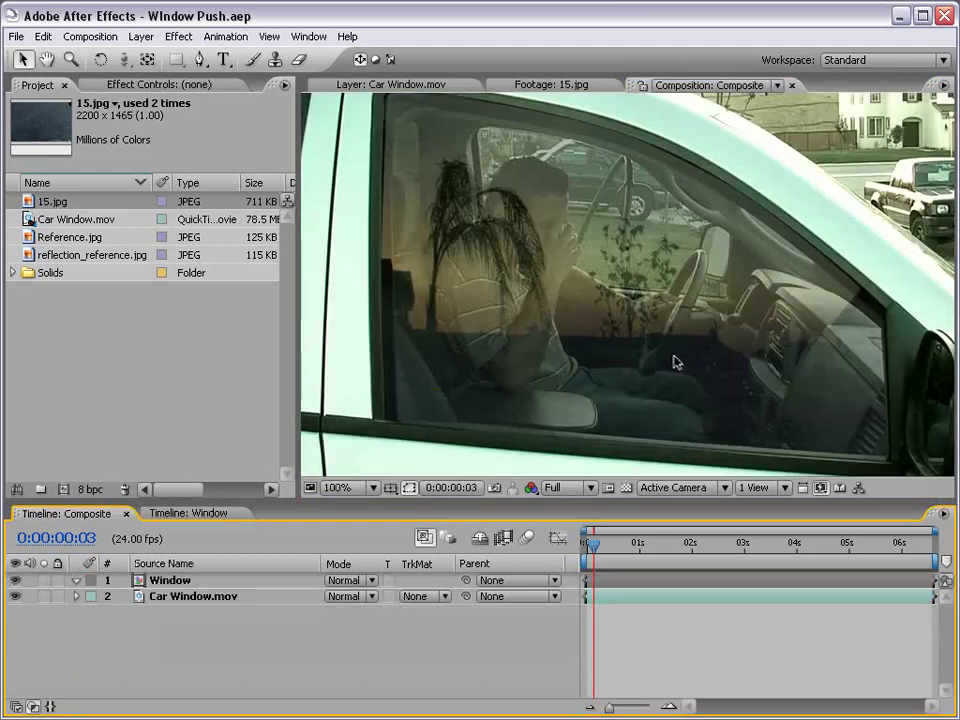
pyautogui.press('`')
pyautogui.press('.')
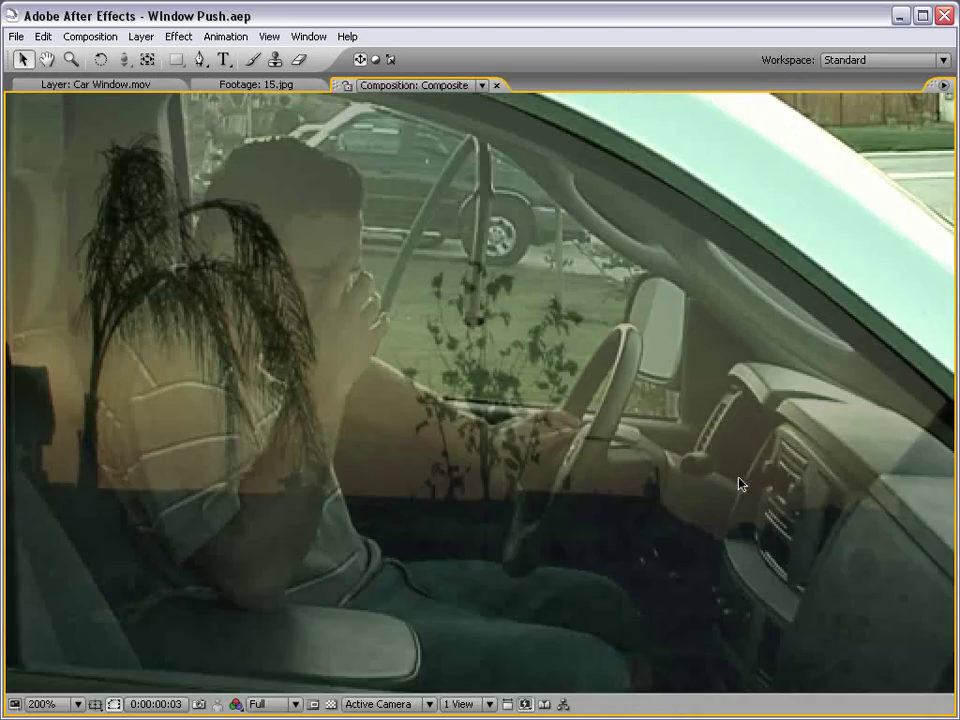
pyautogui.moveTo(866, 596); pyautogui.dragTo(838, 493)
pyautogui.press(',')
pyautogui.press('`')
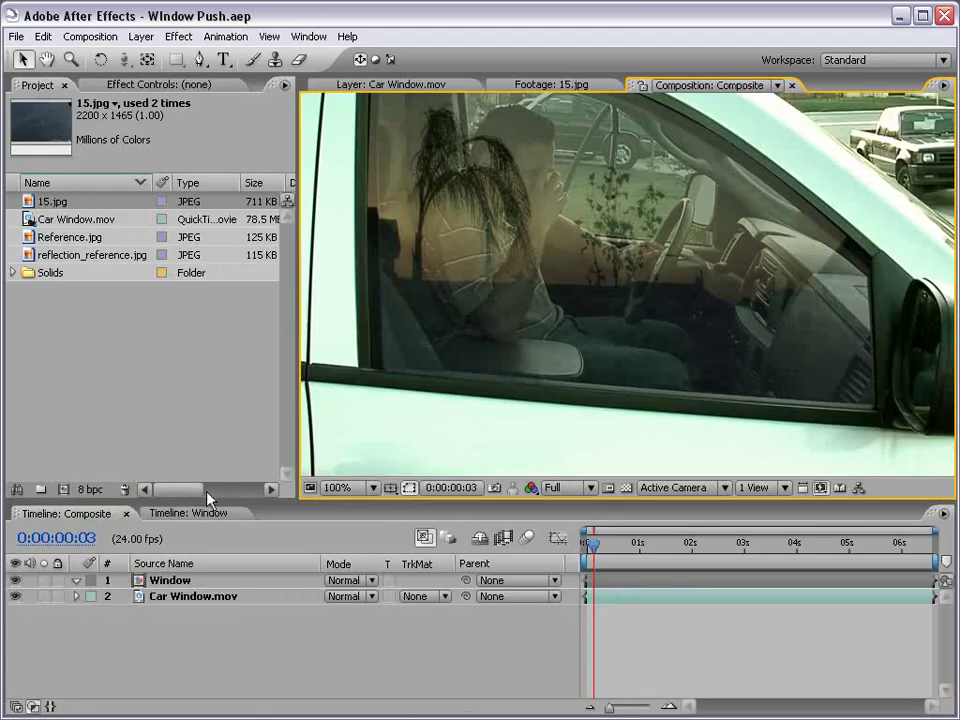
# - Hide the reflection_reference.jpg layer in the Window composition
pyautogui.click(175, 514)
pyautogui.press('space')
pyautogui.moveTo(671, 276); pyautogui.dragTo(650, 282)
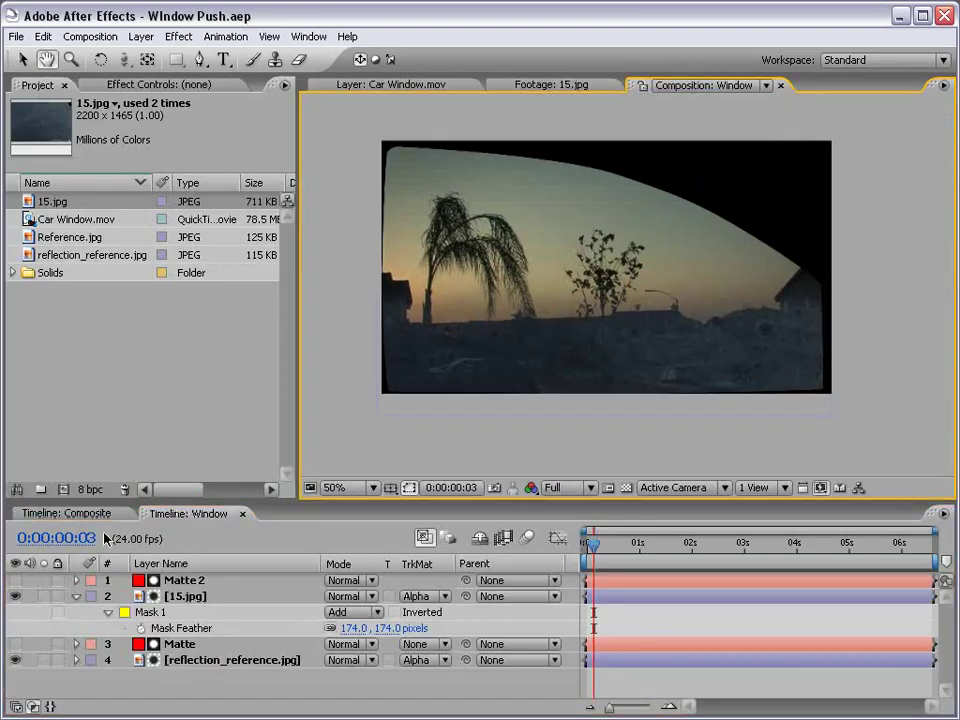
pyautogui.click(15, 660)
# - Apply a Curves effect to the 15.jpg layer and shape a steep S-curve with raised highlights and lowered shadows
pyautogui.click(582, 342)
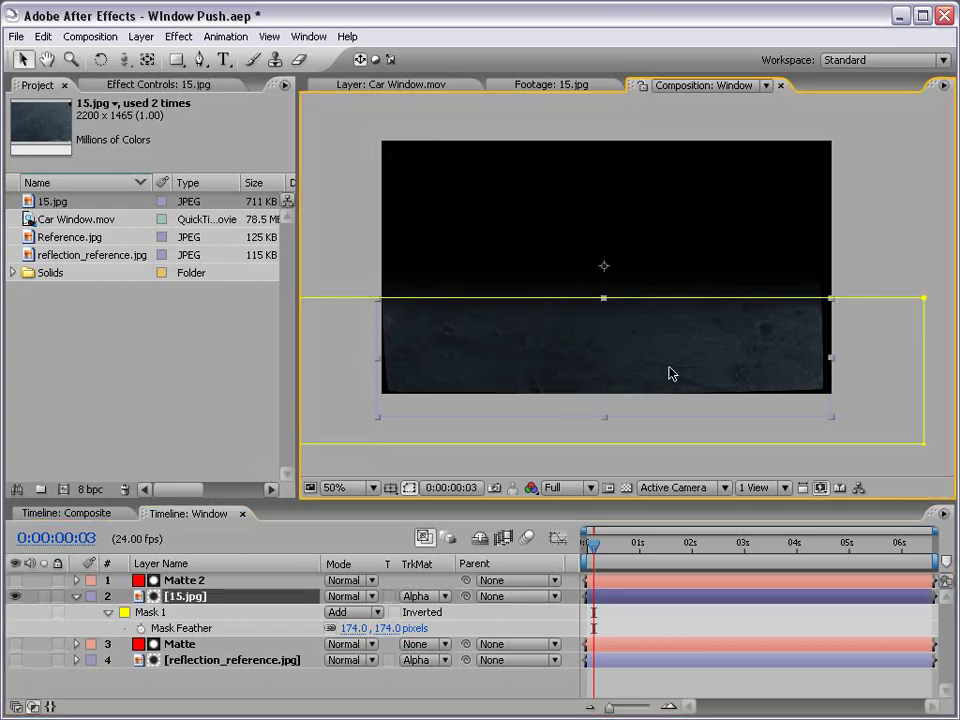
pyautogui.click(181, 38)
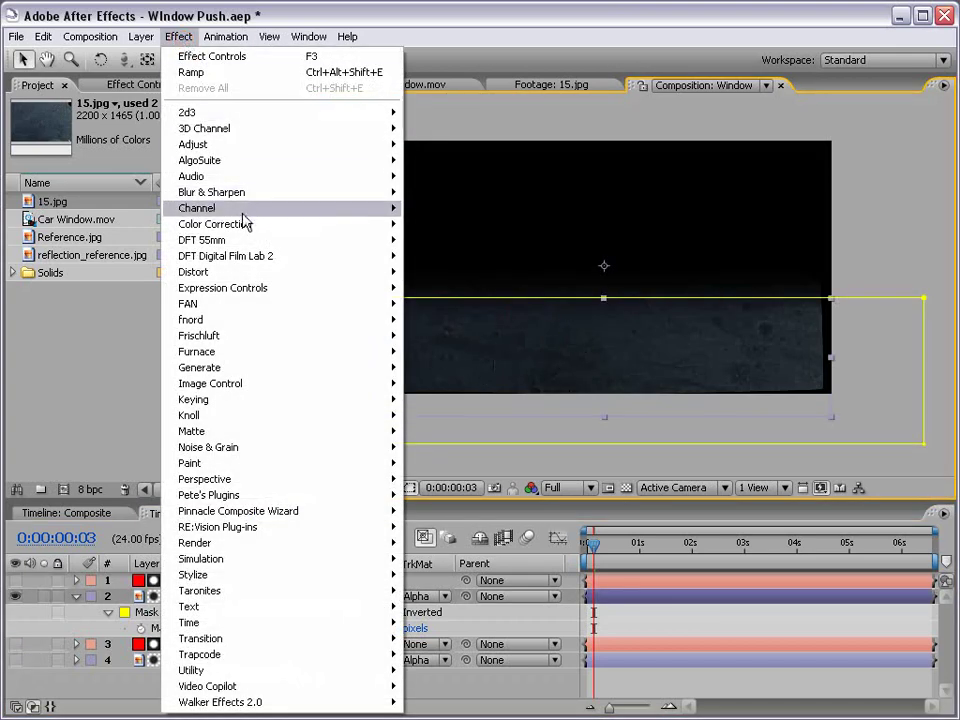
pyautogui.moveTo(354, 228)
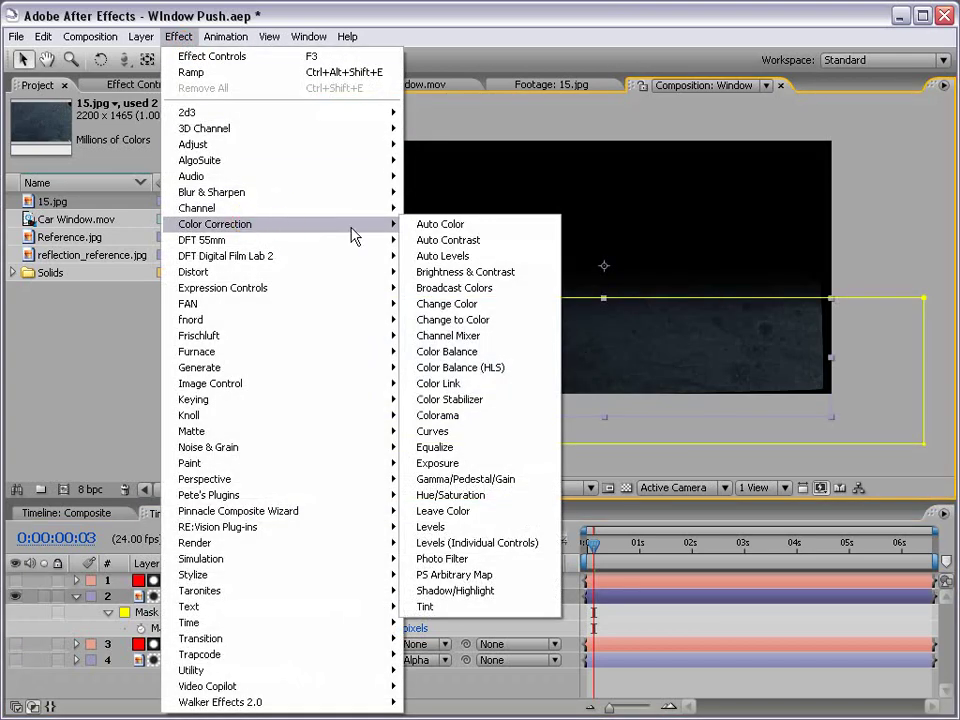
pyautogui.click(436, 432)
pyautogui.moveTo(120, 275); pyautogui.dragTo(124, 204)
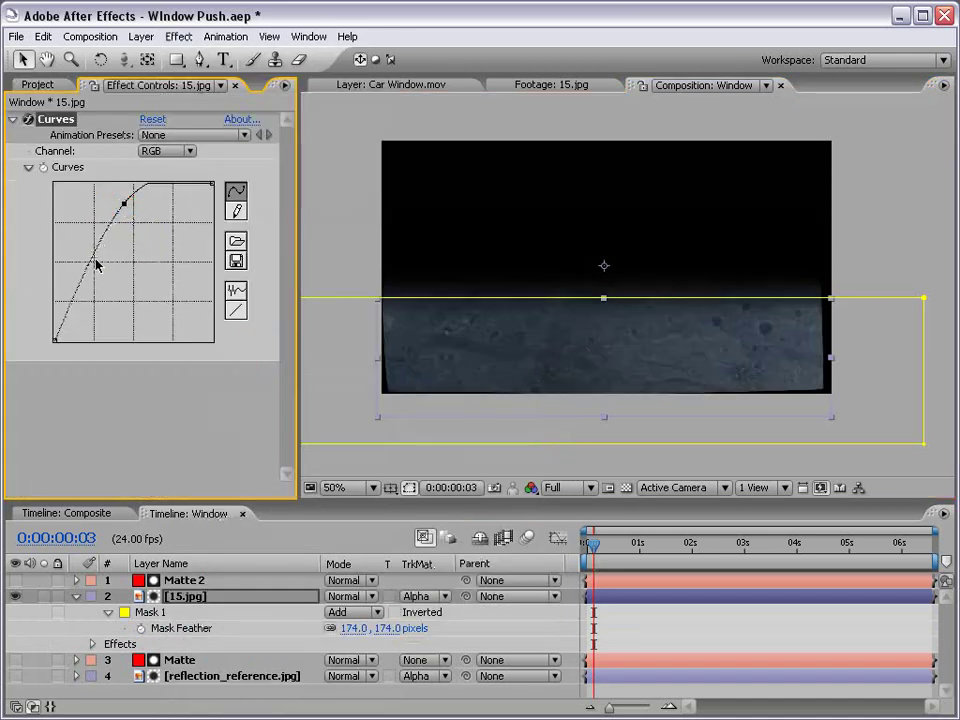
pyautogui.moveTo(96, 263); pyautogui.dragTo(91, 298)
# - Save the project and inspect the glass texture over the driver in the Composite composition at full size
pyautogui.click(70, 514)
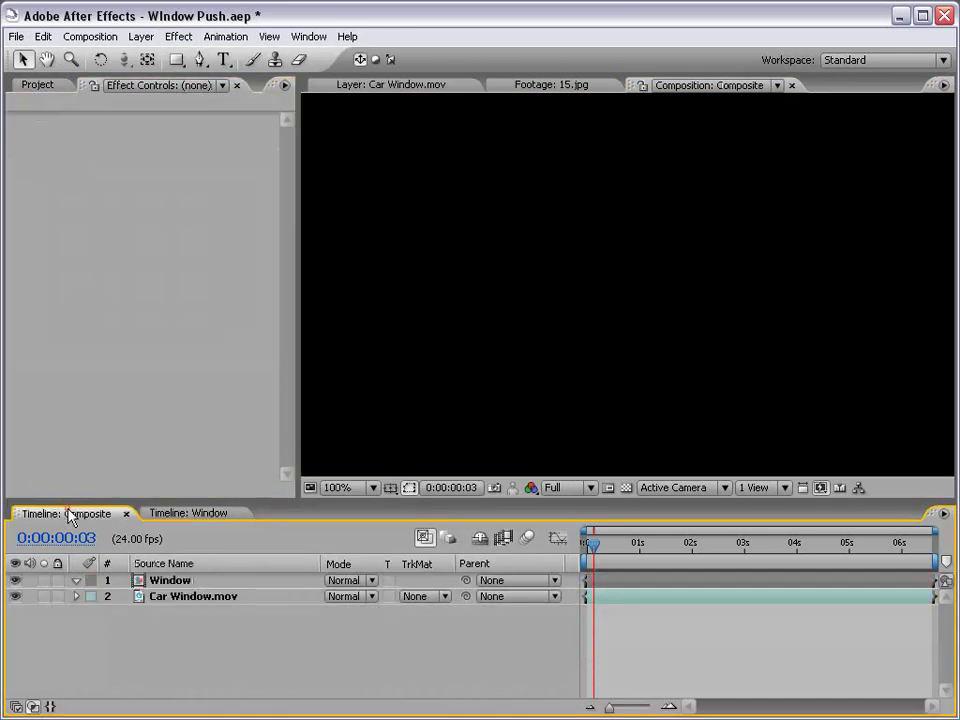
pyautogui.moveTo(626, 277); pyautogui.dragTo(627, 291)
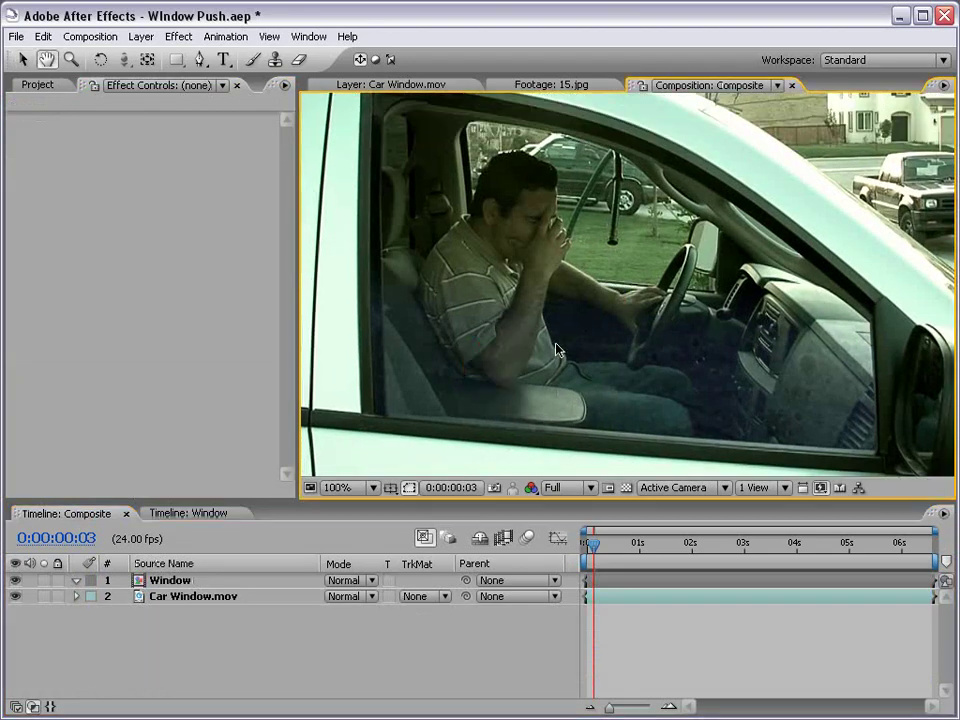
pyautogui.press(',')
pyautogui.hotkey('ctrl', 's')
pyautogui.press('.')
pyautogui.press('`')
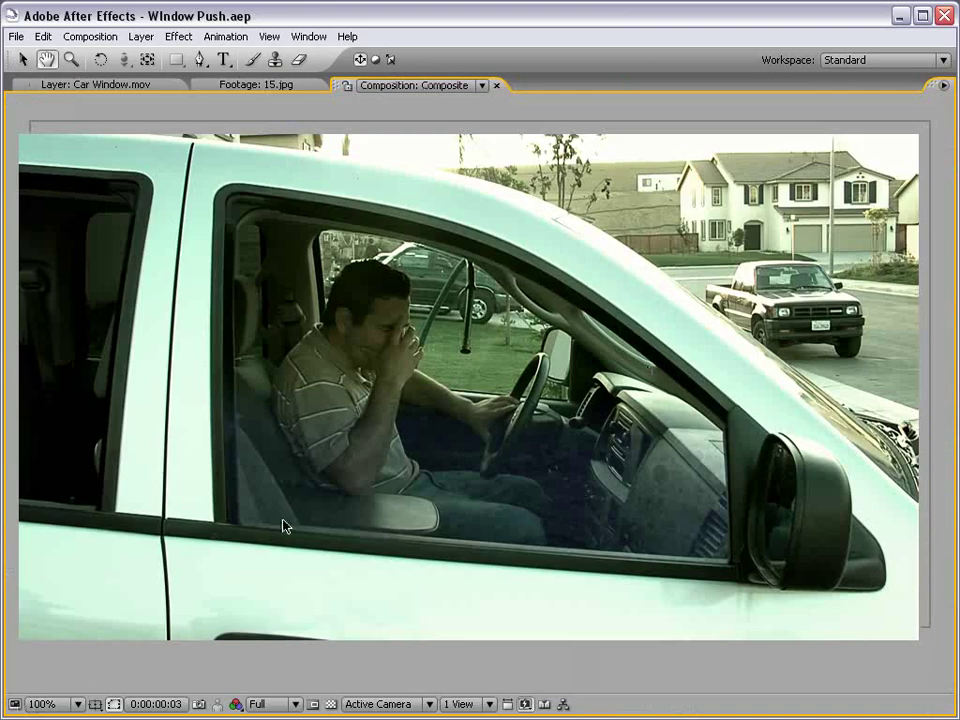
pyautogui.press('`')
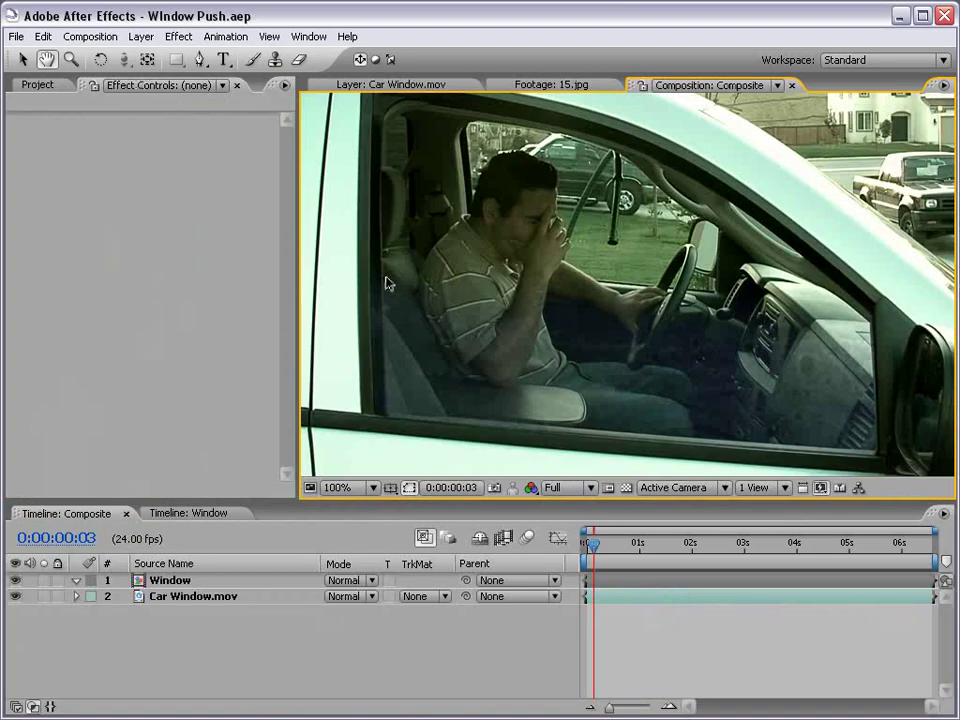
# - Collapse the Curves effect settings and the 15.jpg layer's properties in the Window composition
pyautogui.click(181, 516)
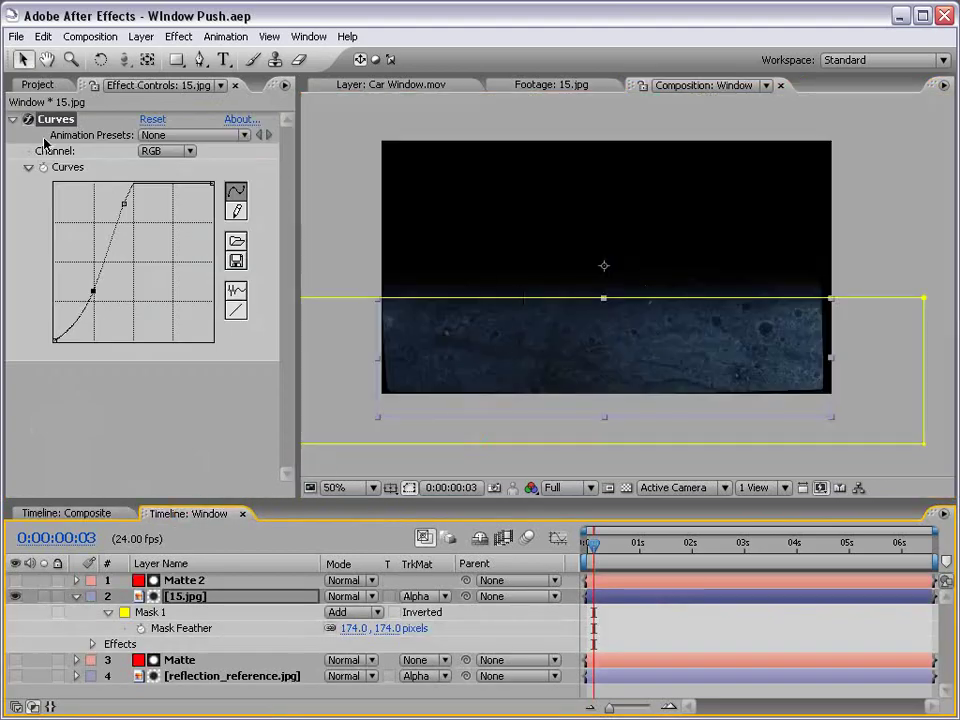
pyautogui.click(12, 122)
pyautogui.click(478, 471)
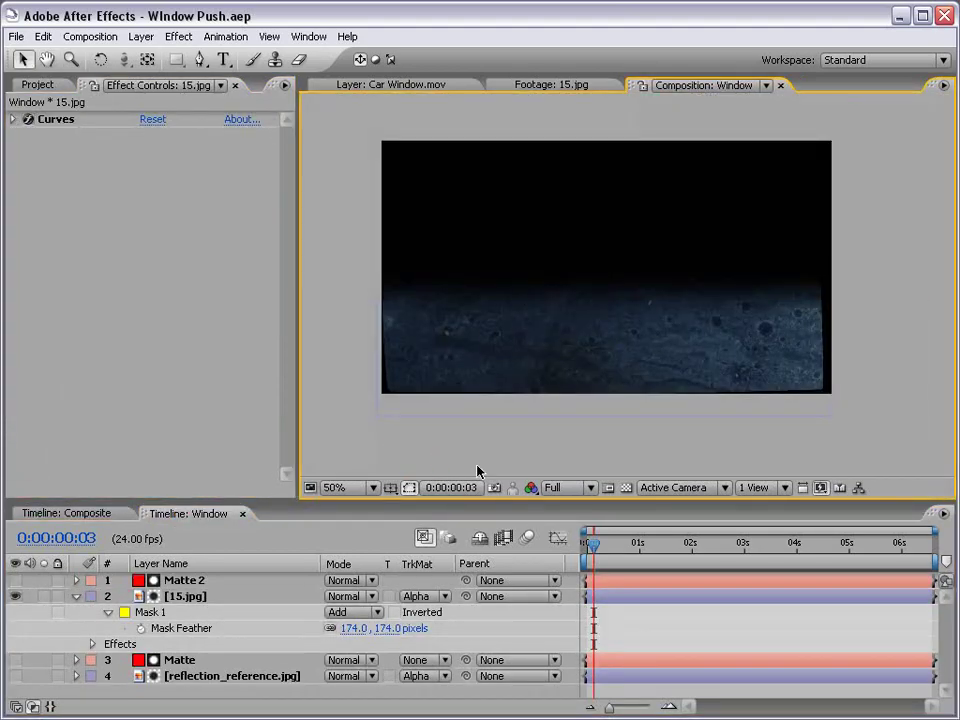
pyautogui.click(77, 600)
# - Add a new red solid at composition size, 960 × 540 pixels, to the Window composition
pyautogui.click(37, 84)
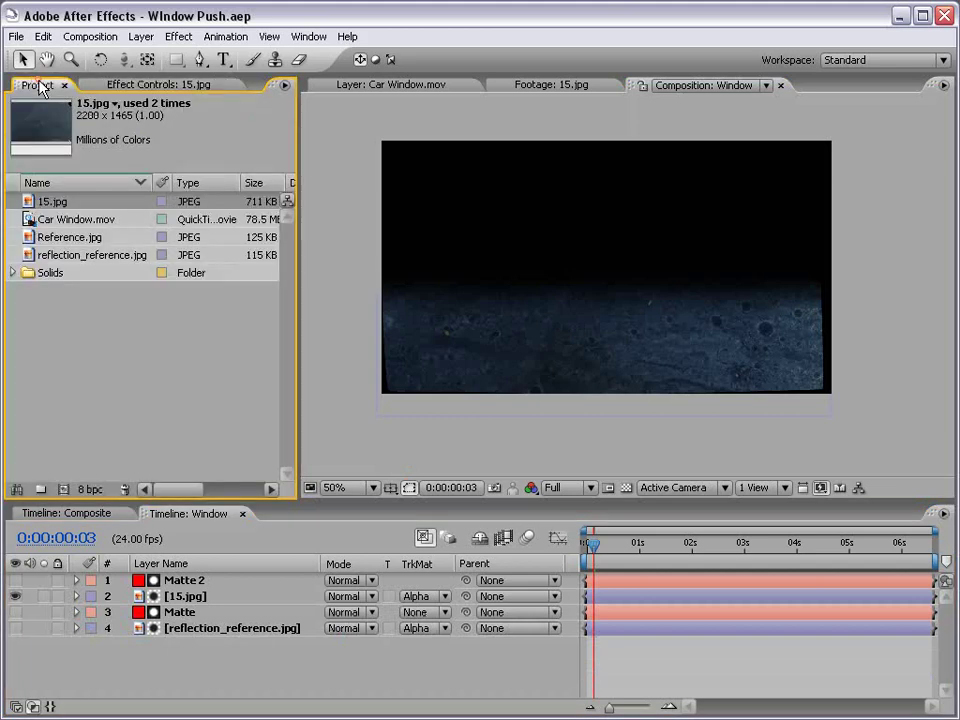
pyautogui.click(141, 36)
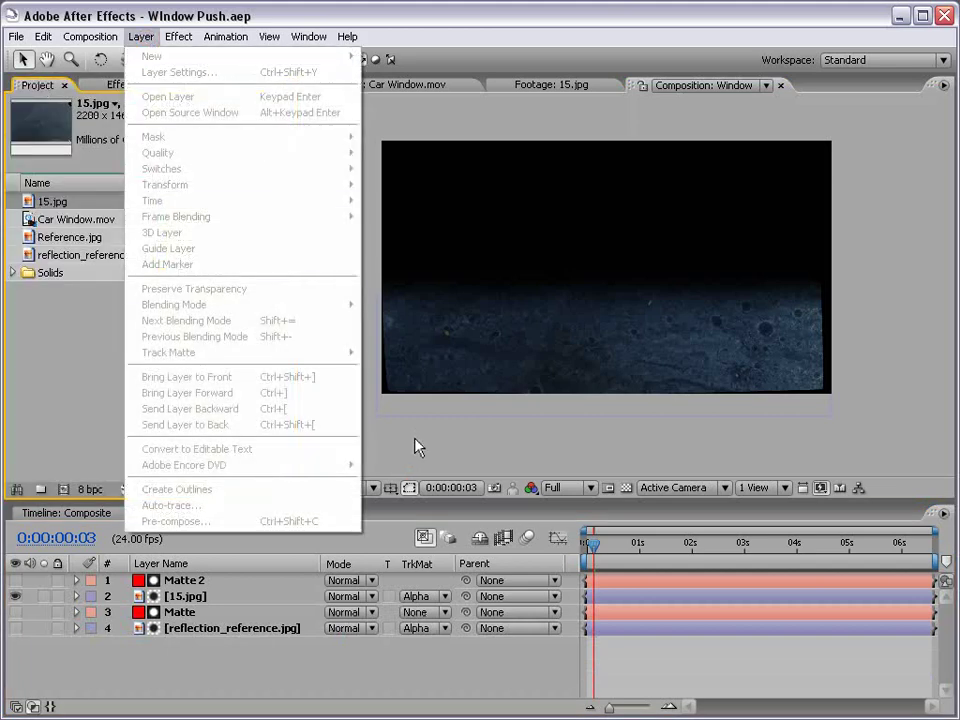
pyautogui.click(454, 403)
pyautogui.click(140, 36)
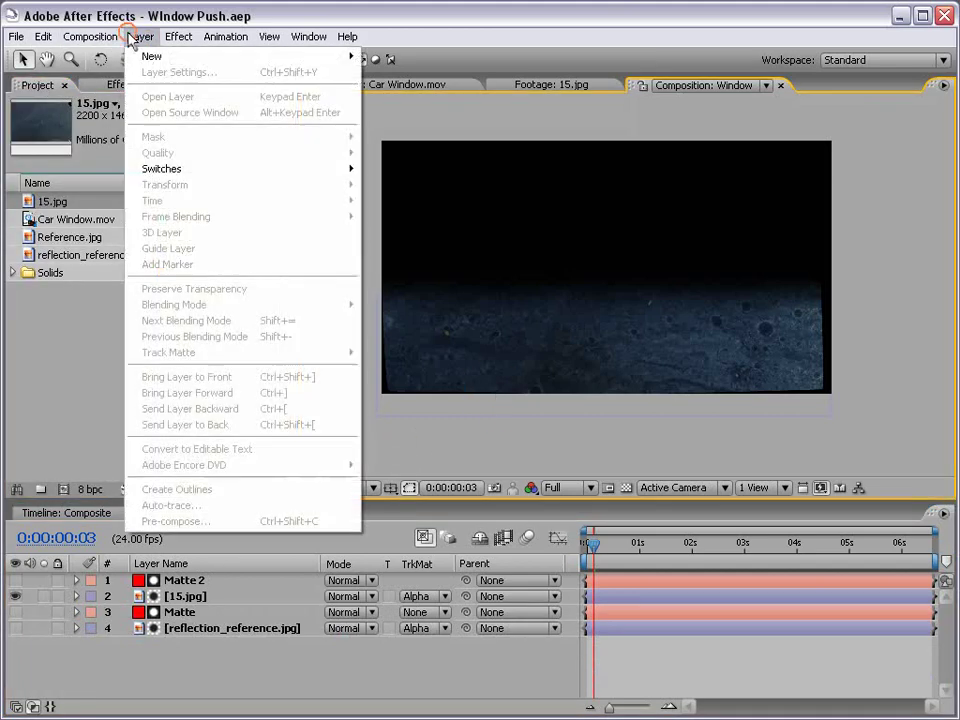
pyautogui.moveTo(150, 57)
pyautogui.click(389, 74)
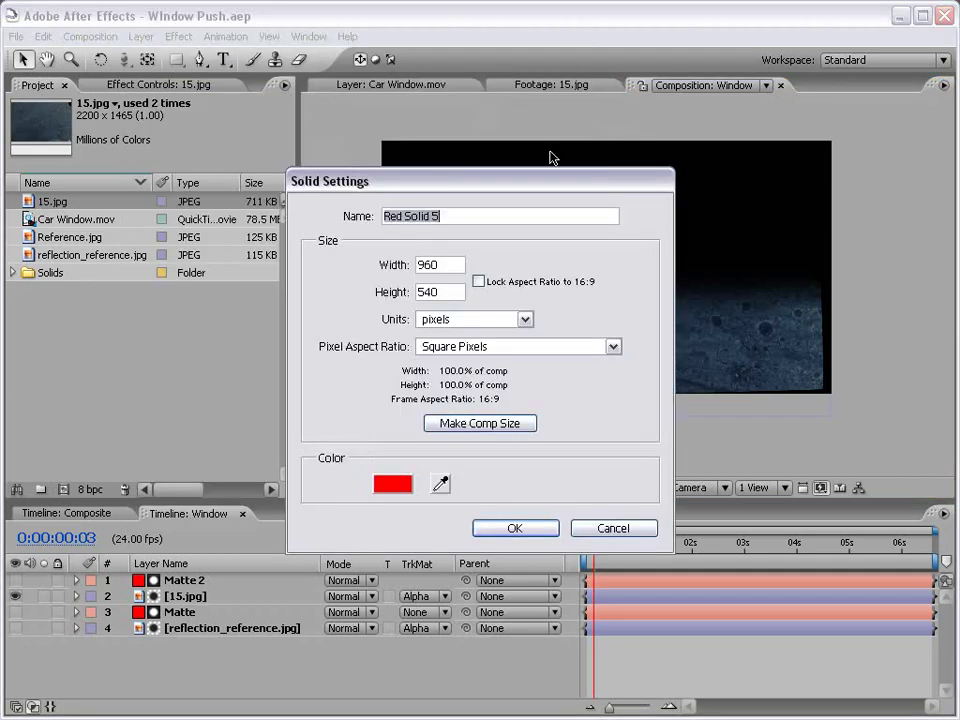
pyautogui.click(515, 529)
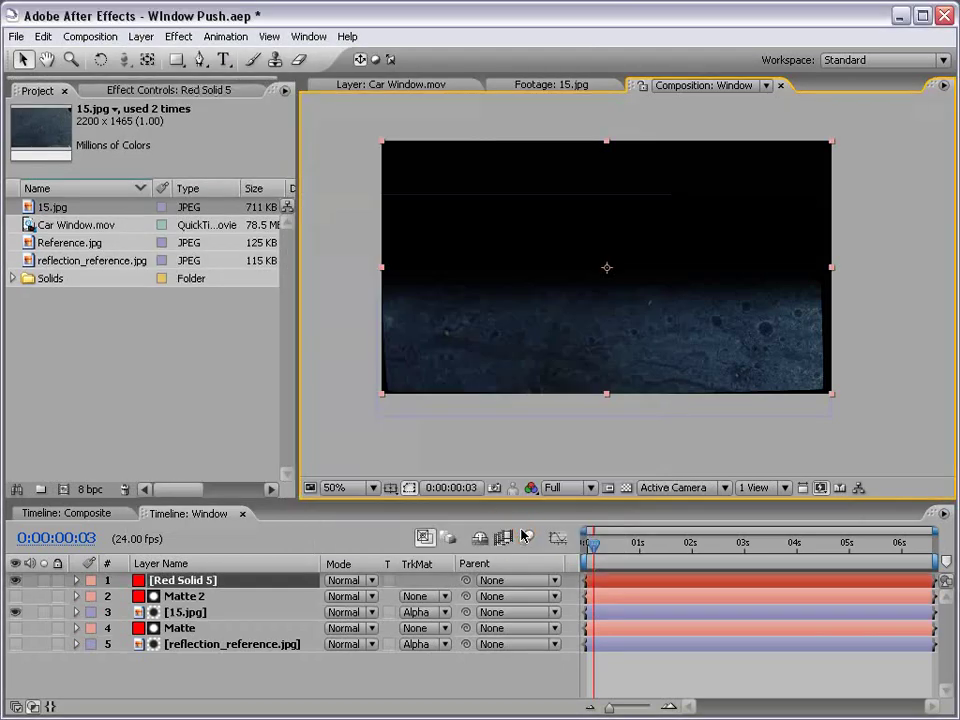
# - Apply the Ramp effect to the new red solid
pyautogui.click(179, 37)
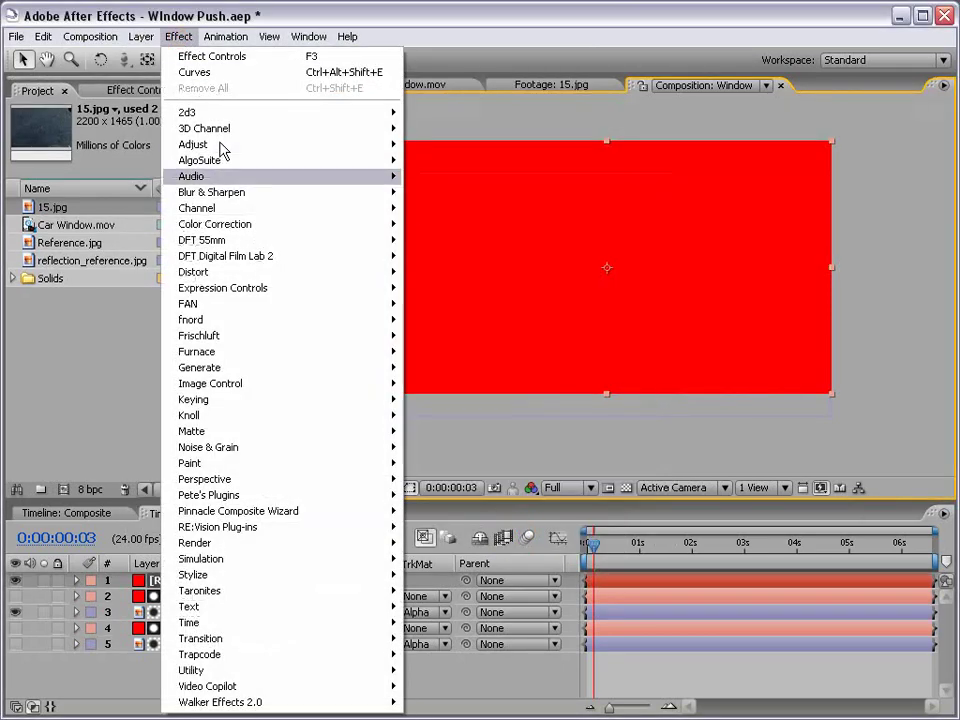
pyautogui.moveTo(231, 369)
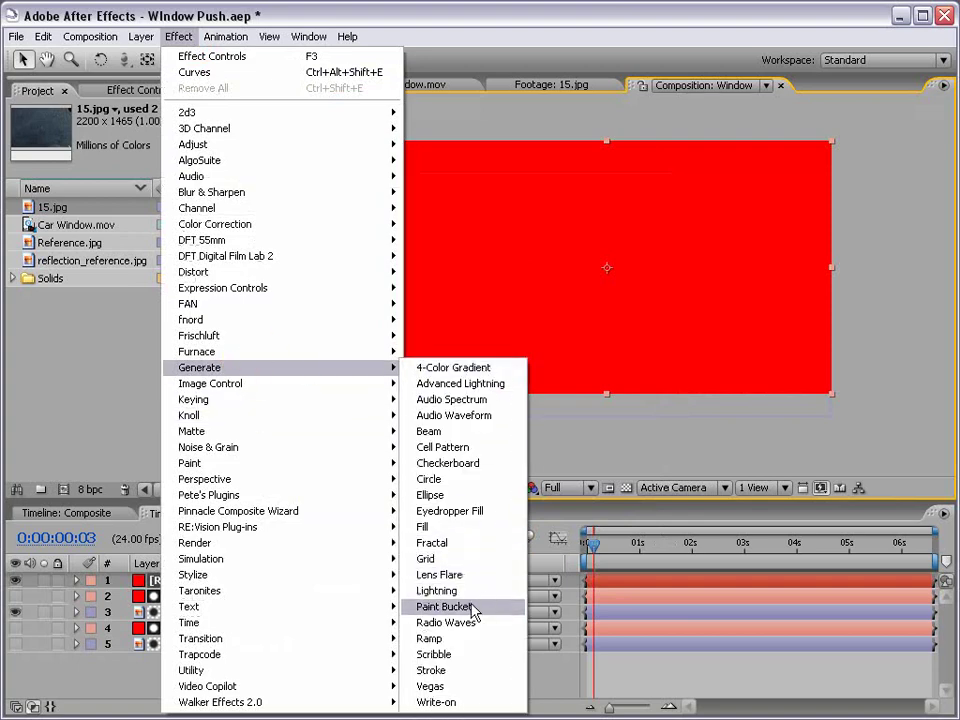
pyautogui.click(448, 640)
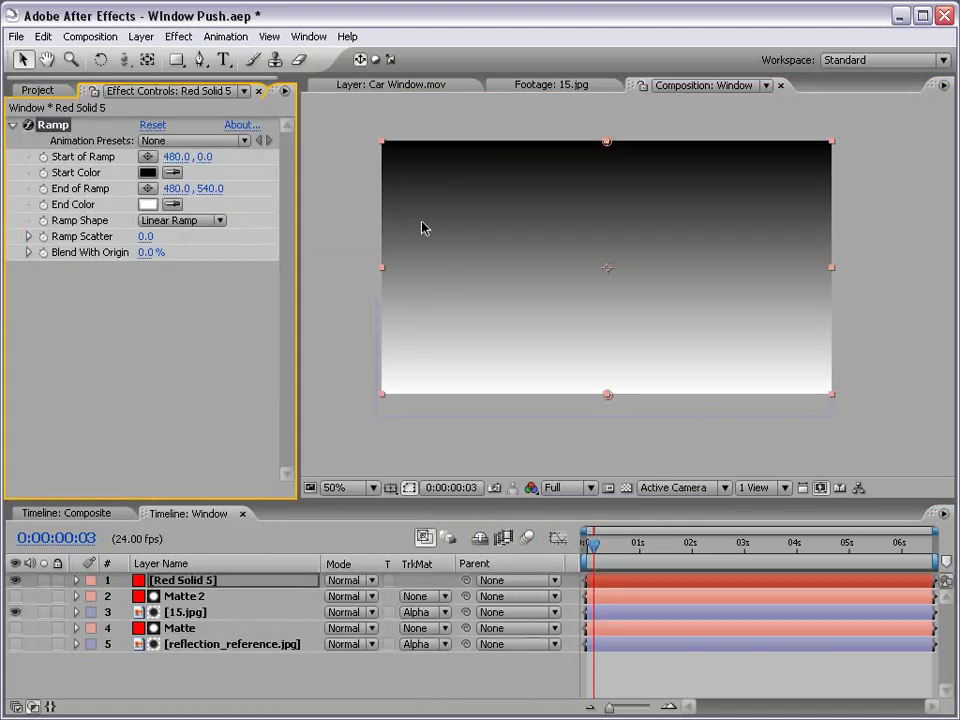
# - Examine the tinted glass in Reference.jpg and compare its snapshot with the ramp in the Window composition
pyautogui.click(35, 93)
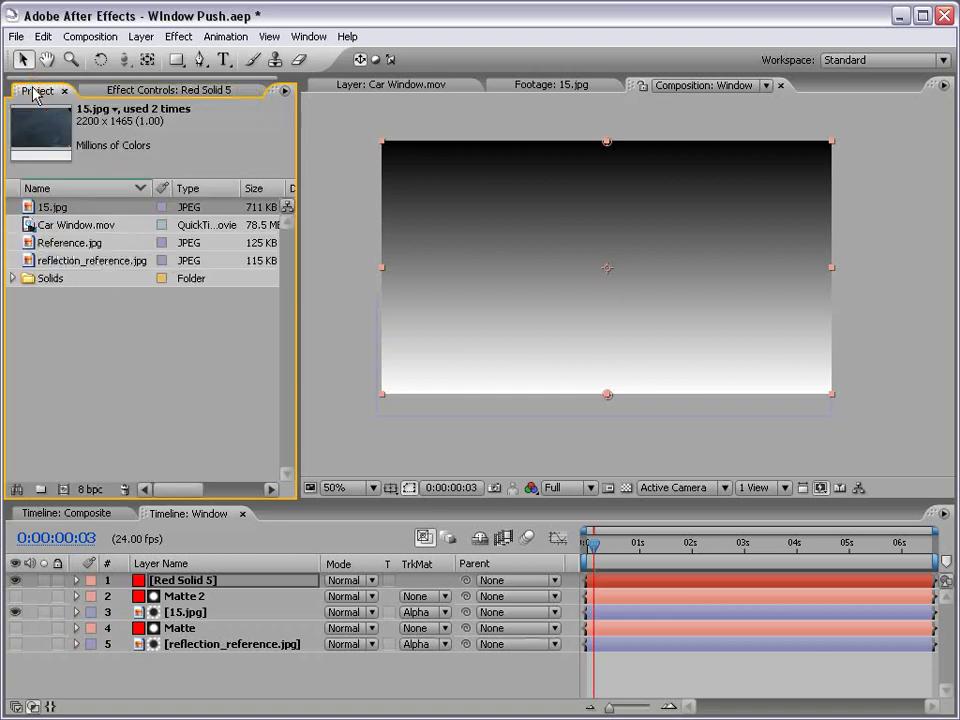
pyautogui.click(30, 243)
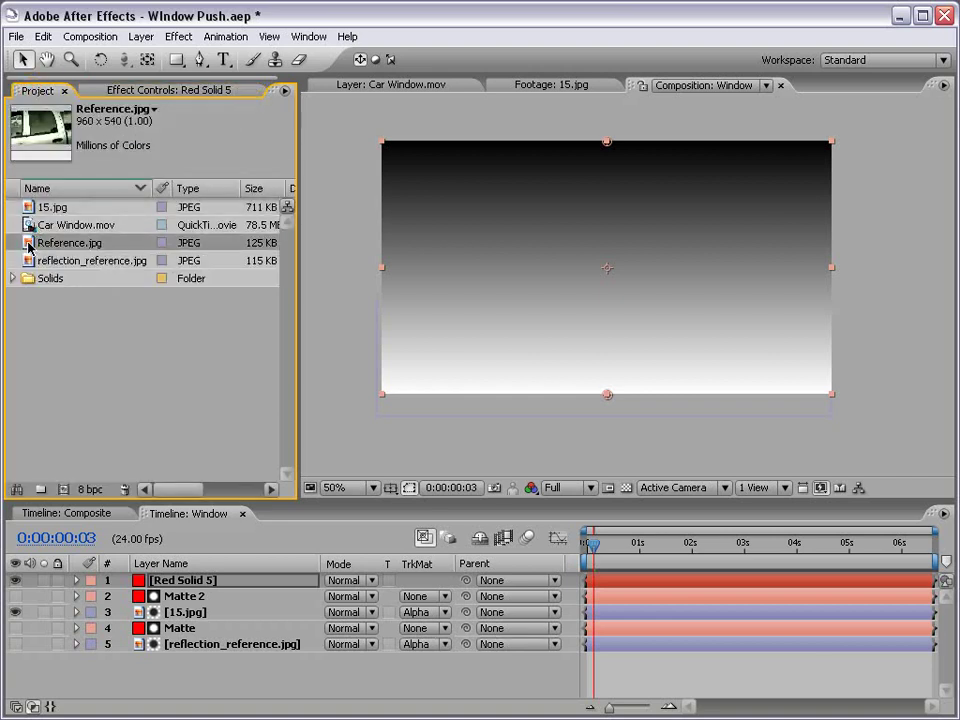
pyautogui.doubleClick(30, 245)
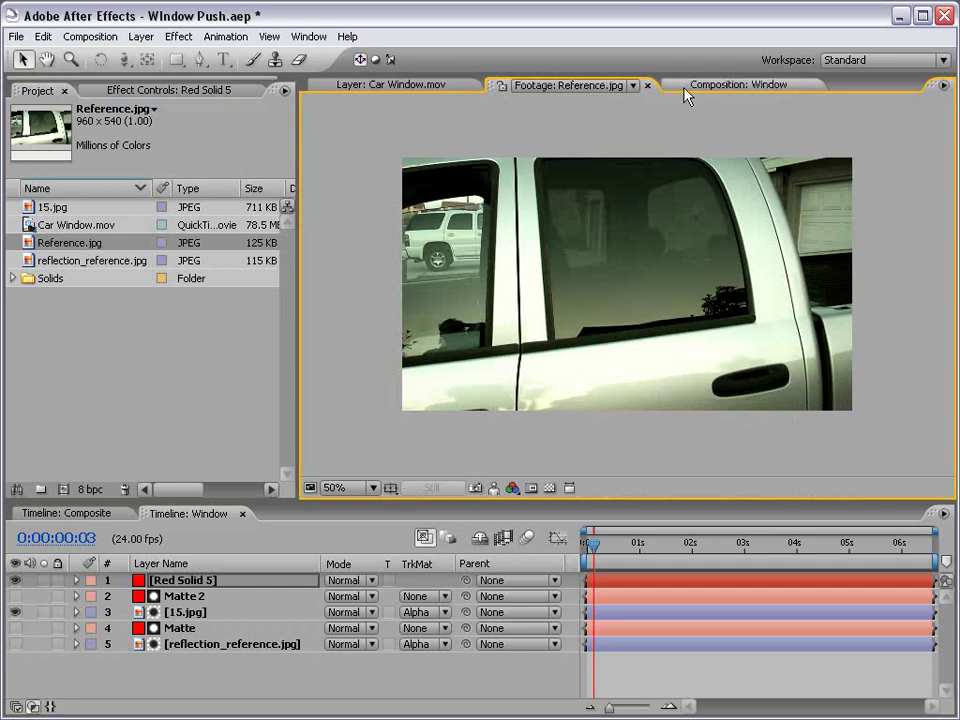
pyautogui.click(729, 86)
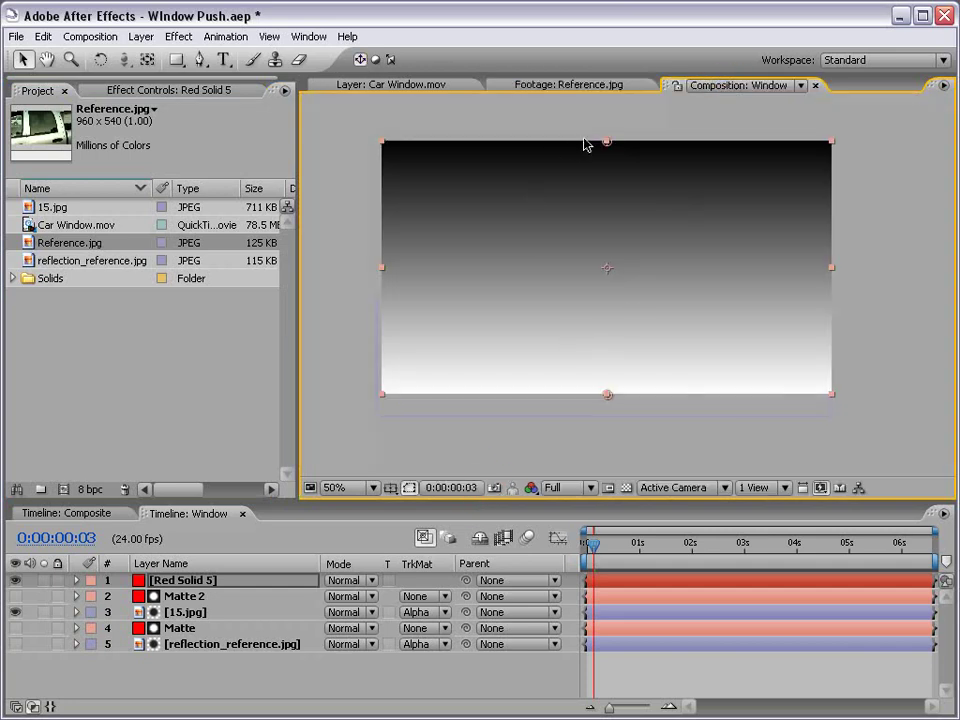
pyautogui.press('F5')
pyautogui.press('F5')
pyautogui.press('F5')
pyautogui.press('F5')
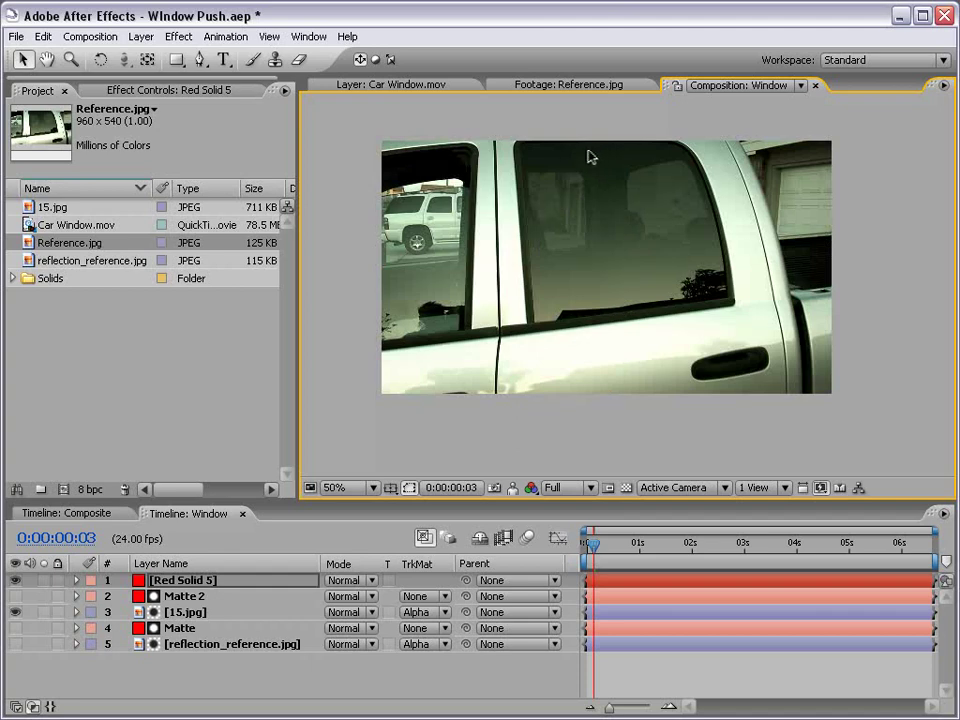
# - Set the Ramp effect's start color on the red solid to dark green 1D241A
pyautogui.click(205, 580)
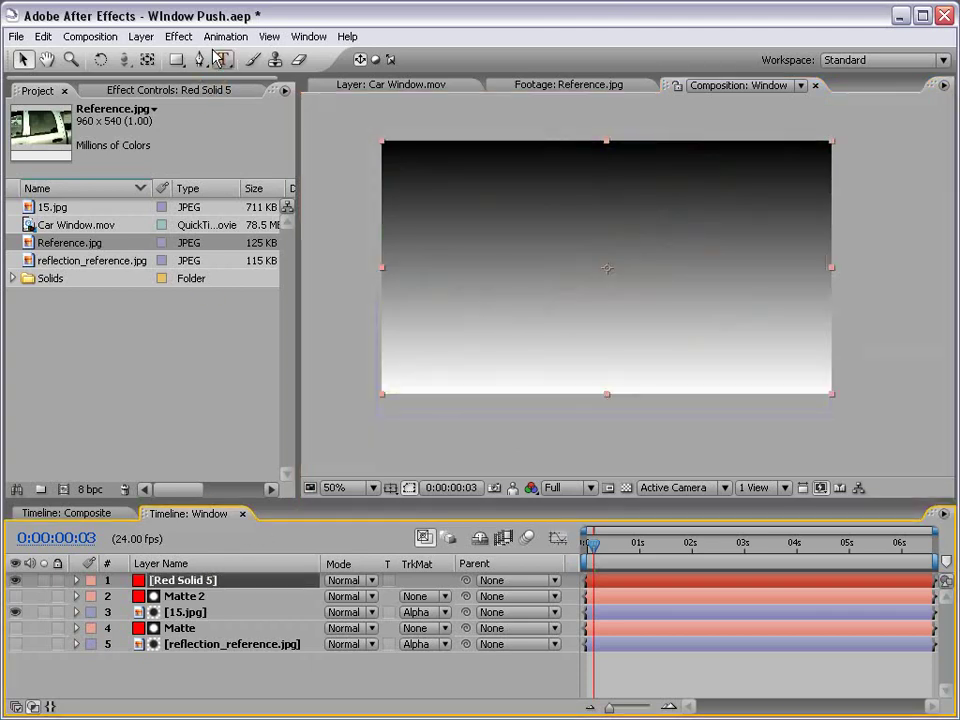
pyautogui.click(152, 90)
pyautogui.click(148, 172)
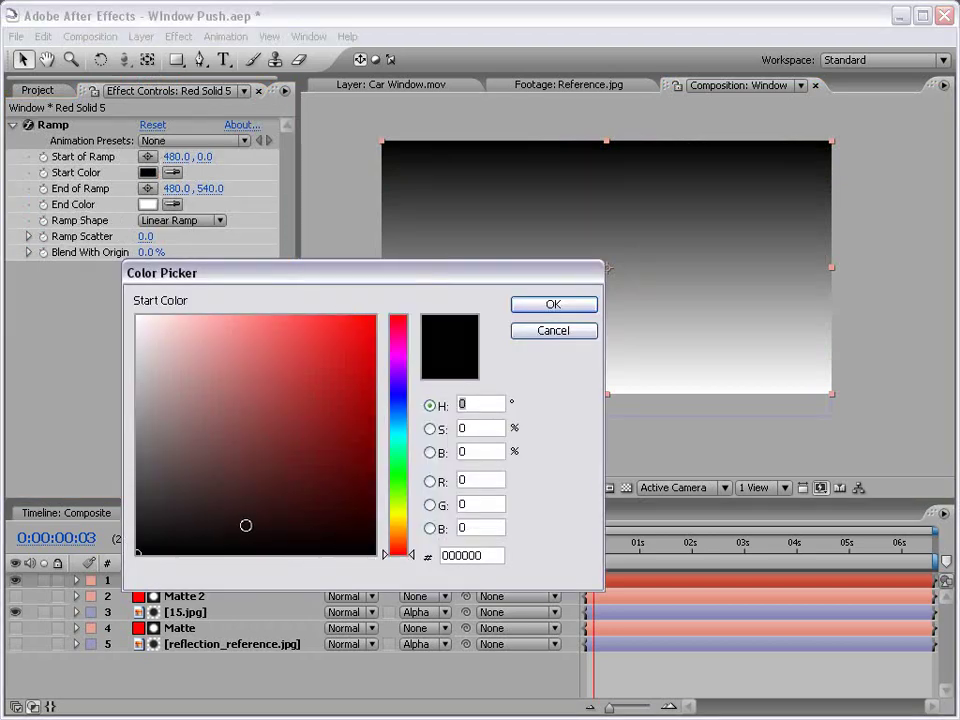
pyautogui.moveTo(401, 498); pyautogui.dragTo(384, 491)
pyautogui.click(246, 521)
pyautogui.click(204, 520)
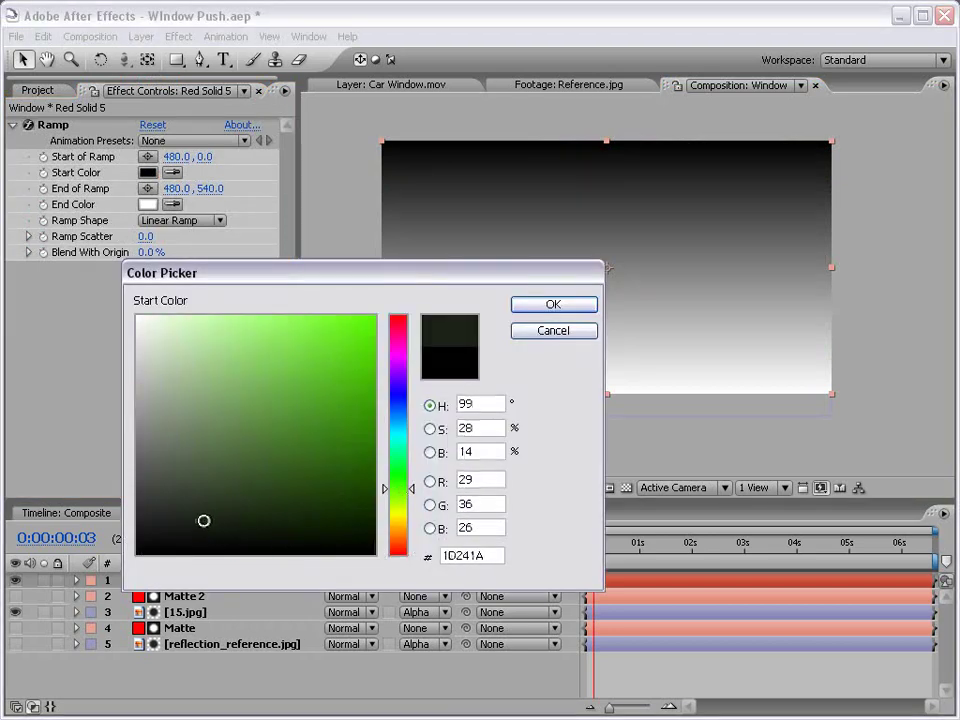
pyautogui.click(575, 311)
# - Set the Ramp effect's end color to a pale, muted yellowish green
pyautogui.click(148, 204)
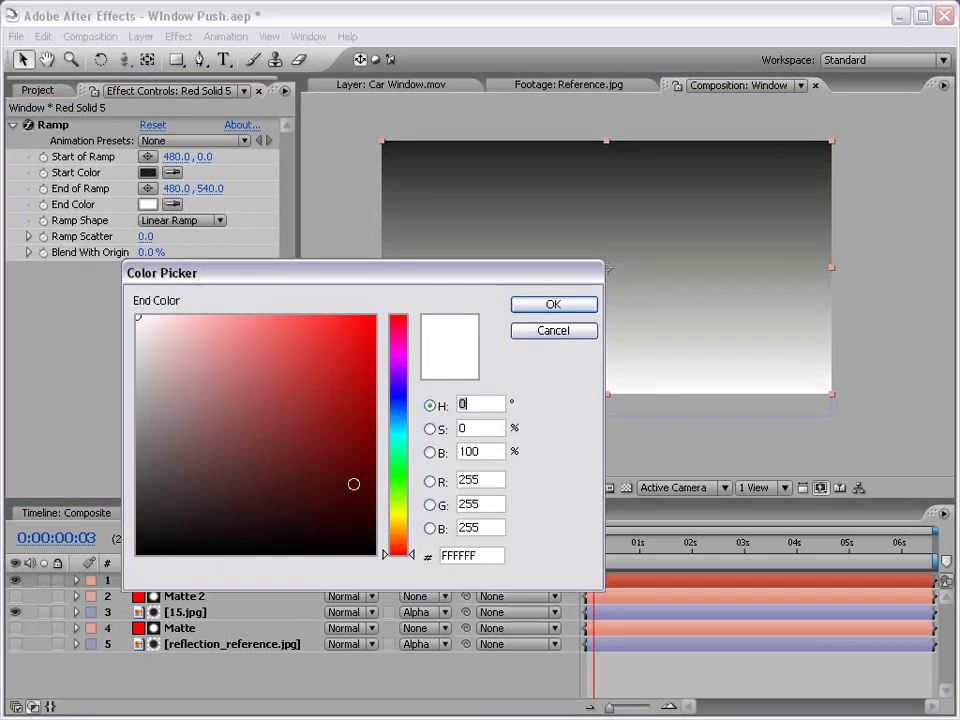
pyautogui.click(396, 503)
pyautogui.moveTo(396, 505); pyautogui.dragTo(398, 497)
pyautogui.click(240, 422)
pyautogui.click(208, 381)
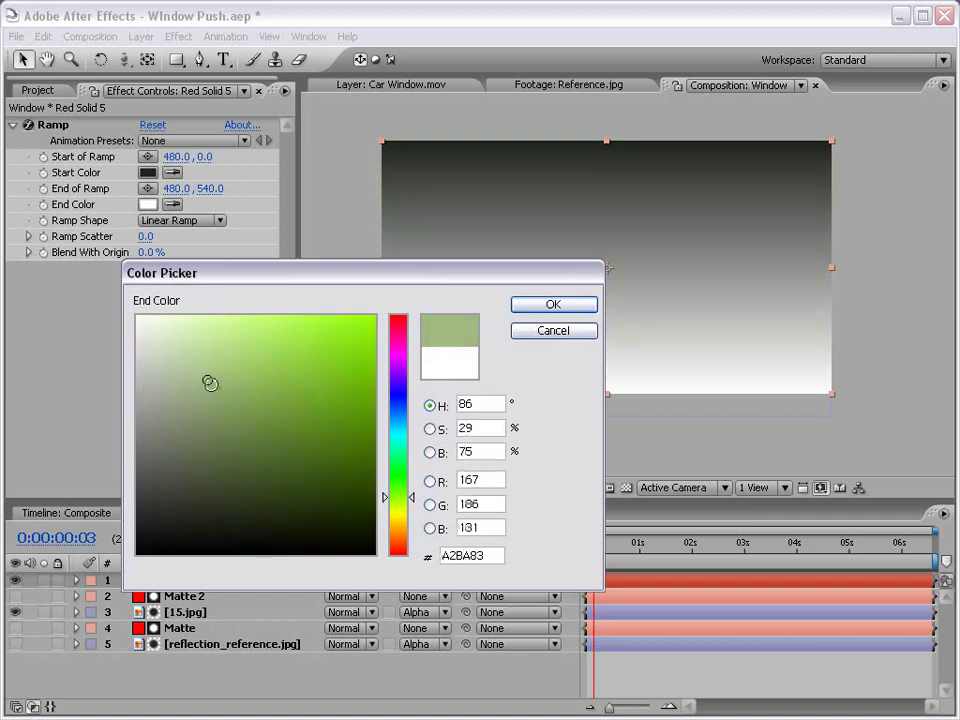
pyautogui.click(177, 374)
pyautogui.click(179, 385)
pyautogui.click(568, 304)
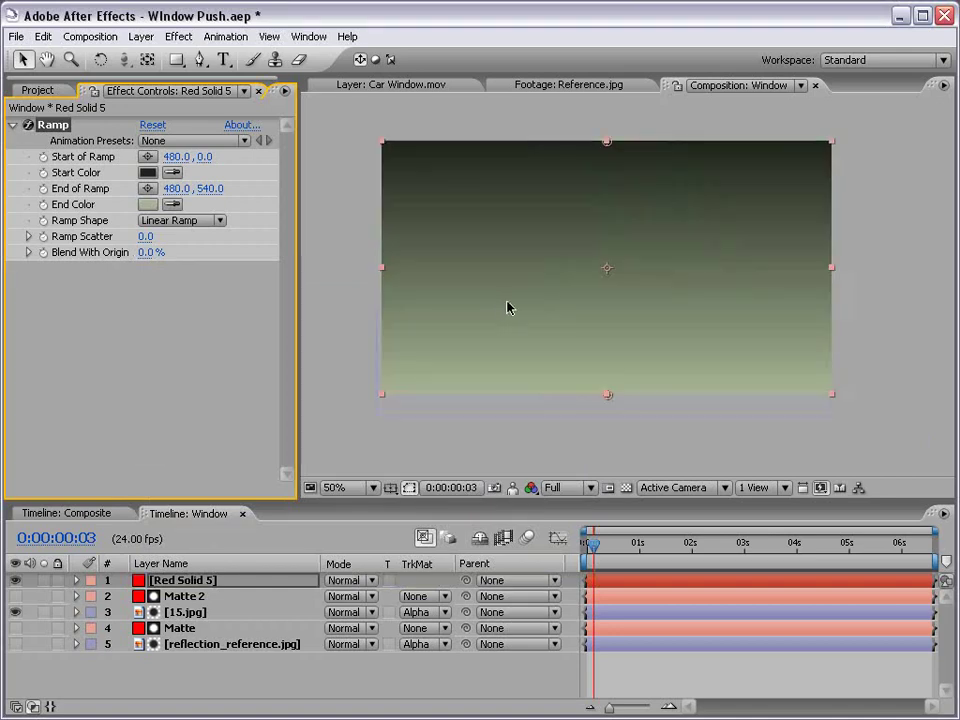
# - Duplicate the Matte 2 layer and place the copy directly above the Red Solid 5 layer
pyautogui.click(165, 596)
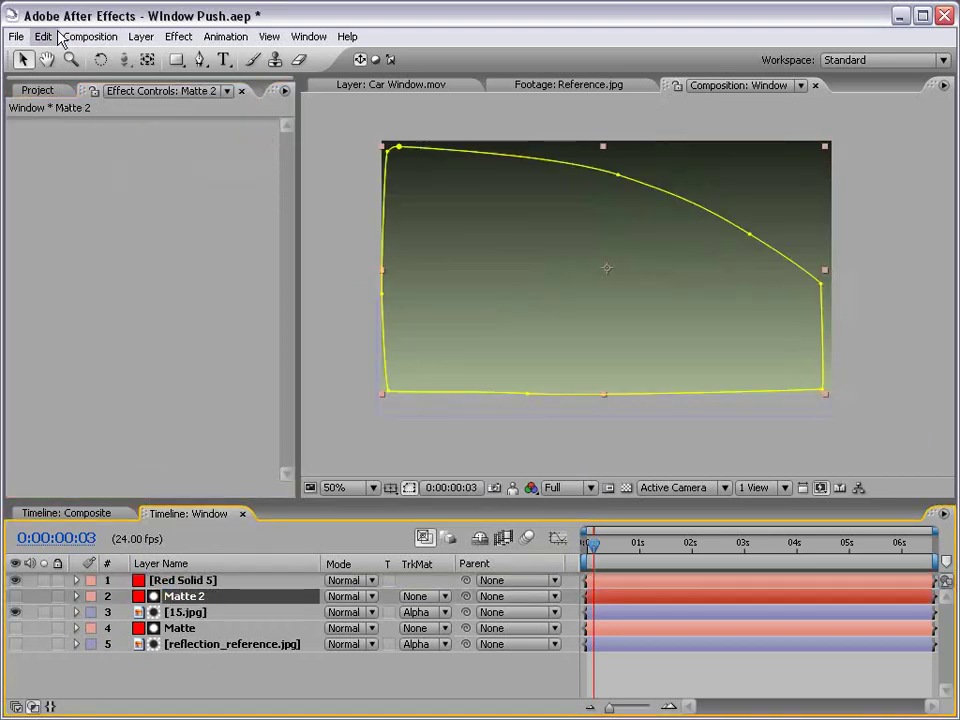
pyautogui.click(43, 36)
pyautogui.click(70, 200)
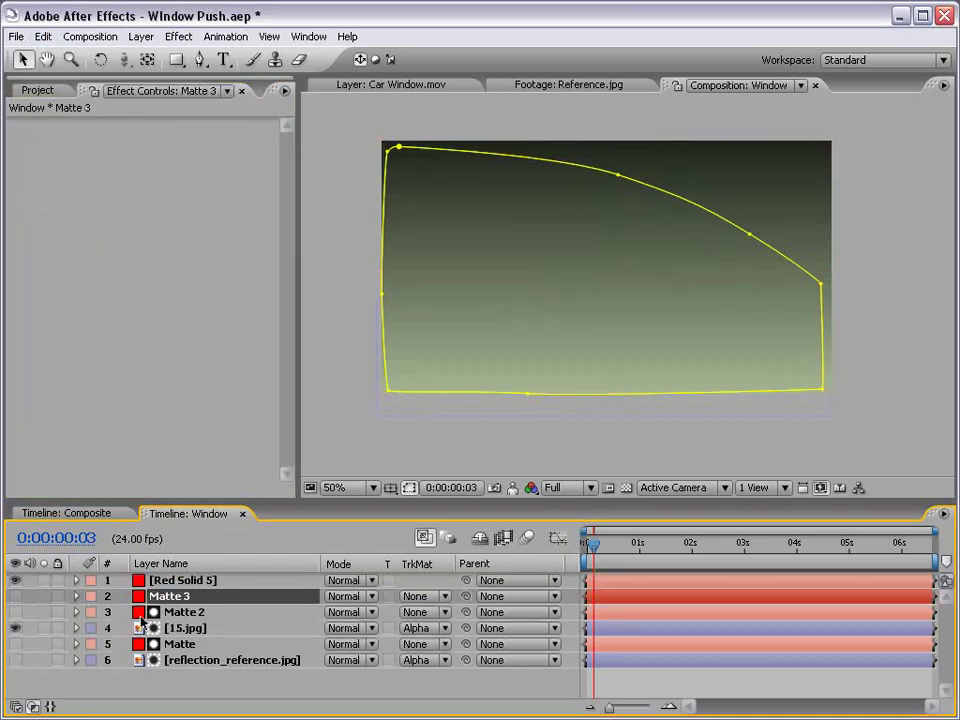
pyautogui.hotkey('ctrl', ']')
# - Rename the Red Solid 5 layer as Gradient
pyautogui.click(165, 597)
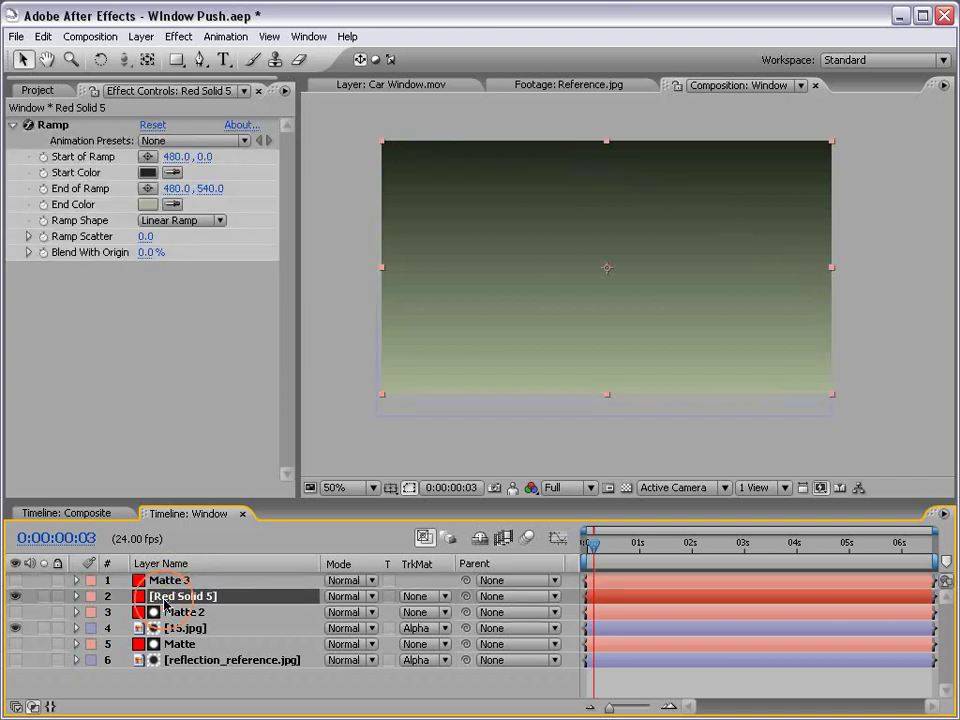
pyautogui.press('Return')
pyautogui.write('Gradient')
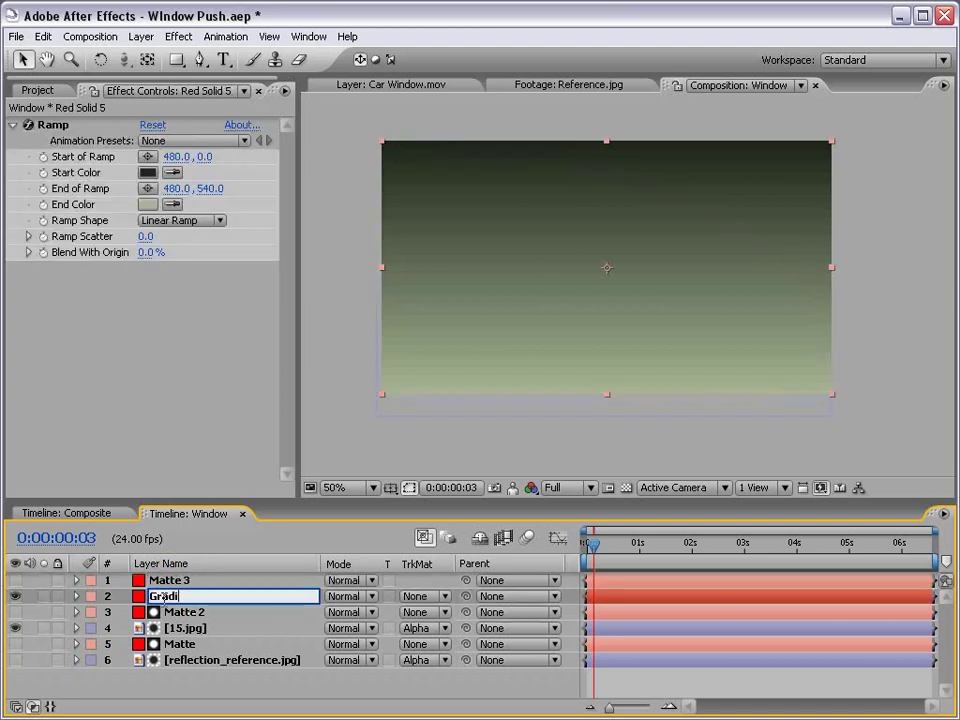
pyautogui.press('Return')
# - Change the Gradient layer's solid color to a deep green in its solid settings
pyautogui.click(141, 36)
pyautogui.click(177, 72)
pyautogui.click(392, 463)
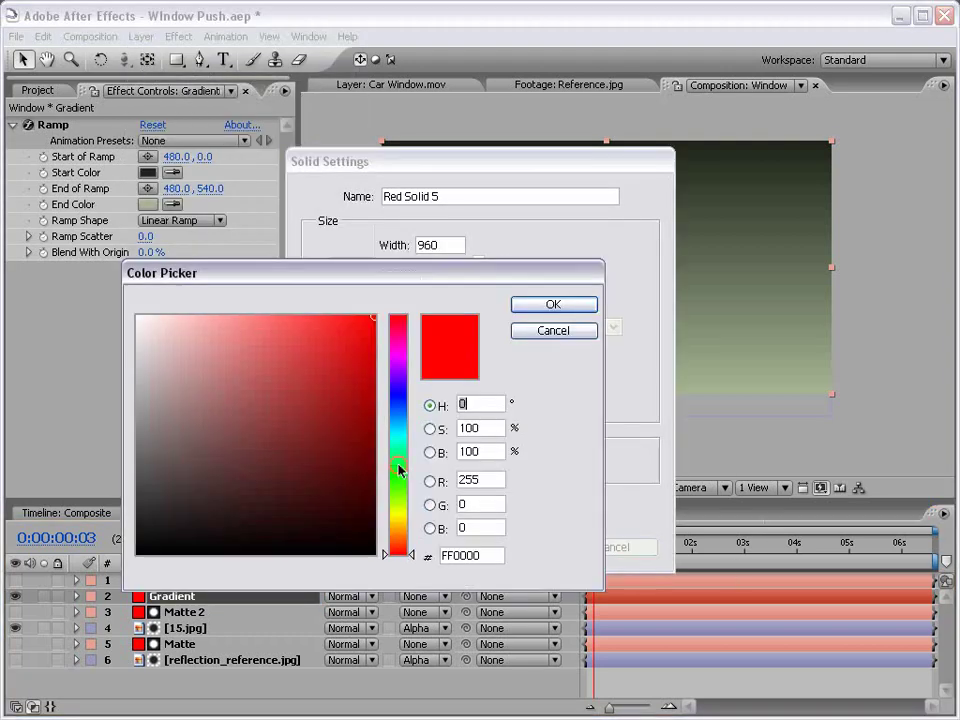
pyautogui.click(394, 473)
pyautogui.click(374, 428)
pyautogui.click(553, 304)
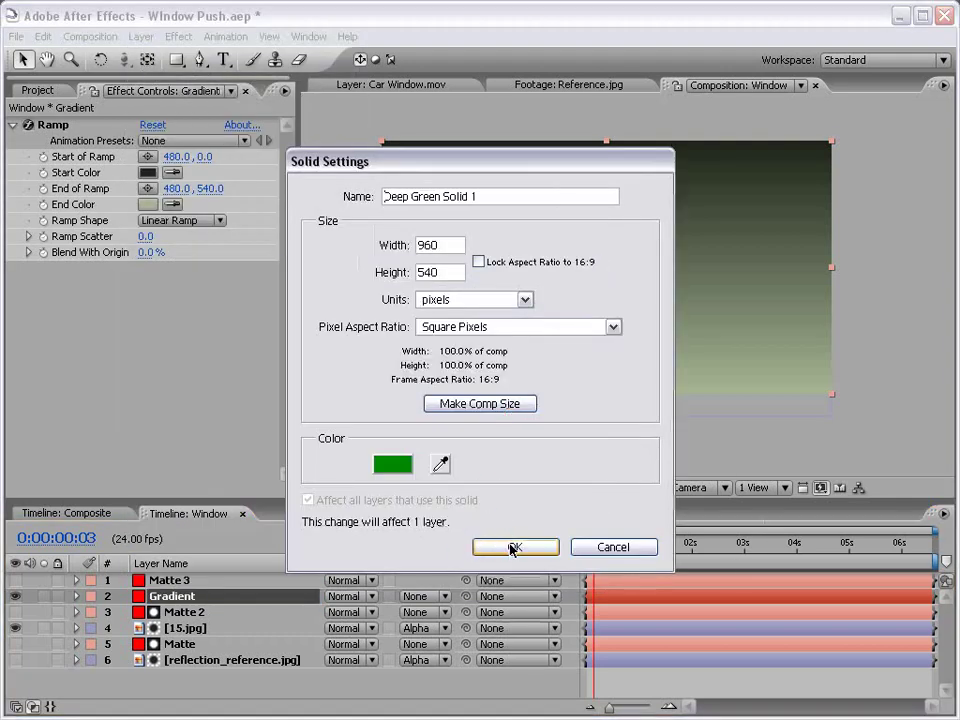
pyautogui.click(522, 544)
# - Set the Gradient layer's track matte to Alpha Matte using Matte 3
pyautogui.click(174, 598)
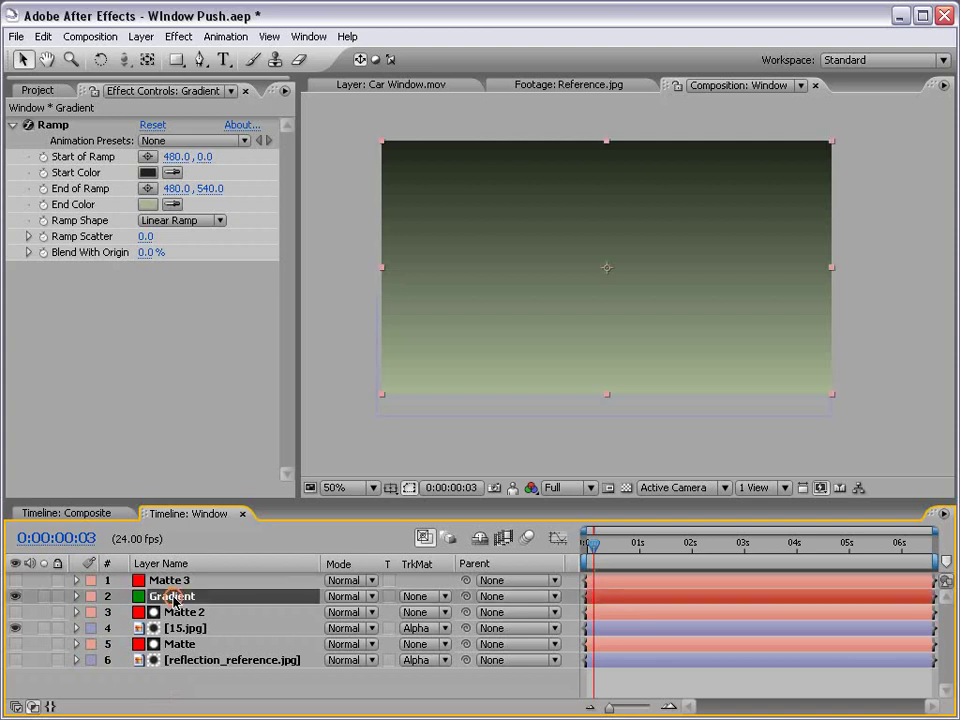
pyautogui.click(407, 600)
pyautogui.click(420, 624)
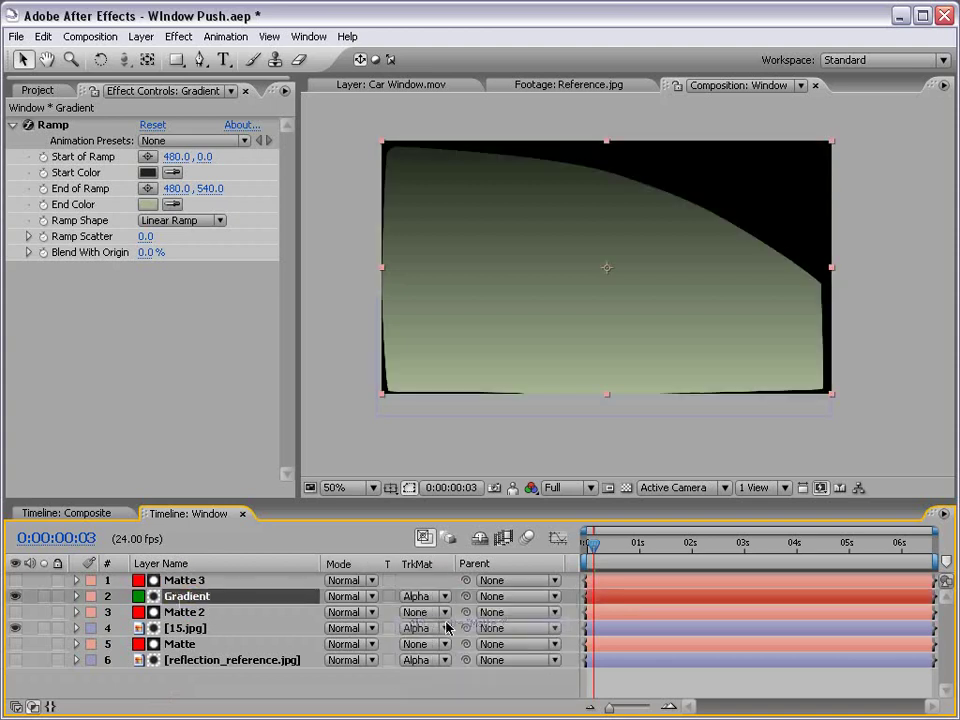
pyautogui.click(651, 680)
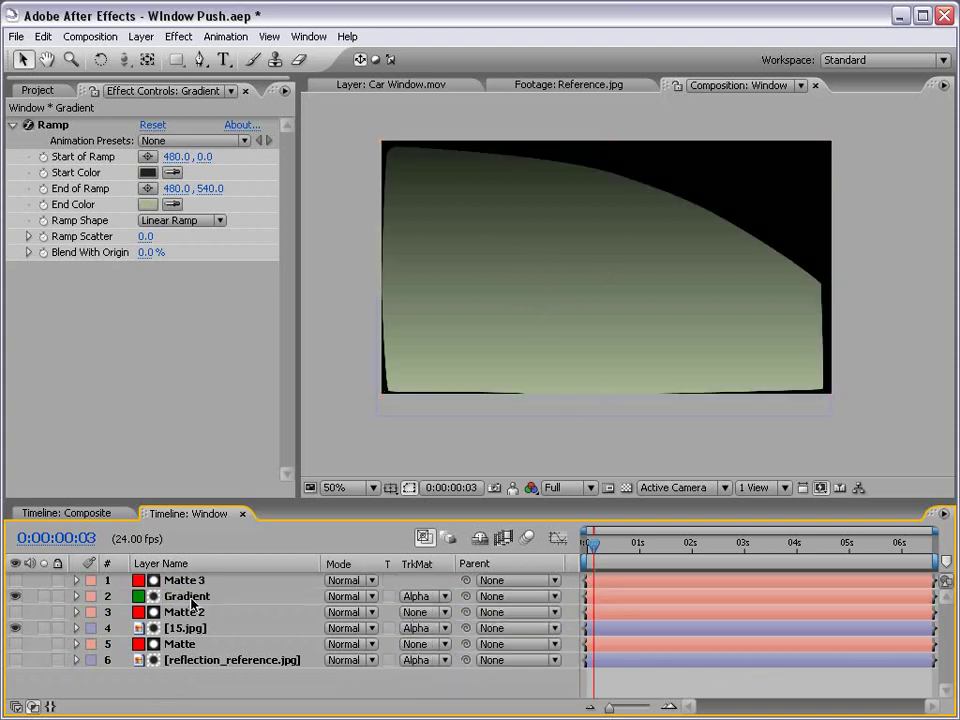
# - Set the Gradient layer's opacity to 58%
pyautogui.click(144, 598)
pyautogui.press('t')
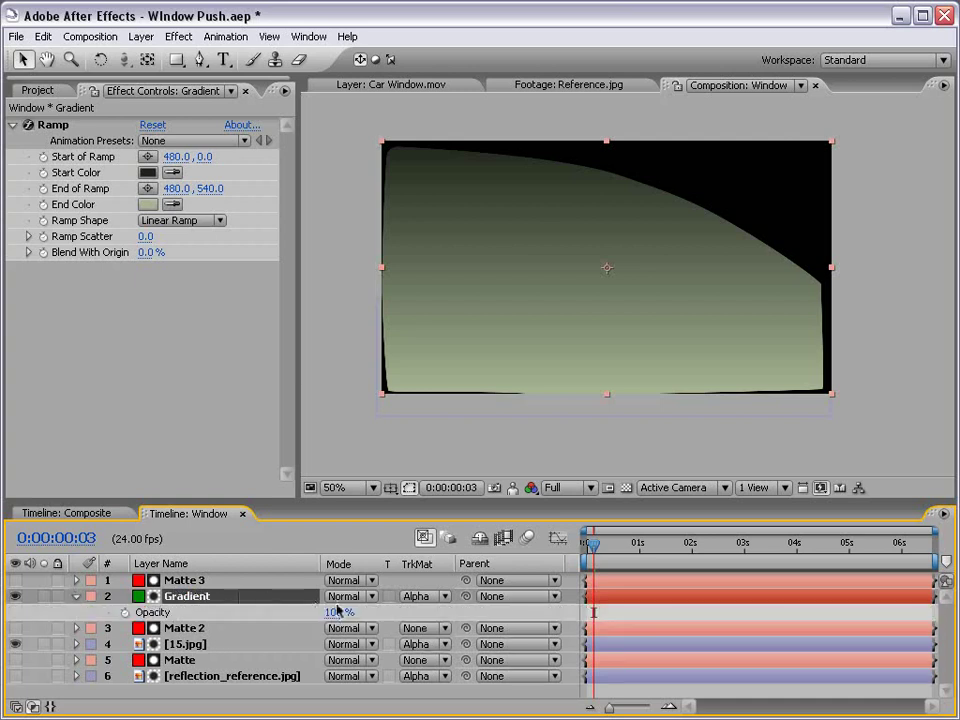
pyautogui.moveTo(338, 612); pyautogui.dragTo(297, 610)
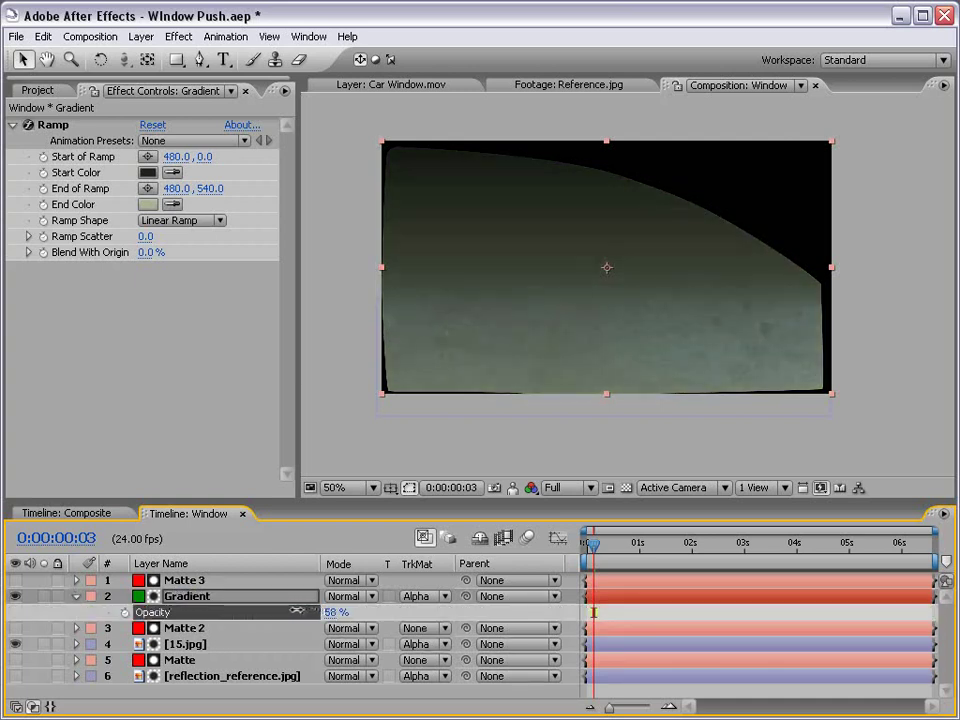
# - Move Matte 3 and Gradient together to the bottom of the layer stack, and make the reflection_reference.jpg layer visible
pyautogui.click(182, 582)
pyautogui.keyDown('shift'); pyautogui.click(178, 598); pyautogui.keyUp('shift')
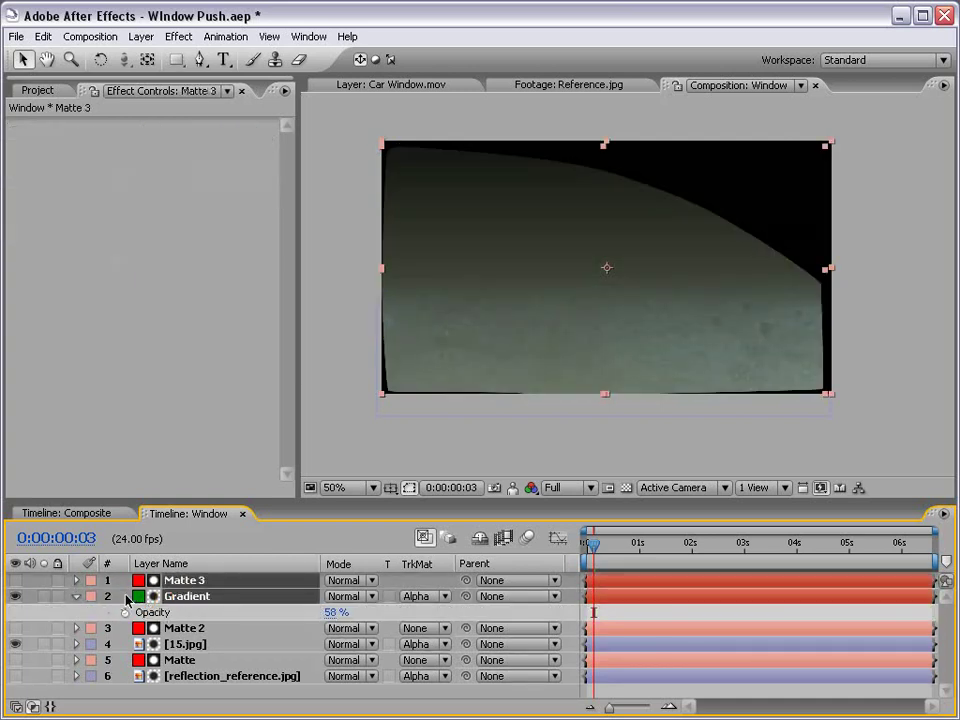
pyautogui.moveTo(187, 590); pyautogui.dragTo(192, 684)
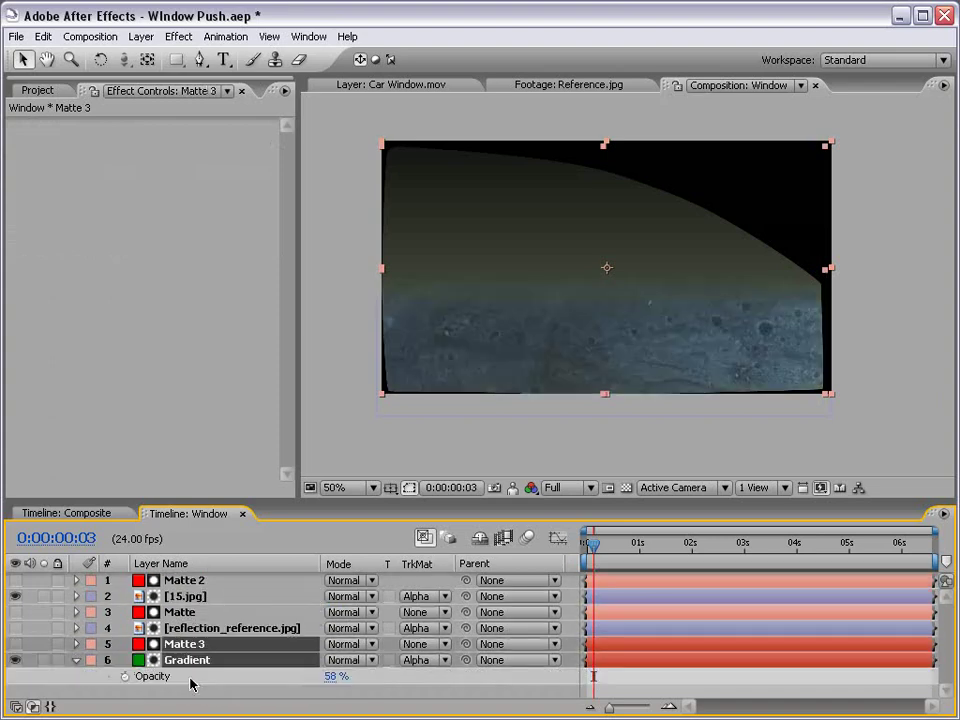
pyautogui.click(174, 680)
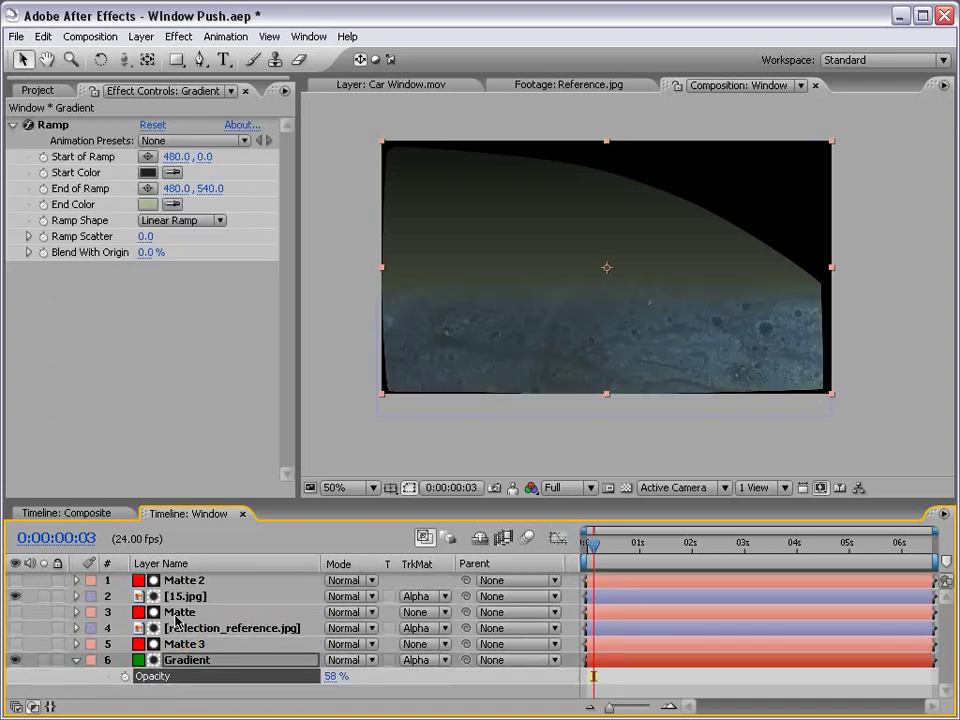
pyautogui.click(15, 628)
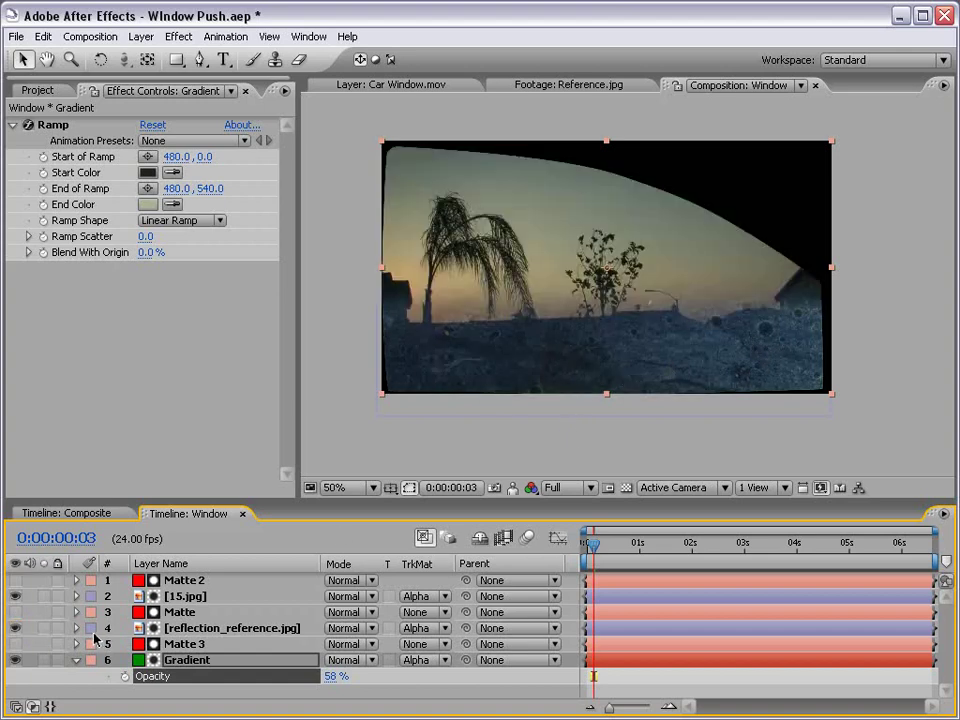
# - Set the opacity of the 15.jpg layer to 45% and save the project
pyautogui.click(150, 600)
pyautogui.press('t')
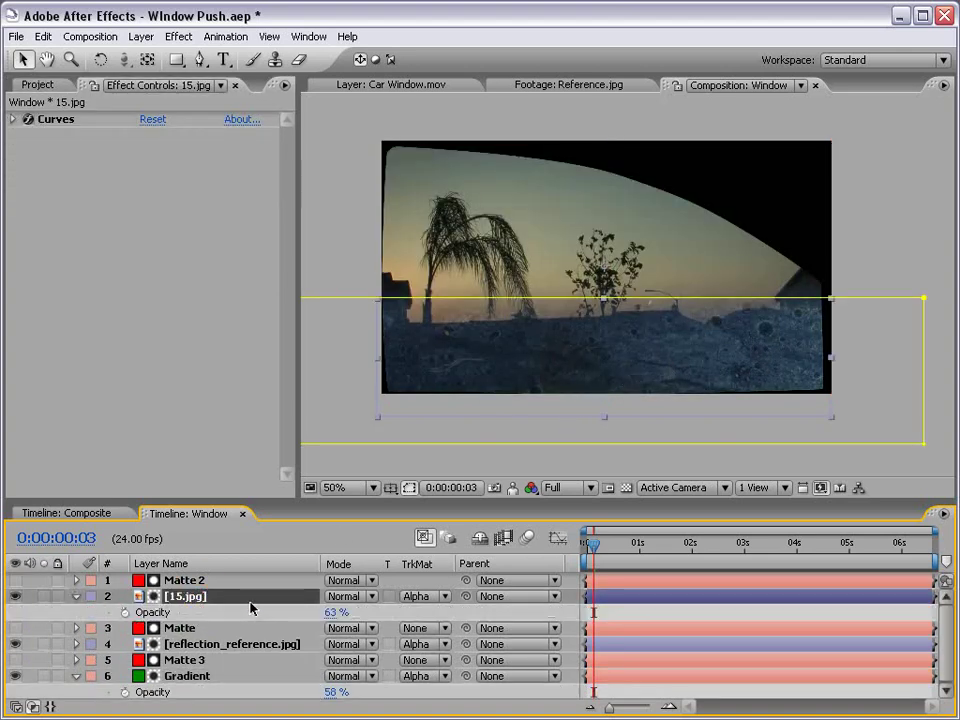
pyautogui.moveTo(328, 613); pyautogui.dragTo(320, 615)
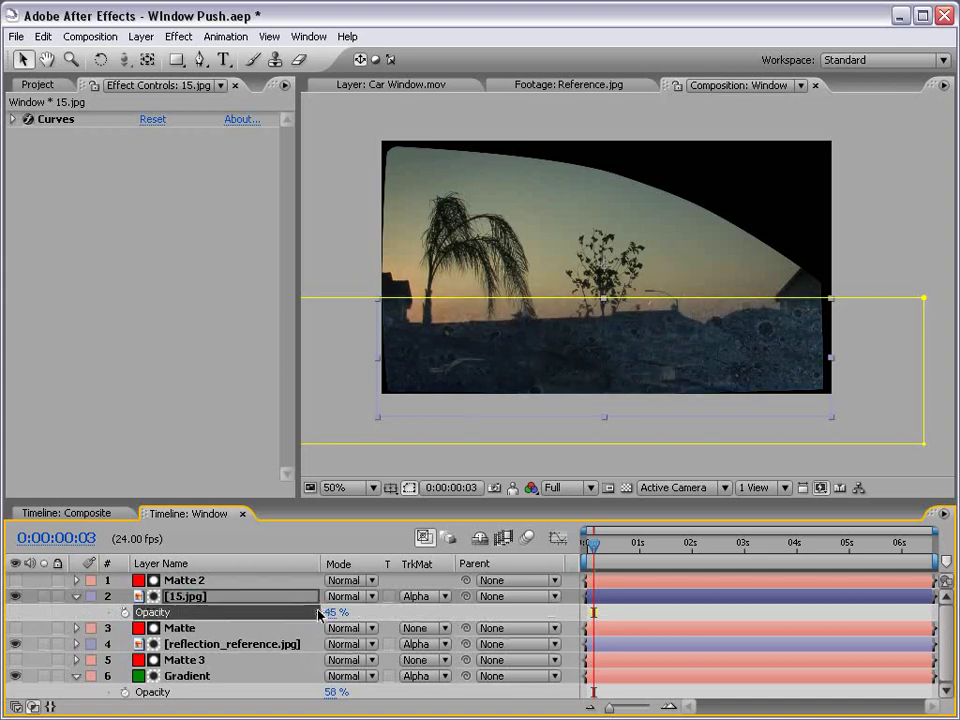
pyautogui.click(444, 611)
pyautogui.hotkey('ctrl', 's')
pyautogui.click(76, 597)
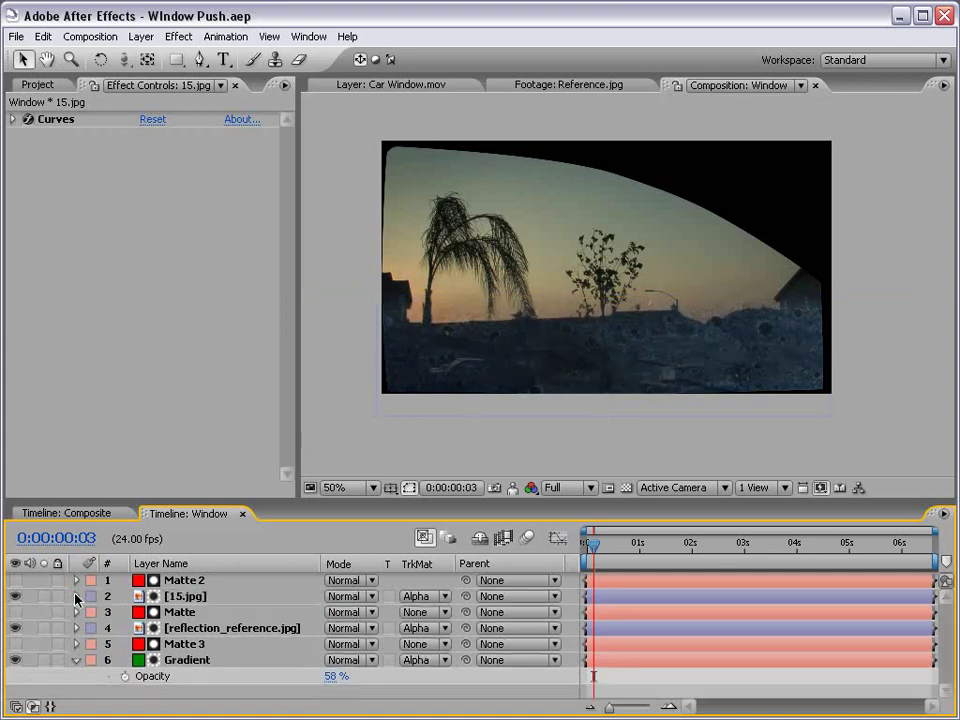
# - Move the Matte and reflection_reference.jpg layers together to the top of the layer stack
pyautogui.click(170, 596)
pyautogui.click(170, 612)
pyautogui.keyDown('ctrl'); pyautogui.click(178, 628); pyautogui.keyUp('ctrl')
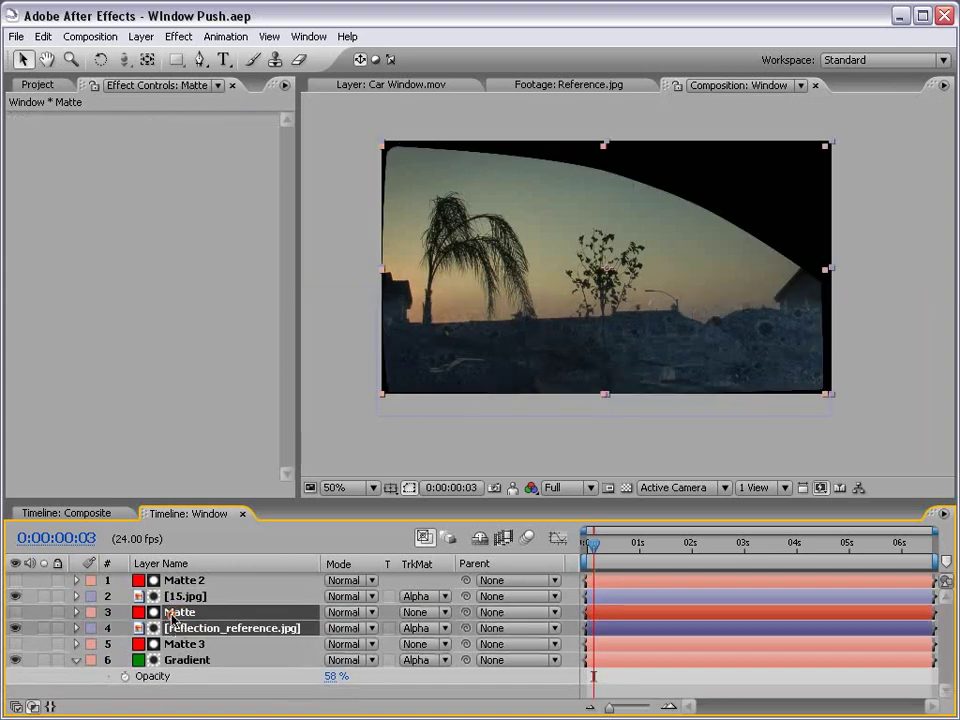
pyautogui.moveTo(178, 628); pyautogui.dragTo(192, 583)
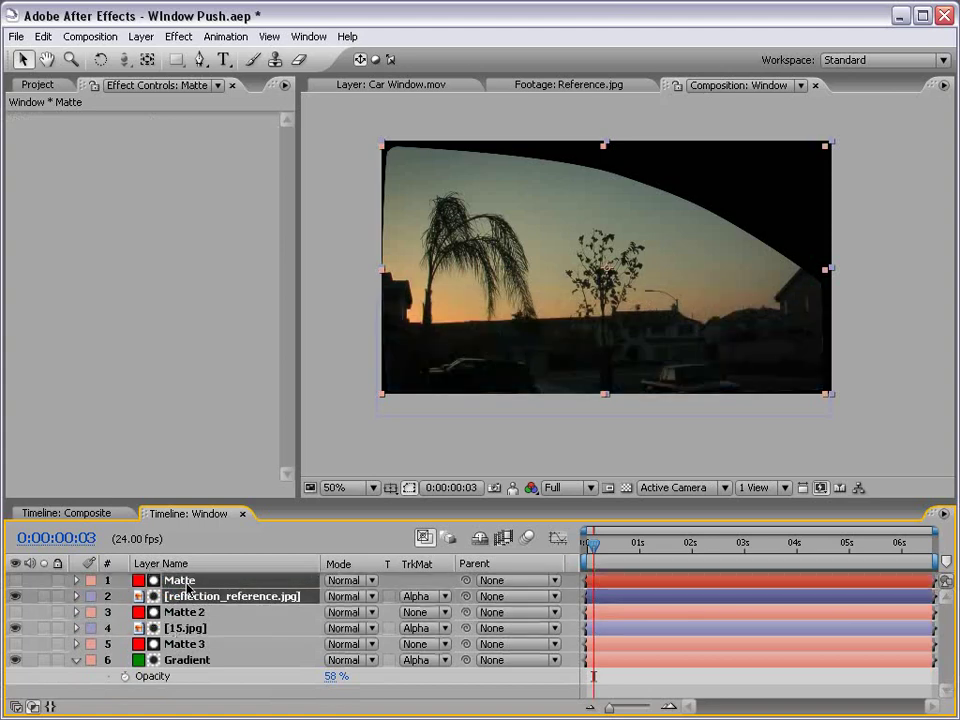
# - Set the opacity of the reflection_reference.jpg layer to 64%, save the project and inspect the composition enlarged
pyautogui.click(200, 596)
pyautogui.press('t')
pyautogui.moveTo(326, 612); pyautogui.dragTo(300, 613)
pyautogui.click(645, 617)
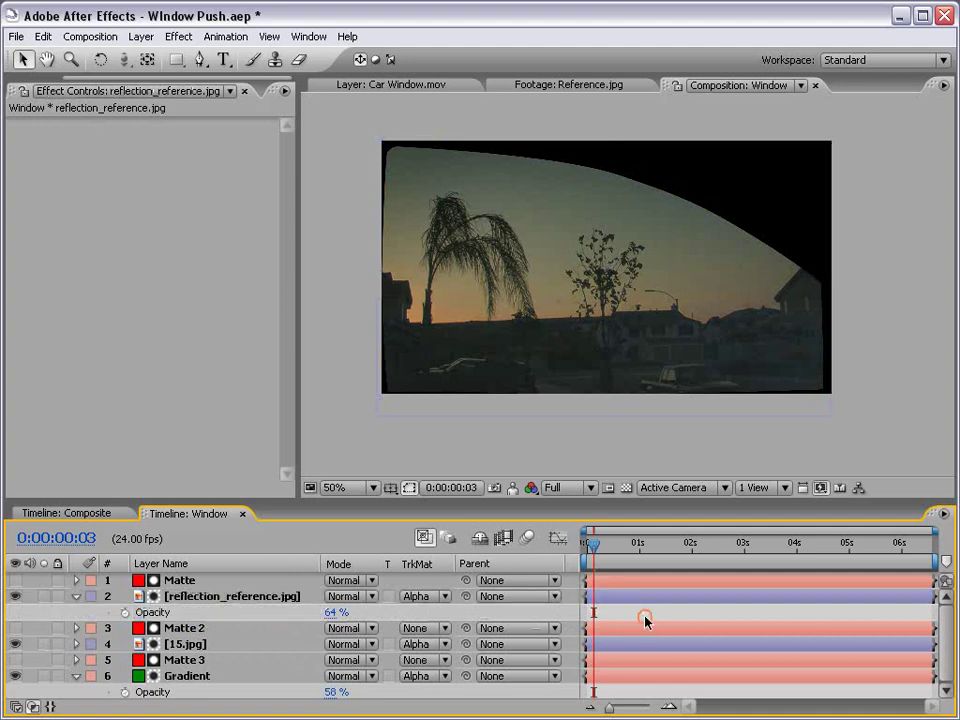
pyautogui.hotkey('ctrl', 's')
pyautogui.press('`')
pyautogui.press('.')
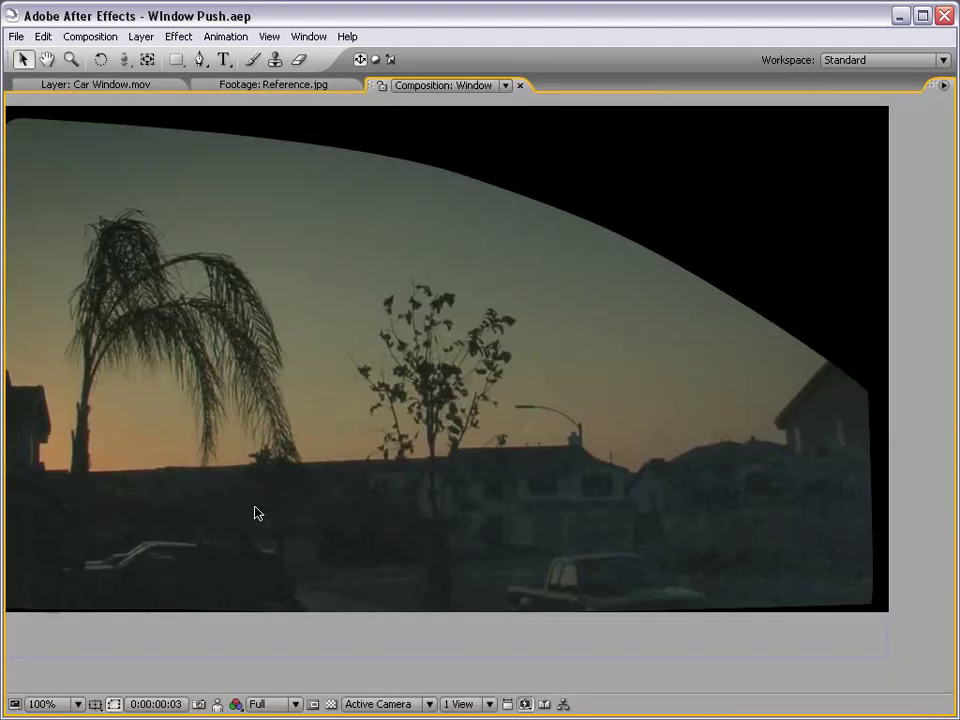
pyautogui.press('`')
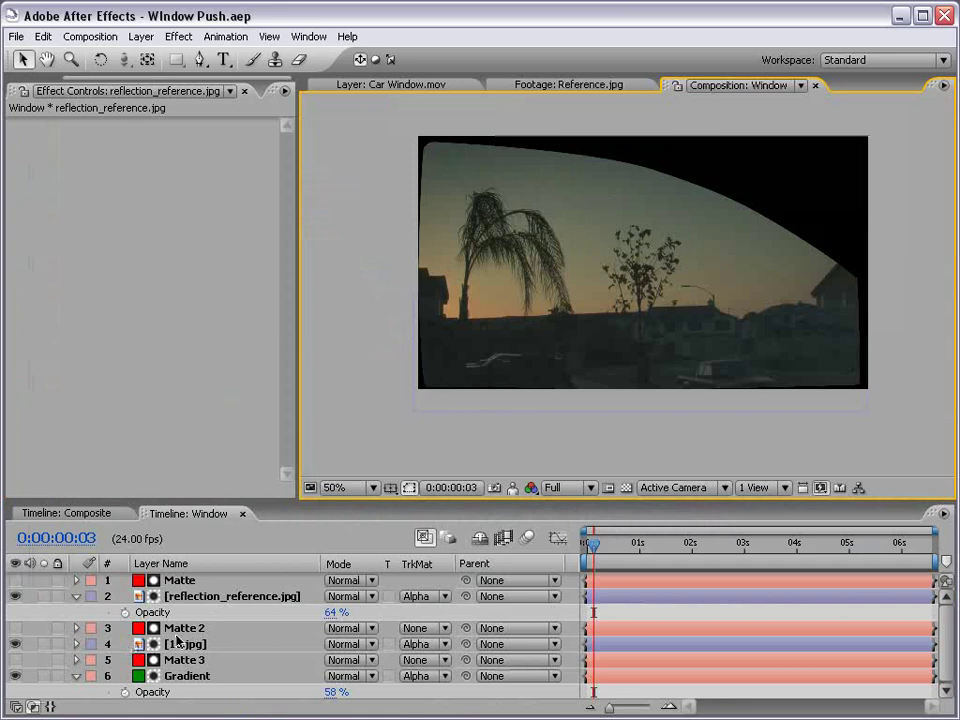
pyautogui.press('space')
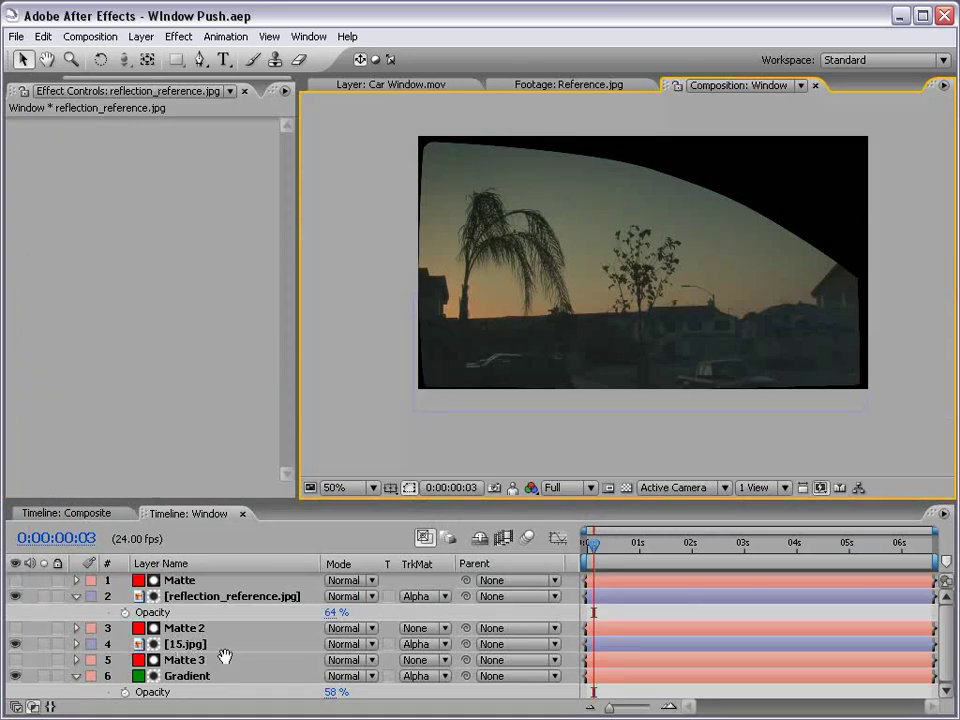
pyautogui.moveTo(223, 656); pyautogui.dragTo(223, 606)
# - Try several blending modes on reflection_reference.jpg, set it to Multiply, and compare the image with the layer hidden and shown
pyautogui.click(226, 596)
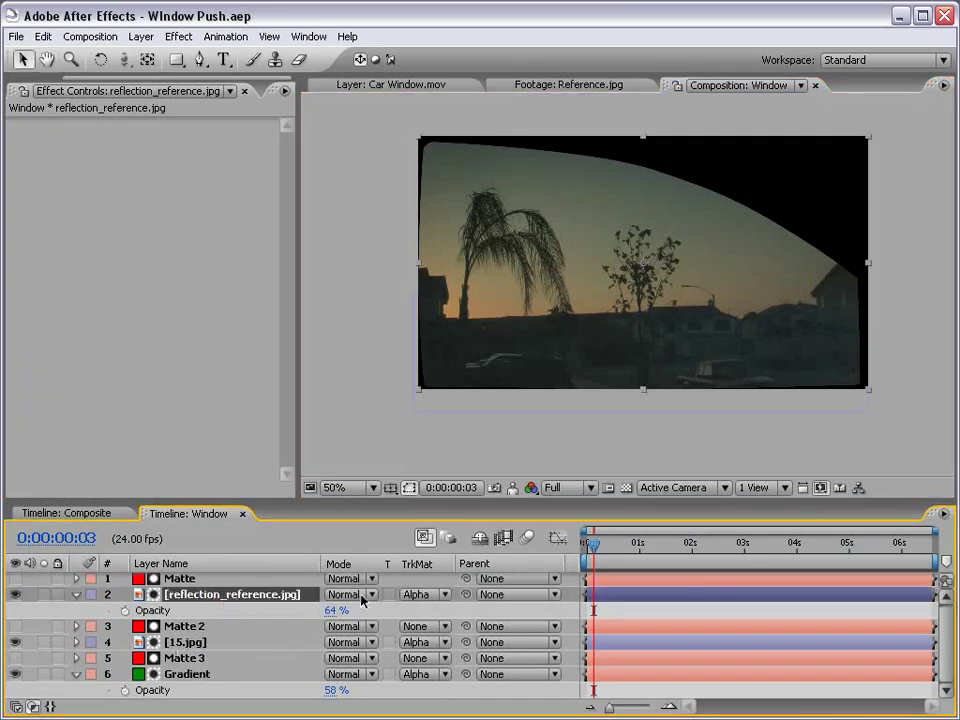
pyautogui.click(350, 595)
pyautogui.click(350, 653)
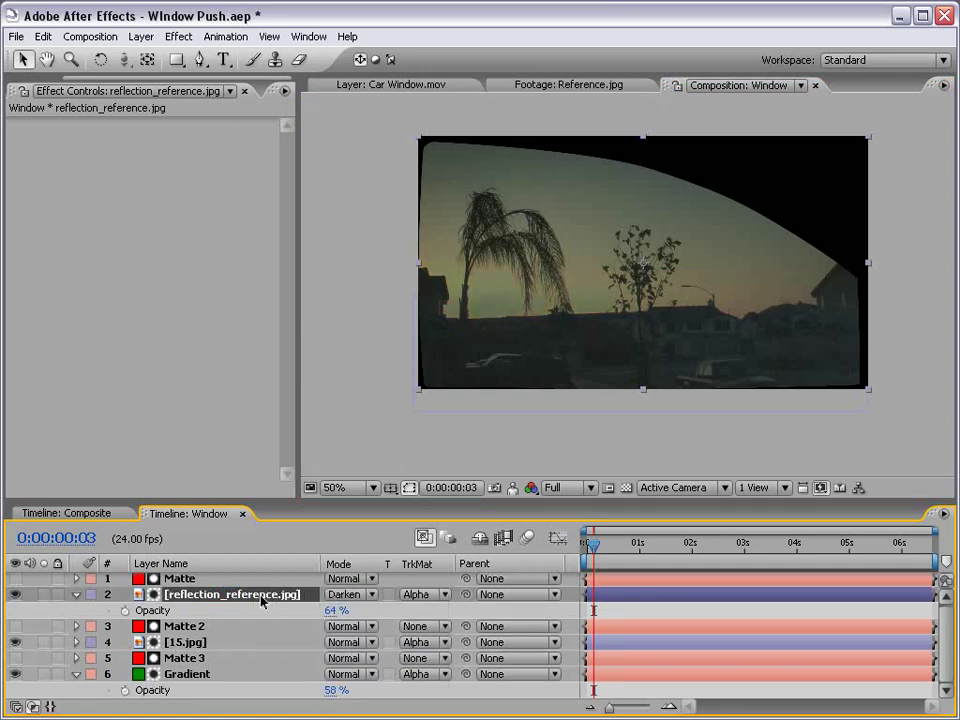
pyautogui.hotkey('shift', '=')
pyautogui.click(345, 595)
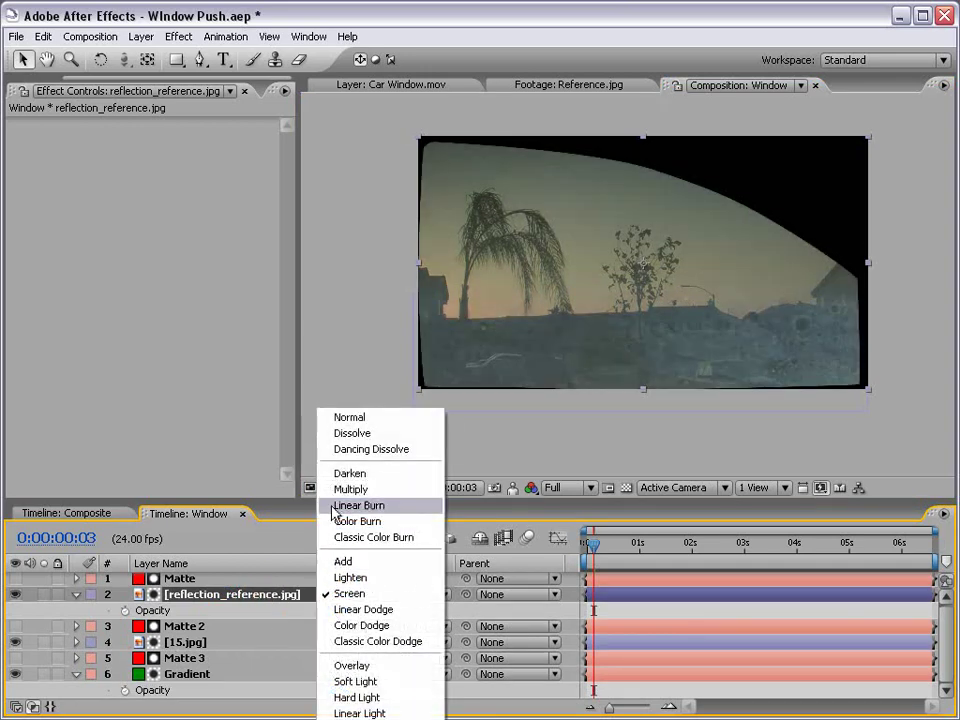
pyautogui.click(345, 491)
pyautogui.press('`')
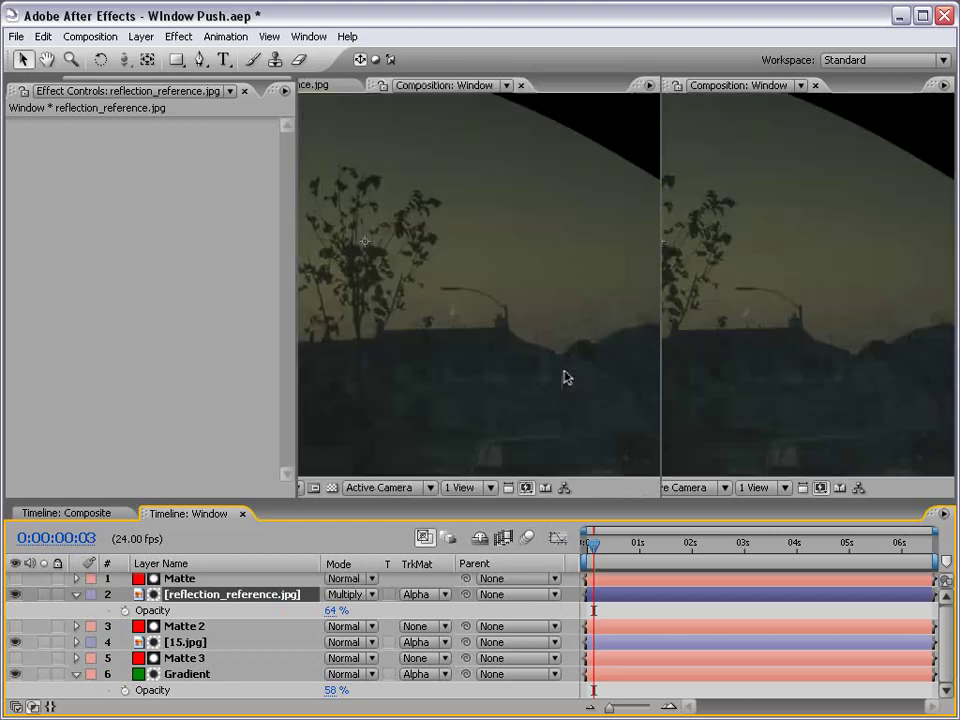
pyautogui.press('`')
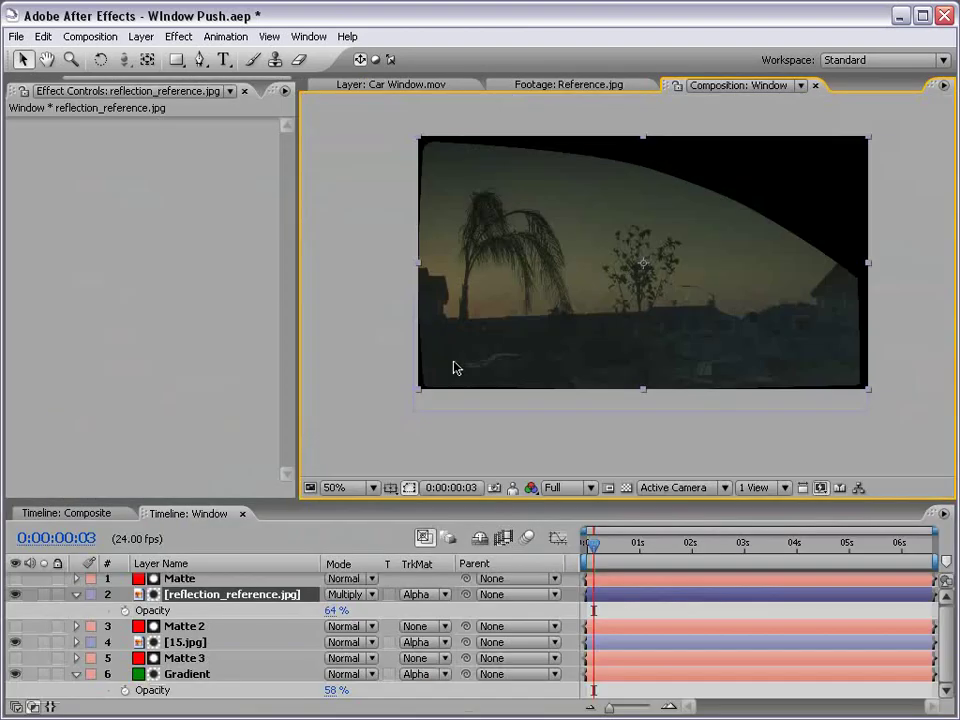
pyautogui.click(14, 595)
pyautogui.click(14, 595)
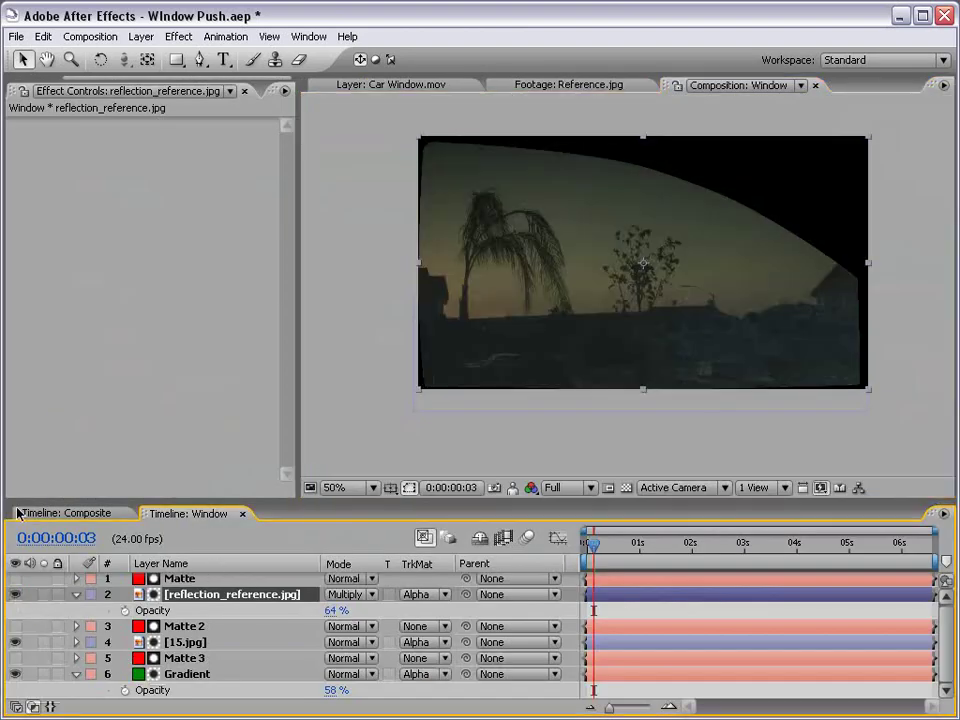
# - Boost the contrast of reflection_reference.jpg with an S-shaped RGB curve in a Curves effect, and save the project
pyautogui.click(185, 40)
pyautogui.moveTo(240, 223)
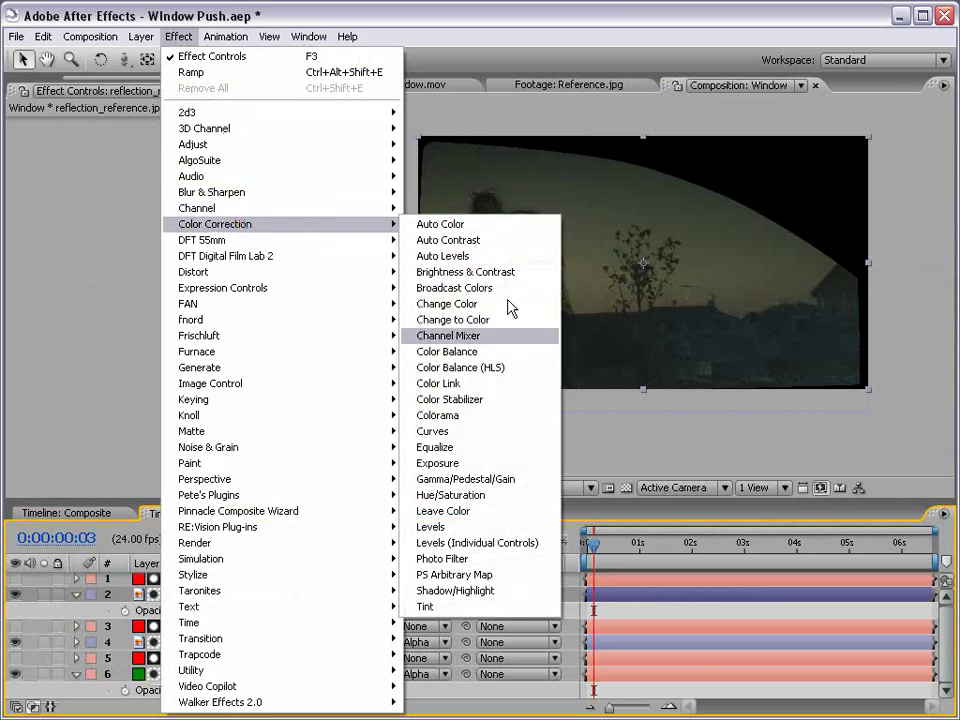
pyautogui.click(433, 431)
pyautogui.moveTo(146, 260); pyautogui.dragTo(130, 218)
pyautogui.click(96, 285)
pyautogui.moveTo(98, 287); pyautogui.dragTo(96, 295)
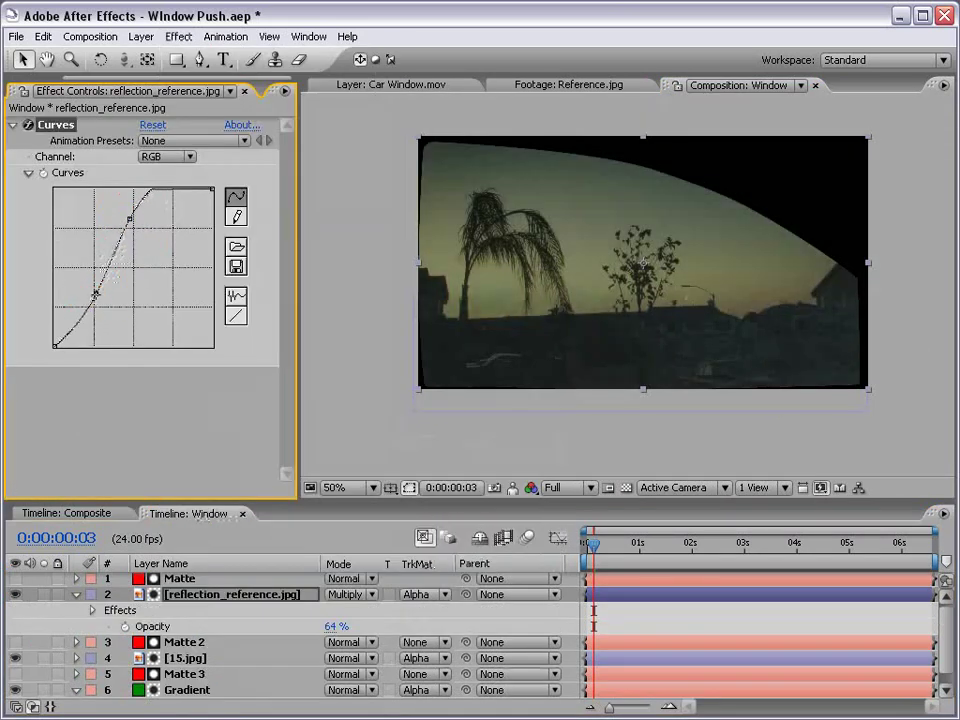
pyautogui.click(543, 432)
pyautogui.scroll(1, 601, 270)
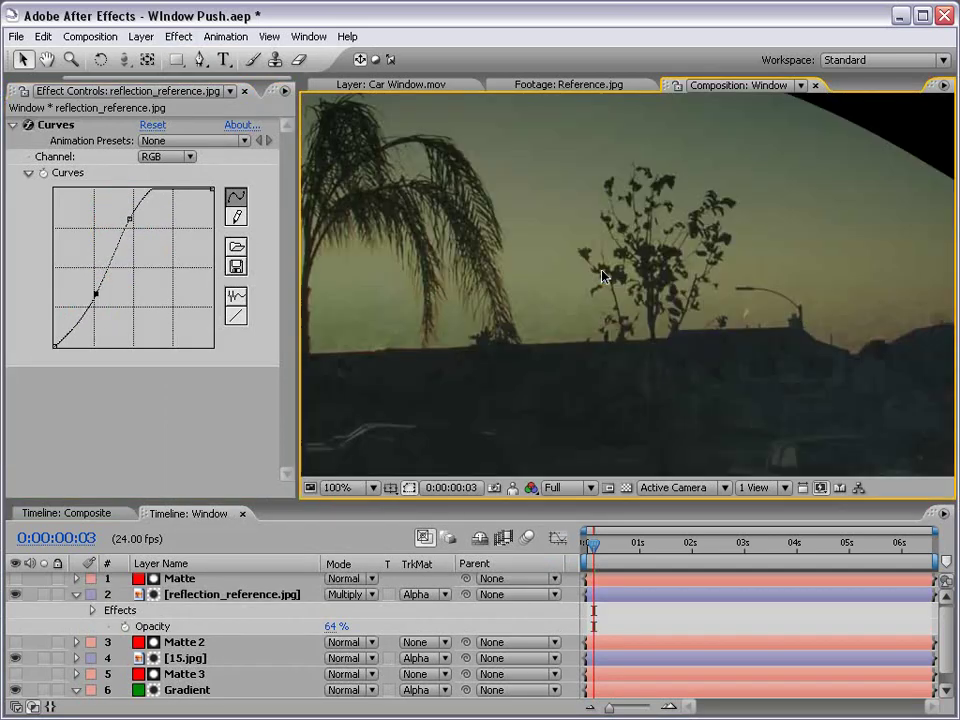
pyautogui.scroll(-1, 601, 270)
pyautogui.hotkey('ctrl', 's')
# - Compare the window composition with the stored snapshot of the real car window
pyautogui.click(36, 514)
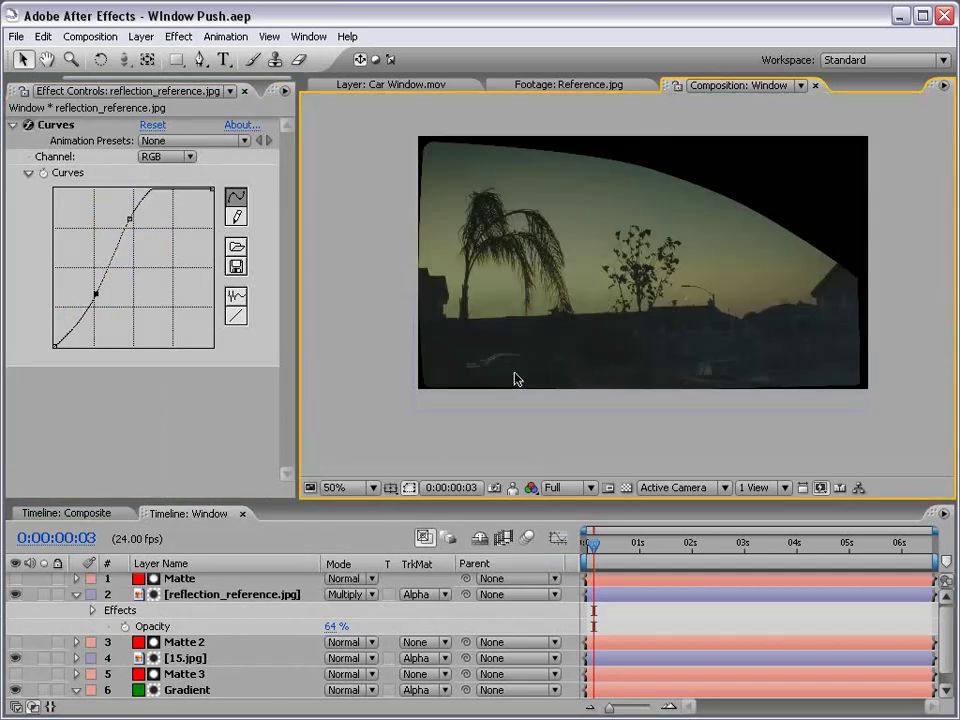
pyautogui.press('F5')
pyautogui.press('F5')
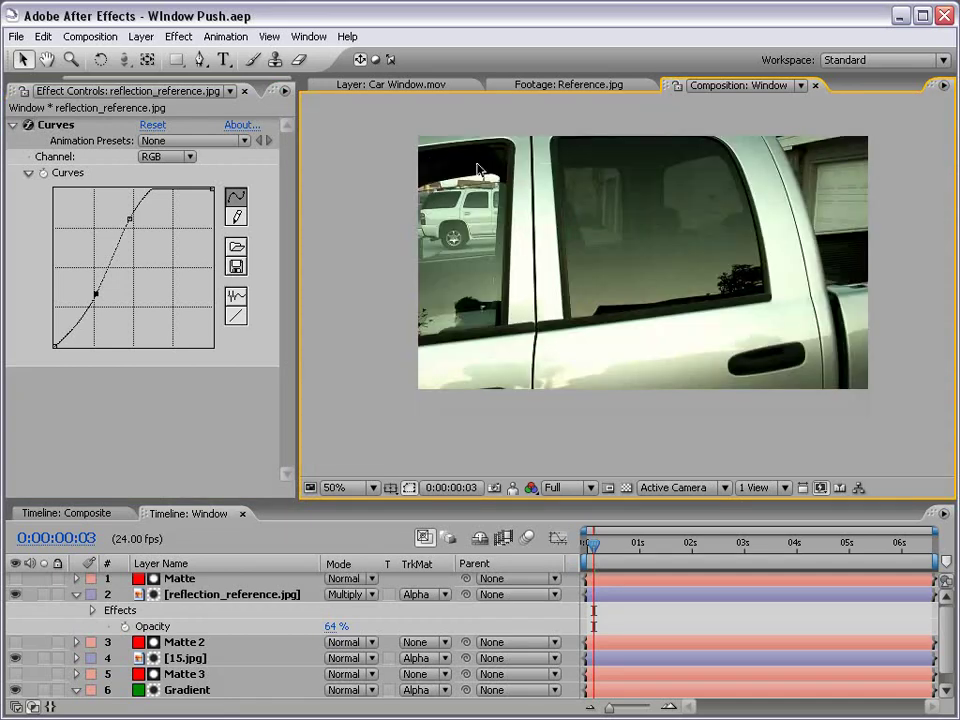
# - Review the window layer over the truck in the Composite composition, and turn on the transparency grid in the Window composition
pyautogui.click(68, 512)
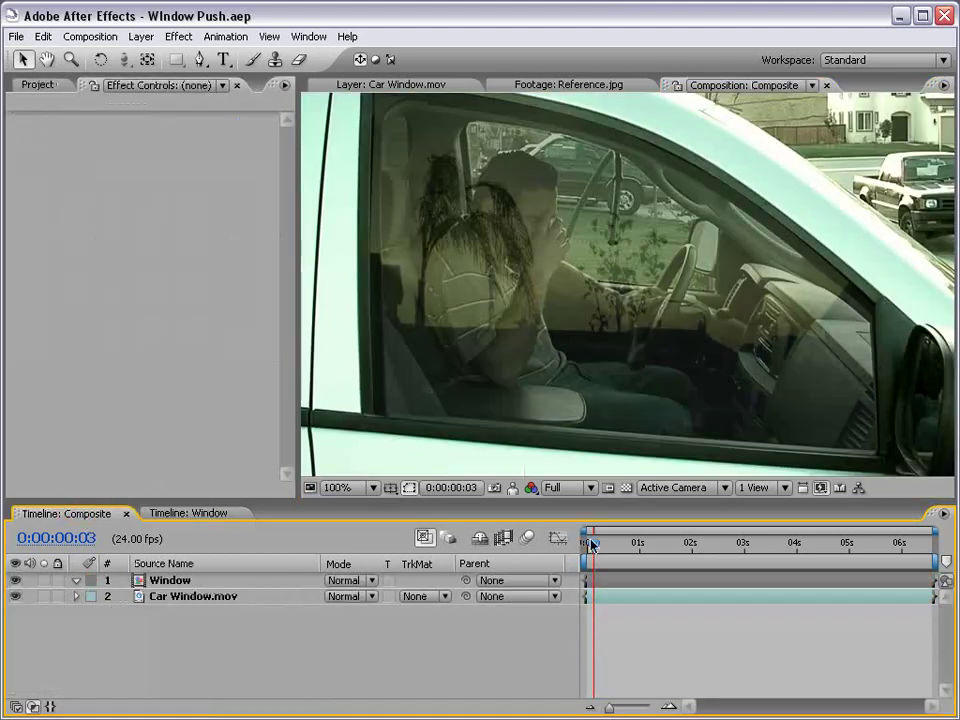
pyautogui.scroll(-1, 611, 342)
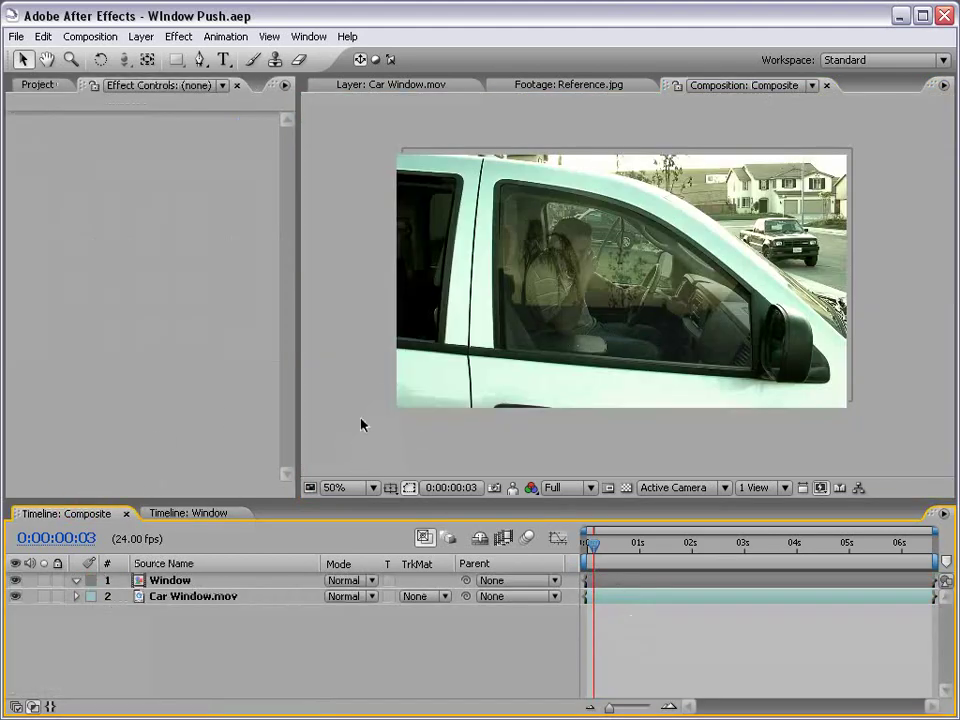
pyautogui.click(165, 513)
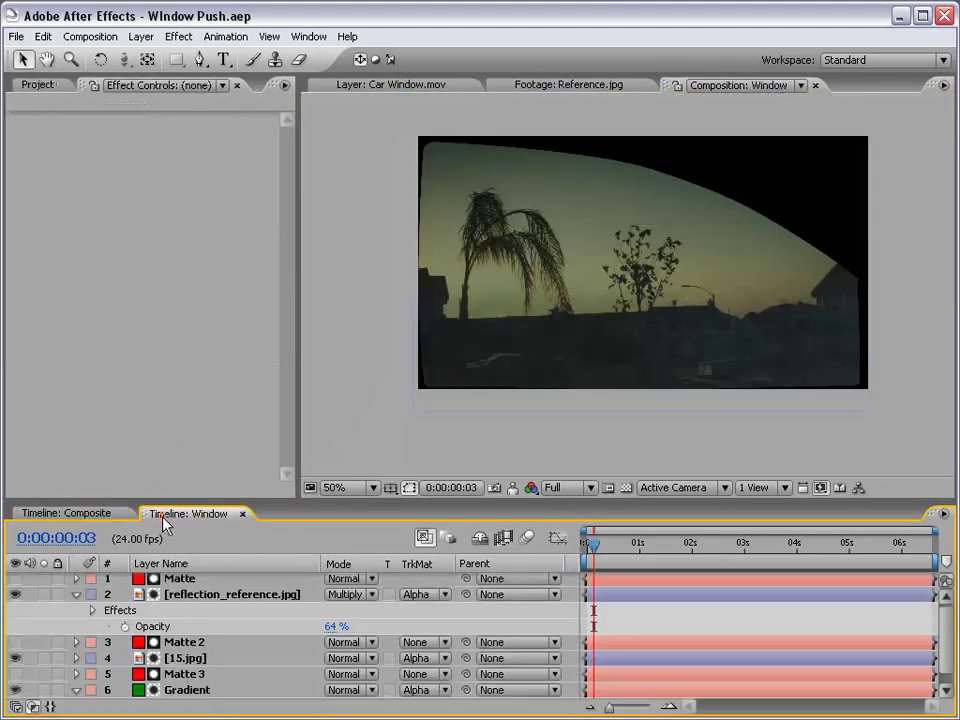
pyautogui.click(627, 488)
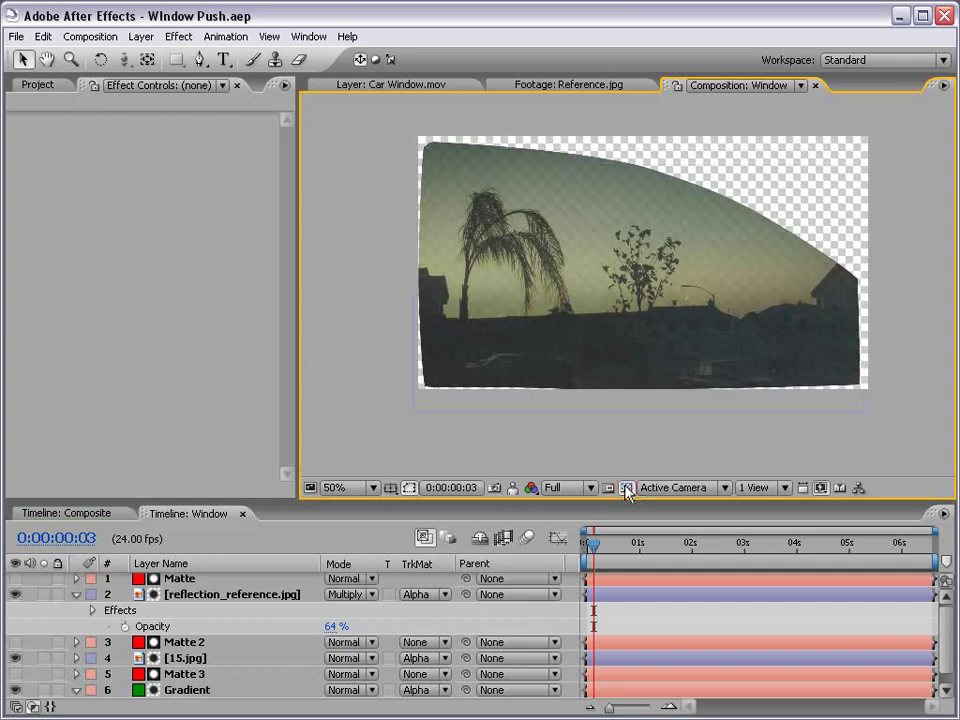
# - Collapse the reflection_reference.jpg properties and raise the opacity of the Gradient layer in the Window composition
pyautogui.click(75, 597)
pyautogui.click(185, 661)
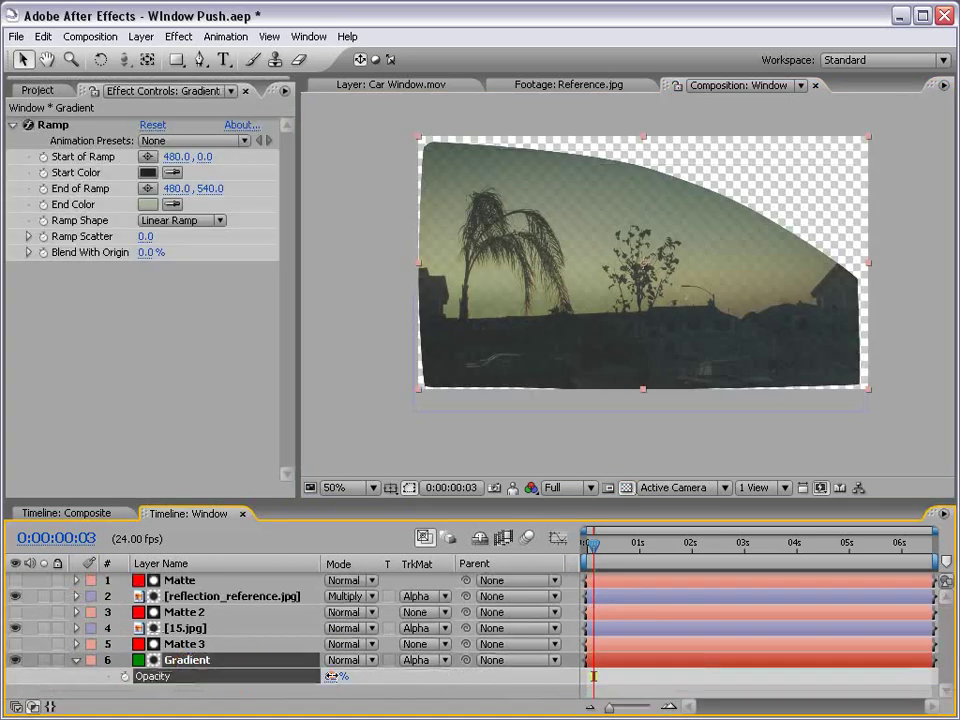
pyautogui.moveTo(330, 676); pyautogui.dragTo(385, 666)
# - Set the opacity of the Window layer in the Composite composition to 85%
pyautogui.click(72, 513)
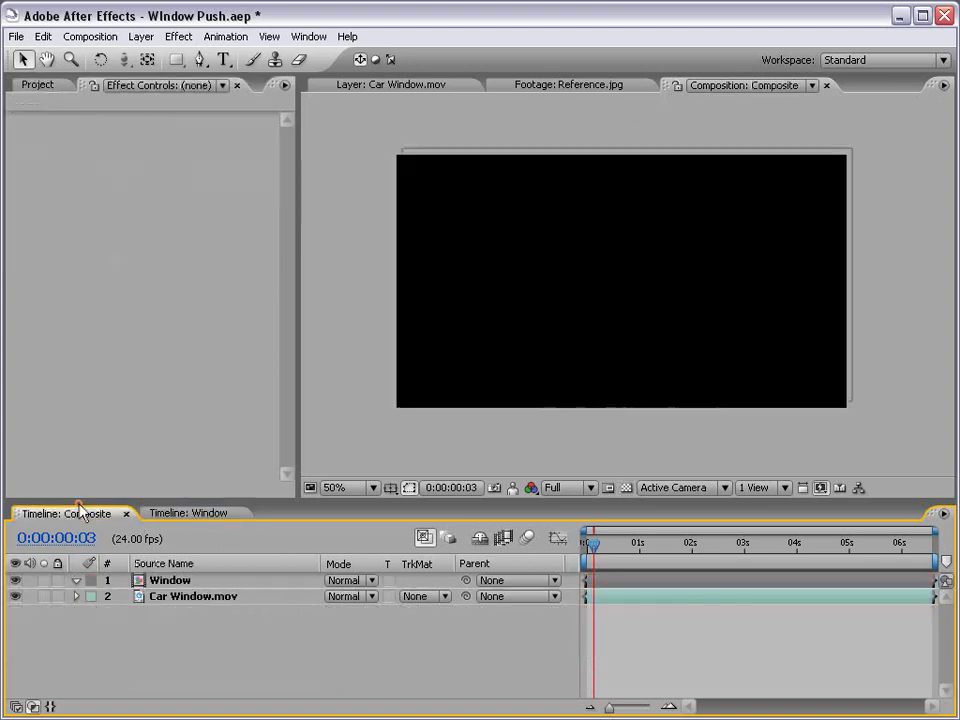
pyautogui.click(213, 583)
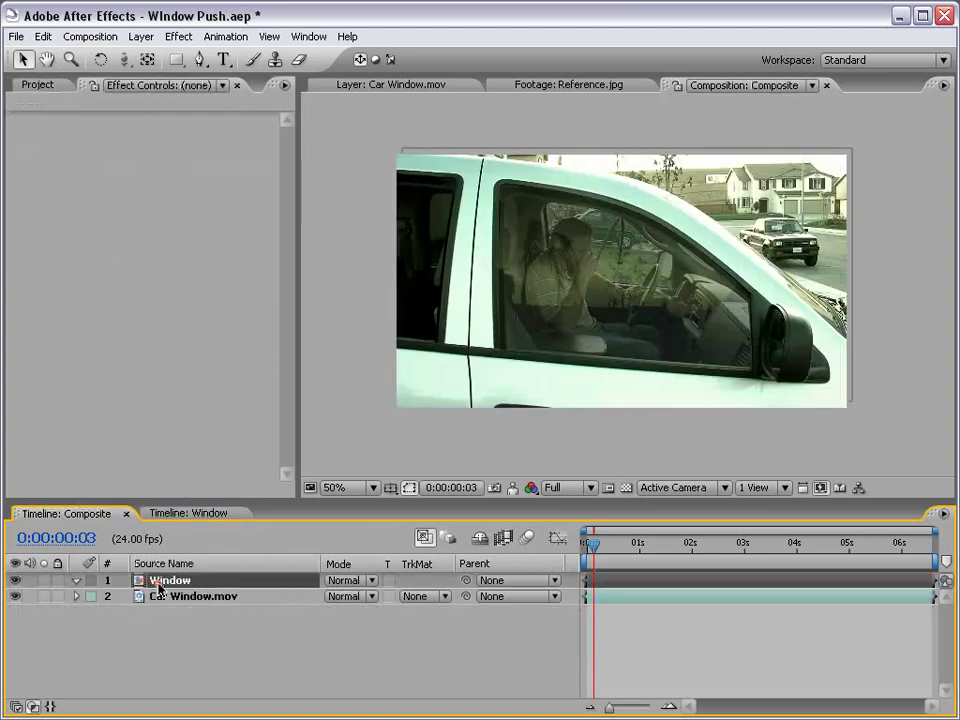
pyautogui.press('t')
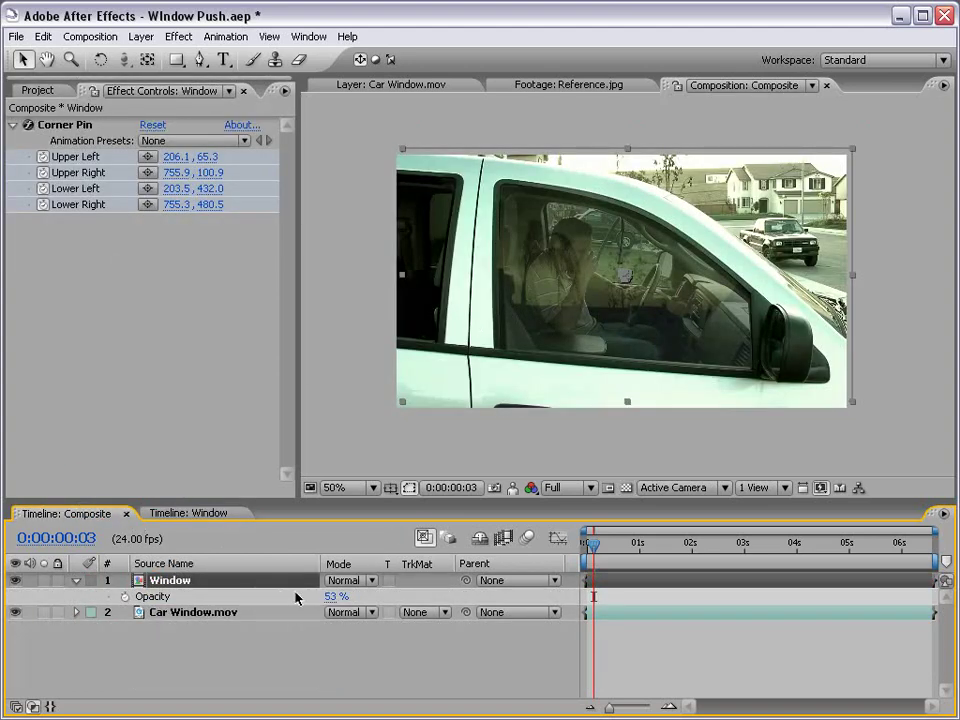
pyautogui.moveTo(336, 596); pyautogui.dragTo(404, 597)
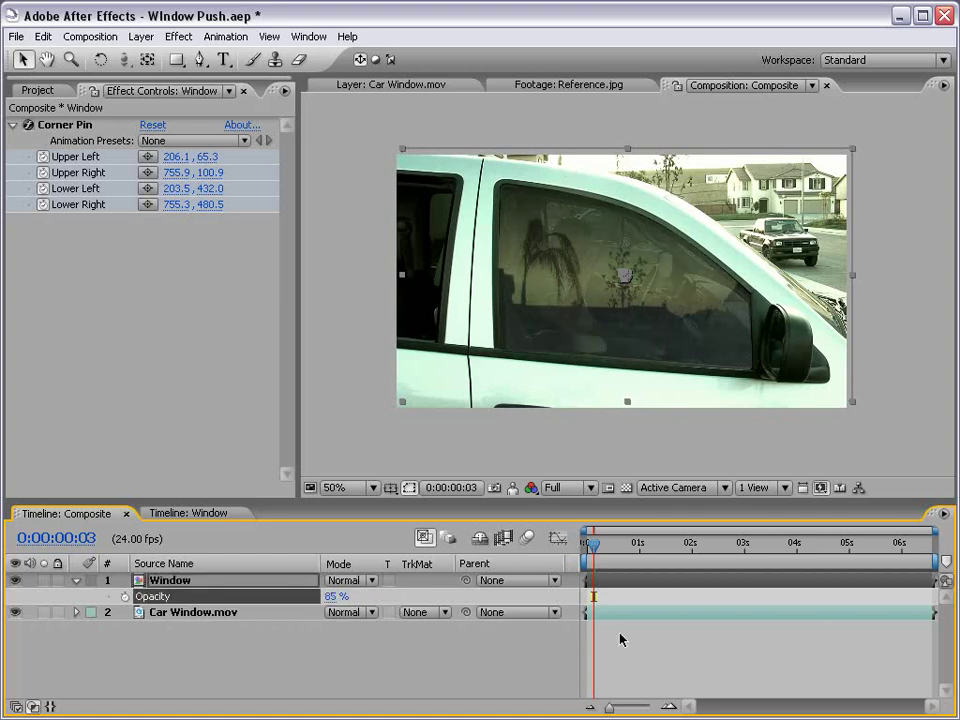
# - Compare the Composite image with the stored snapshot of the real car window and inspect the tinted window enlarged
pyautogui.click(596, 445)
pyautogui.press('.')
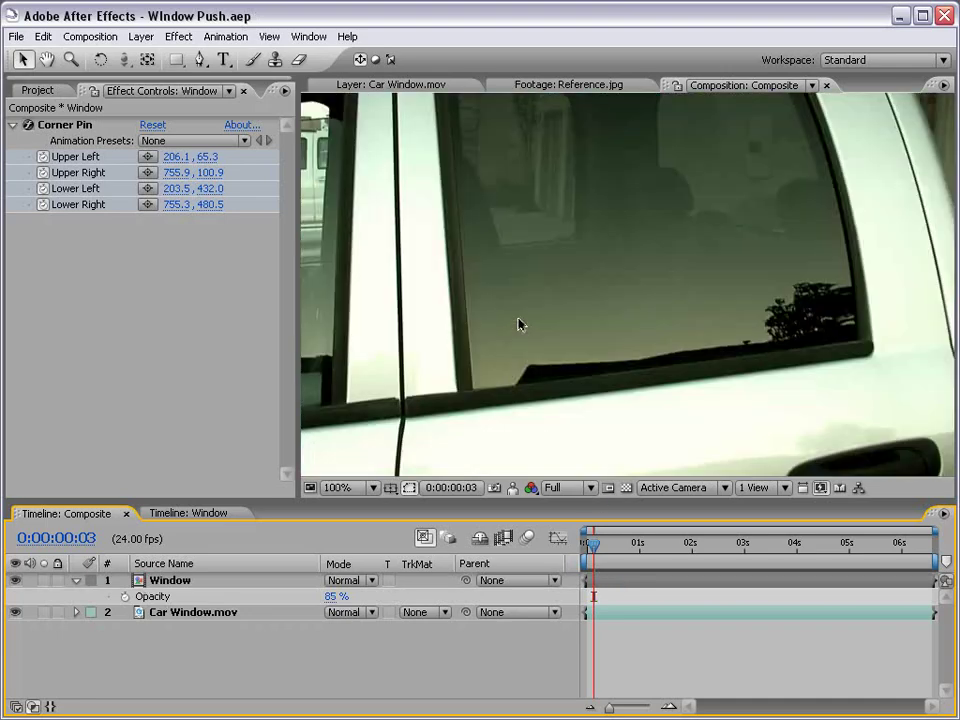
pyautogui.press(',')
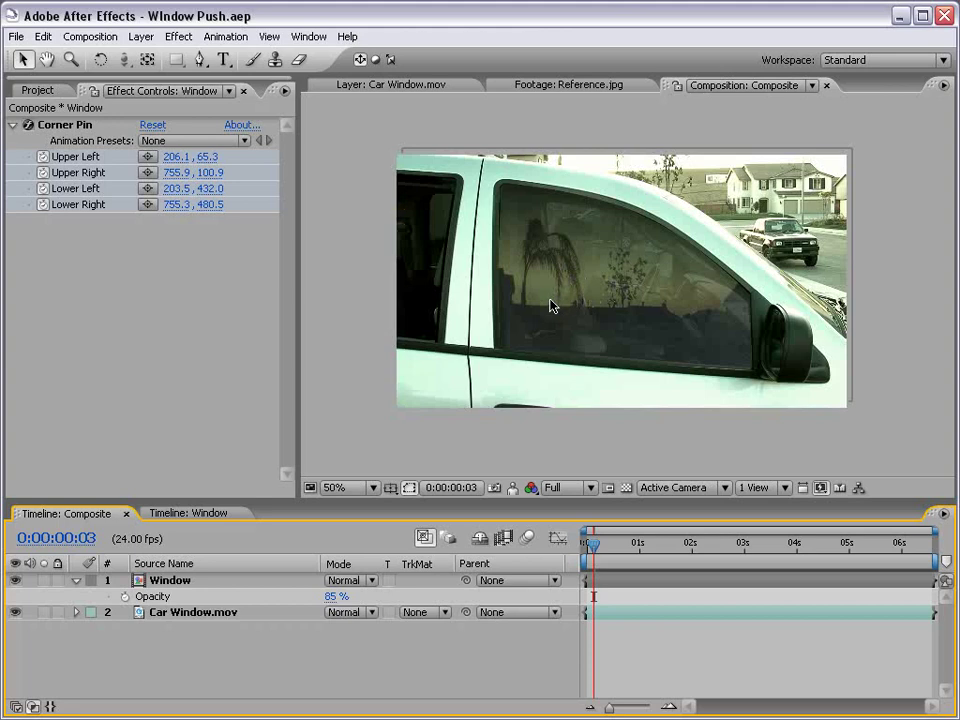
pyautogui.press('`')
pyautogui.press('.')
pyautogui.moveTo(225, 310); pyautogui.dragTo(350, 325)
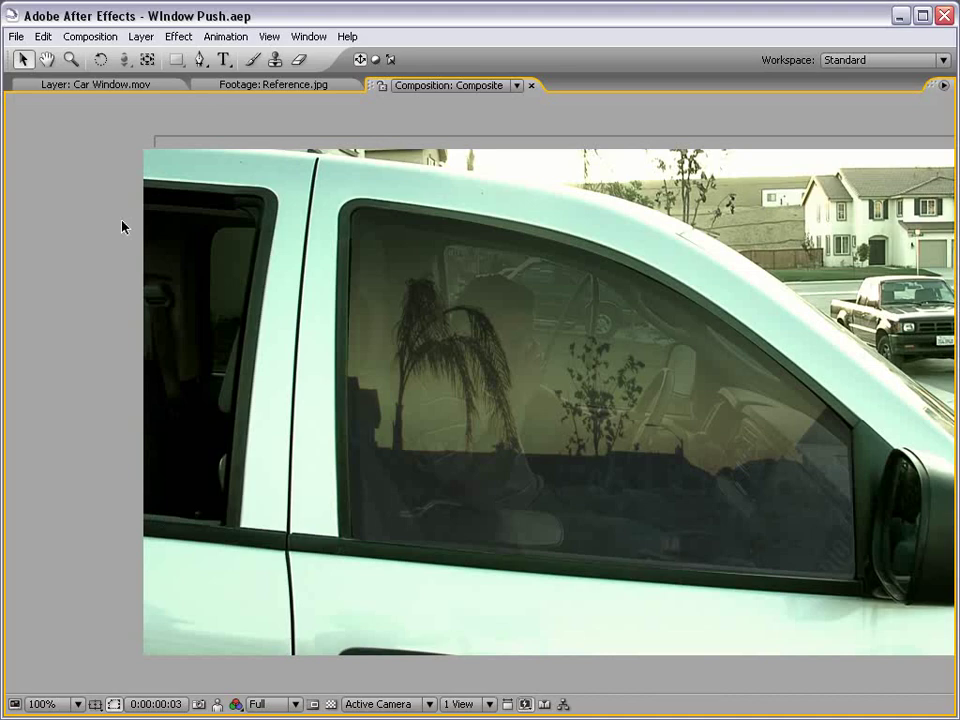
pyautogui.press('`')
pyautogui.press(',')
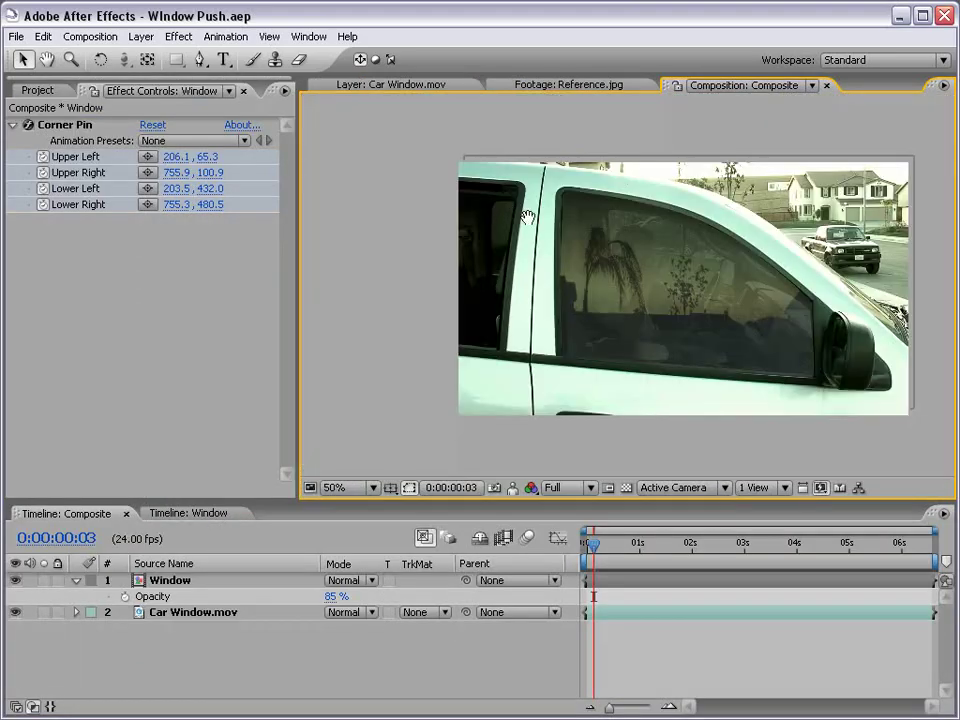
pyautogui.moveTo(699, 280); pyautogui.dragTo(647, 262)
pyautogui.moveTo(298, 422); pyautogui.dragTo(218, 422)
pyautogui.click(167, 580)
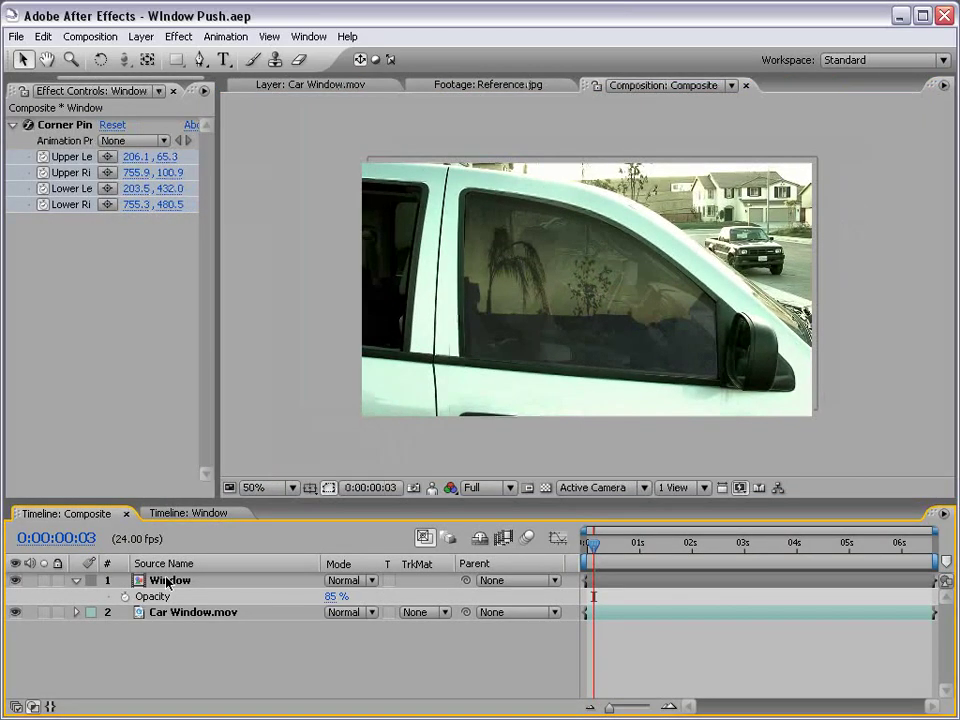
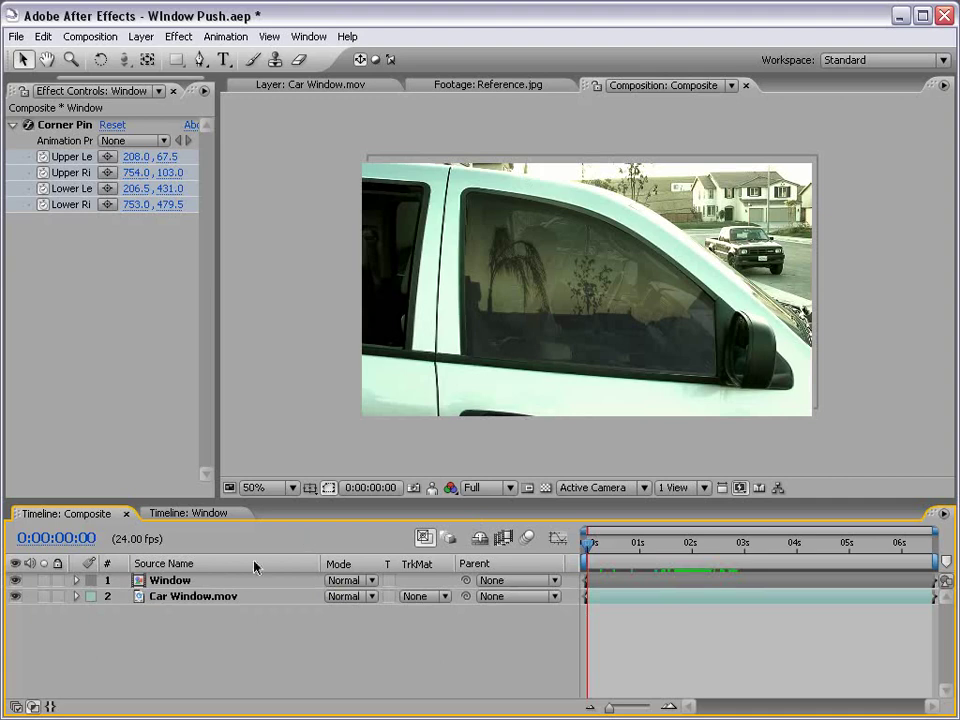
# - Show the Window layer's keyframes and its Scale property, and set a 100% Scale keyframe at the last tracked frame, 0:00:02:07
pyautogui.click(188, 581)
pyautogui.press('u')
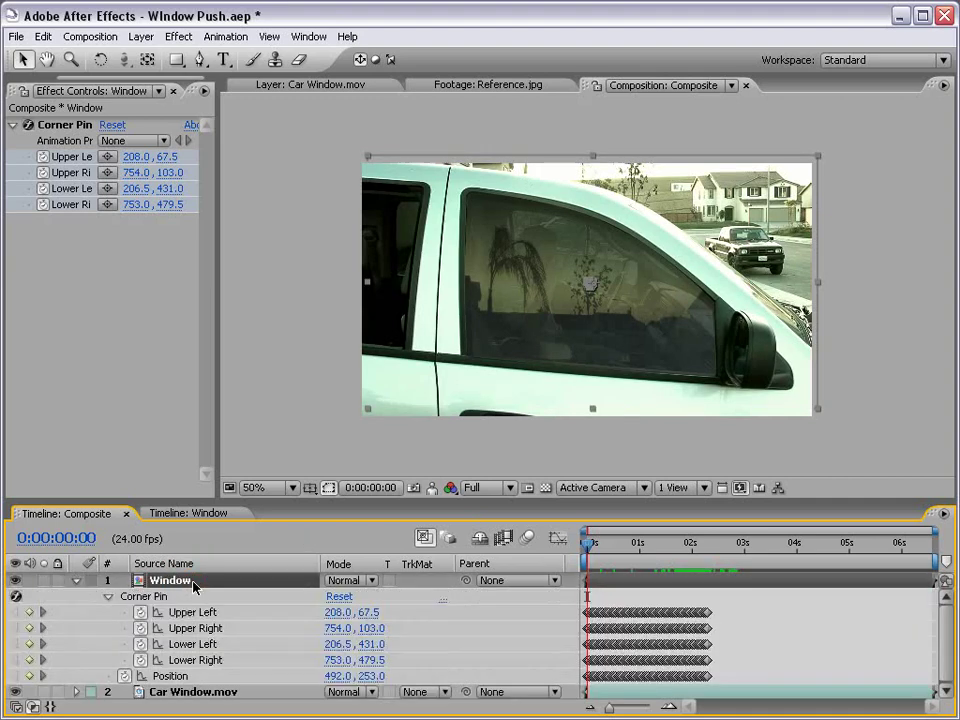
pyautogui.click(689, 546)
pyautogui.moveTo(689, 553); pyautogui.dragTo(713, 563)
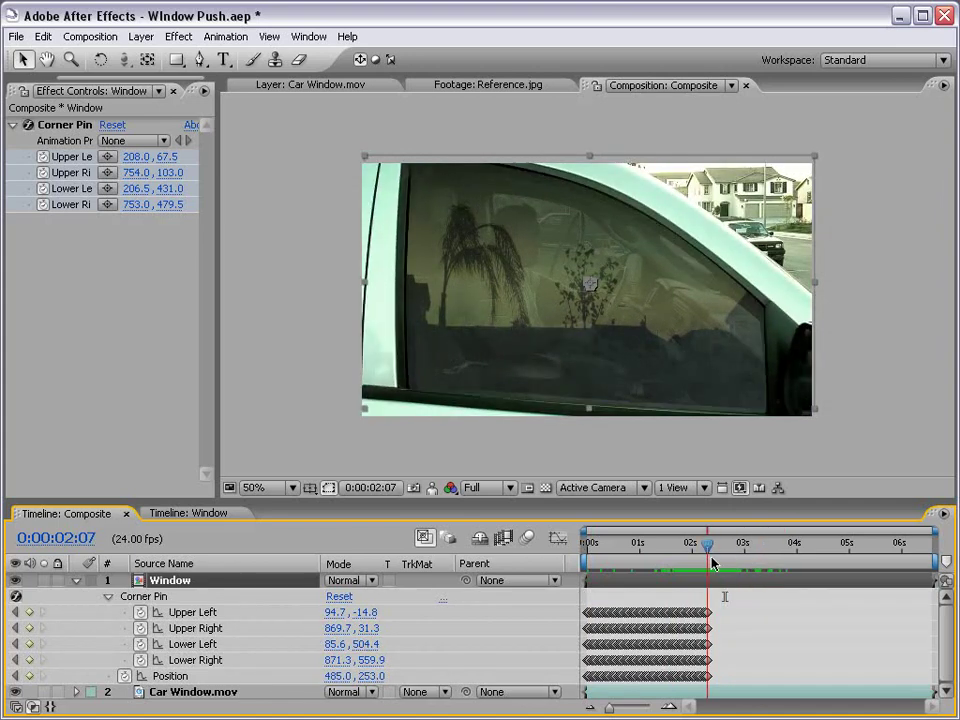
pyautogui.press('=')
pyautogui.press('=')
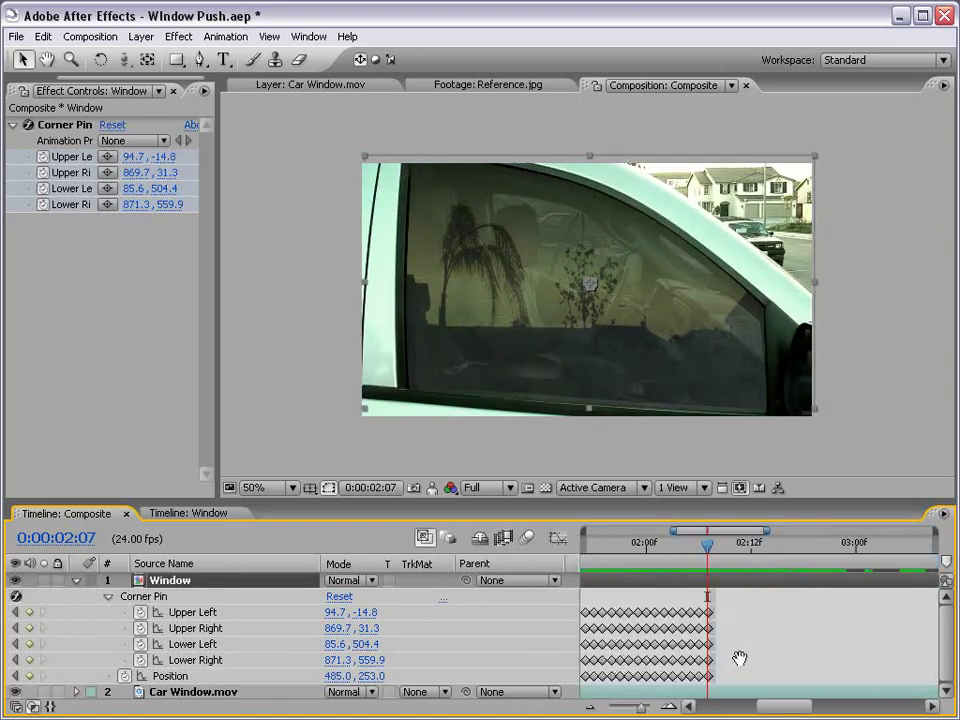
pyautogui.moveTo(739, 656); pyautogui.dragTo(694, 631)
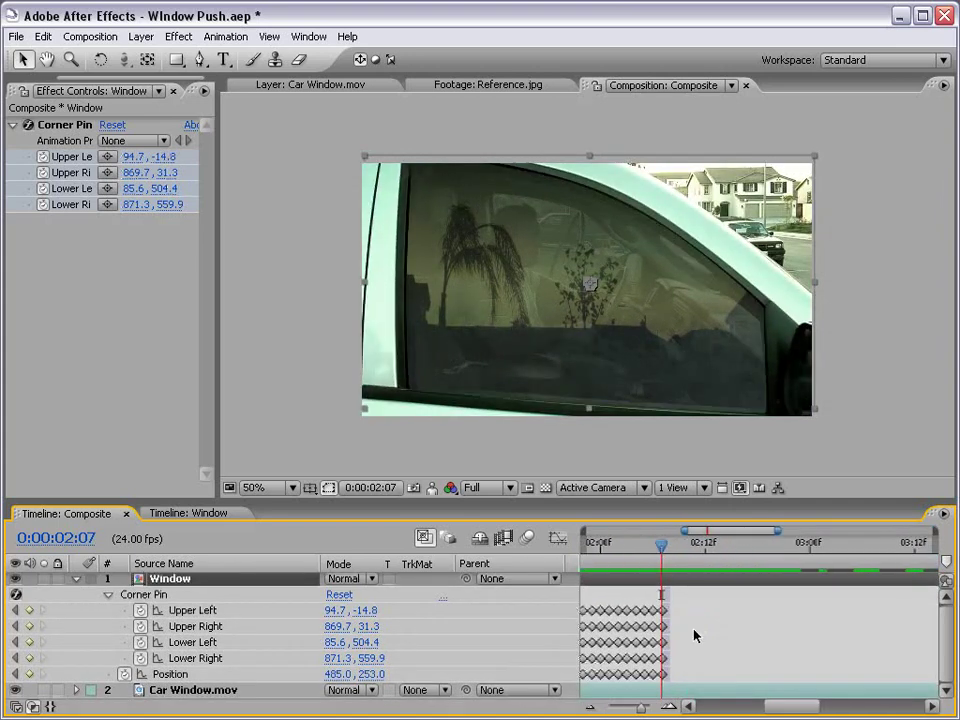
pyautogui.hotkey('shift', 's')
pyautogui.moveTo(357, 499); pyautogui.dragTo(357, 448)
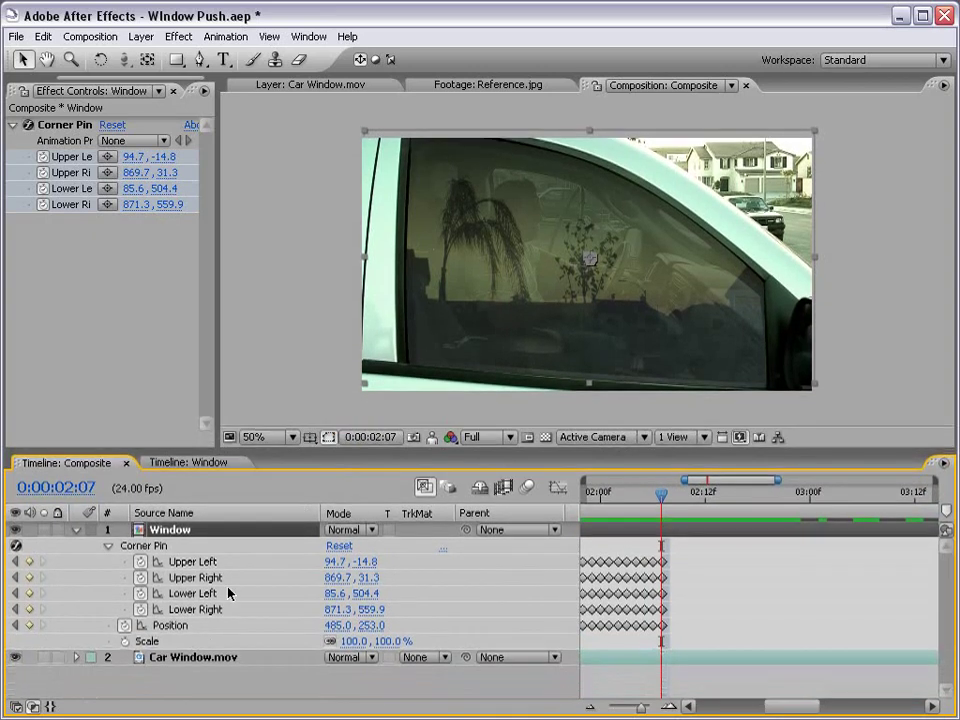
pyautogui.click(150, 642)
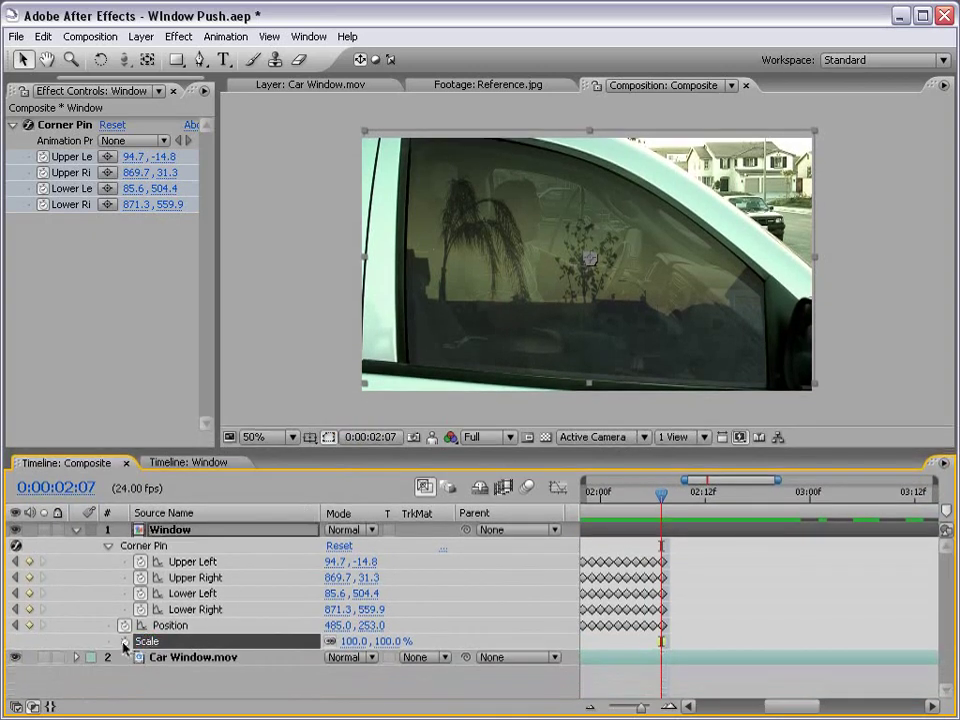
pyautogui.click(124, 641)
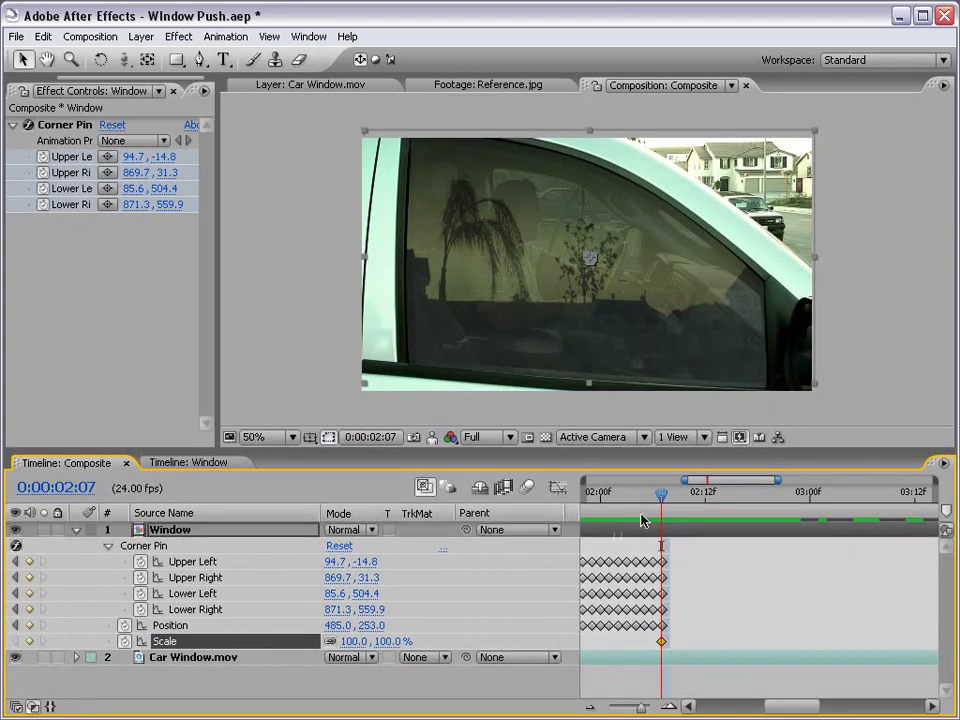
# - Add a Scale keyframe of 121% to the Window layer at 0:00:03:00 to match the truck's window
pyautogui.press('-')
pyautogui.press('-')
pyautogui.press('-')
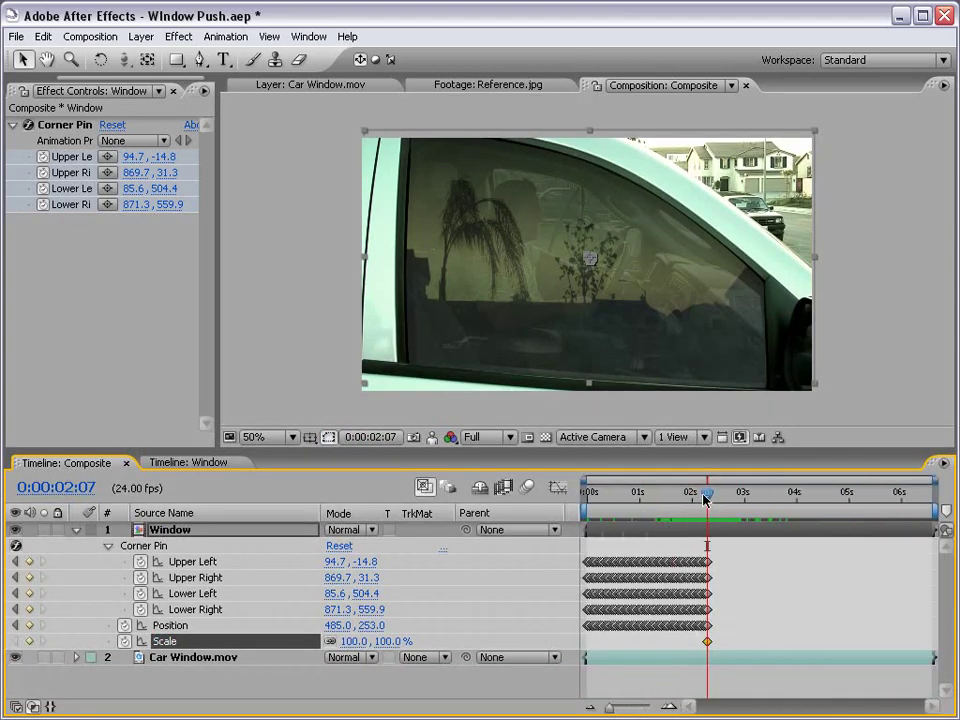
pyautogui.moveTo(707, 492); pyautogui.dragTo(744, 500)
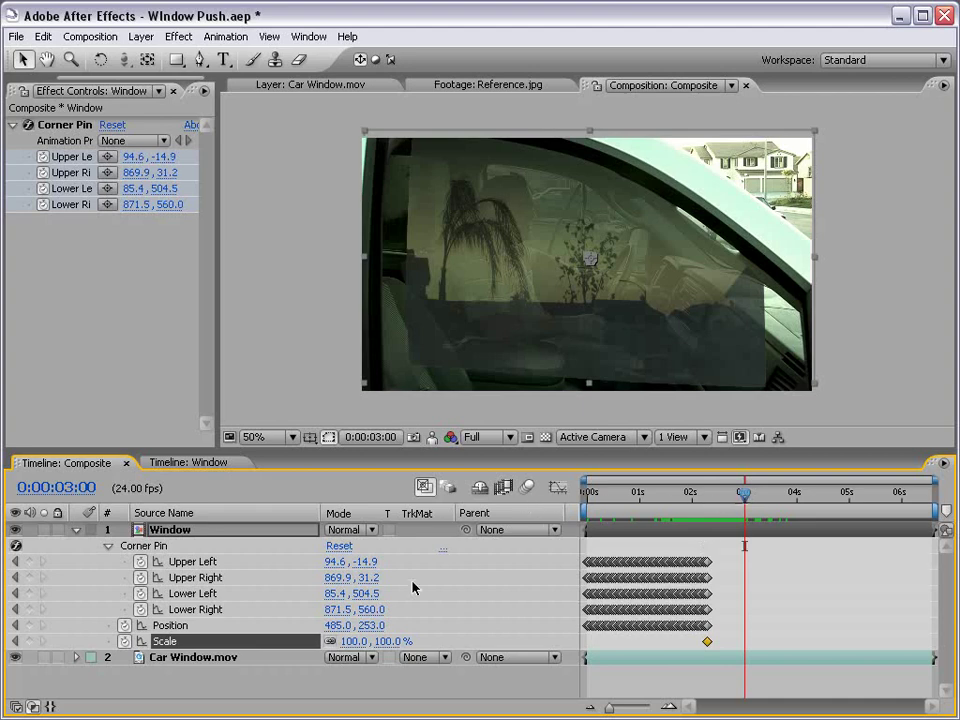
pyautogui.moveTo(381, 643); pyautogui.dragTo(403, 641)
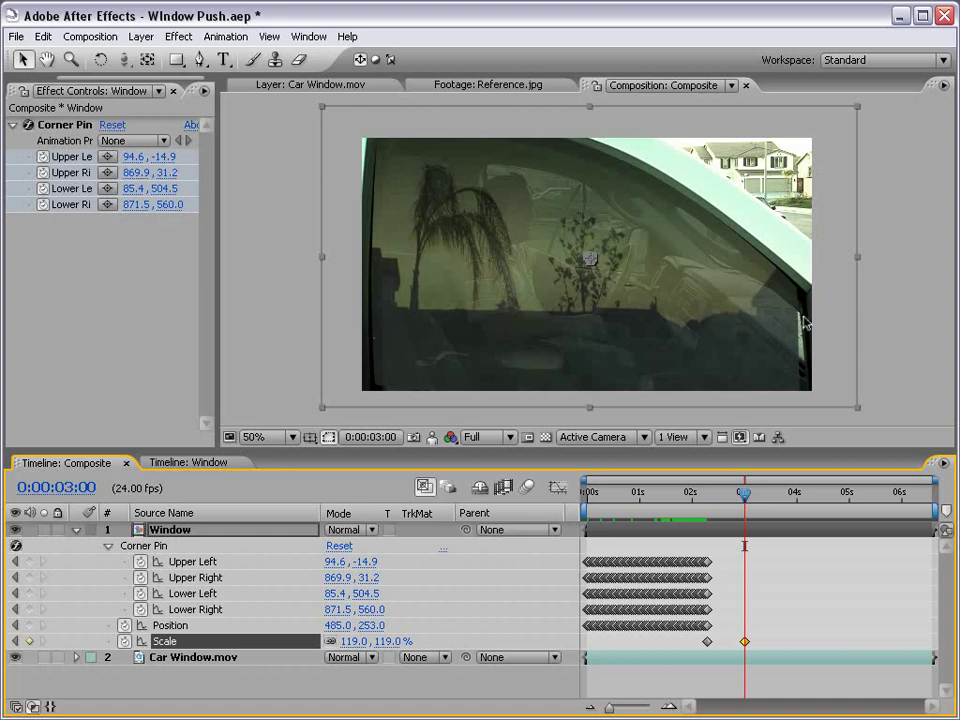
pyautogui.click(401, 641)
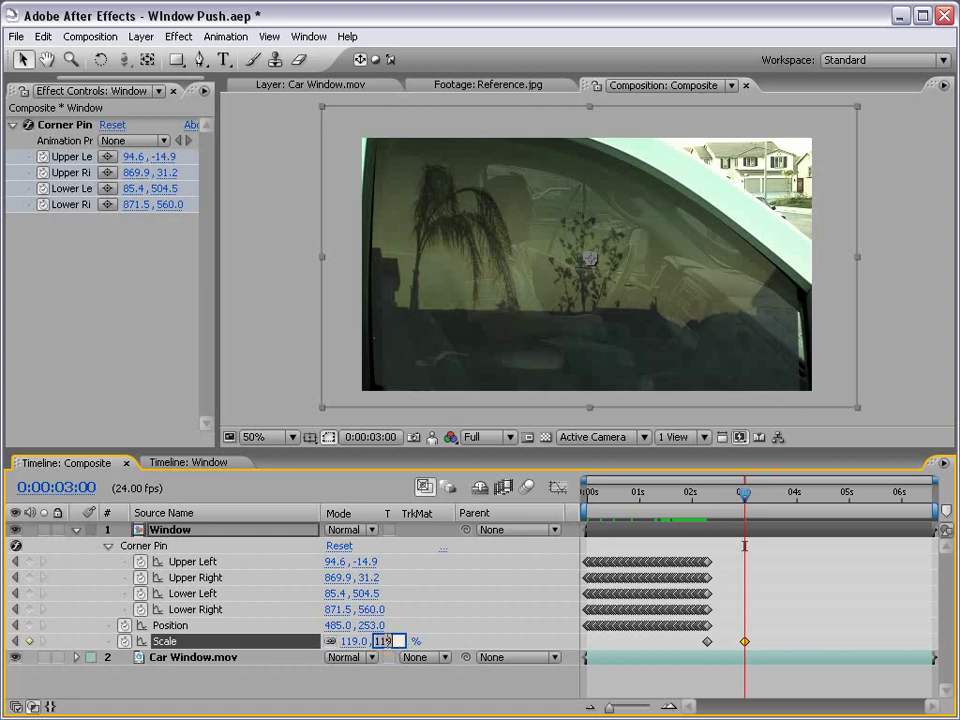
pyautogui.write('121')
pyautogui.press('Return')
# - Nudge the Window layer to position 493.0, 253.0 at 0:00:03:00 and check the alignment at 0:00:02:16
pyautogui.press('Right')
pyautogui.press('Right')
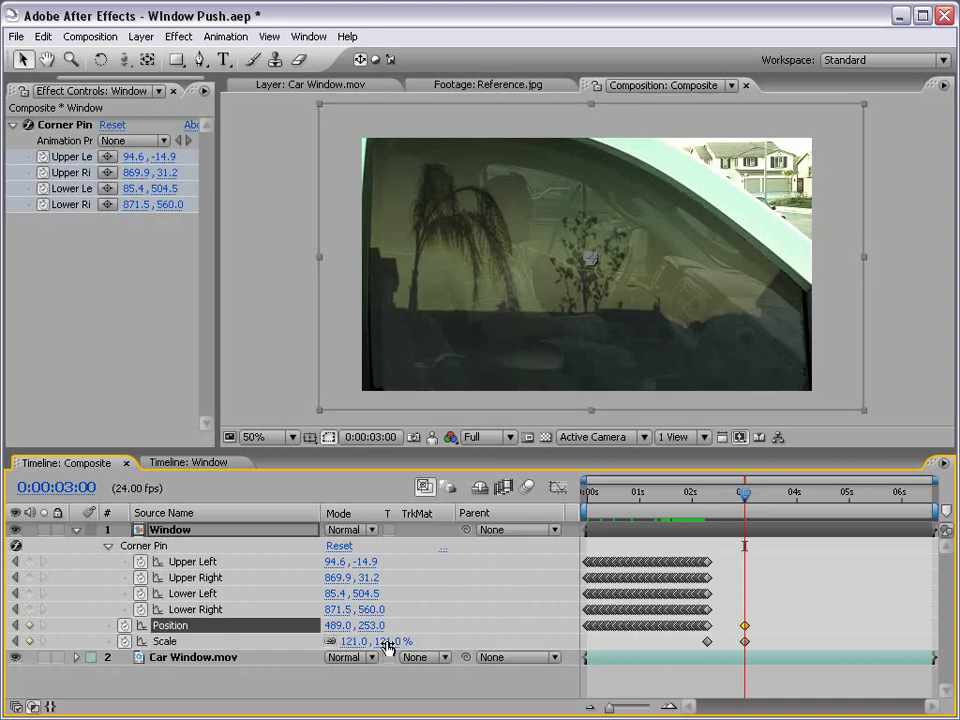
pyautogui.press('Right')
pyautogui.press('Right')
pyautogui.press('Right')
pyautogui.press('Right')
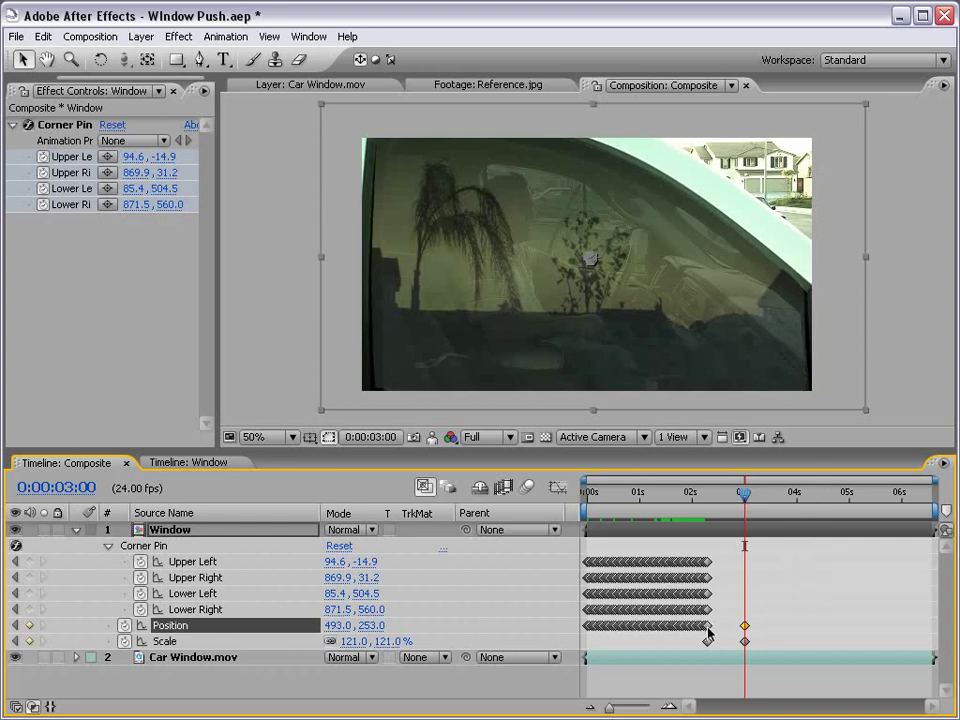
pyautogui.moveTo(744, 493)
pyautogui.mouseDown()
pyautogui.moveTo(696, 502)
pyautogui.moveTo(750, 502)
pyautogui.moveTo(712, 502)
pyautogui.moveTo(726, 500)
pyautogui.mouseUp()
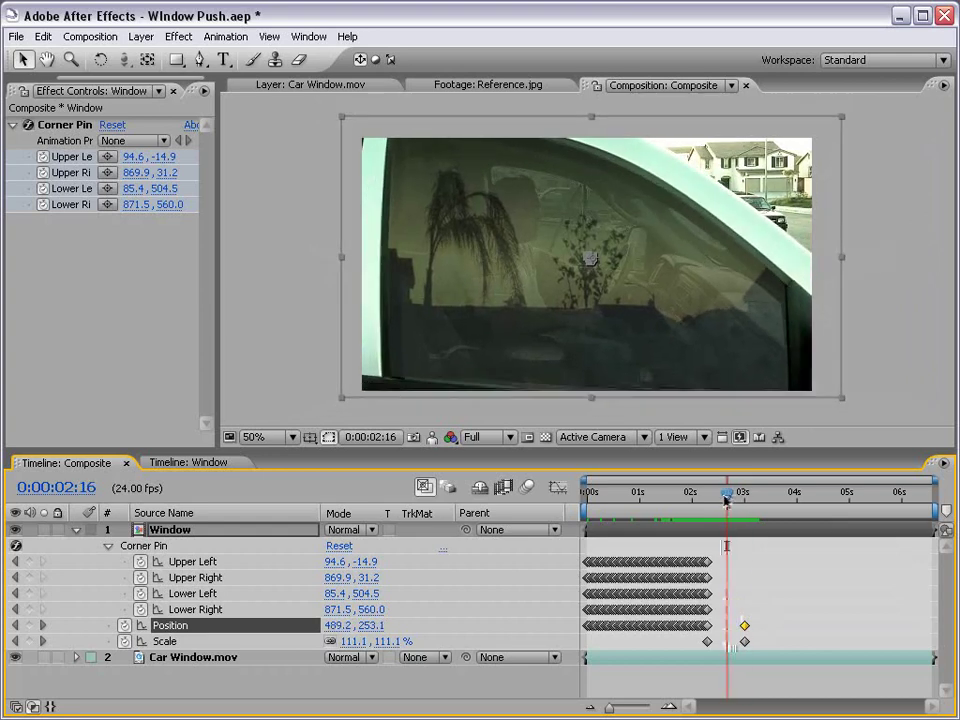
# - Display the Window layer's Scale curve in the Graph Editor and go back to the preceding keyframe
pyautogui.click(174, 644)
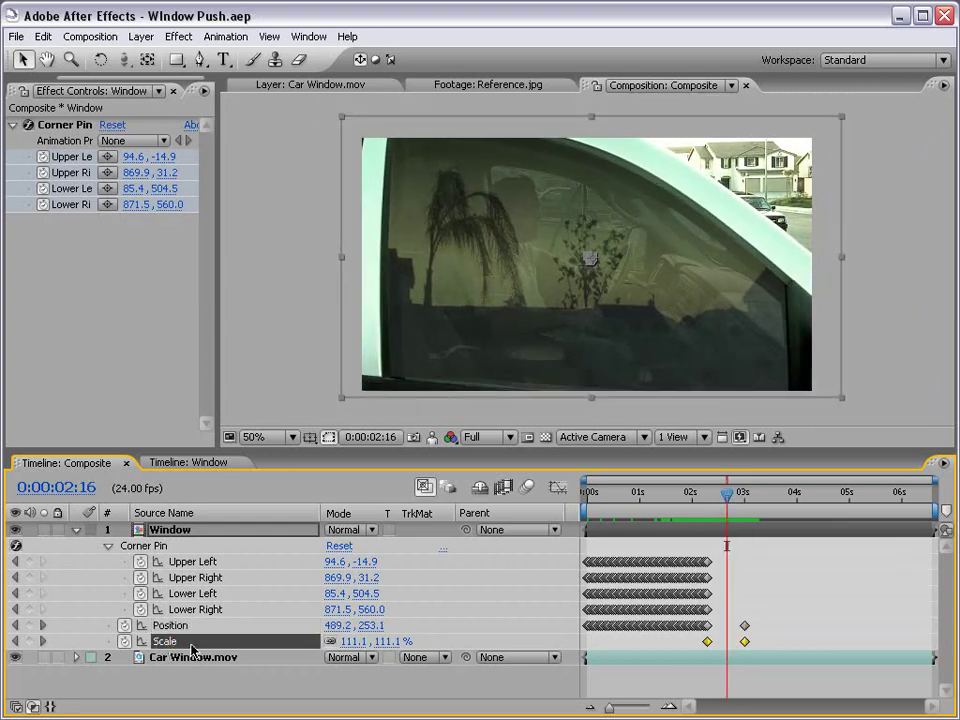
pyautogui.click(558, 487)
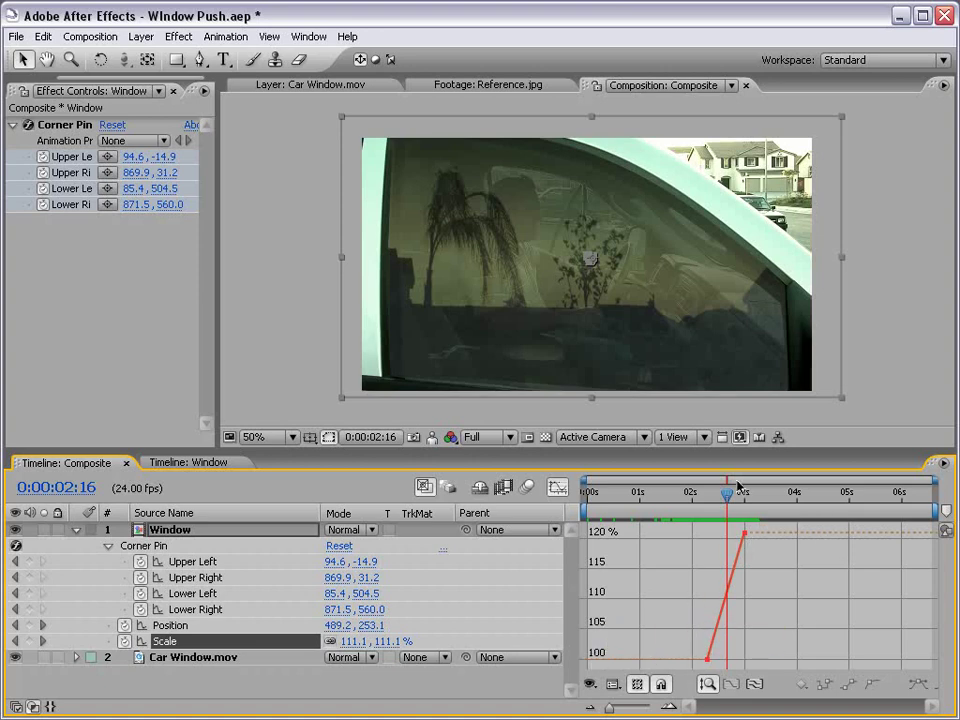
pyautogui.press('j')
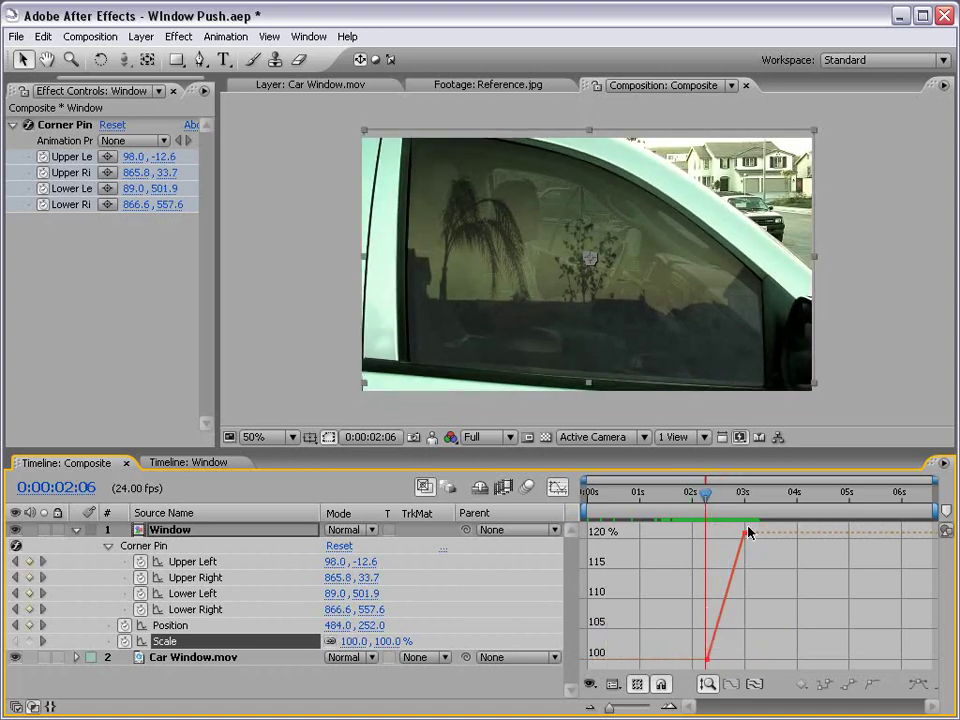
# - Add a Scale keyframe of 153% to the Window layer at 0:00:04:01, continuing the slope of the Scale curve
pyautogui.moveTo(709, 495); pyautogui.dragTo(806, 498)
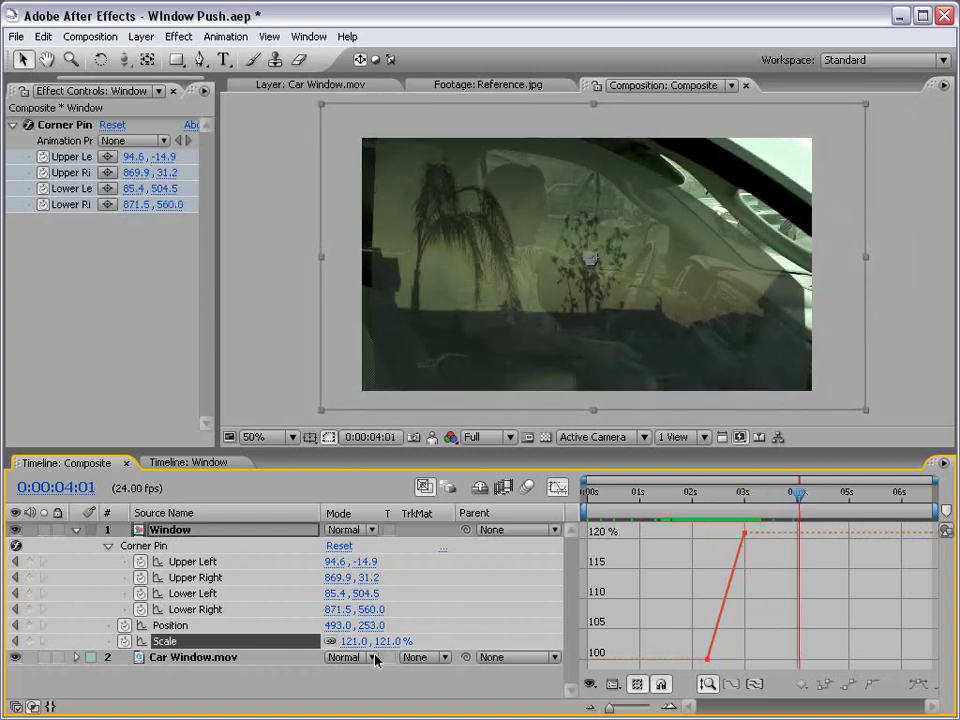
pyautogui.moveTo(380, 641); pyautogui.dragTo(403, 641)
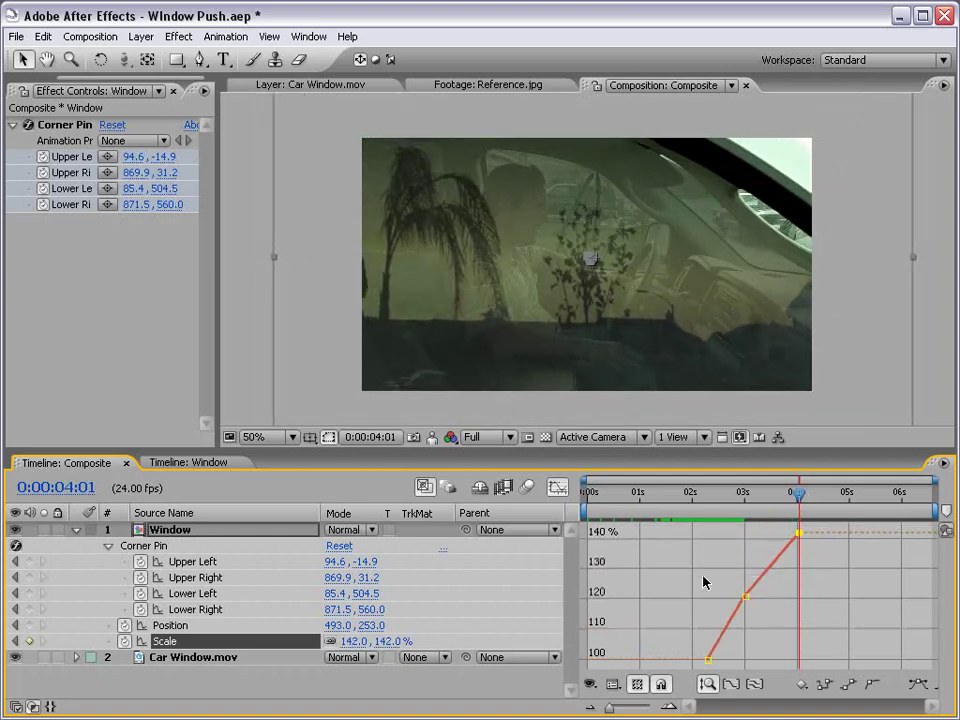
pyautogui.click(707, 660)
pyautogui.moveTo(410, 645); pyautogui.dragTo(419, 645)
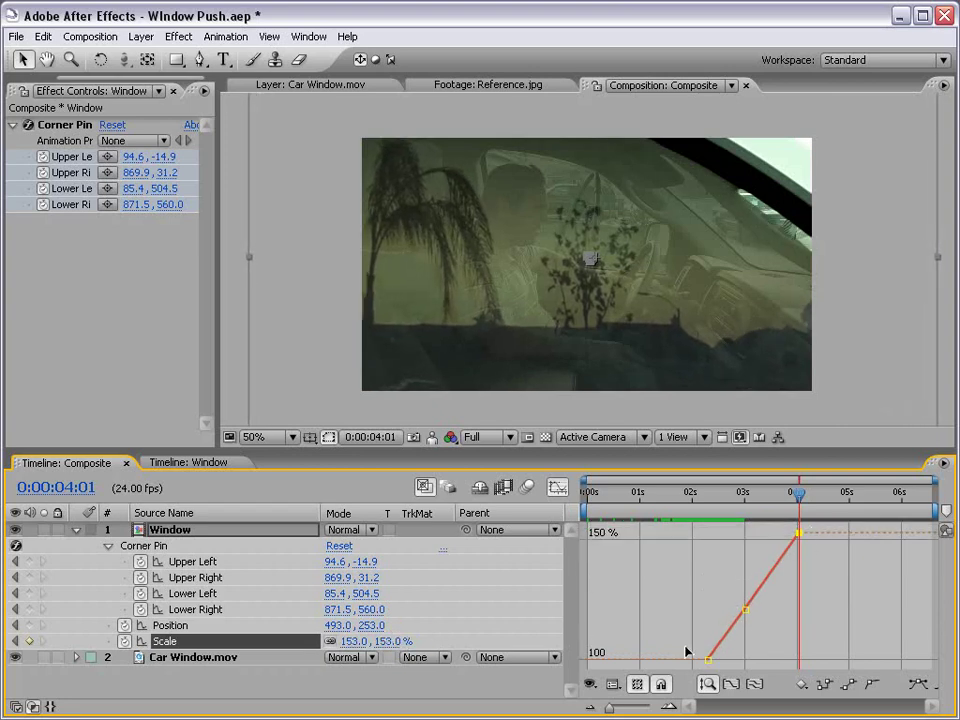
# - Review the window's alignment through the push and add a Scale keyframe of 245% to the Window layer at 0:00:05:00
pyautogui.moveTo(797, 493); pyautogui.dragTo(708, 497)
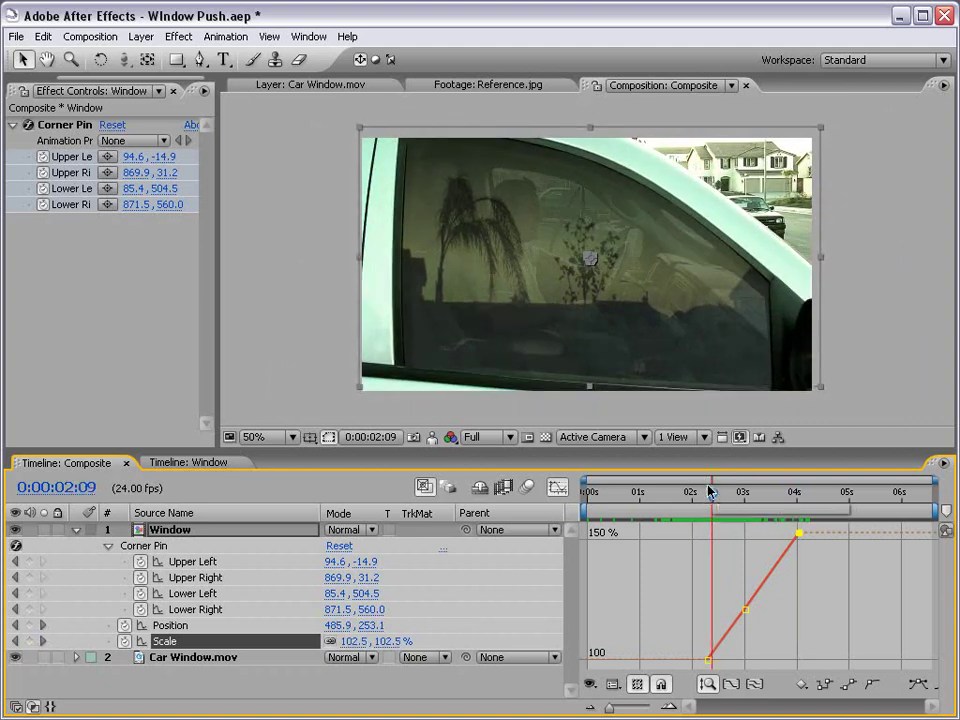
pyautogui.moveTo(712, 493); pyautogui.dragTo(753, 499)
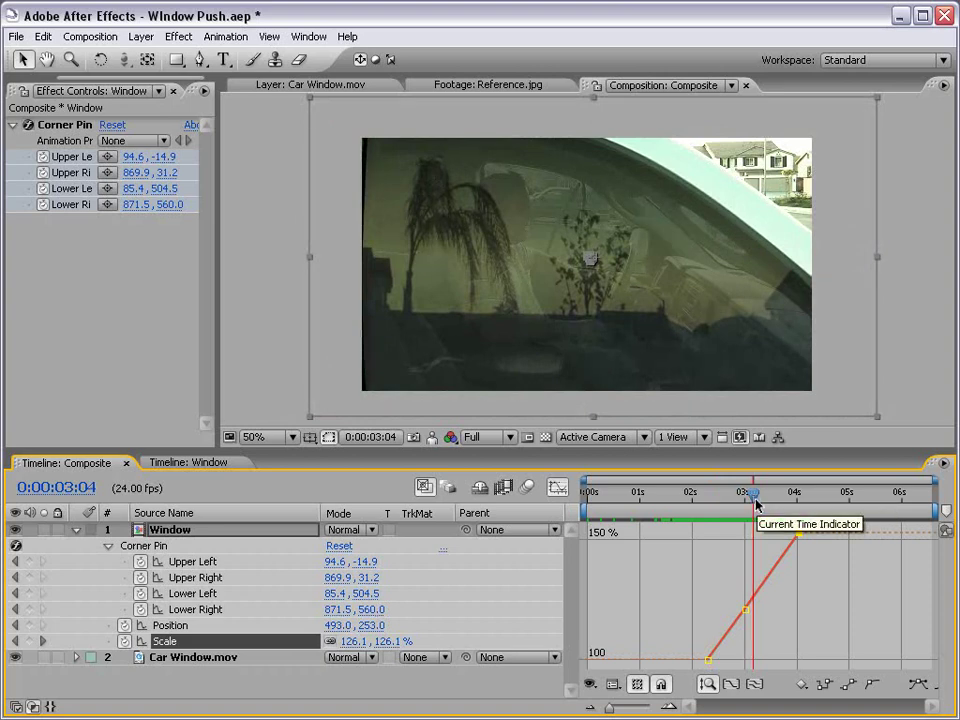
pyautogui.moveTo(756, 503); pyautogui.dragTo(853, 503)
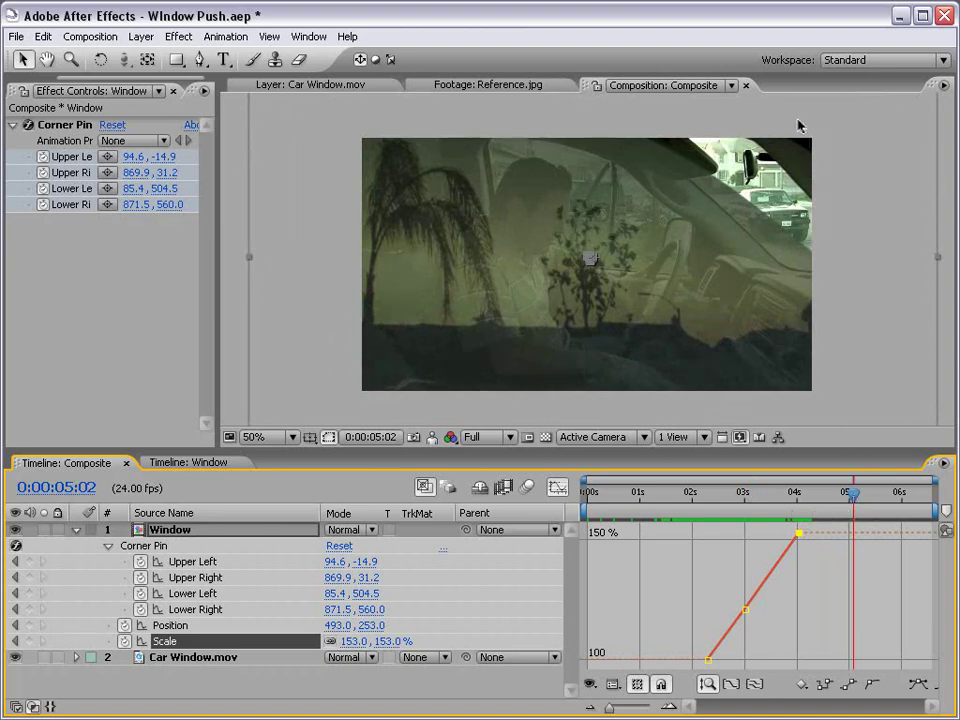
pyautogui.click(849, 492)
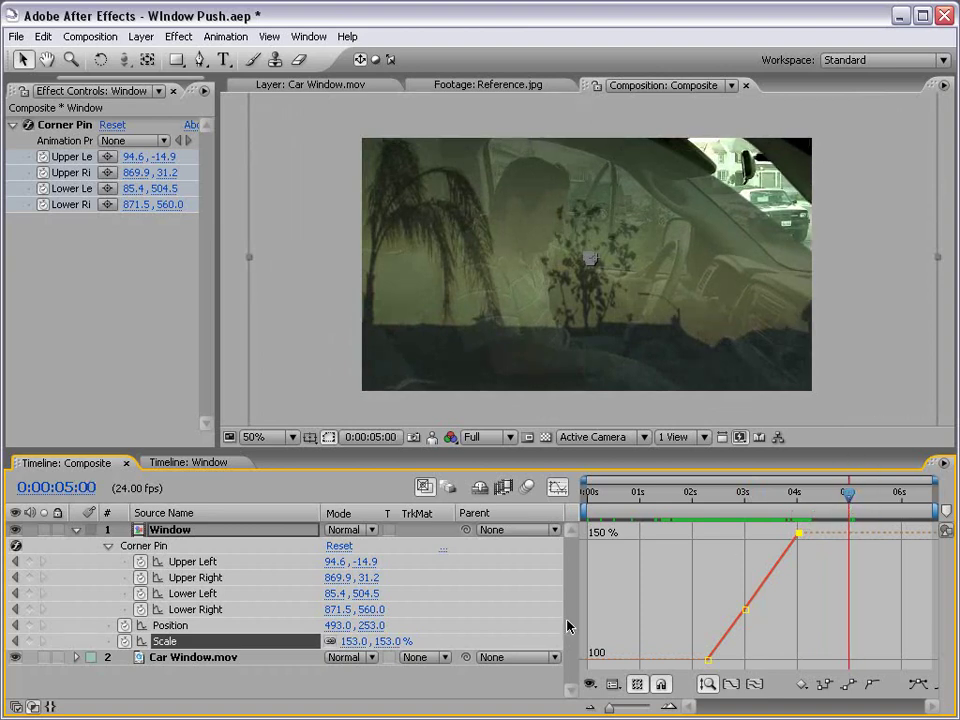
pyautogui.moveTo(387, 641); pyautogui.dragTo(417, 641)
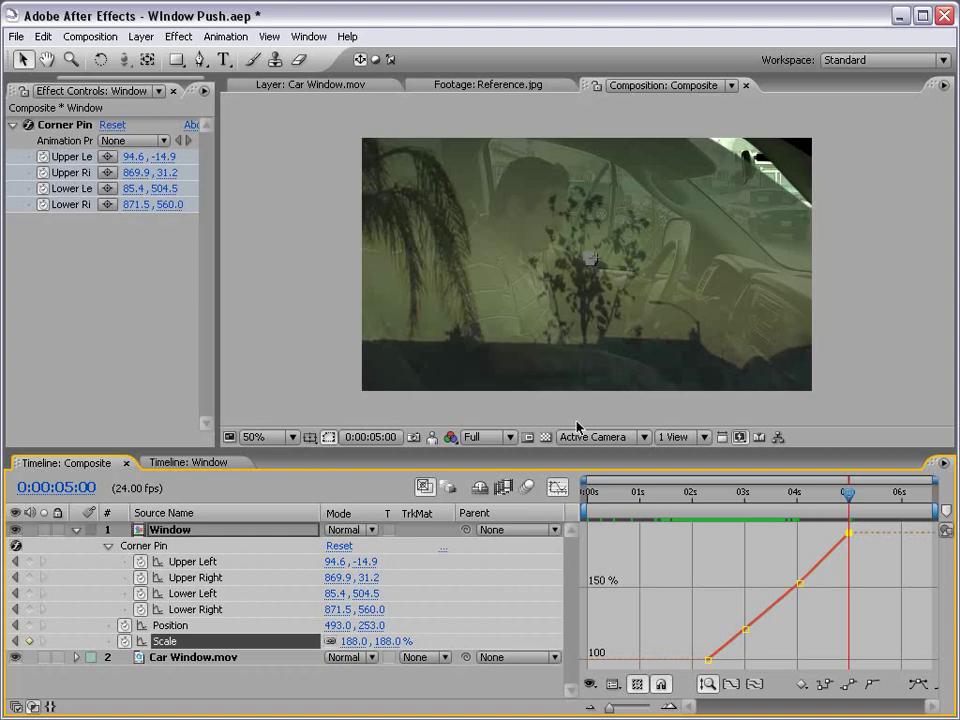
pyautogui.moveTo(387, 649); pyautogui.dragTo(431, 633)
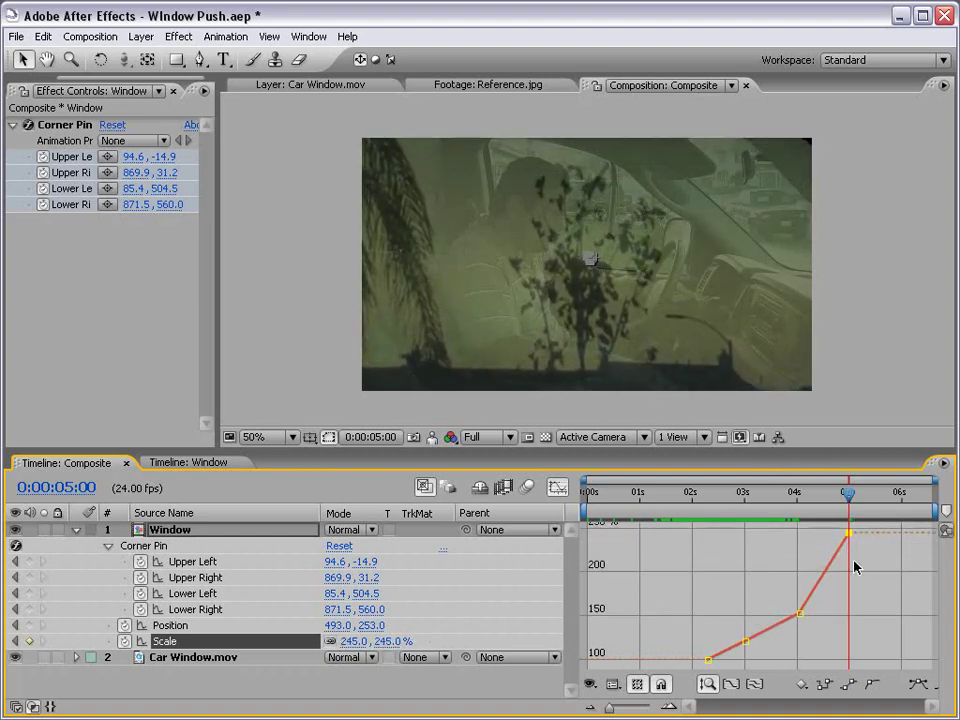
# - Leave the Graph Editor and apply a red Fill effect at 55% opacity to the Window layer as an alignment guide
pyautogui.moveTo(846, 494); pyautogui.dragTo(716, 507)
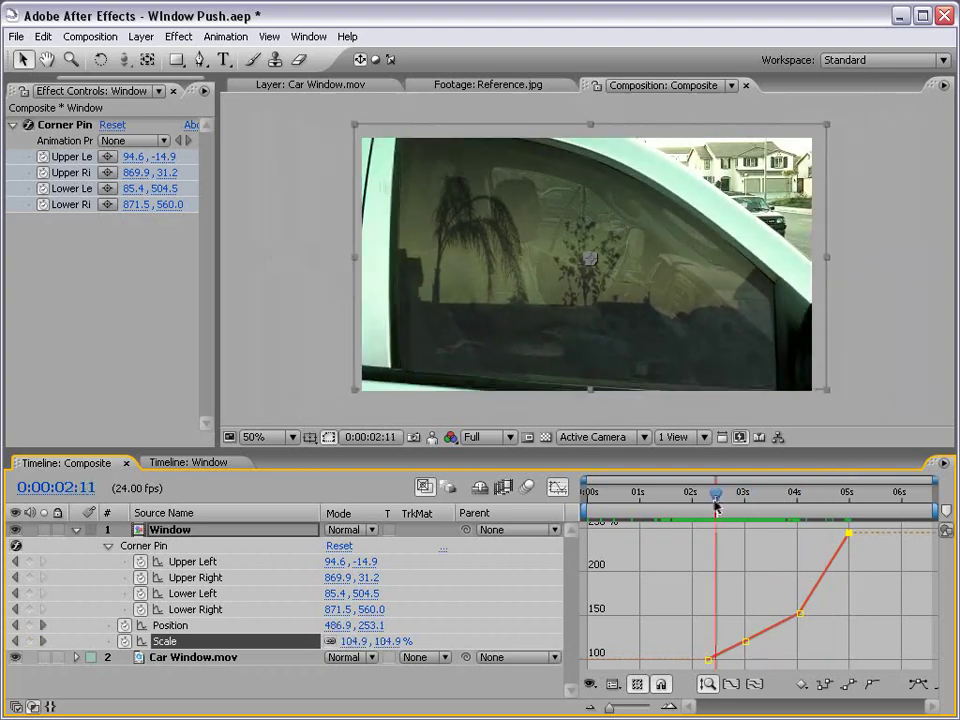
pyautogui.click(557, 487)
pyautogui.click(826, 568)
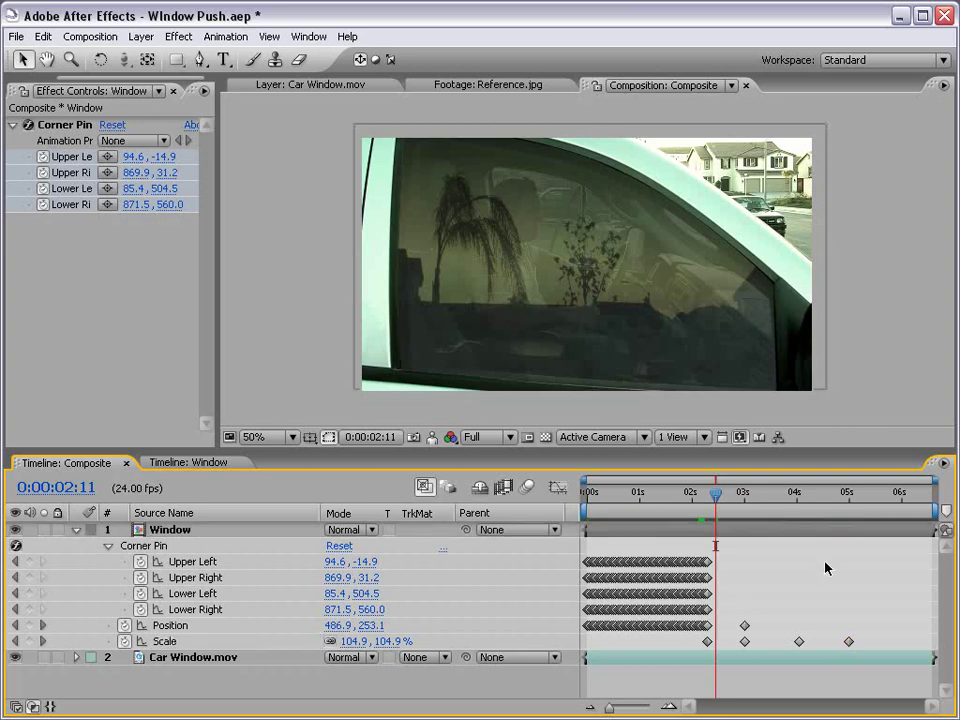
pyautogui.click(686, 527)
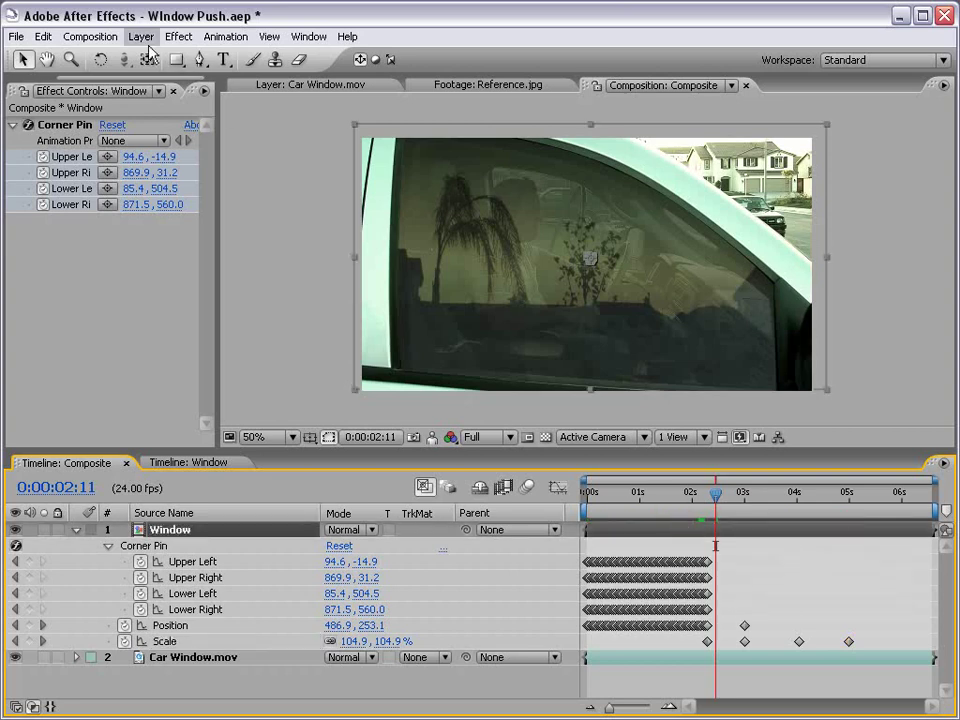
pyautogui.click(180, 36)
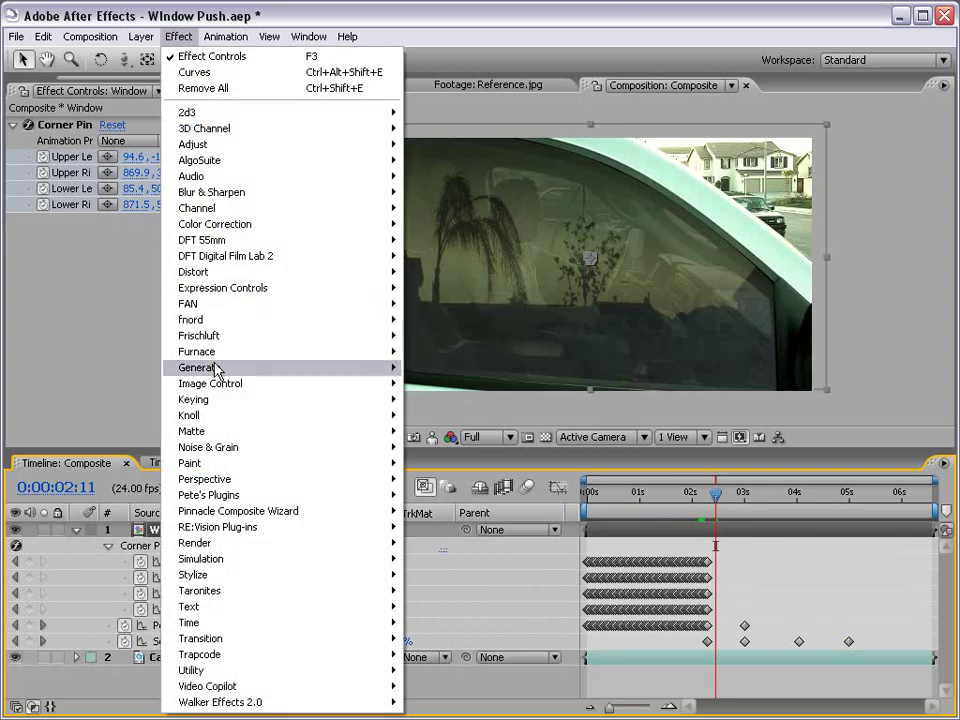
pyautogui.moveTo(215, 368)
pyautogui.click(425, 524)
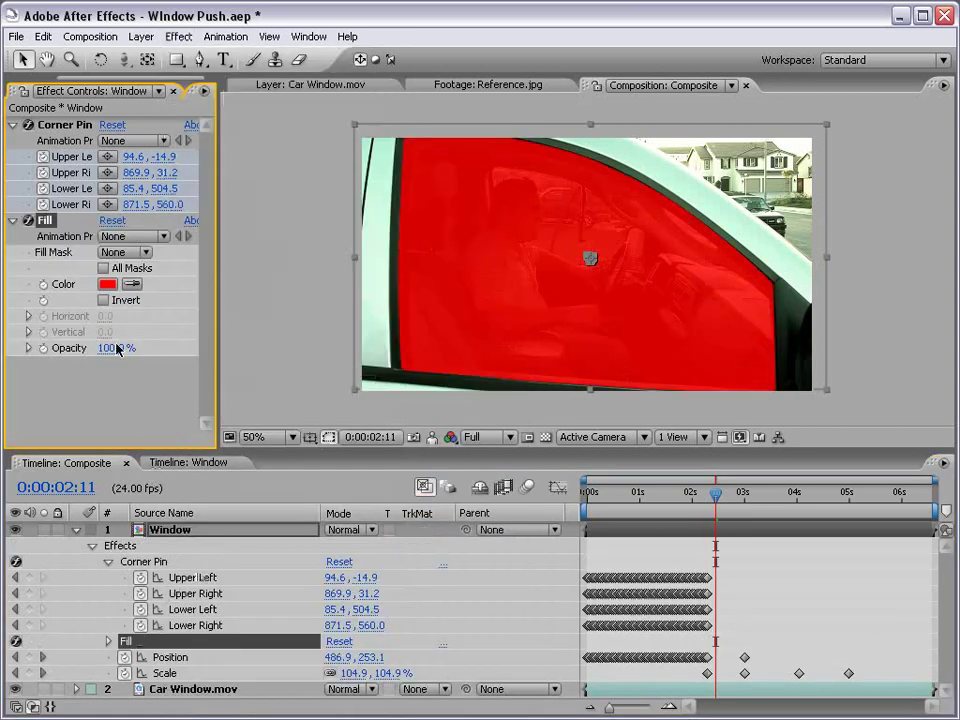
pyautogui.moveTo(114, 349); pyautogui.dragTo(72, 350)
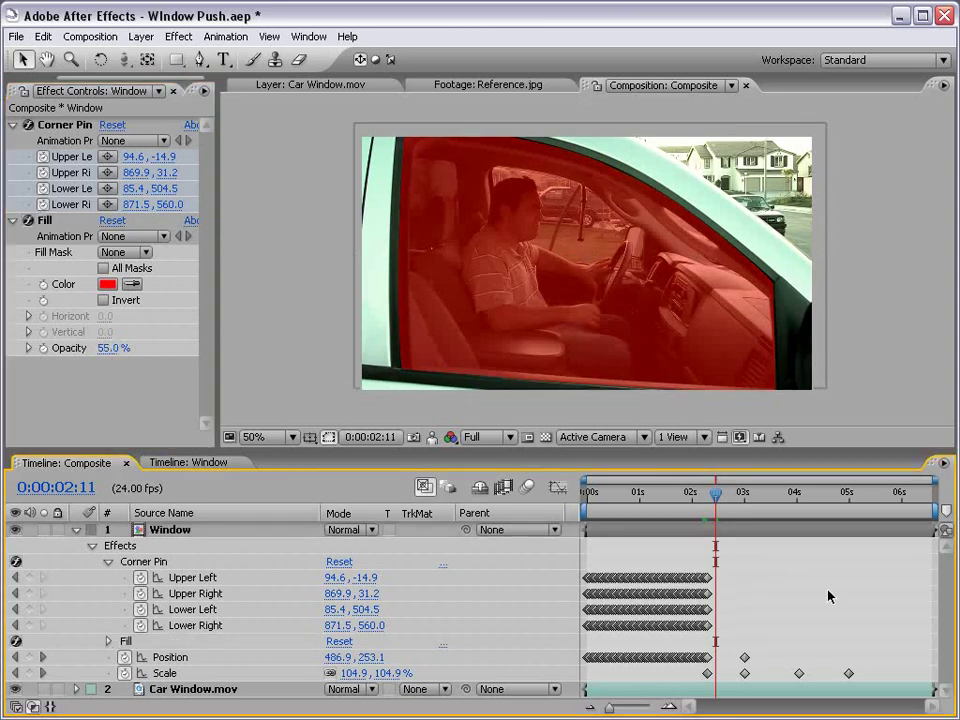
# - Delete the Window layer's Scale keyframes at 0:00:03:00 and 0:00:04:01, and add a new one of 121.9% at 0:00:03:00
pyautogui.moveTo(729, 669); pyautogui.dragTo(814, 686)
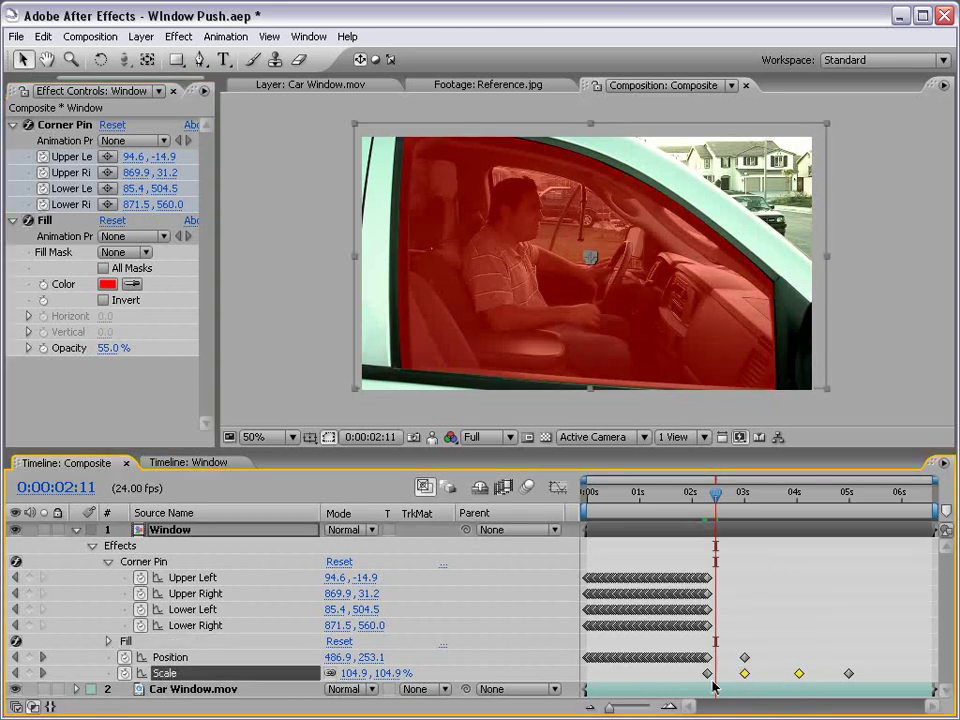
pyautogui.press('Delete')
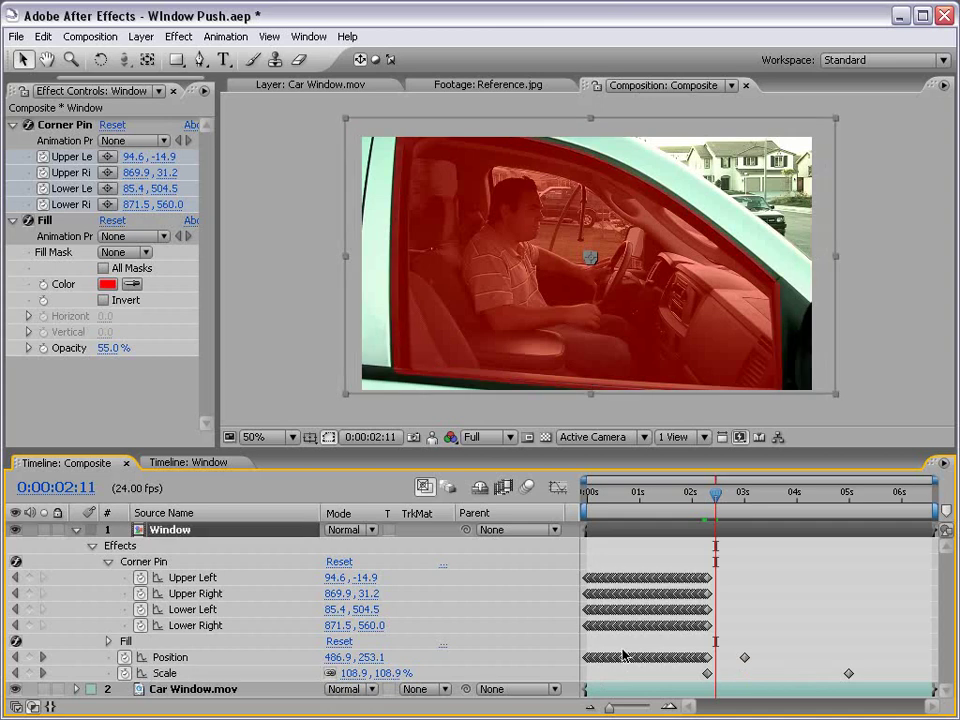
pyautogui.moveTo(716, 493); pyautogui.dragTo(745, 493)
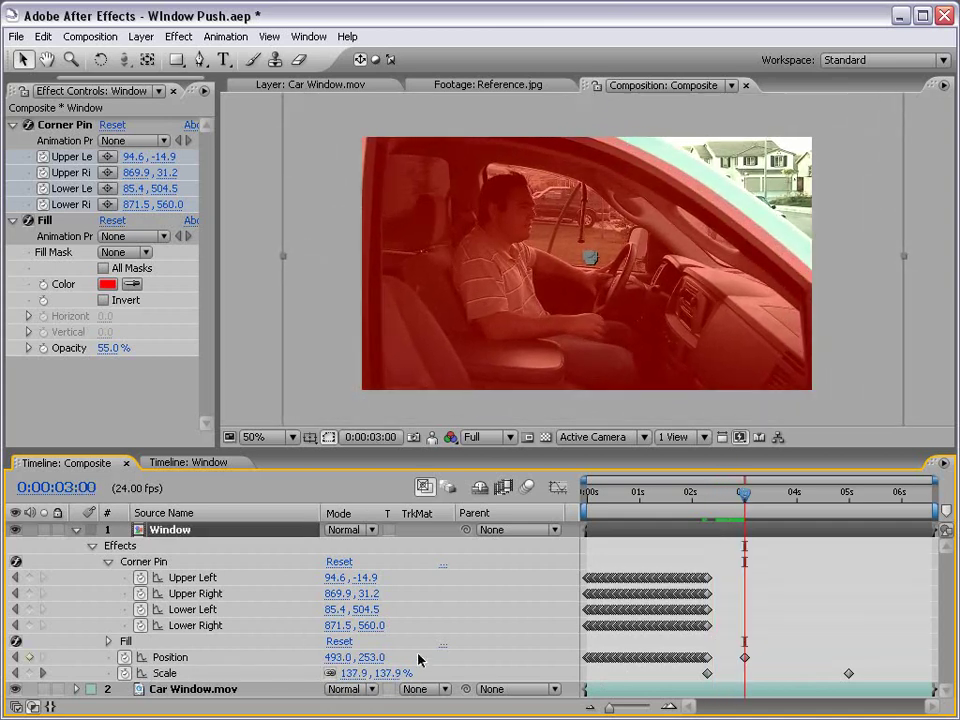
pyautogui.moveTo(392, 673); pyautogui.dragTo(376, 678)
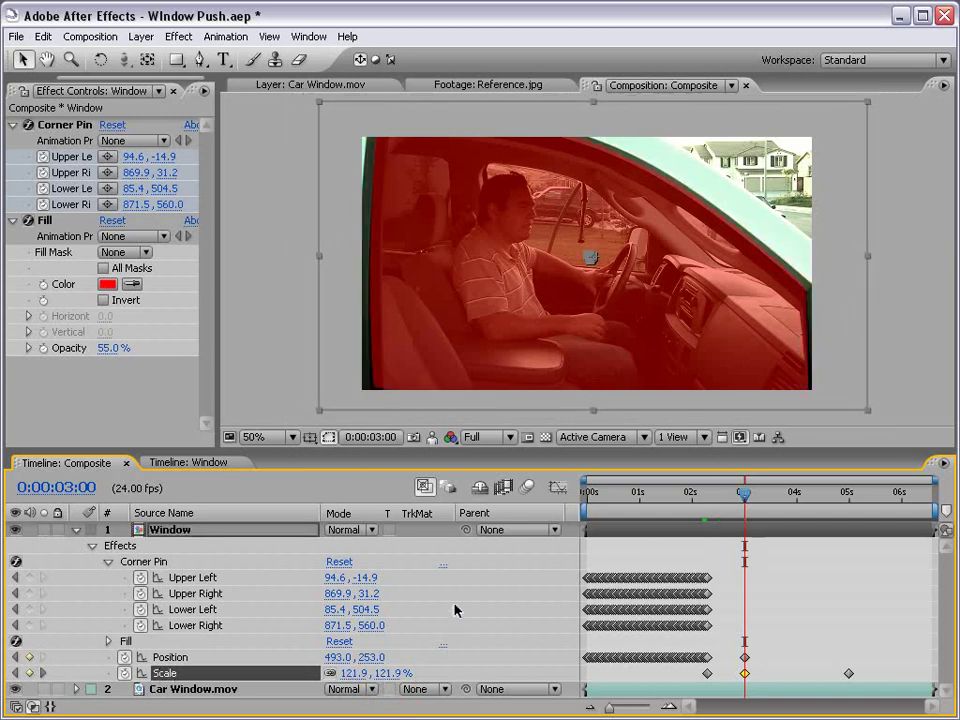
# - Nudge the Window layer to position 487.0, 263.0 at 0:00:03:00 to line it up with the truck's window frame
pyautogui.press('Left')
pyautogui.press('Left')
pyautogui.press('Left')
pyautogui.press('Left')
pyautogui.press('Left')
pyautogui.press('Left')
pyautogui.press('Down')
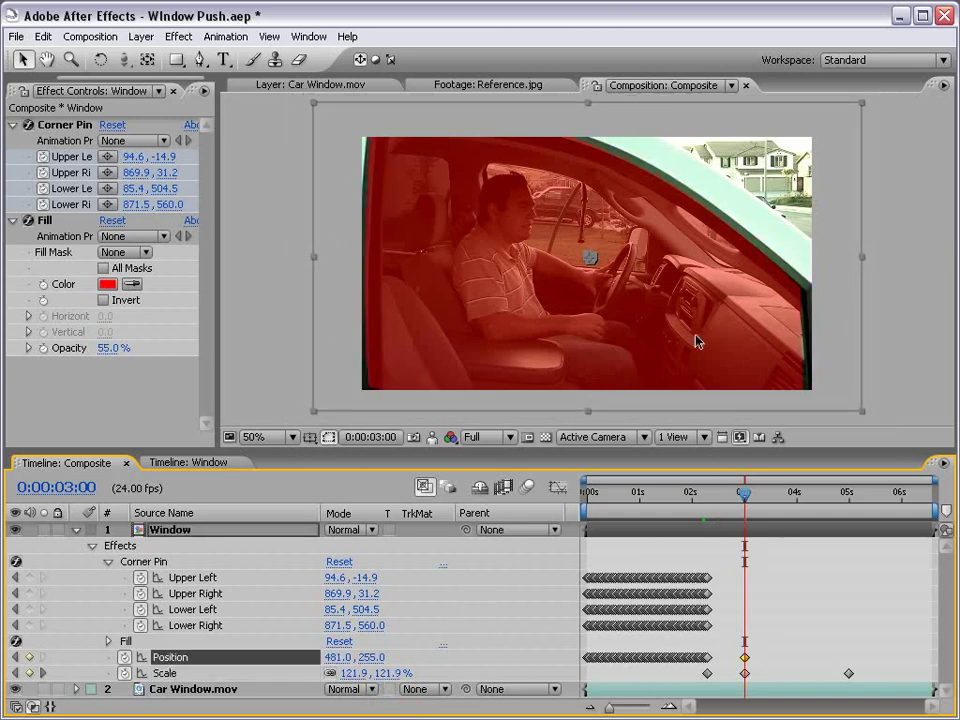
pyautogui.press('Down')
pyautogui.press('Left')
pyautogui.press('Down')
pyautogui.press('Right')
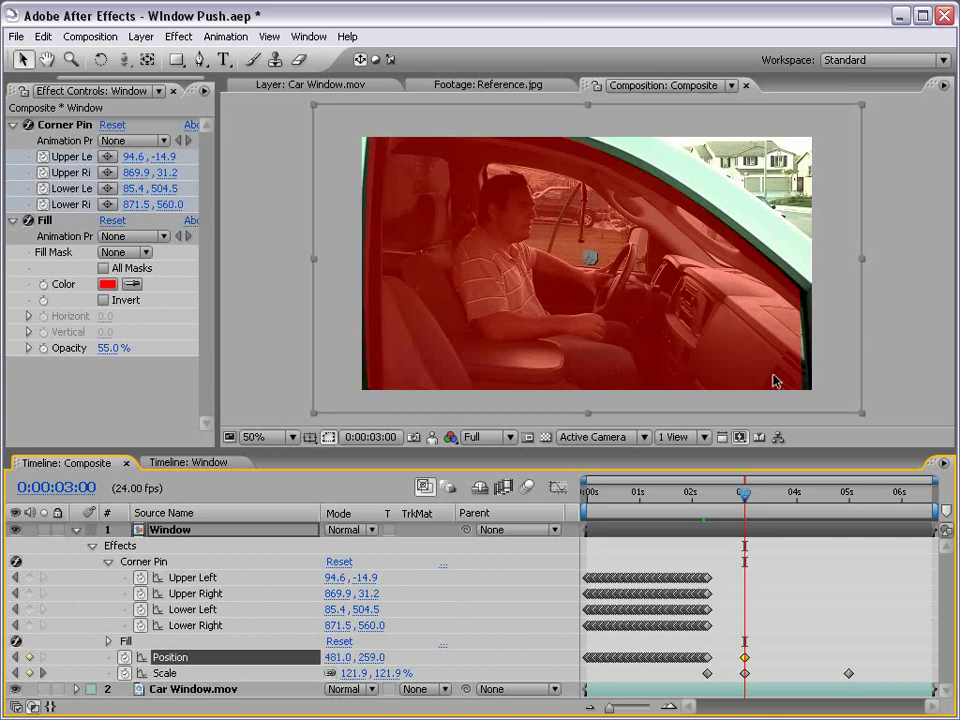
pyautogui.press('Right')
pyautogui.press('Right')
pyautogui.press('Down')
pyautogui.press('Right')
pyautogui.press('Down')
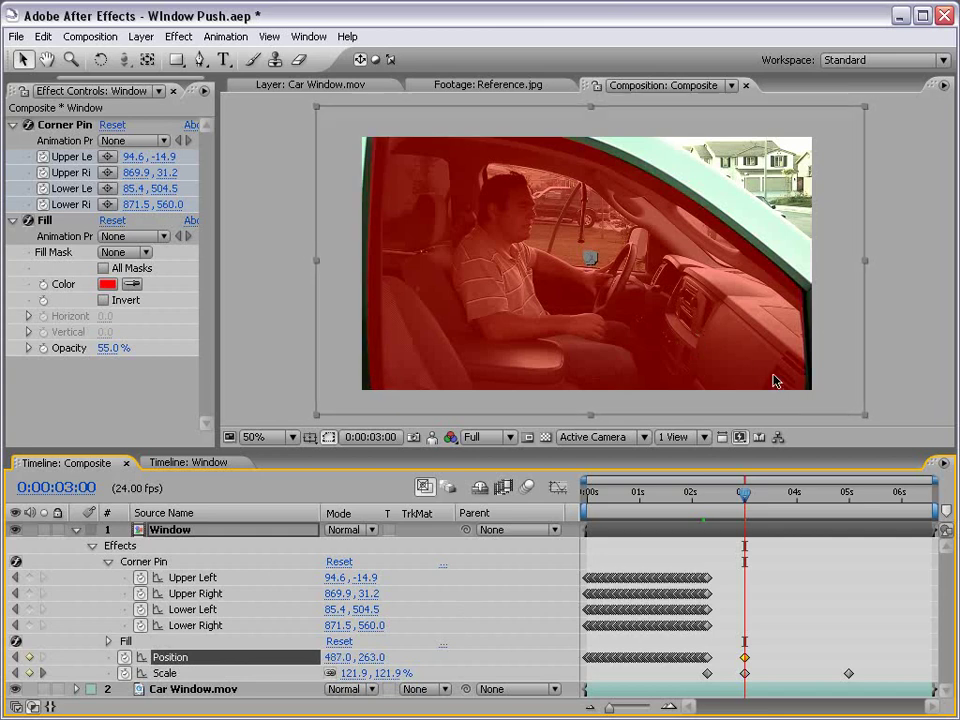
# - Set the Window layer's Scale to 122.5% at 0:00:03:00
pyautogui.click(392, 673)
pyautogui.write('1')
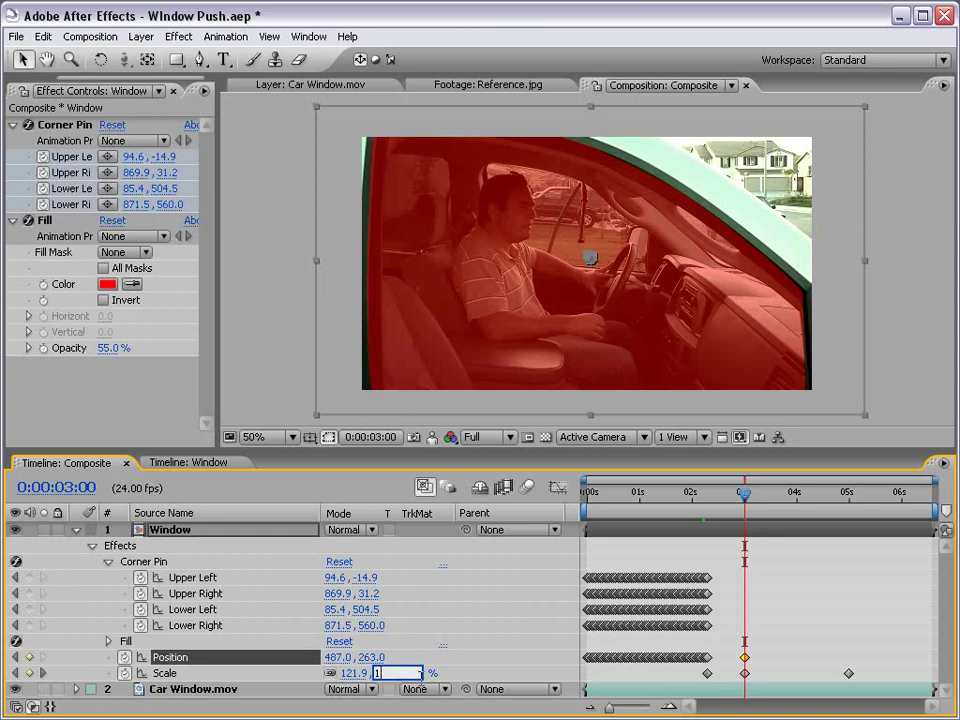
pyautogui.write('22.5')
pyautogui.press('Return')
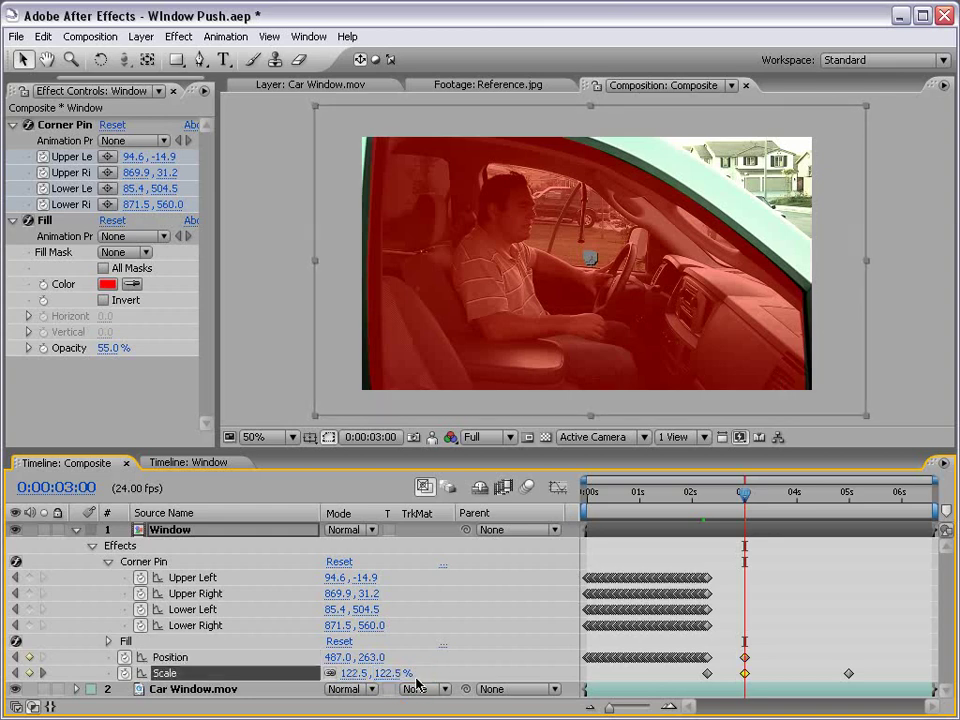
# - Add Scale keyframes of 160.9% at 0:00:03:17 and 135.6% at 0:00:03:08 to the Window layer
pyautogui.moveTo(748, 506); pyautogui.dragTo(783, 508)
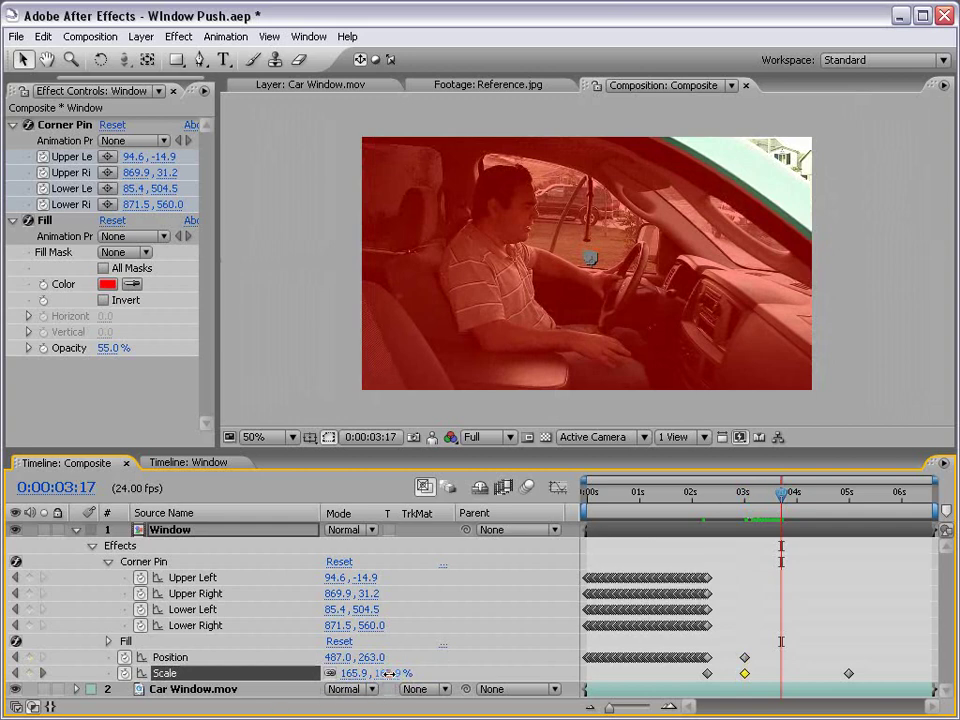
pyautogui.moveTo(384, 673); pyautogui.dragTo(379, 673)
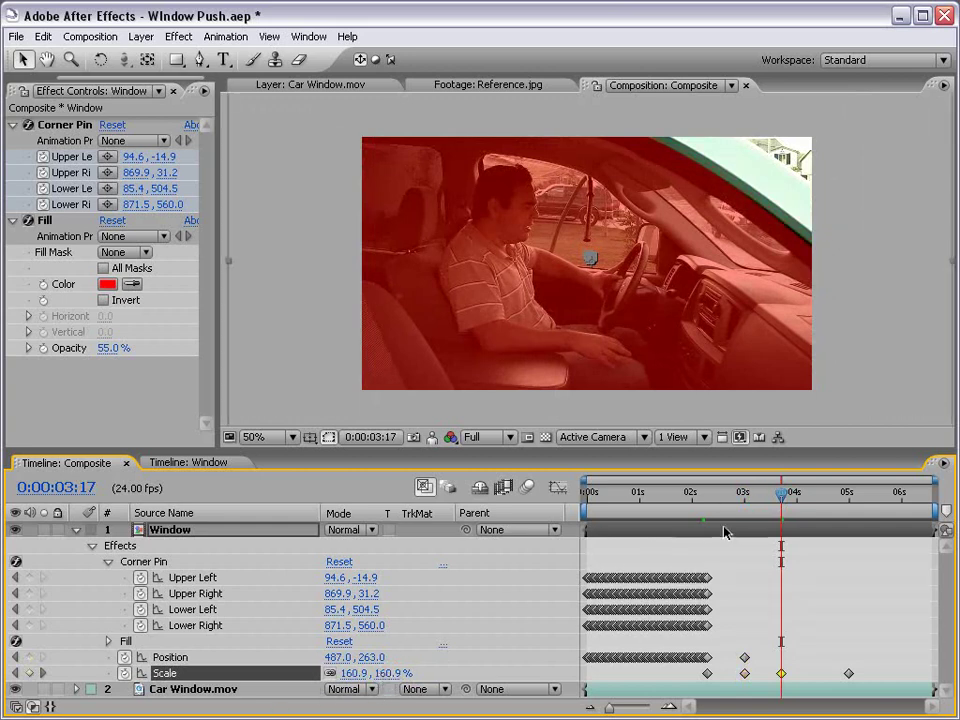
pyautogui.moveTo(777, 500)
pyautogui.mouseDown()
pyautogui.moveTo(746, 503)
pyautogui.moveTo(761, 500)
pyautogui.mouseUp()
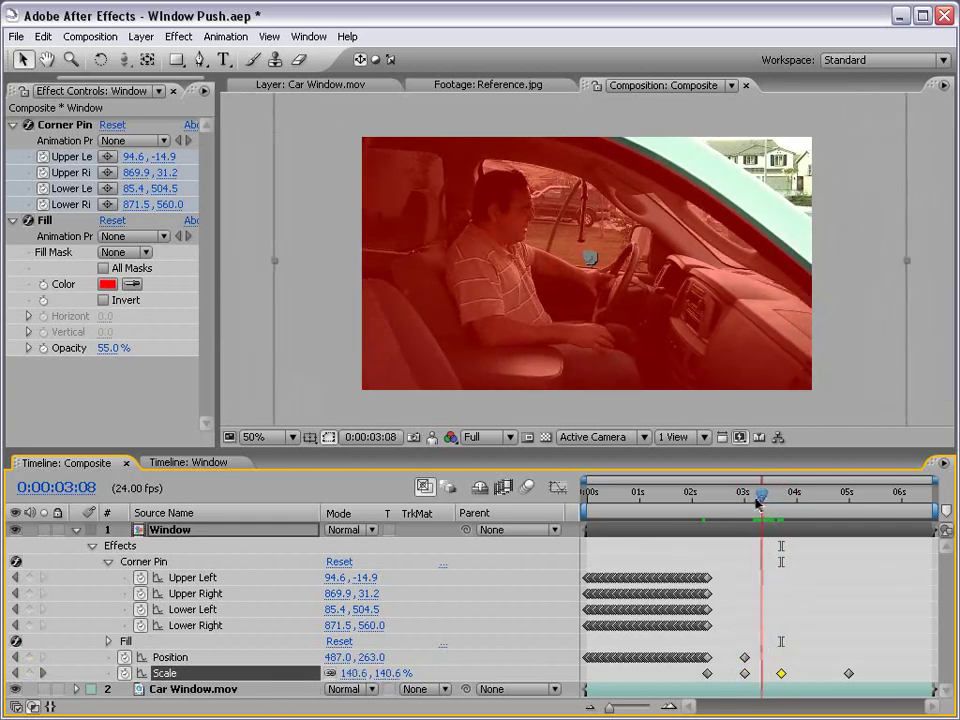
pyautogui.moveTo(391, 673); pyautogui.dragTo(389, 673)
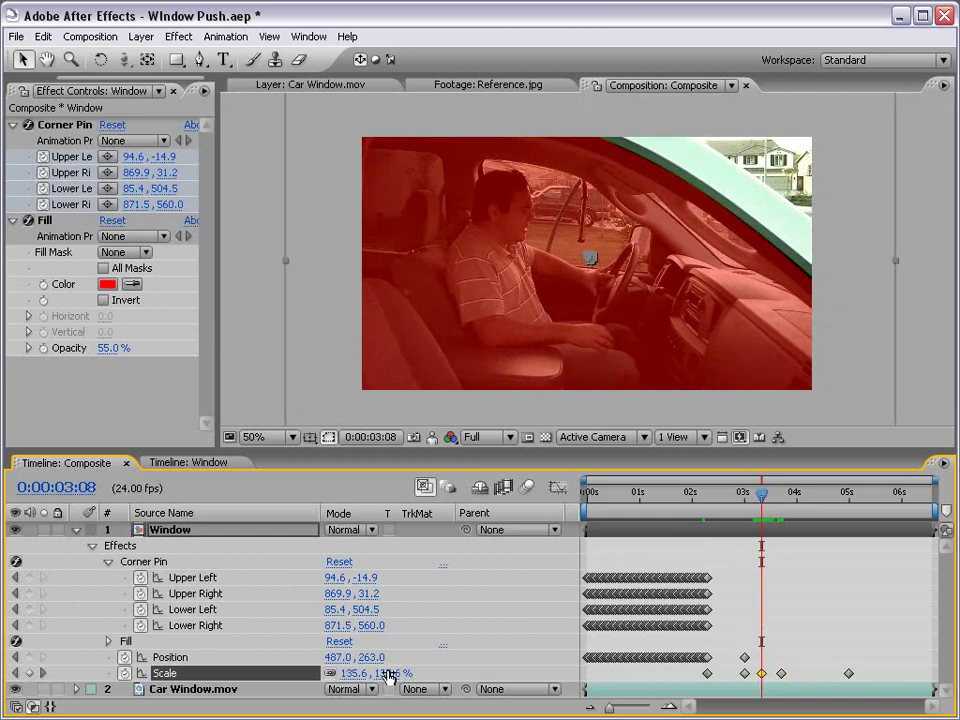
# - Enlarge the Window layer with a Scale keyframe at 0:00:04:05 and another of 264.3% at 0:00:04:17
pyautogui.moveTo(770, 512); pyautogui.dragTo(809, 500)
pyautogui.moveTo(383, 678); pyautogui.dragTo(391, 673)
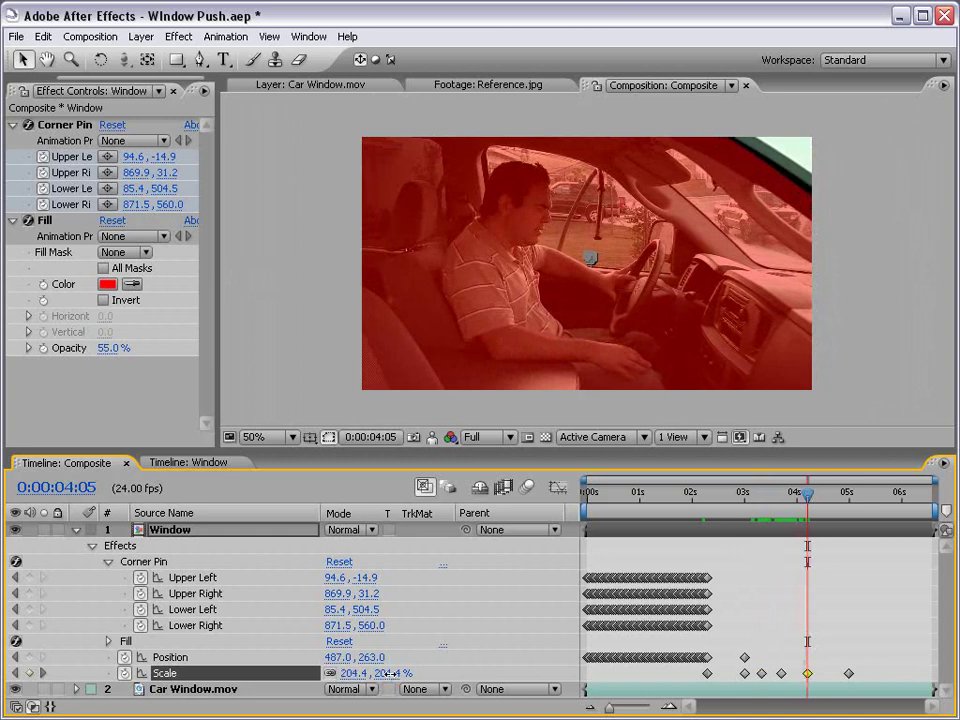
pyautogui.moveTo(808, 497); pyautogui.dragTo(838, 497)
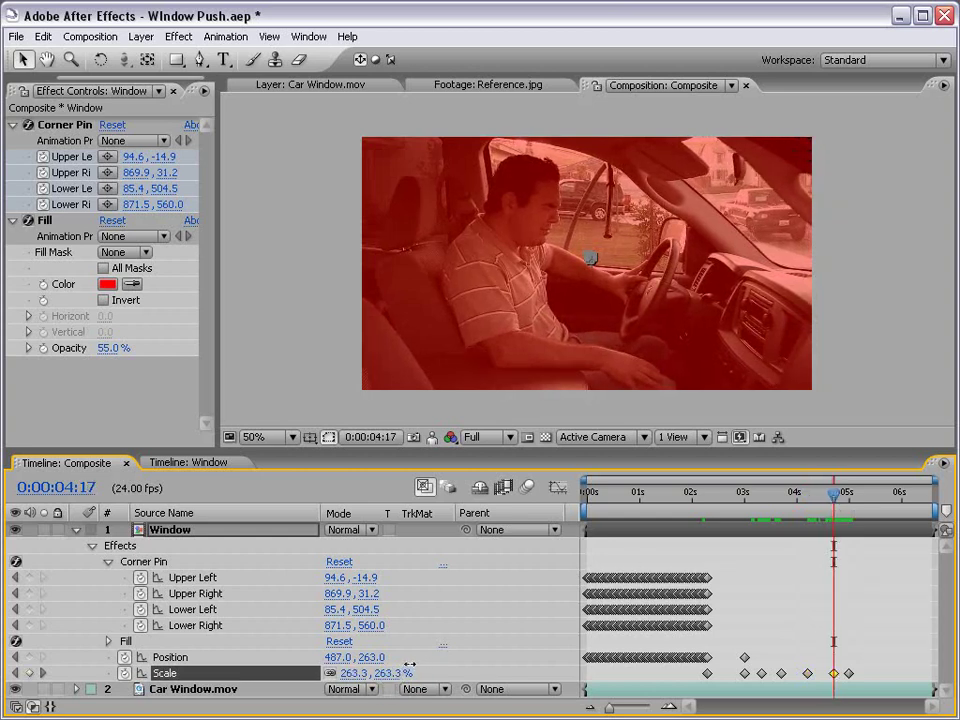
pyautogui.click(832, 612)
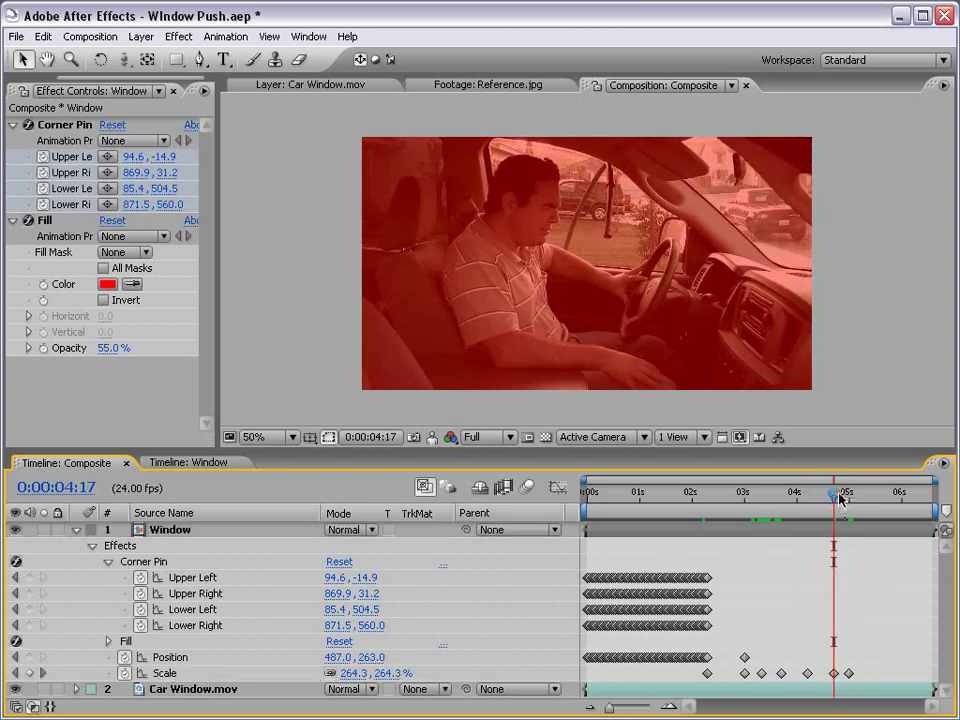
# - Raise the Window layer's Scale keyframe at 0:00:05:00 to 316%, using the Graph Editor to continue the curve's rise
pyautogui.moveTo(841, 497); pyautogui.dragTo(855, 498)
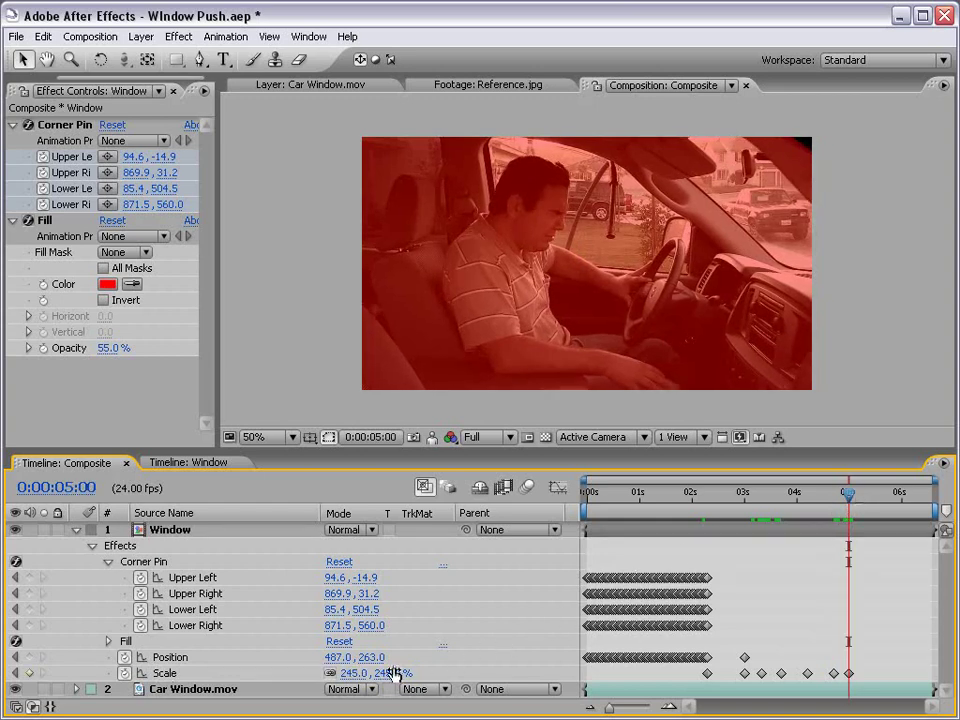
pyautogui.moveTo(393, 675); pyautogui.dragTo(411, 657)
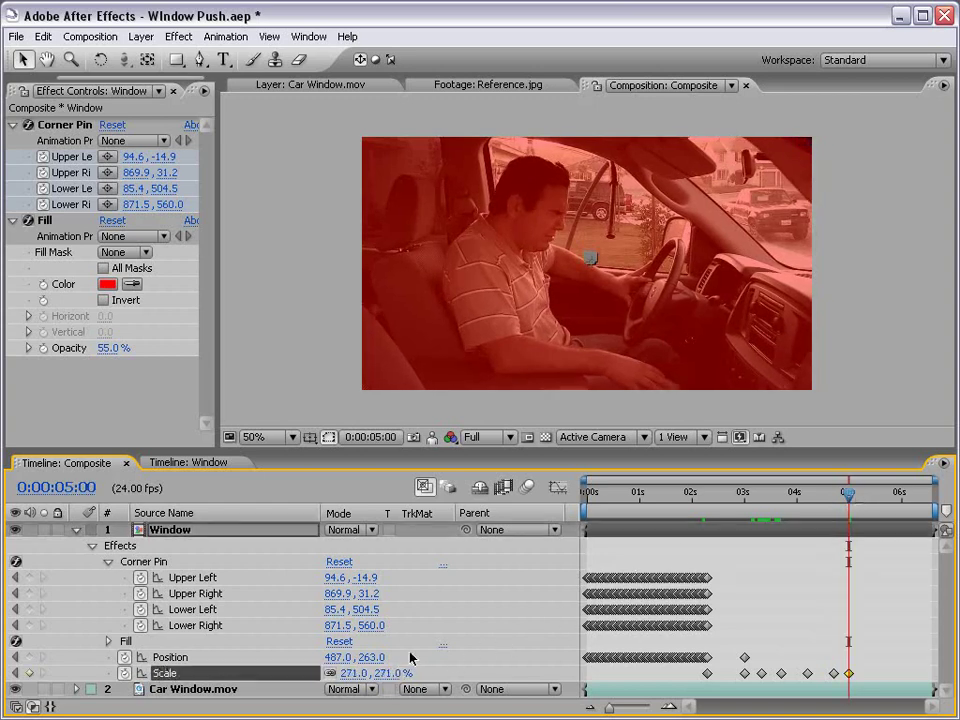
pyautogui.click(556, 487)
pyautogui.click(836, 527)
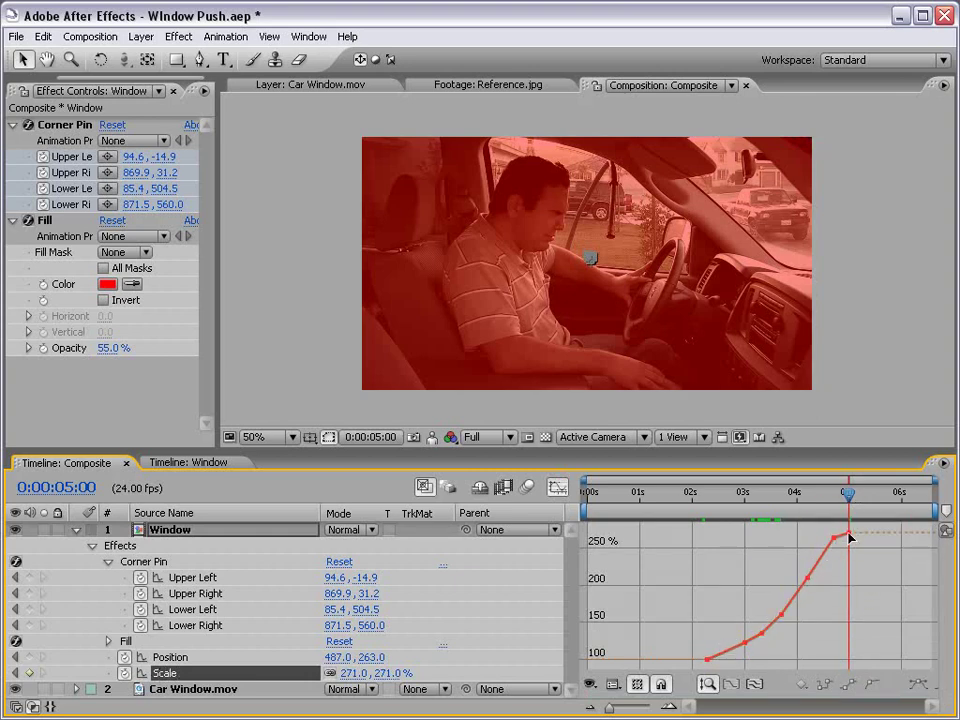
pyautogui.moveTo(390, 676); pyautogui.dragTo(417, 660)
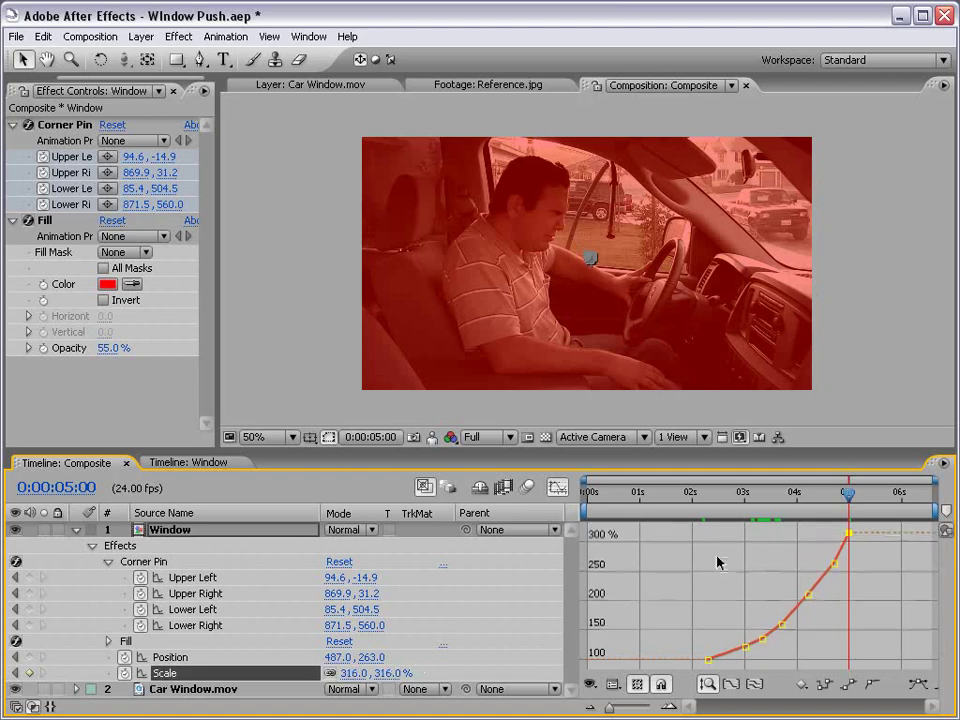
# - Leave the Graph Editor, nudge the Window layer slightly left at 0:00:03:00 and check its alignment back to 0:00:02:13
pyautogui.moveTo(848, 493); pyautogui.dragTo(746, 502)
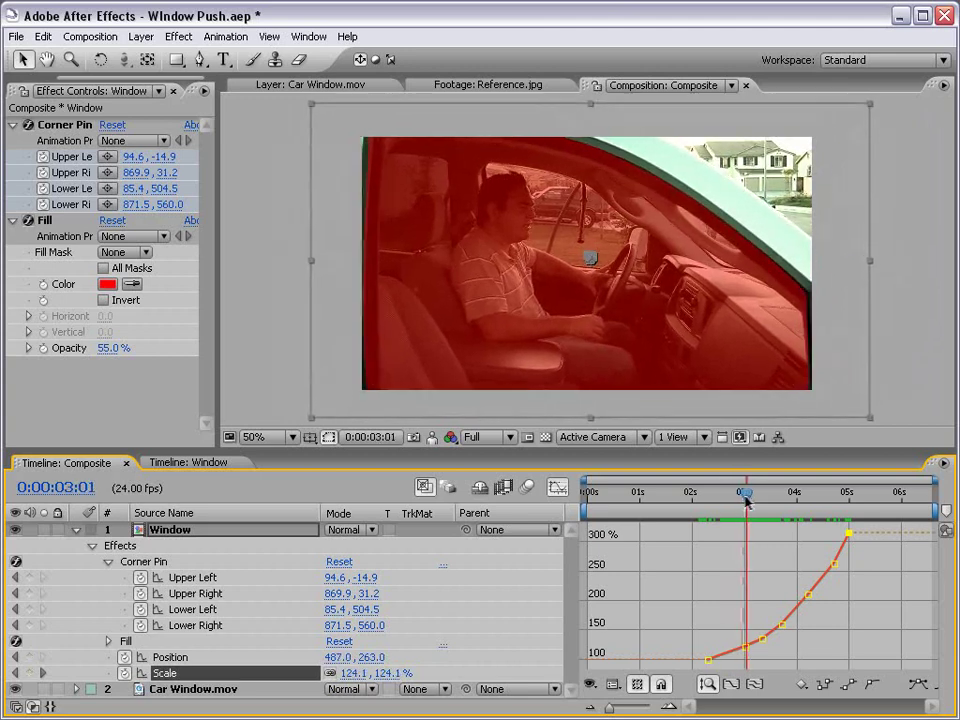
pyautogui.hotkey('shift', 'F3')
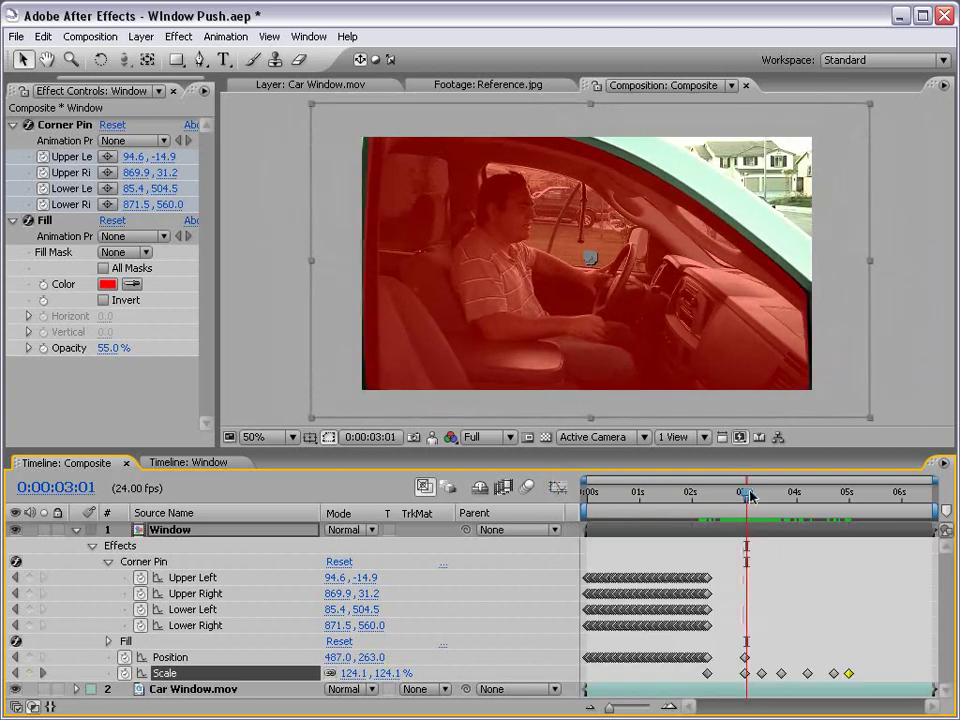
pyautogui.press('=')
pyautogui.press('=')
pyautogui.moveTo(748, 501); pyautogui.dragTo(664, 600)
pyautogui.press('Left')
pyautogui.press('Left')
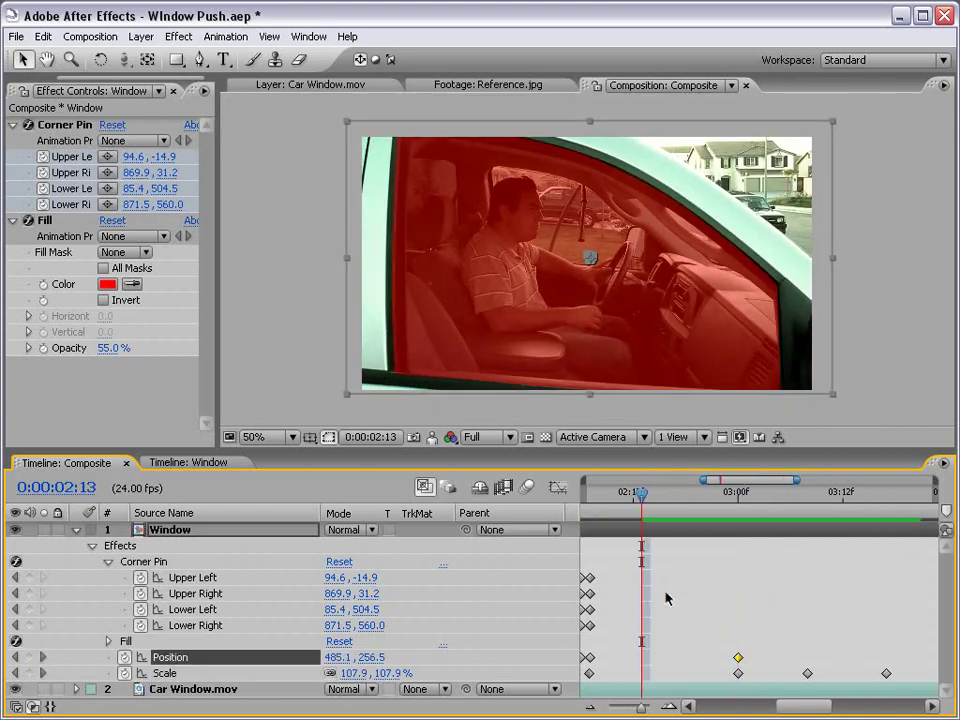
# - Apply the Grid effect from the Generate category to the Window layer
pyautogui.click(179, 36)
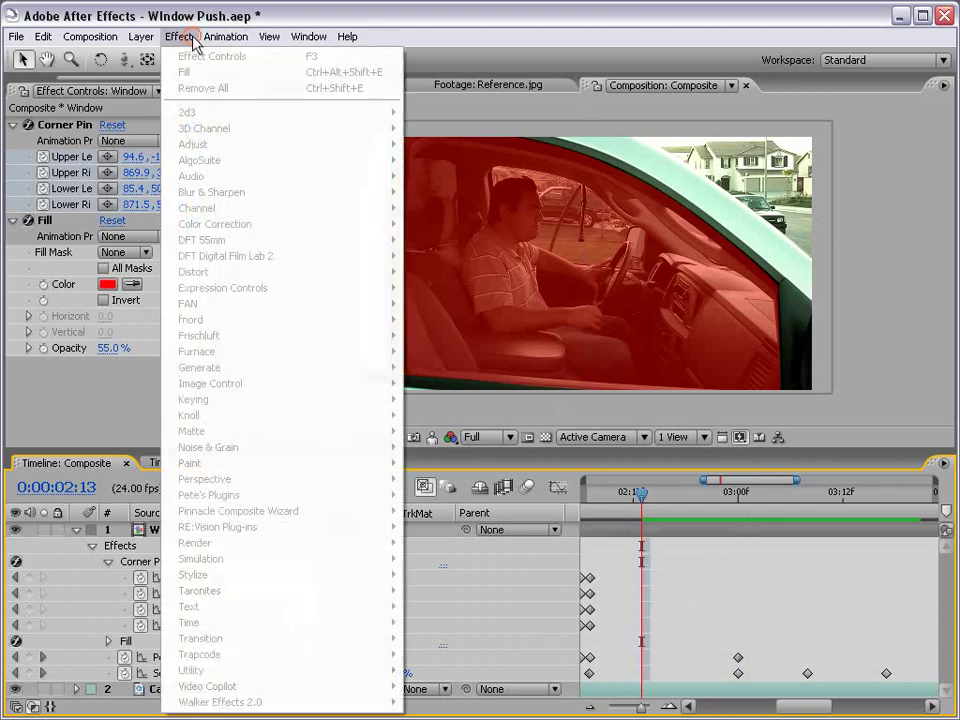
pyautogui.click(692, 527)
pyautogui.click(179, 36)
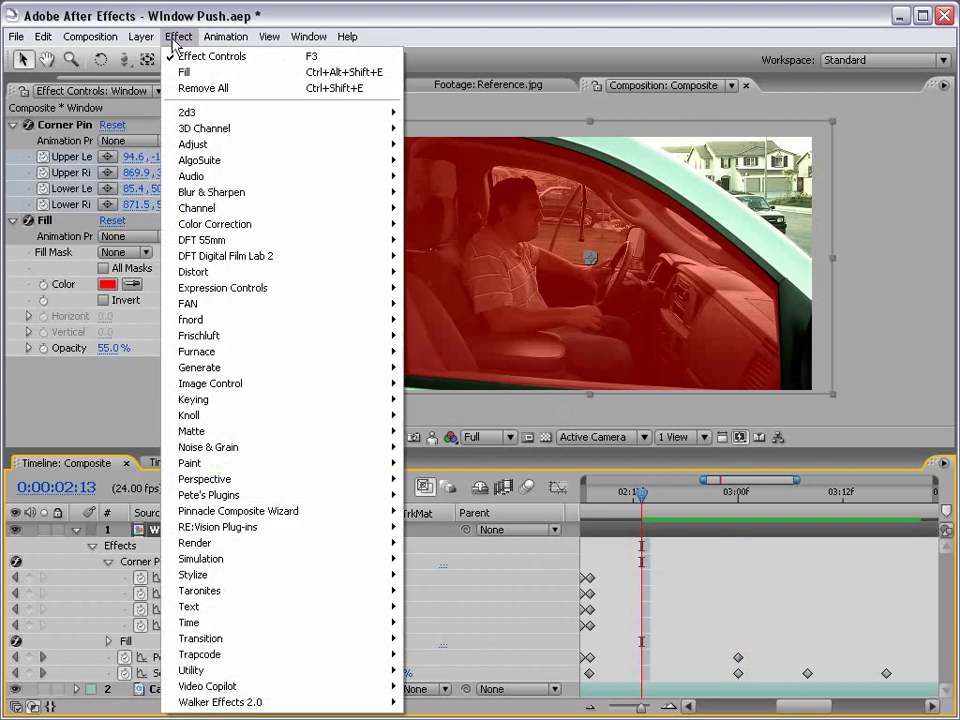
pyautogui.moveTo(283, 370)
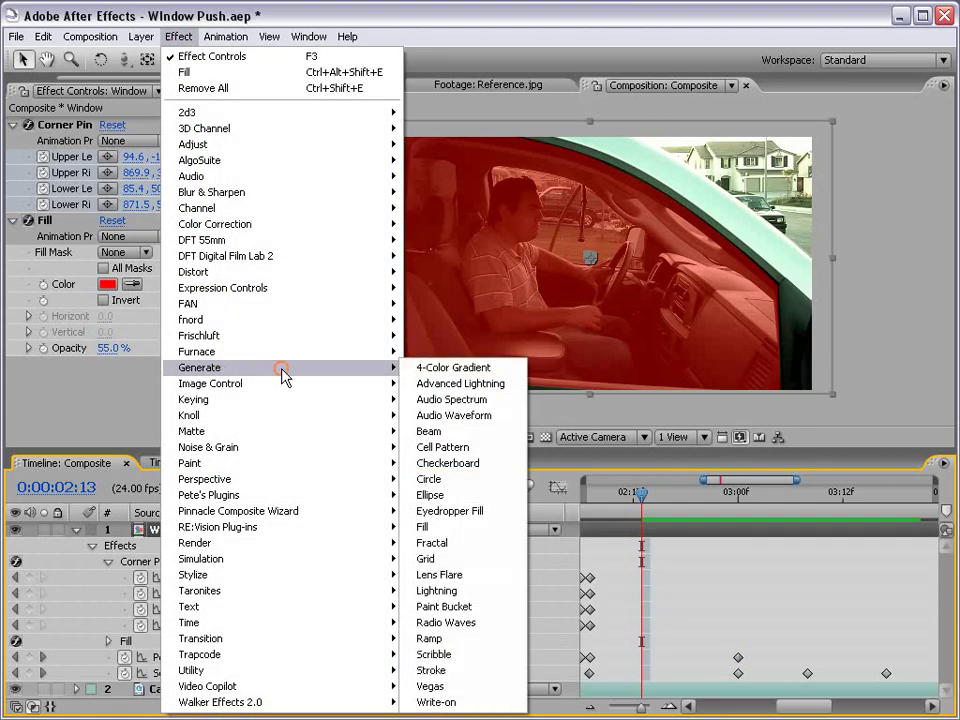
pyautogui.click(447, 558)
pyautogui.scroll(5, 65, 181)
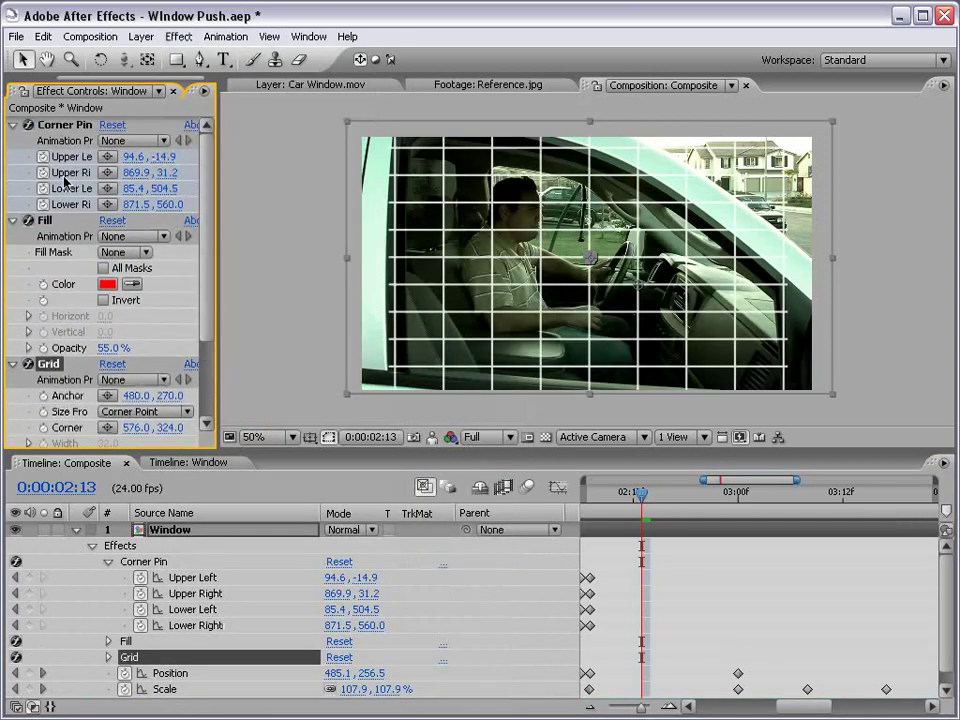
# - Collapse the Corner Pin and Fill settings and reorder the Window layer's effects so Grid sits above Corner Pin
pyautogui.click(14, 124)
pyautogui.click(14, 140)
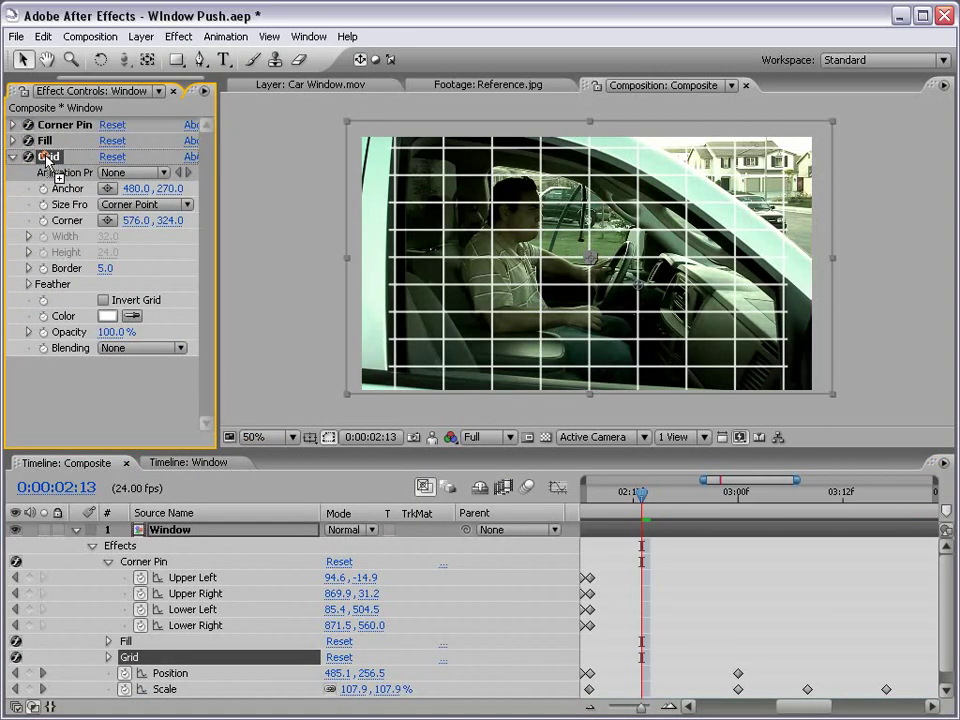
pyautogui.moveTo(36, 155); pyautogui.dragTo(52, 126)
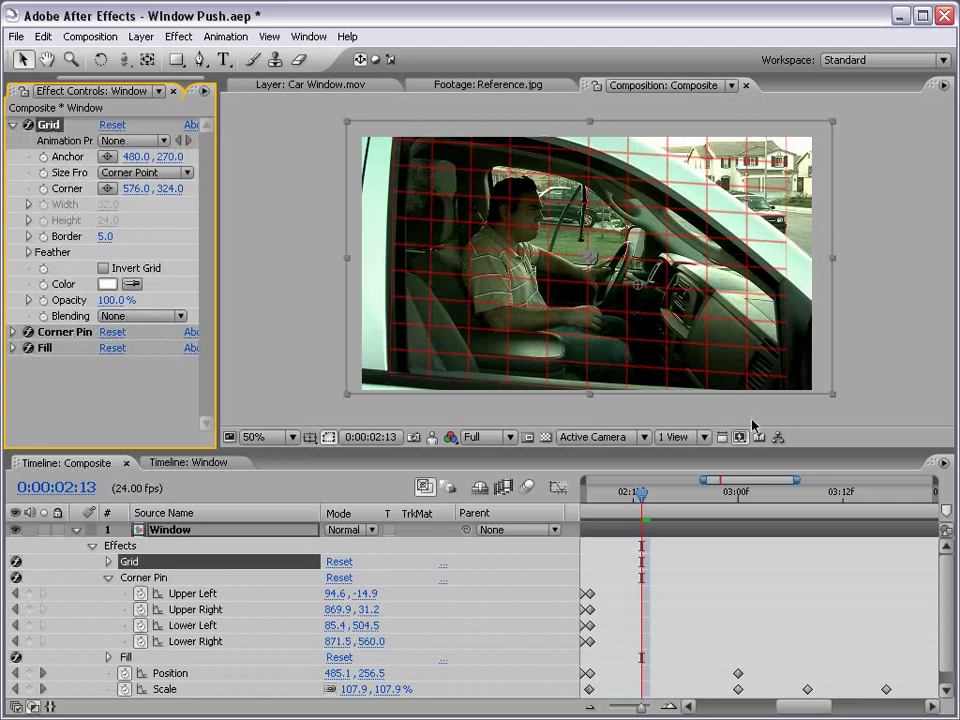
# - Add a Position keyframe of 489.0, 263.0 to the Window layer at 0:00:03:17, using the grid as a guide
pyautogui.click(705, 572)
pyautogui.moveTo(655, 500); pyautogui.dragTo(774, 504)
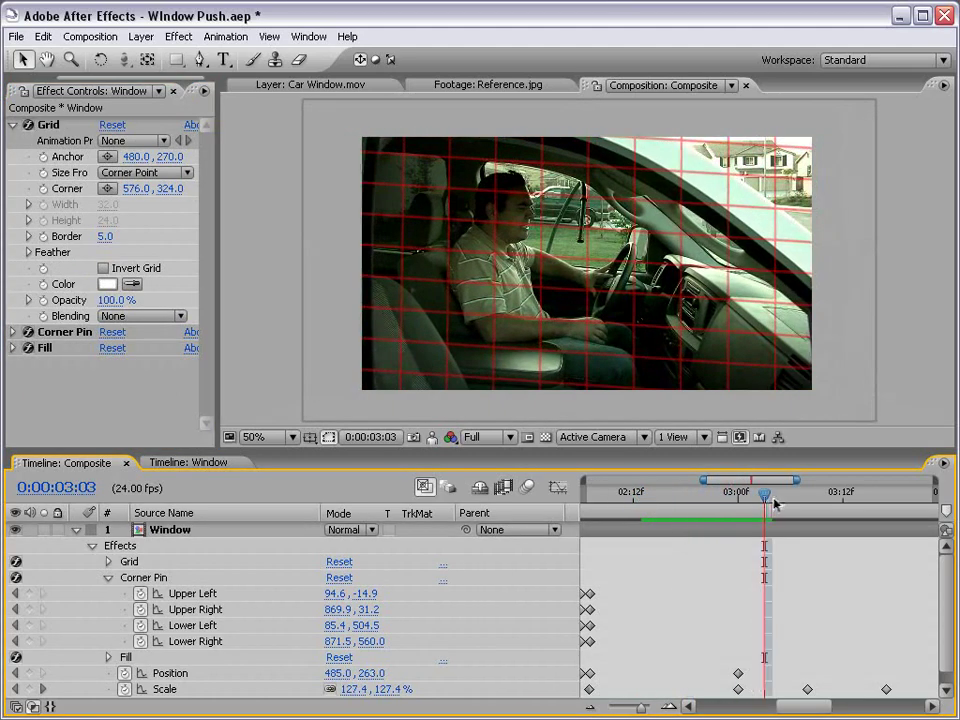
pyautogui.press('-')
pyautogui.press('-')
pyautogui.moveTo(825, 594); pyautogui.dragTo(724, 595)
pyautogui.press('=')
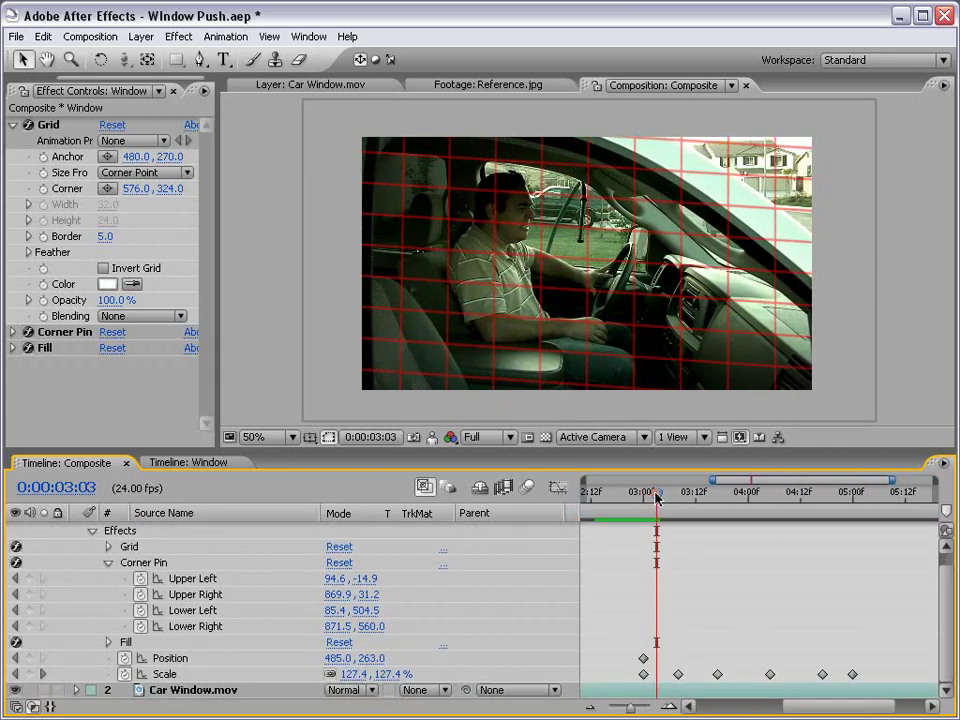
pyautogui.moveTo(688, 503); pyautogui.dragTo(717, 493)
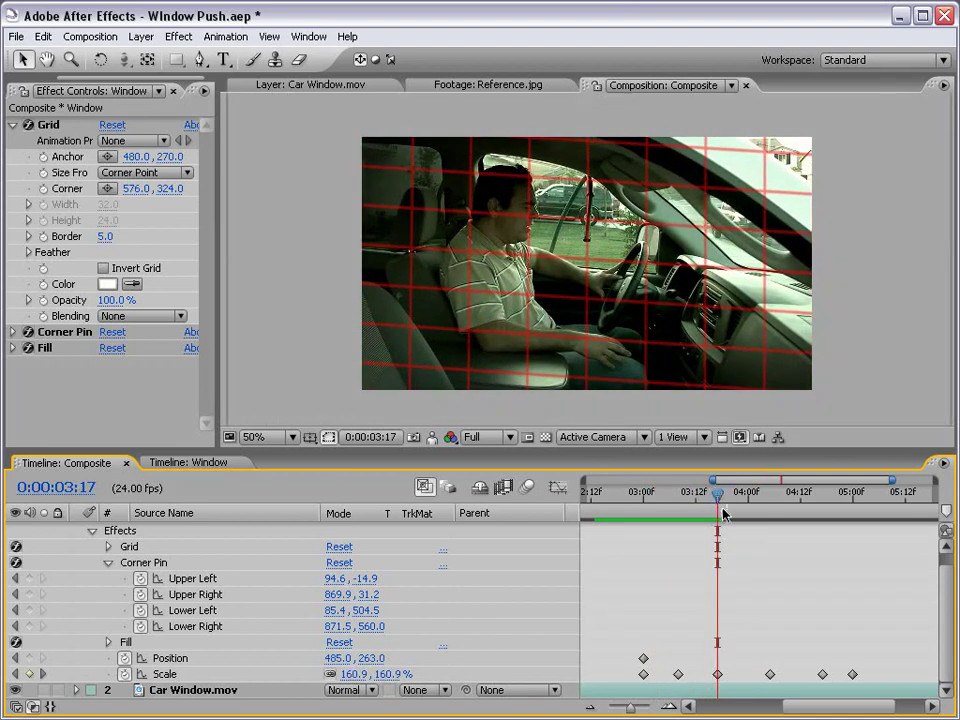
pyautogui.scroll(1, 943, 597)
pyautogui.hotkey('alt', 'shift', 'p')
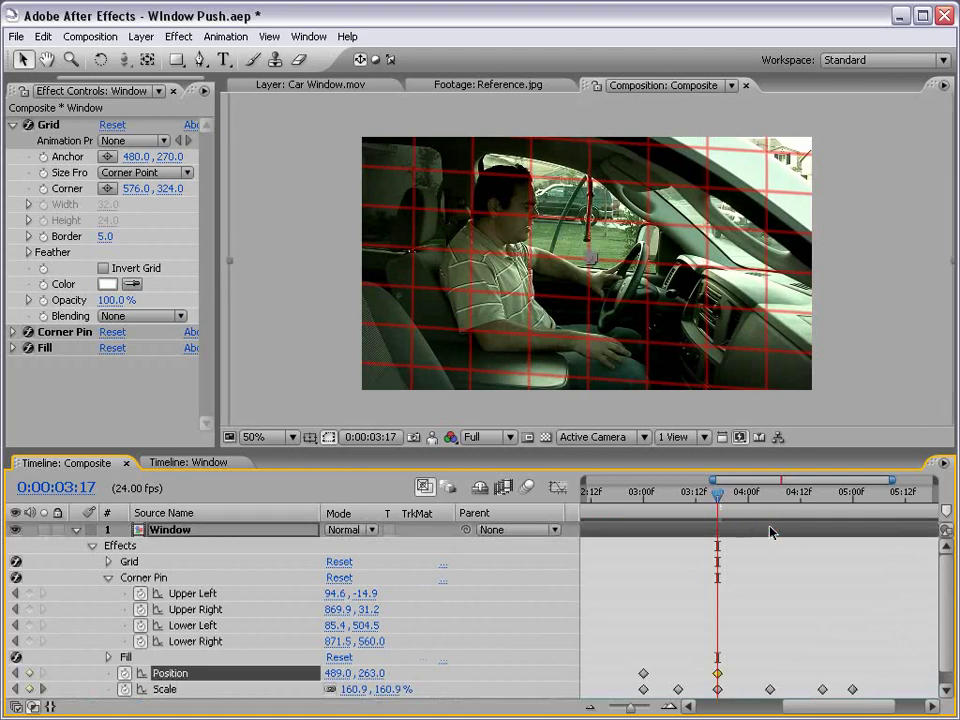
# - Add Window Position keyframes at 0:00:04:05, 0:00:04:17 and 0:00:05:00, reaching 563.0, 263.0 at the last, and check the grid's alignment back to 0:00:03:04
pyautogui.moveTo(717, 492); pyautogui.dragTo(855, 500)
pyautogui.hotkey('shift', 'Right')
pyautogui.hotkey('shift', 'Right')
pyautogui.hotkey('shift', 'Right')
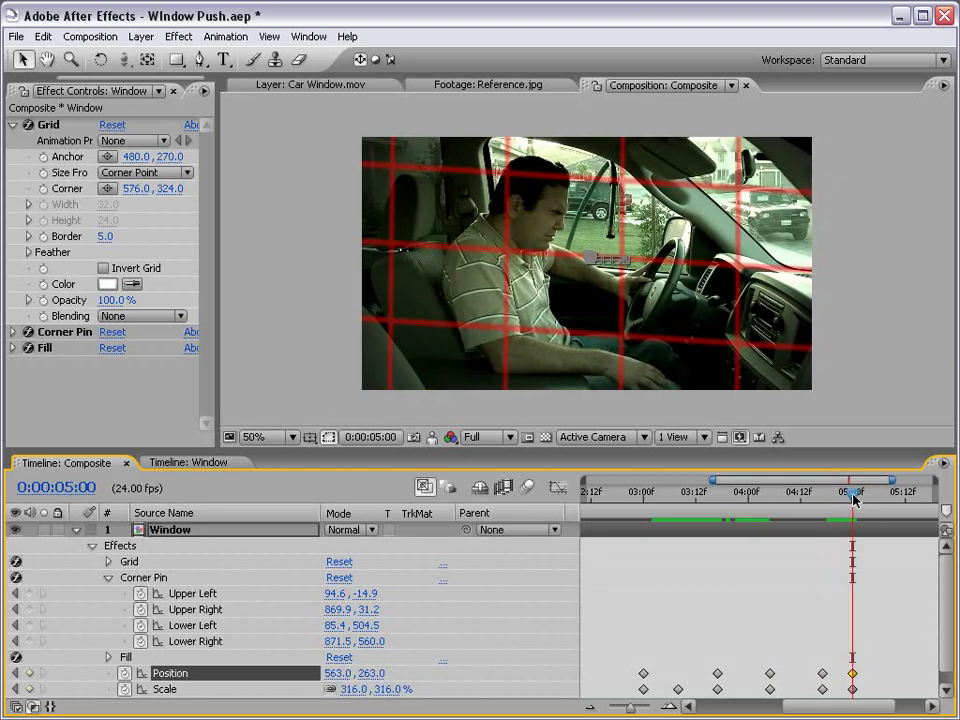
pyautogui.moveTo(858, 500); pyautogui.dragTo(806, 497)
pyautogui.scroll(1, 645, 257)
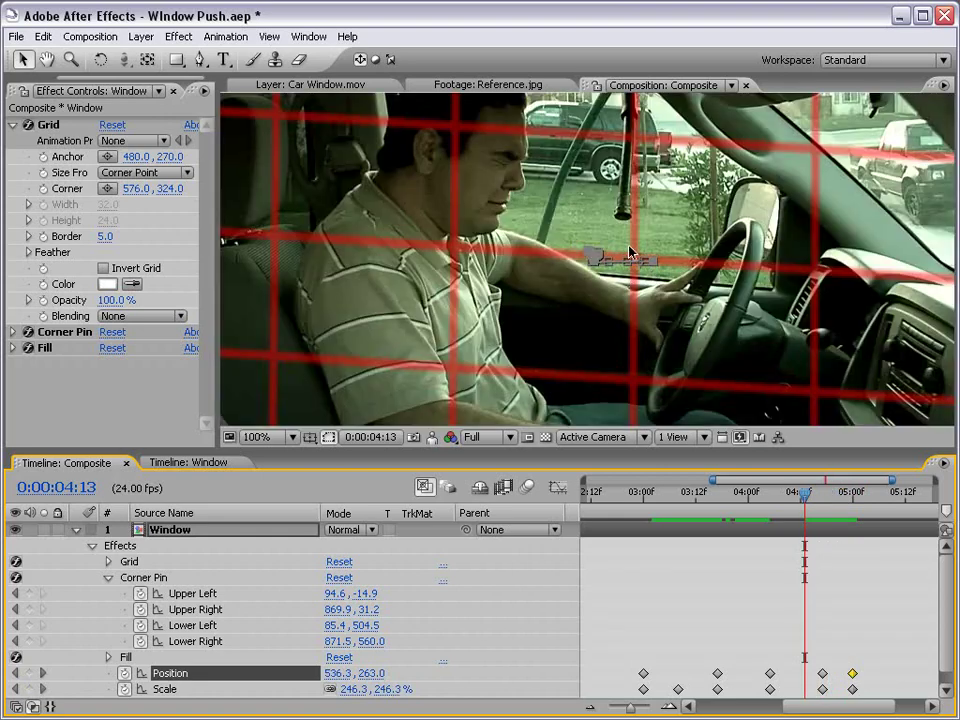
pyautogui.moveTo(802, 498); pyautogui.dragTo(659, 496)
pyautogui.scroll(-2, 537, 258)
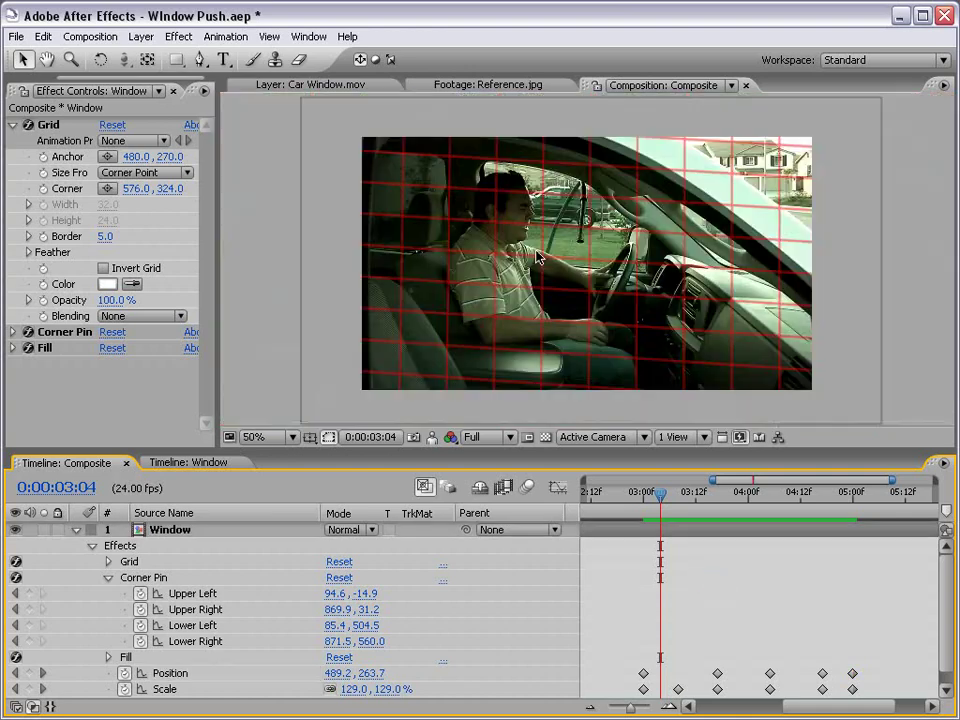
# - Remove the Grid and Fill effects from the Window layer and save the project
pyautogui.click(47, 124)
pyautogui.press('Delete')
pyautogui.click(46, 140)
pyautogui.press('Delete')
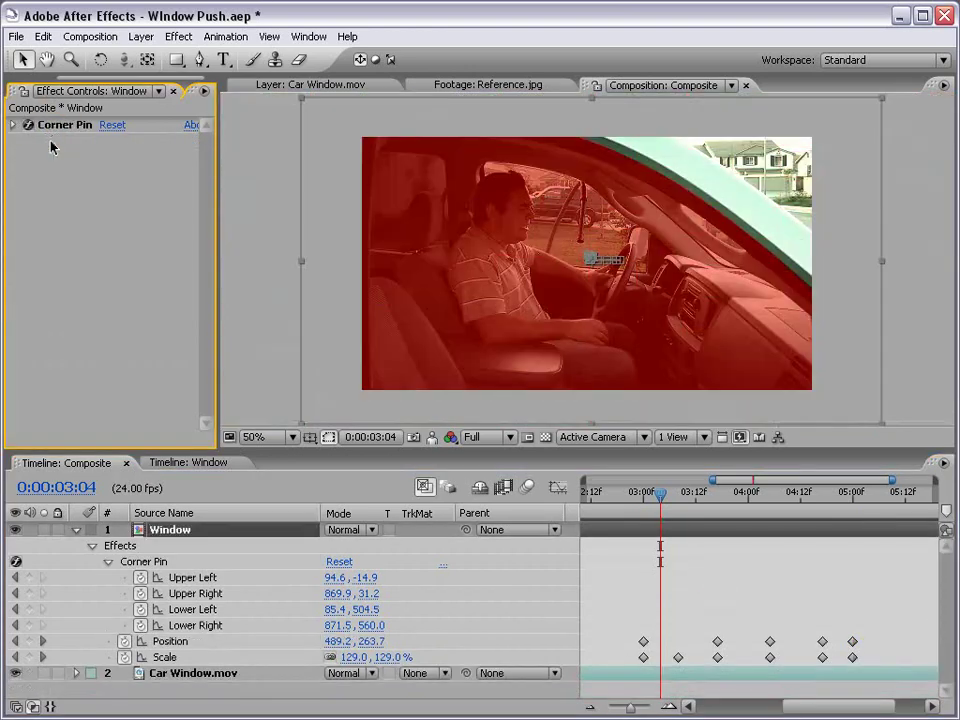
pyautogui.click(711, 559)
pyautogui.hotkey('ctrl', 's')
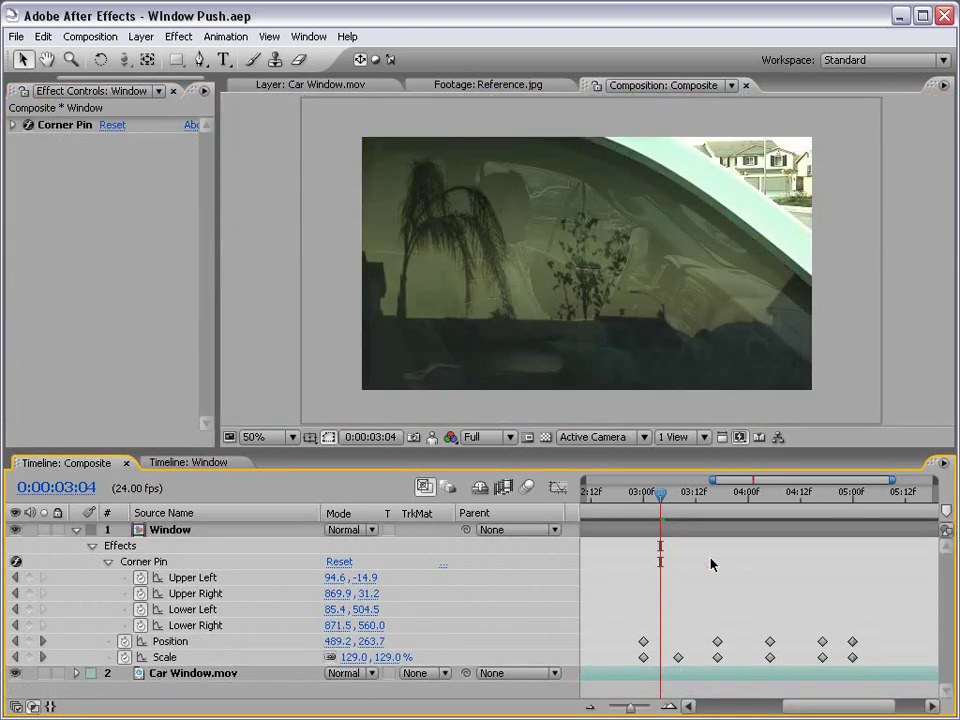
# - Check the window over the whole clip, collapse the Window layer and start its Opacity animation with an 85% keyframe at 0:00:04:03
pyautogui.press('-')
pyautogui.press('-')
pyautogui.moveTo(753, 495); pyautogui.dragTo(681, 550)
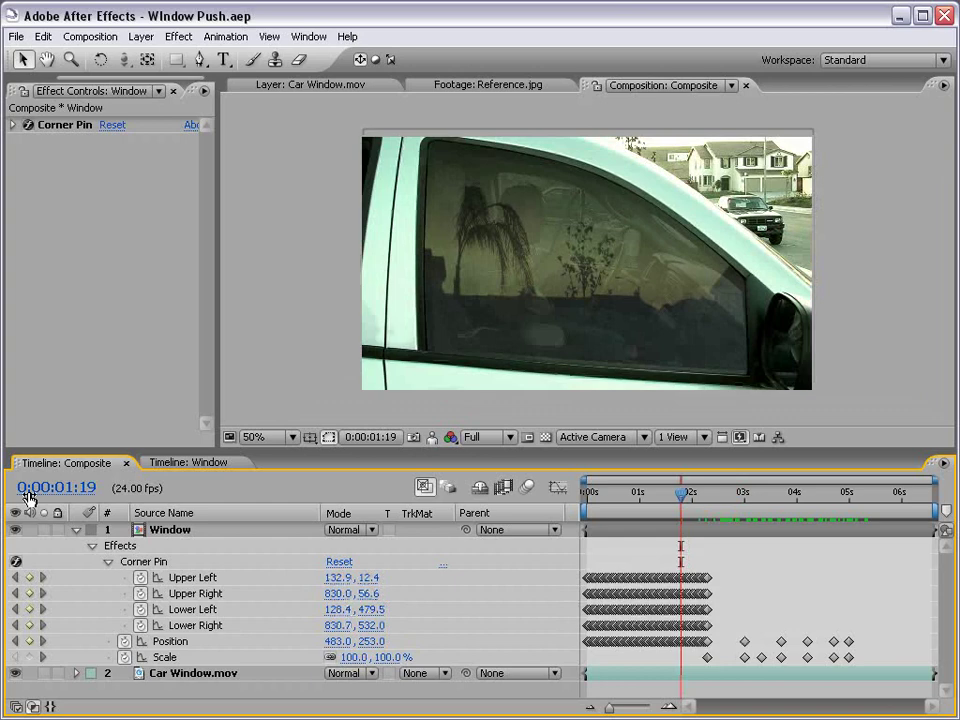
pyautogui.click(76, 530)
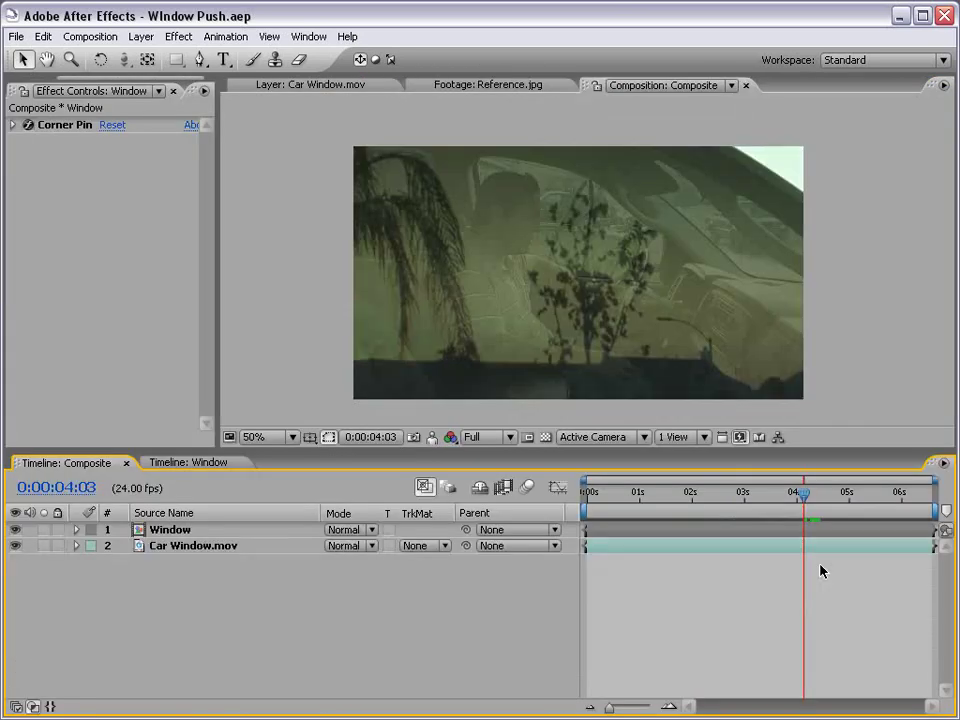
pyautogui.click(765, 532)
pyautogui.press('t')
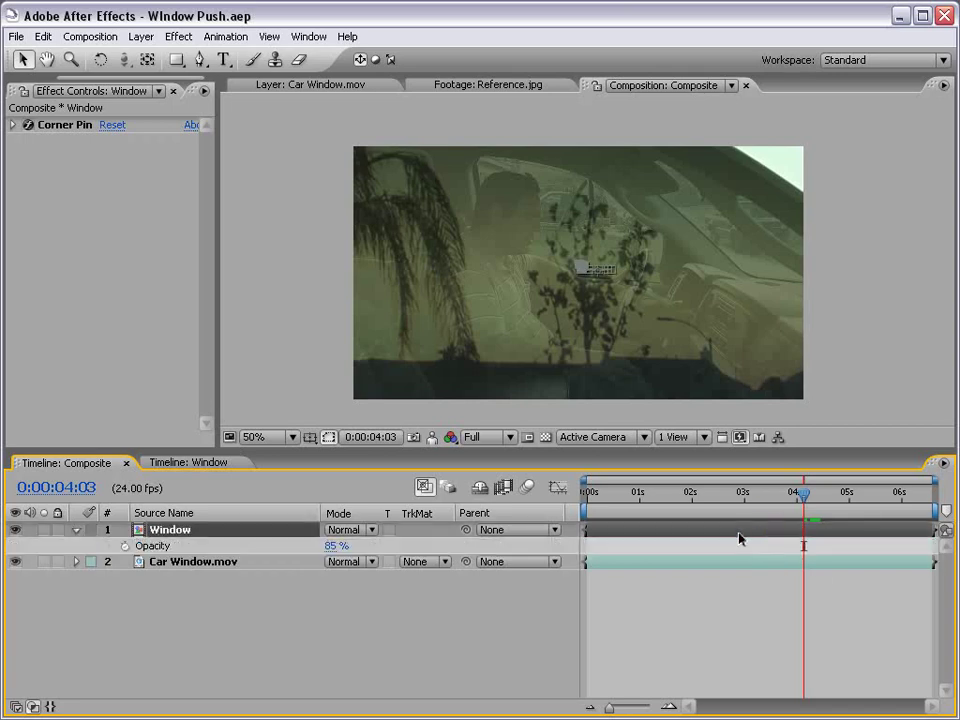
pyautogui.click(125, 546)
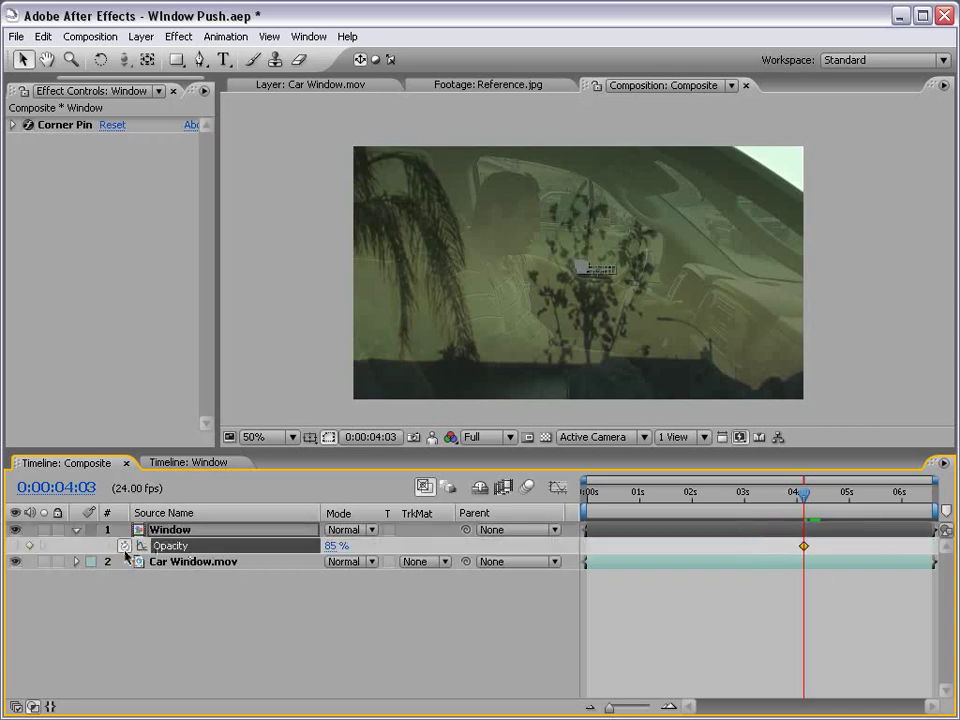
# - Fade the Window layer out with an Opacity keyframe of 0% at 0:00:05:00, in line with its last Position and Scale keyframes
pyautogui.moveTo(806, 497); pyautogui.dragTo(852, 497)
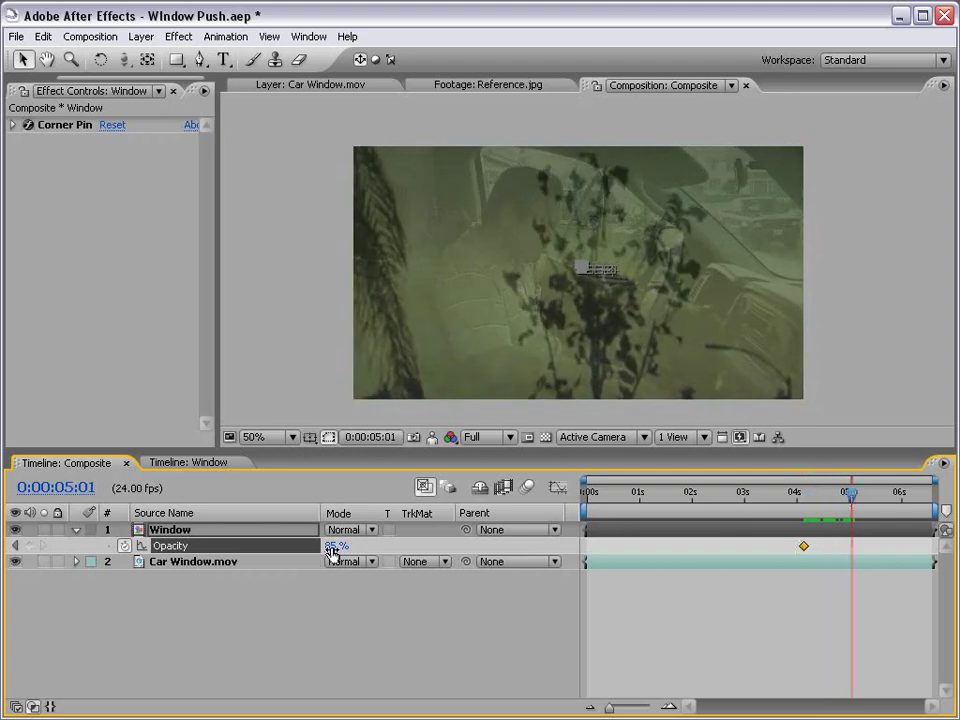
pyautogui.press('u')
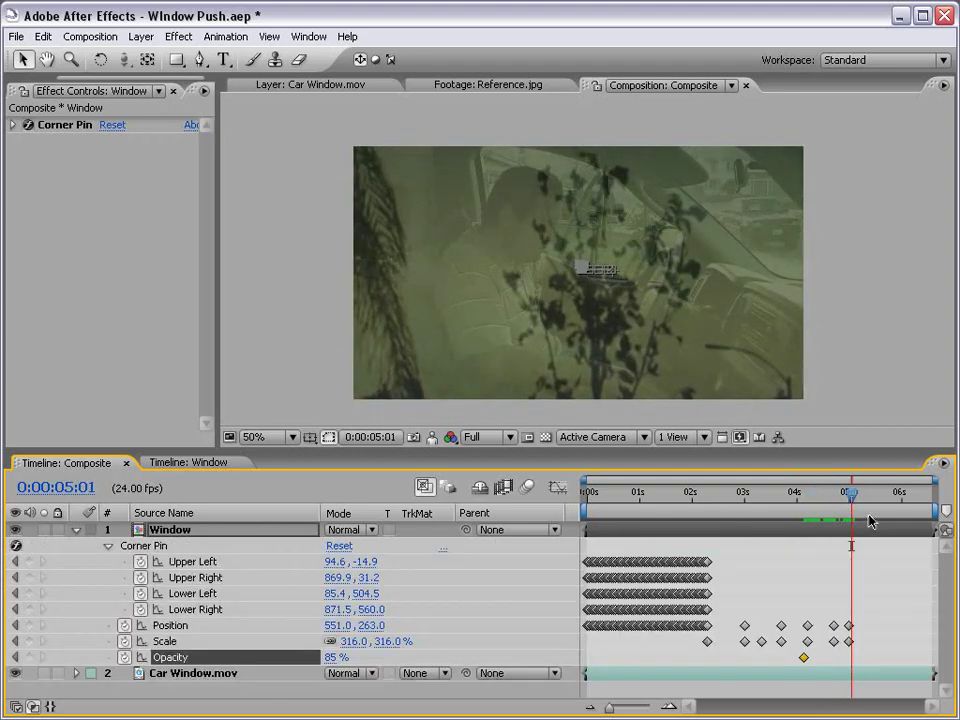
pyautogui.press('j')
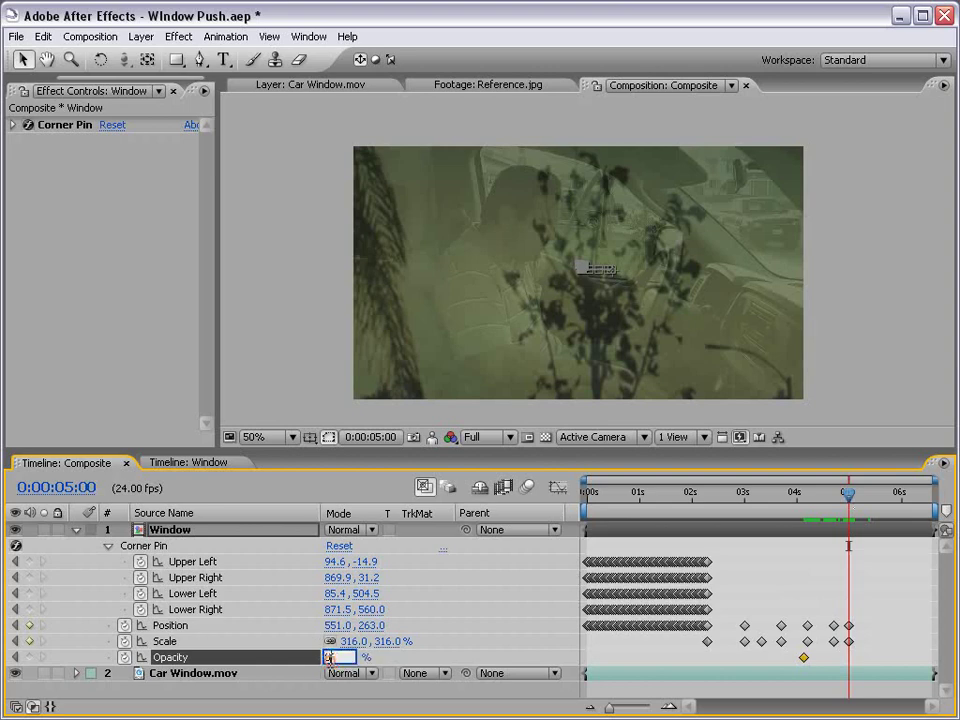
pyautogui.write('0')
pyautogui.press('Return')
pyautogui.press('=')
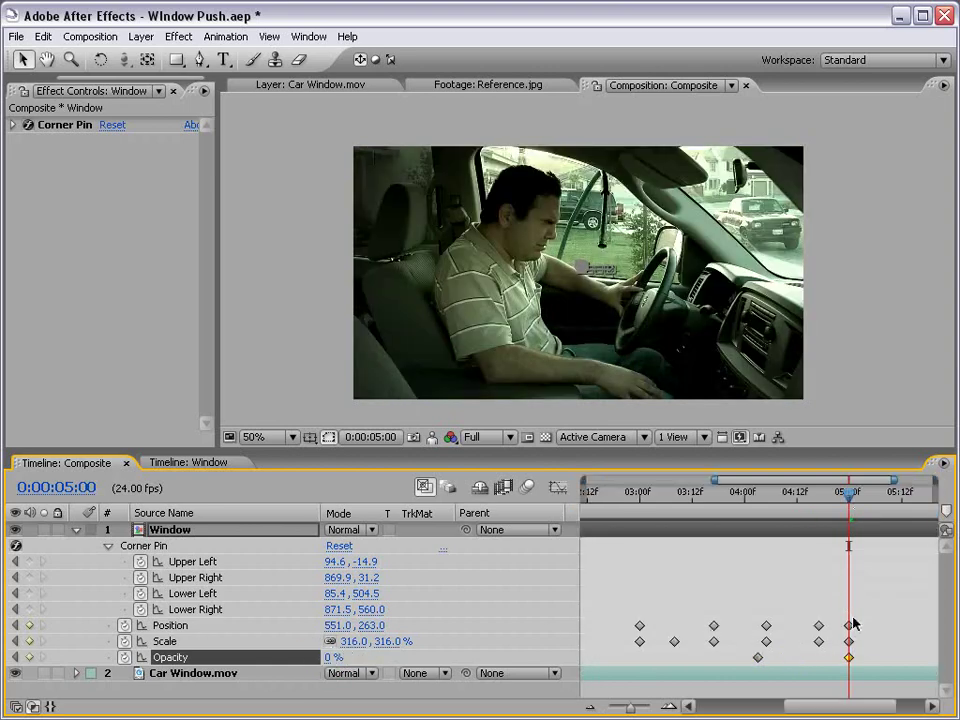
# - Show the Window layer's Opacity curve in the Graph Editor and review the composite back to 0:00:01:12
pyautogui.click(558, 488)
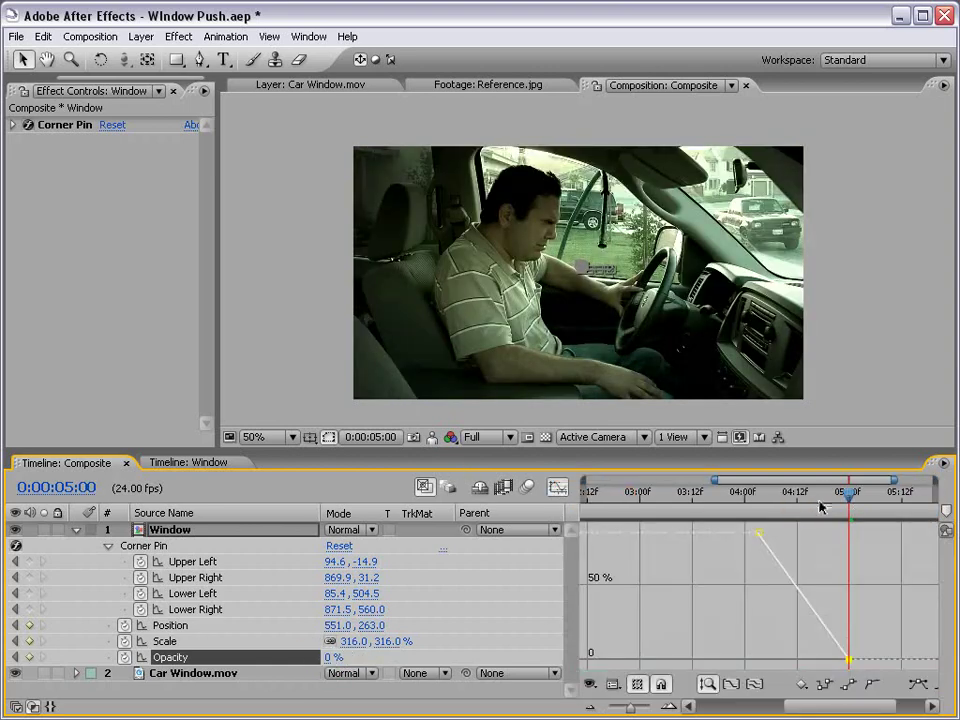
pyautogui.moveTo(848, 492); pyautogui.dragTo(671, 496)
pyautogui.press('-')
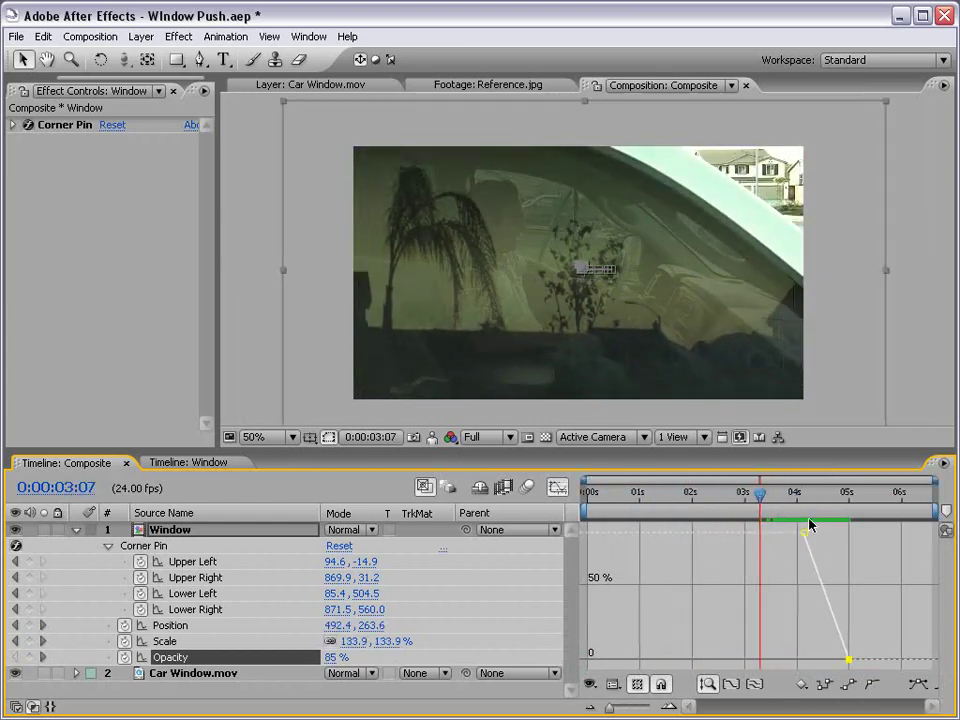
pyautogui.moveTo(770, 497); pyautogui.dragTo(665, 509)
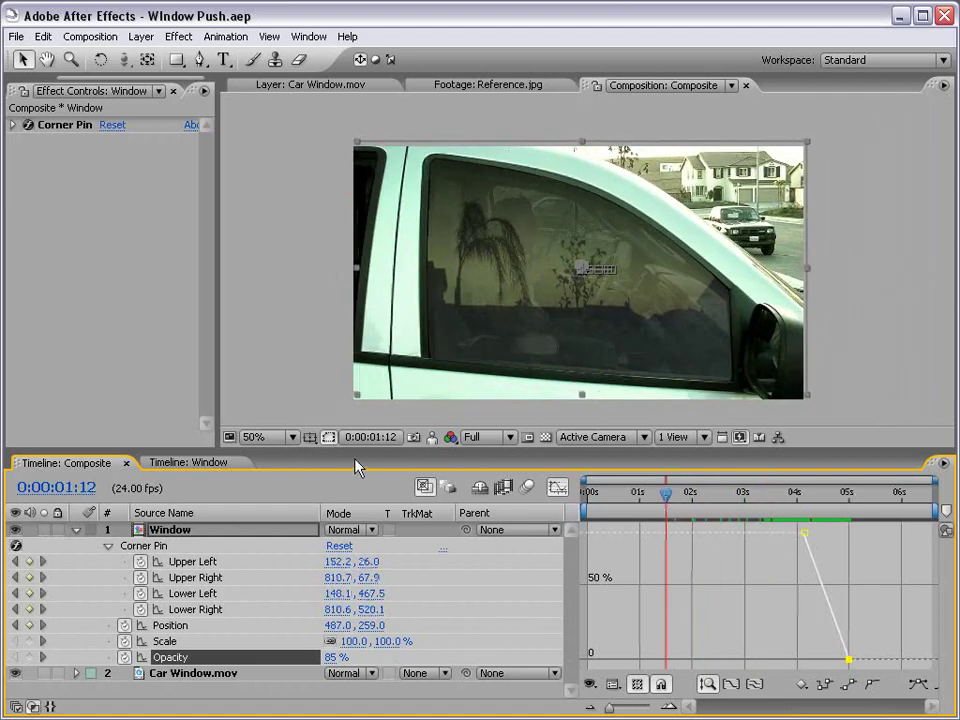
# - In the Window composition, add an Opacity keyframe to the reflection_reference.jpg layer at 0:00:00:00
pyautogui.click(190, 462)
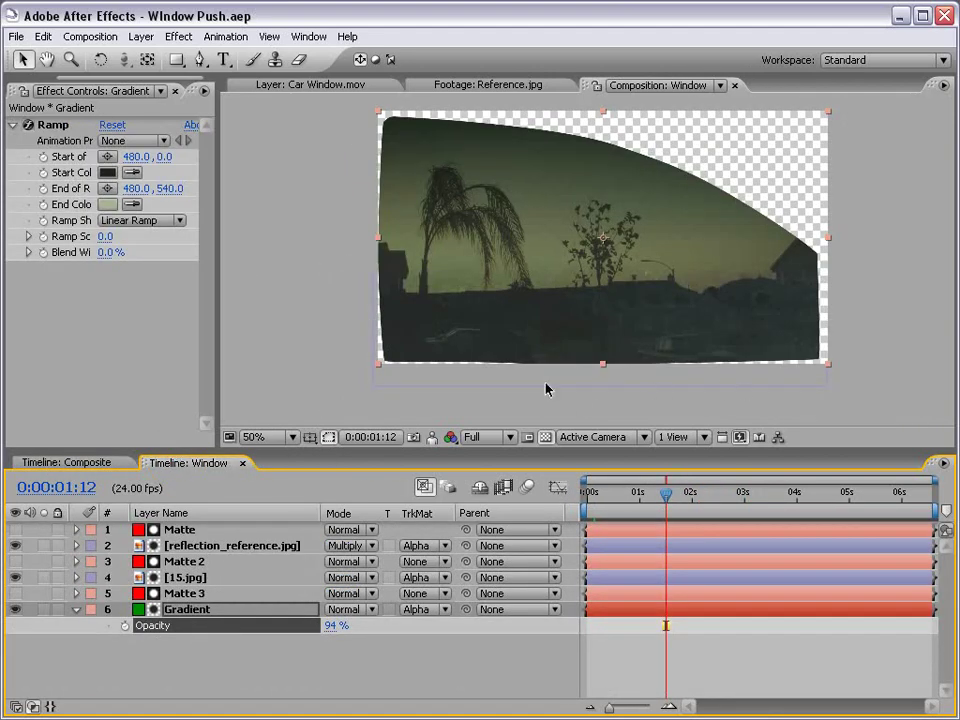
pyautogui.click(76, 609)
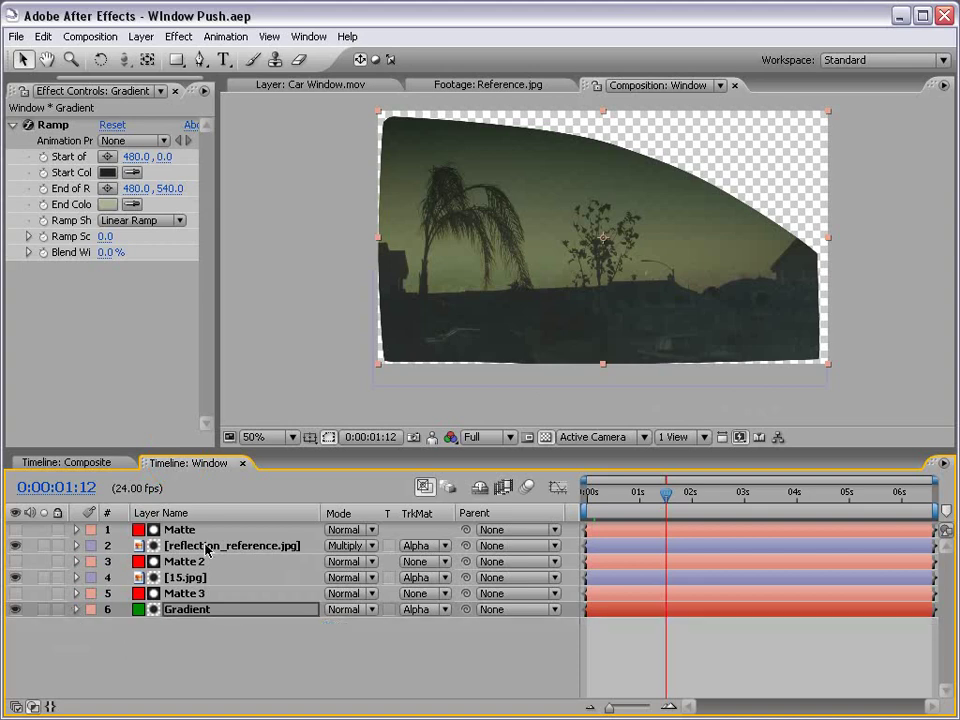
pyautogui.click(160, 545)
pyautogui.press('t')
pyautogui.moveTo(665, 500); pyautogui.dragTo(587, 500)
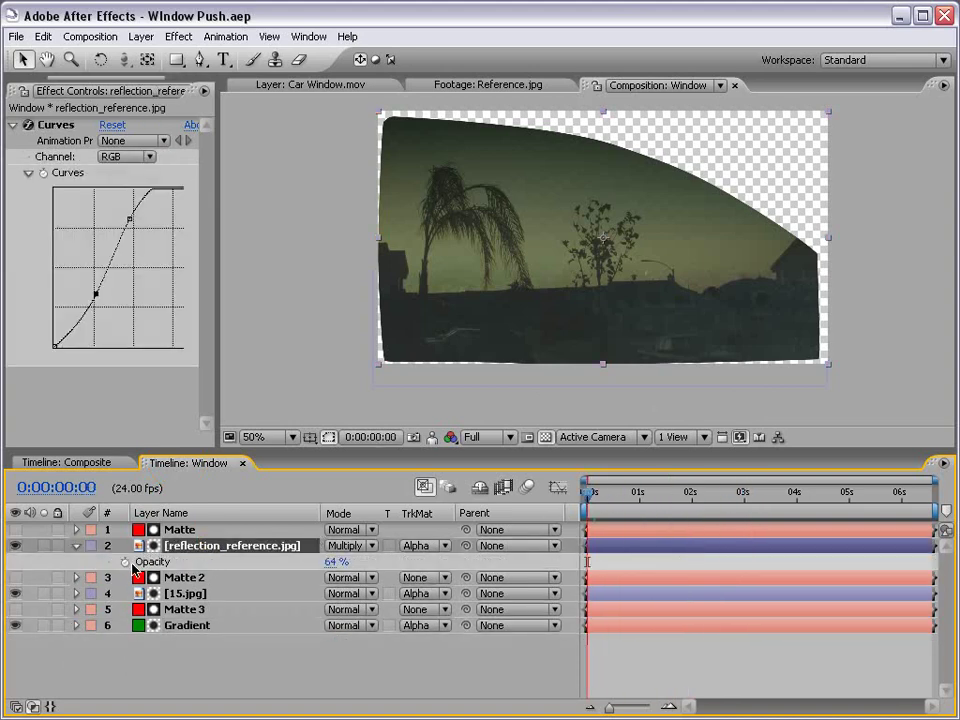
pyautogui.click(125, 562)
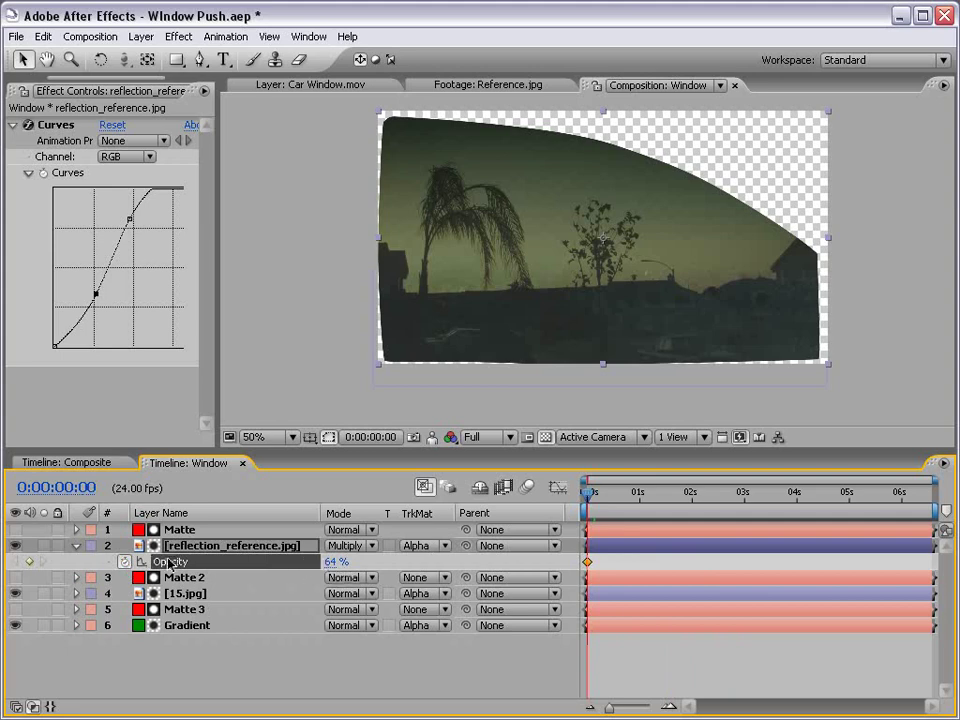
# - Lower the reflection_reference.jpg layer's Opacity to 21% at 0:00:03:06, after comparing that frame with the Composite composition
pyautogui.moveTo(587, 494); pyautogui.dragTo(758, 495)
pyautogui.click(75, 462)
pyautogui.click(192, 463)
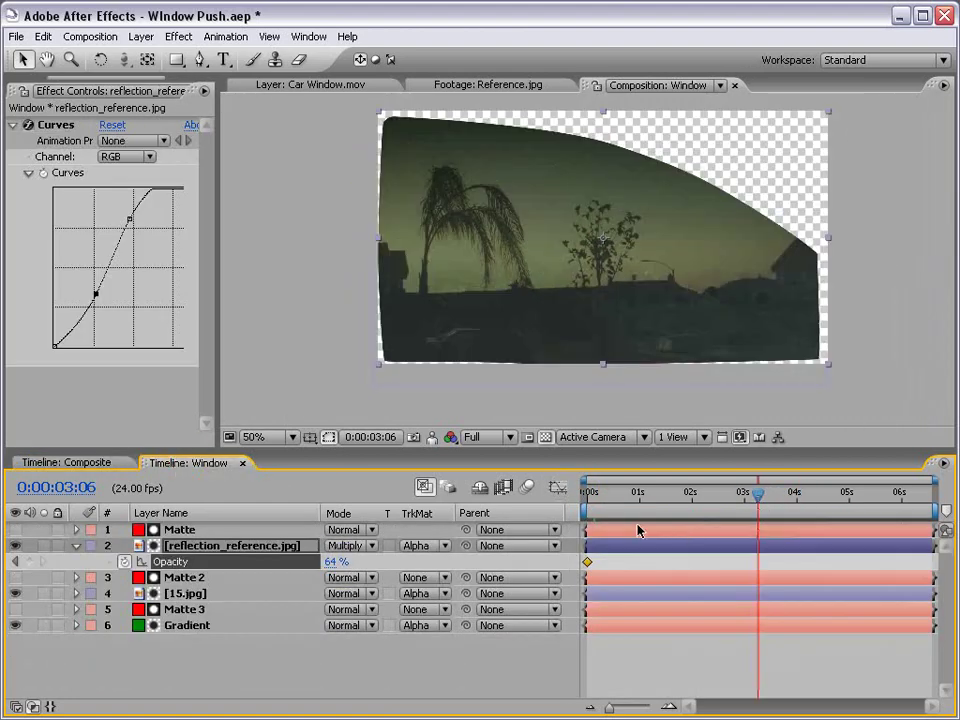
pyautogui.moveTo(330, 562); pyautogui.dragTo(293, 566)
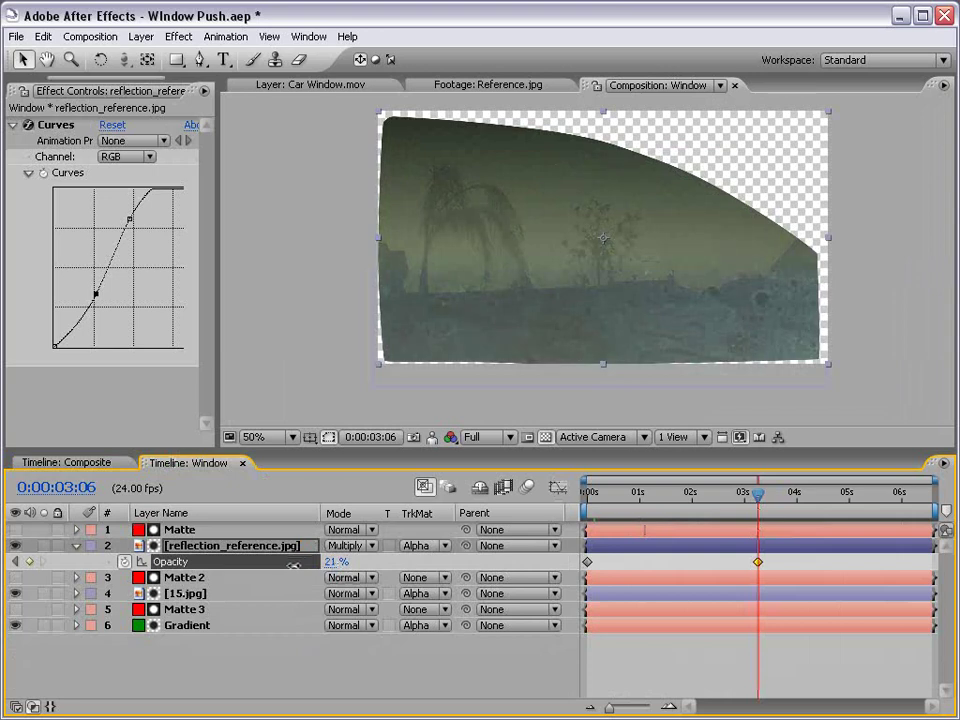
# - Raise the reflection_reference.jpg layer's Opacity to 73% at 0:00:00:00 in the Window composition, checking that frame in the Composite composition
pyautogui.click(62, 463)
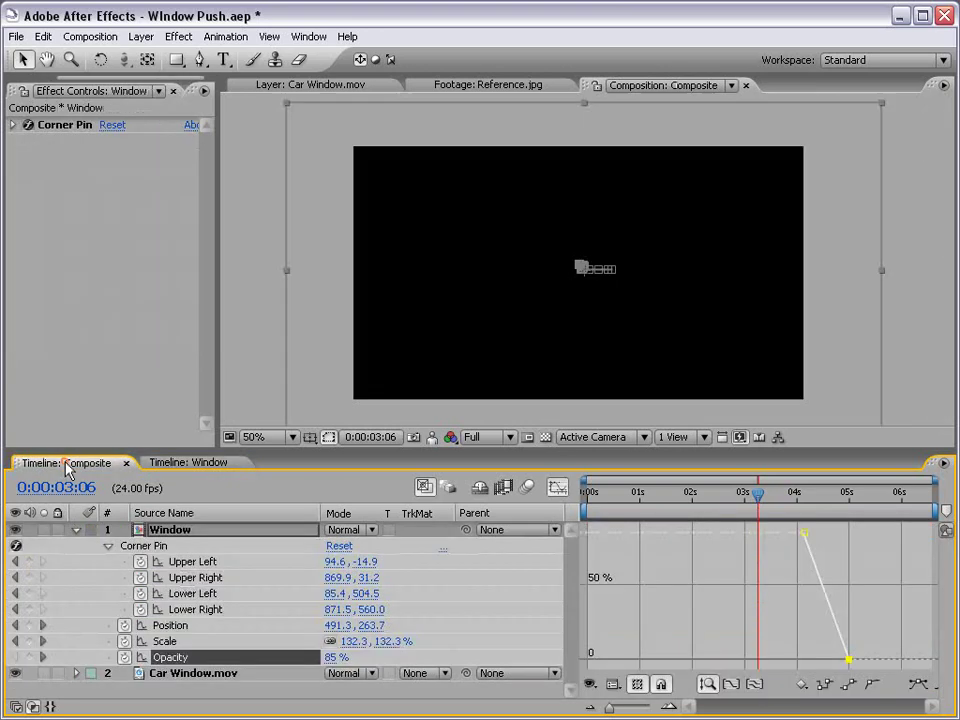
pyautogui.moveTo(762, 492); pyautogui.dragTo(557, 489)
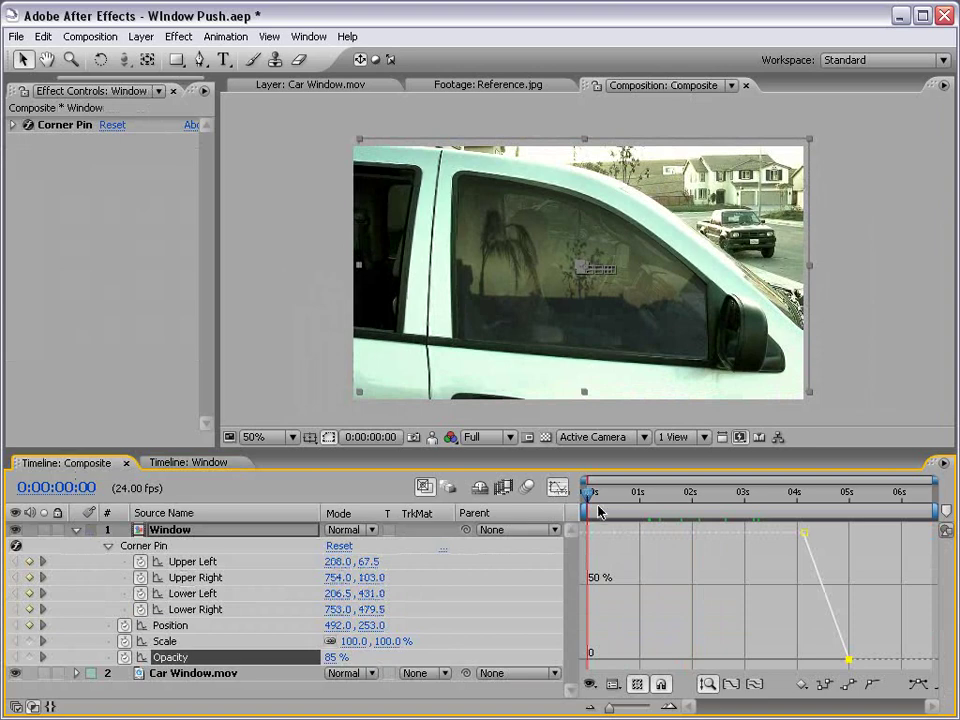
pyautogui.click(186, 463)
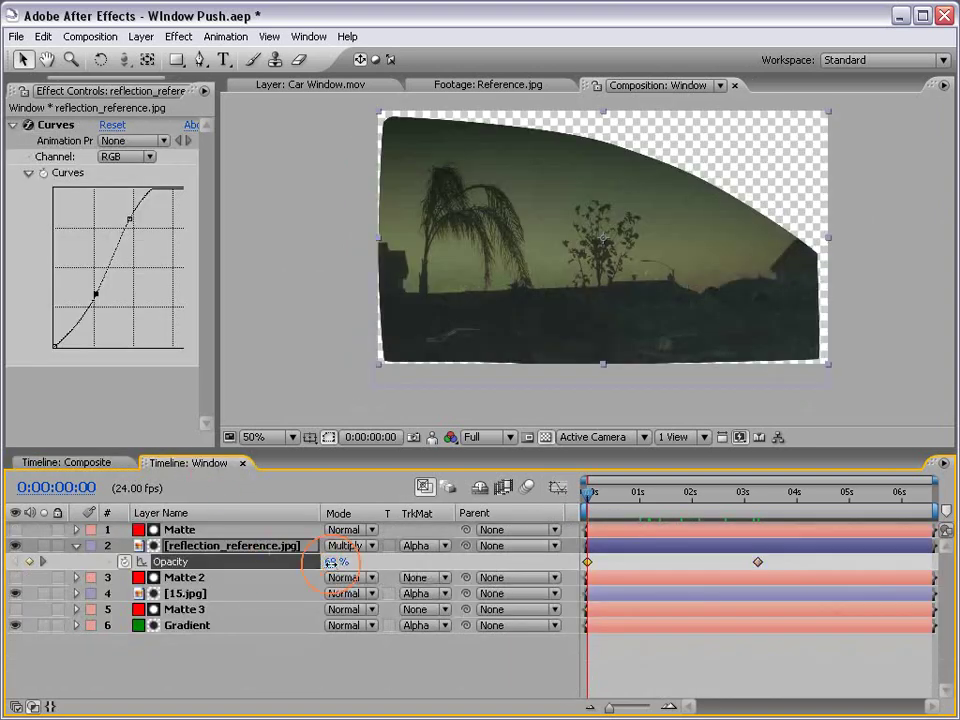
pyautogui.moveTo(331, 563); pyautogui.dragTo(336, 563)
pyautogui.click(62, 464)
pyautogui.click(616, 664)
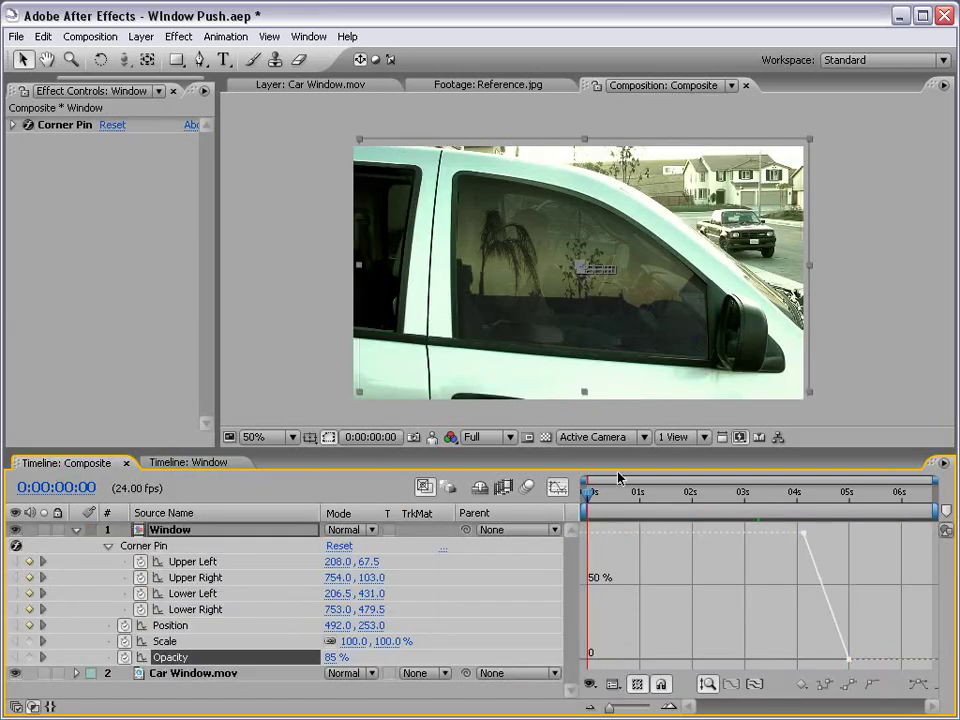
# - Set the 15.jpg layer's Opacity to 38% in the Window composition and check the dirt in Composite from 0:00:02:21 back to the start
pyautogui.moveTo(587, 497); pyautogui.dragTo(739, 521)
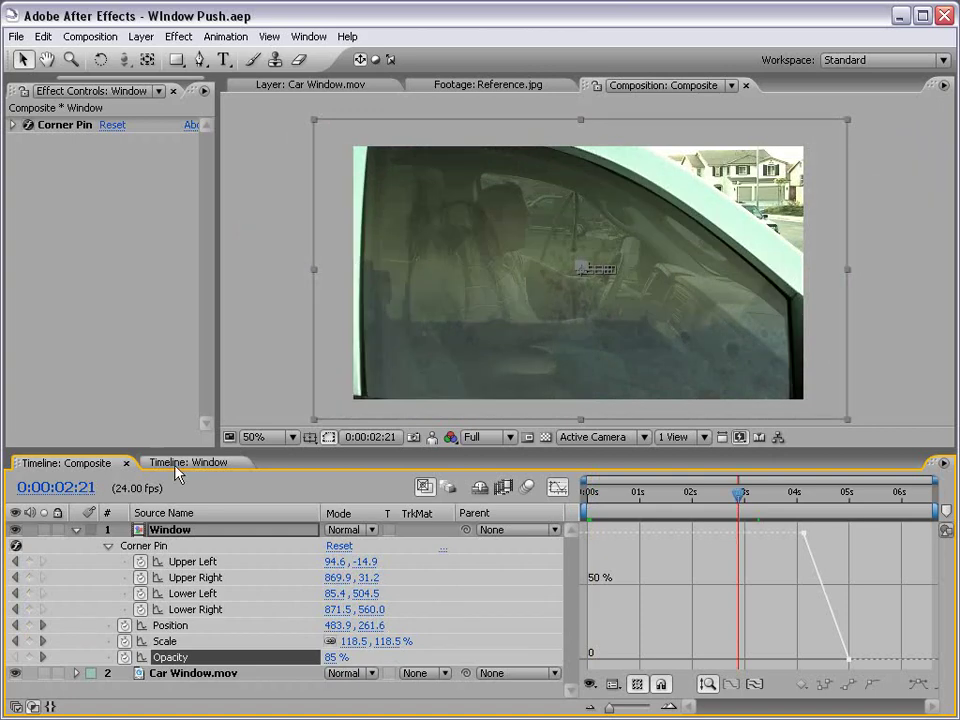
pyautogui.click(186, 463)
pyautogui.click(165, 594)
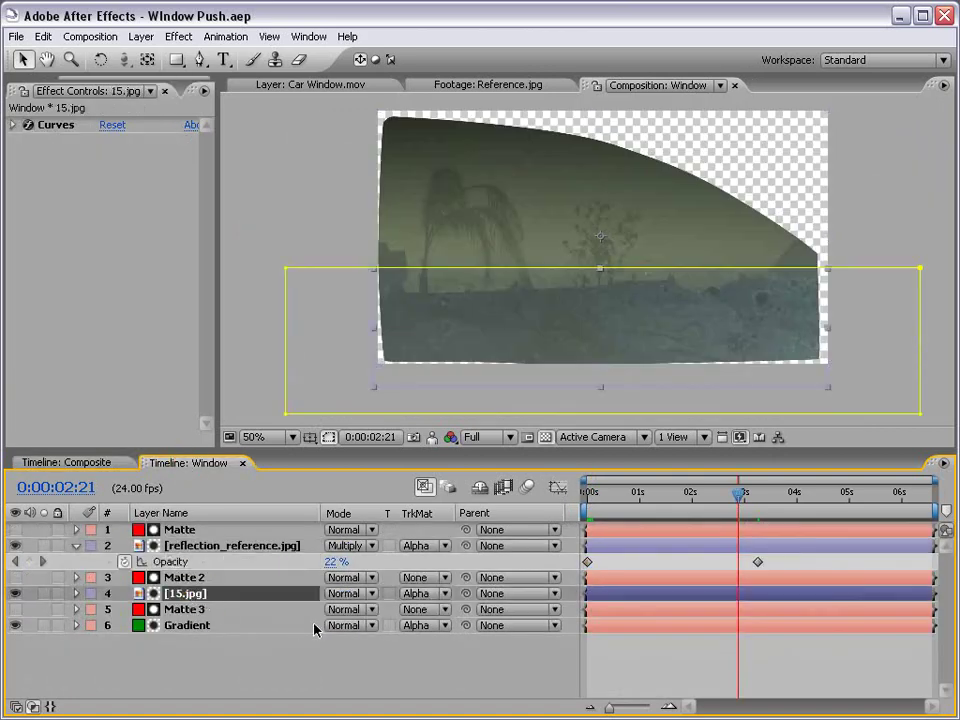
pyautogui.press('t')
pyautogui.click(334, 610)
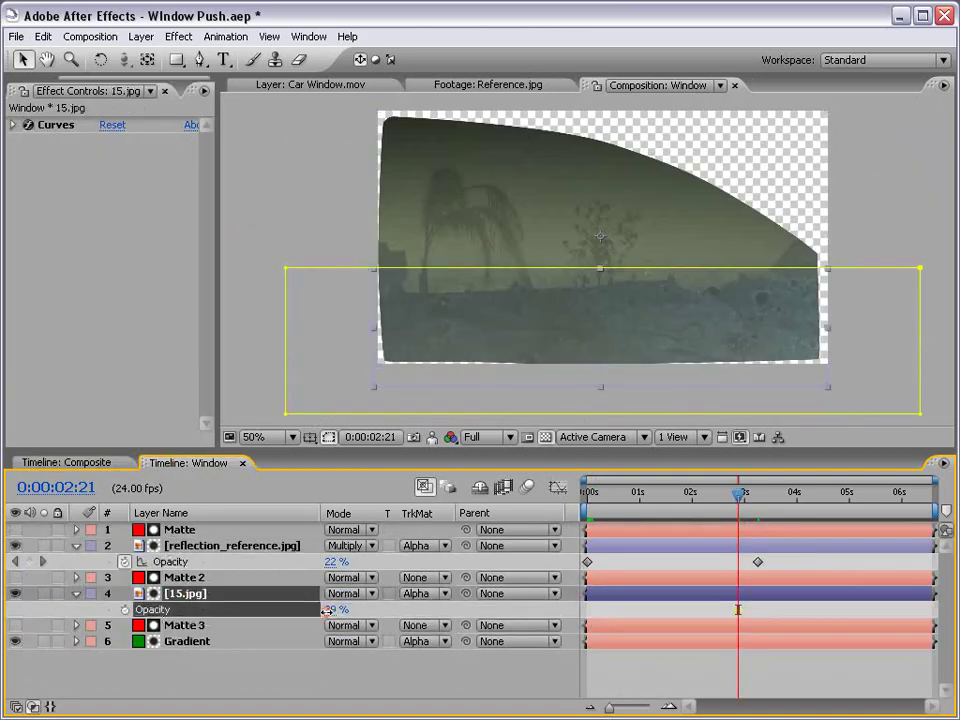
pyautogui.write('30')
pyautogui.click(70, 463)
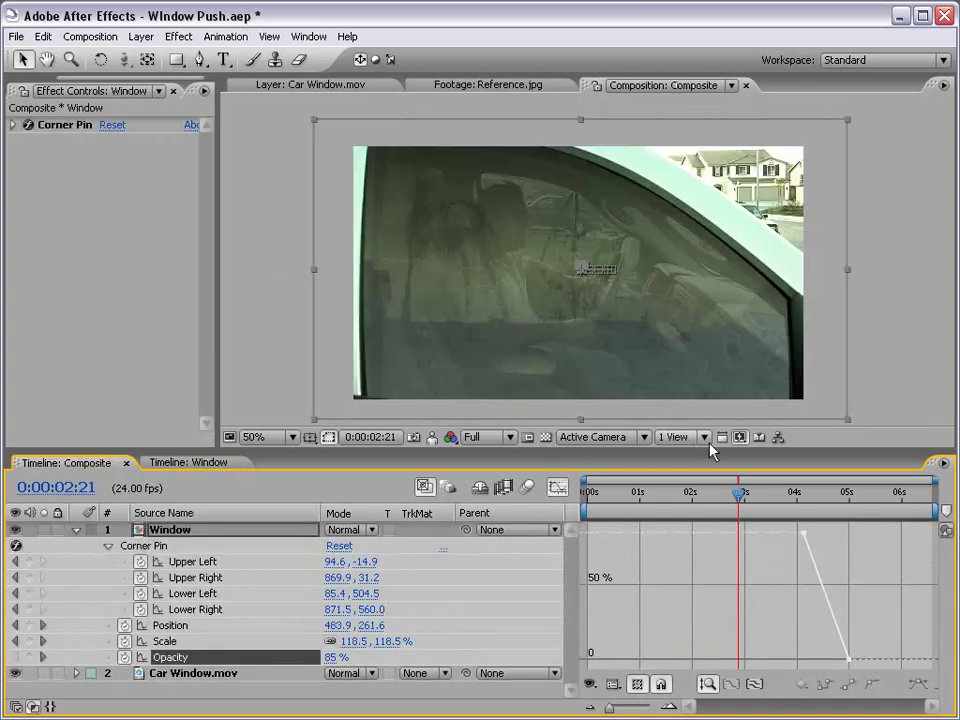
pyautogui.moveTo(742, 490); pyautogui.dragTo(575, 508)
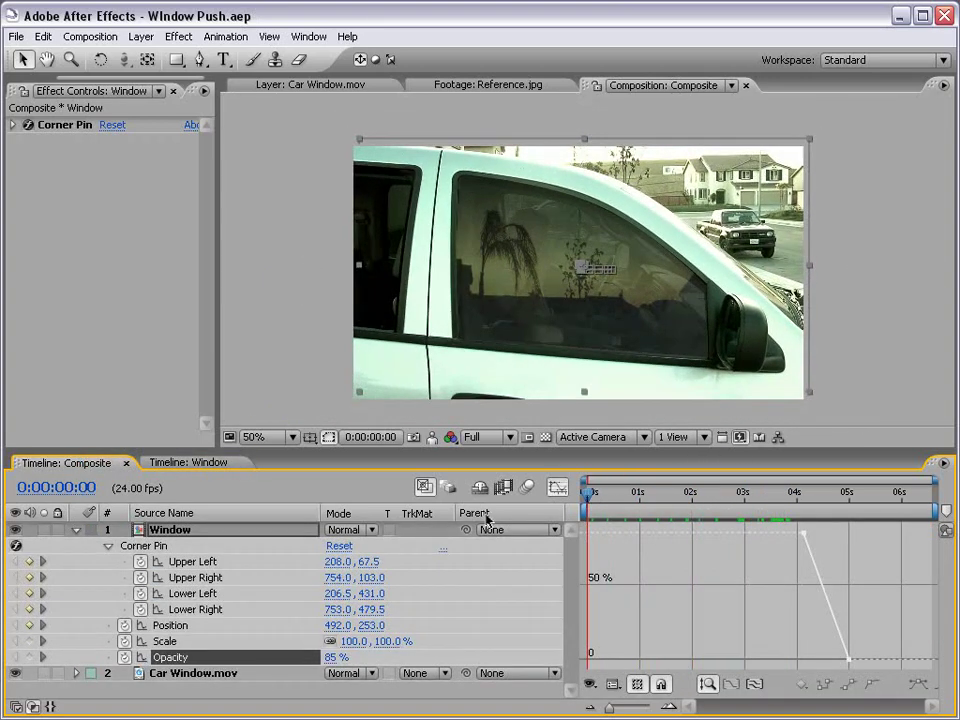
# - Close the Composite composition's Graph Editor and add an Opacity keyframe to the Window layer at 0:00:00:00
pyautogui.click(76, 530)
pyautogui.click(189, 611)
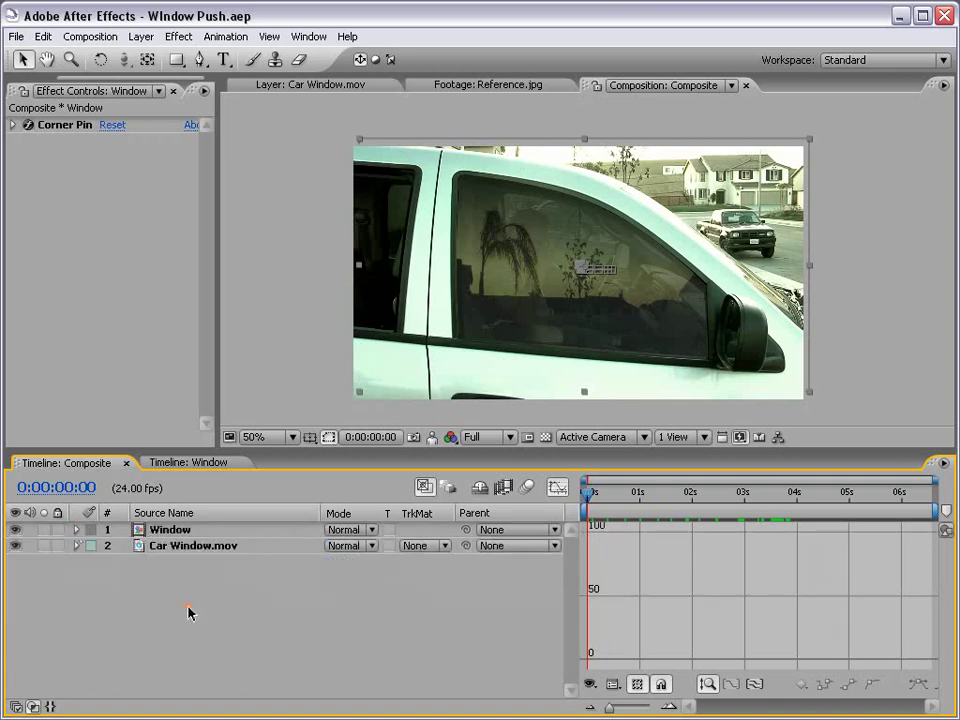
pyautogui.click(558, 487)
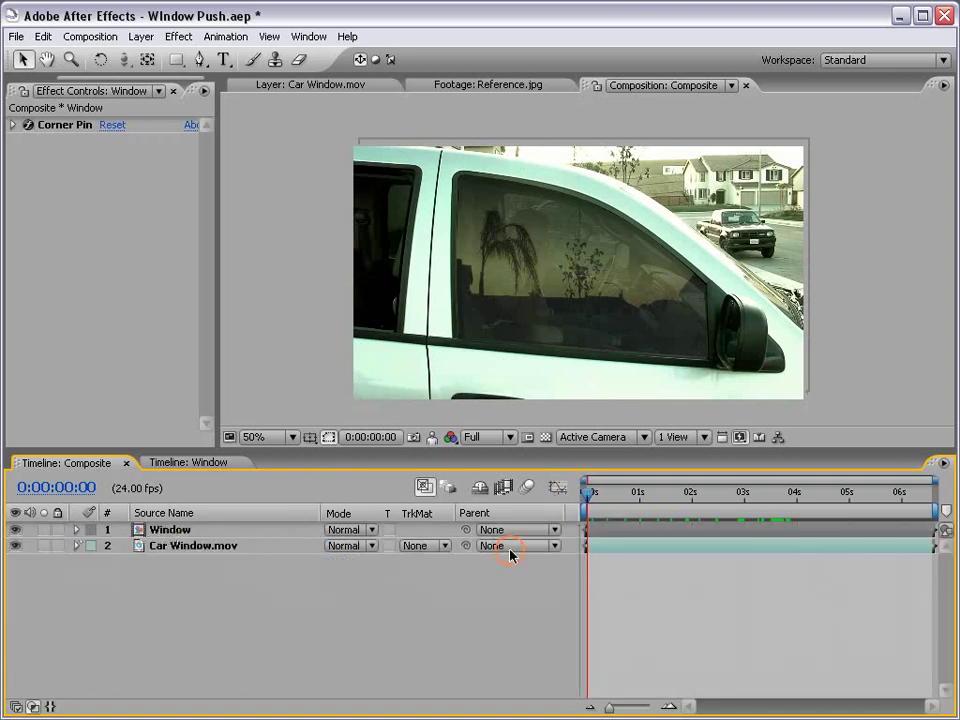
pyautogui.click(180, 530)
pyautogui.press('t')
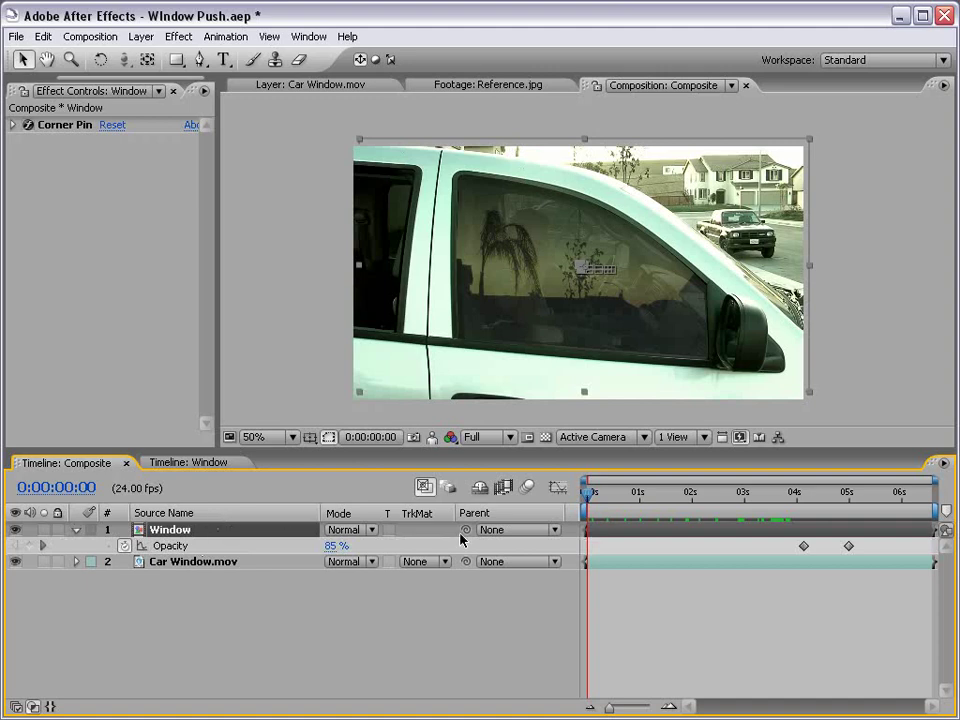
pyautogui.click(28, 545)
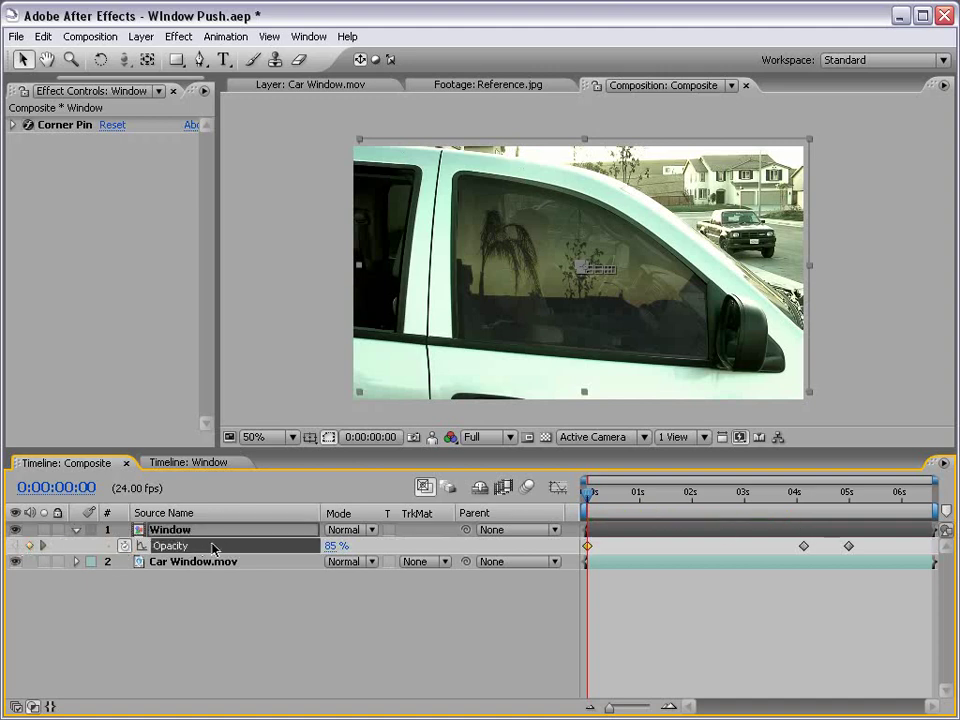
# - Lower the Window layer's Opacity keyframe at 0:00:04:03 to 71% and review the fade back to the start
pyautogui.moveTo(591, 497); pyautogui.dragTo(808, 519)
pyautogui.moveTo(331, 545); pyautogui.dragTo(316, 545)
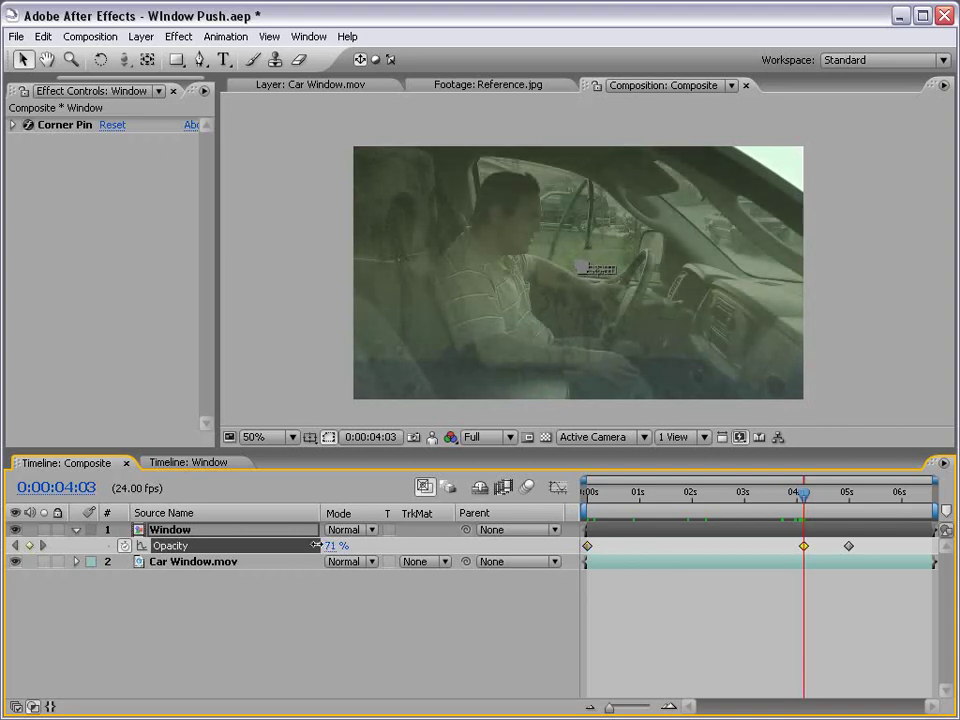
pyautogui.click(797, 544)
pyautogui.moveTo(806, 500); pyautogui.dragTo(533, 515)
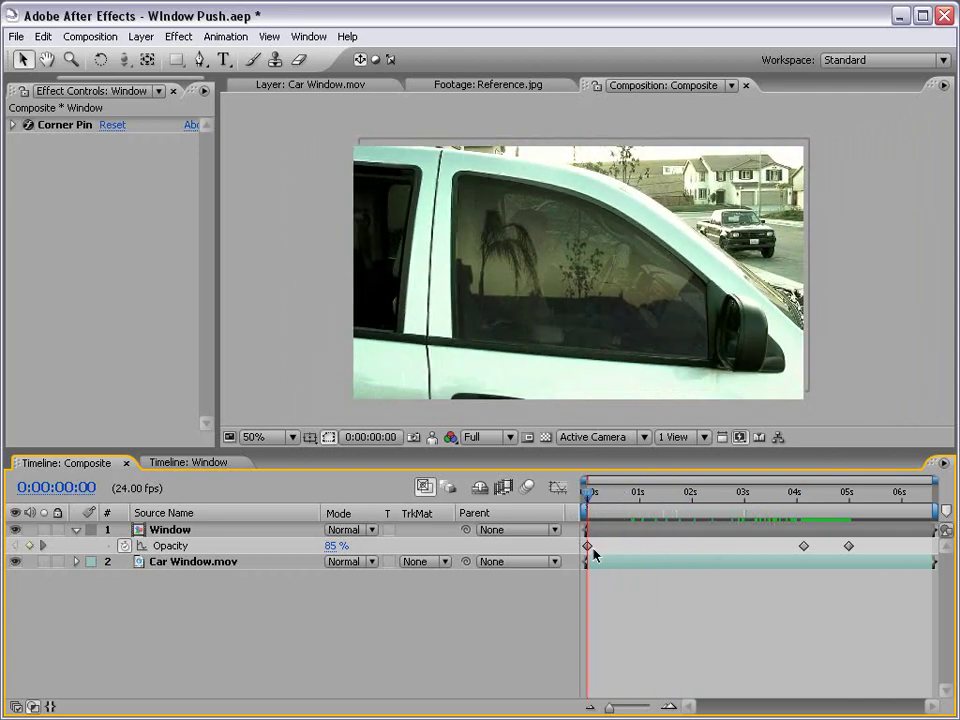
# - Try delaying the first Opacity keyframes, Window's to about two seconds and reflection_reference.jpg's to about 1.5 seconds, and review the composite
pyautogui.moveTo(587, 546); pyautogui.dragTo(700, 546)
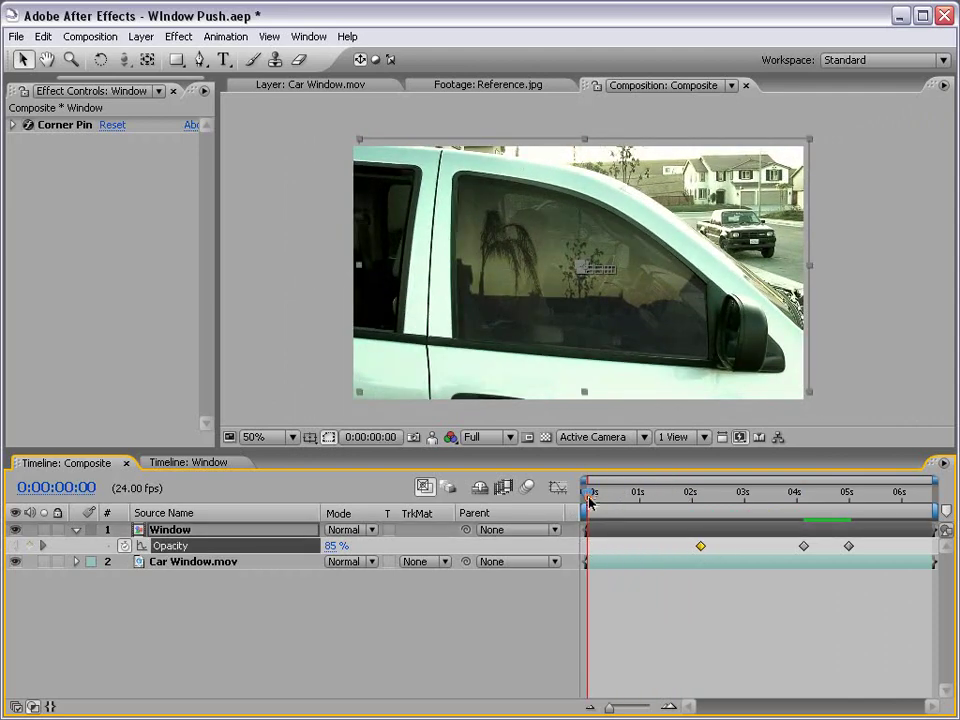
pyautogui.moveTo(588, 492); pyautogui.dragTo(713, 500)
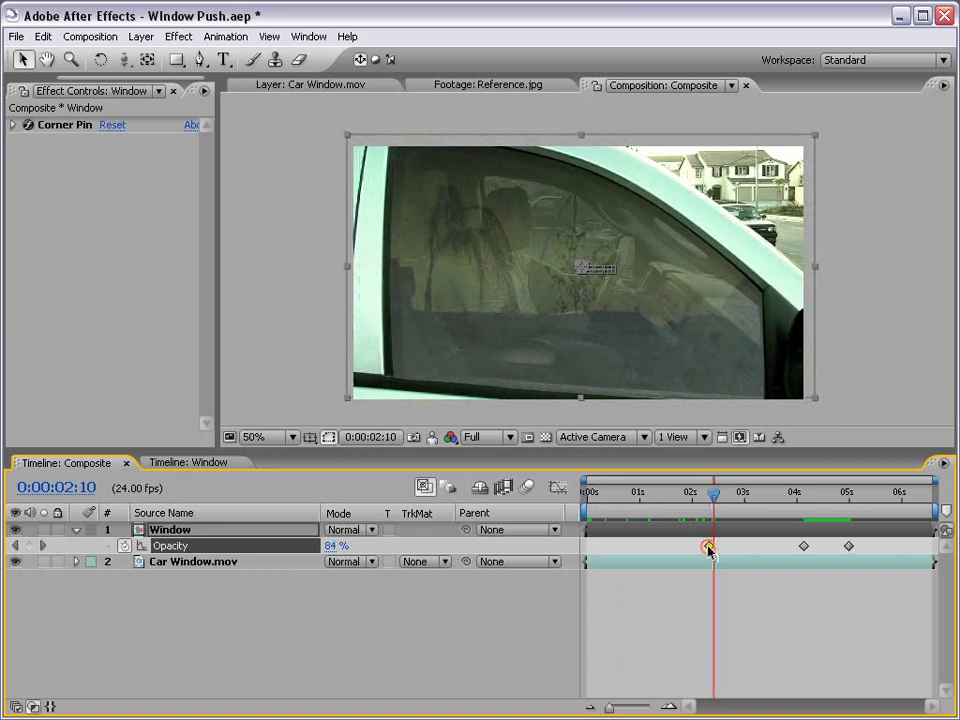
pyautogui.click(214, 462)
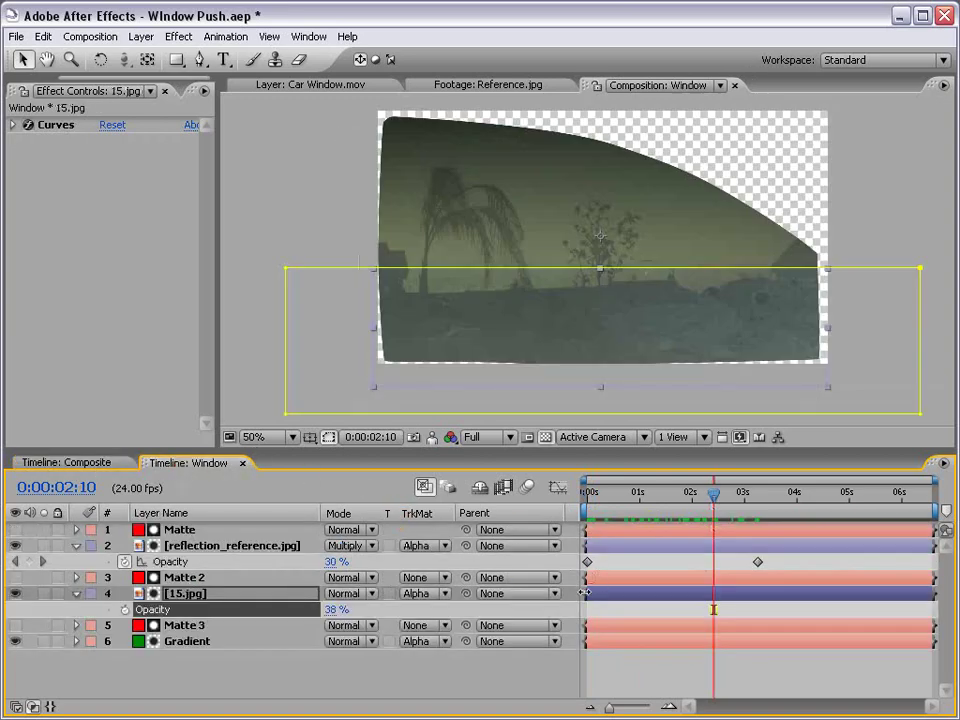
pyautogui.click(621, 606)
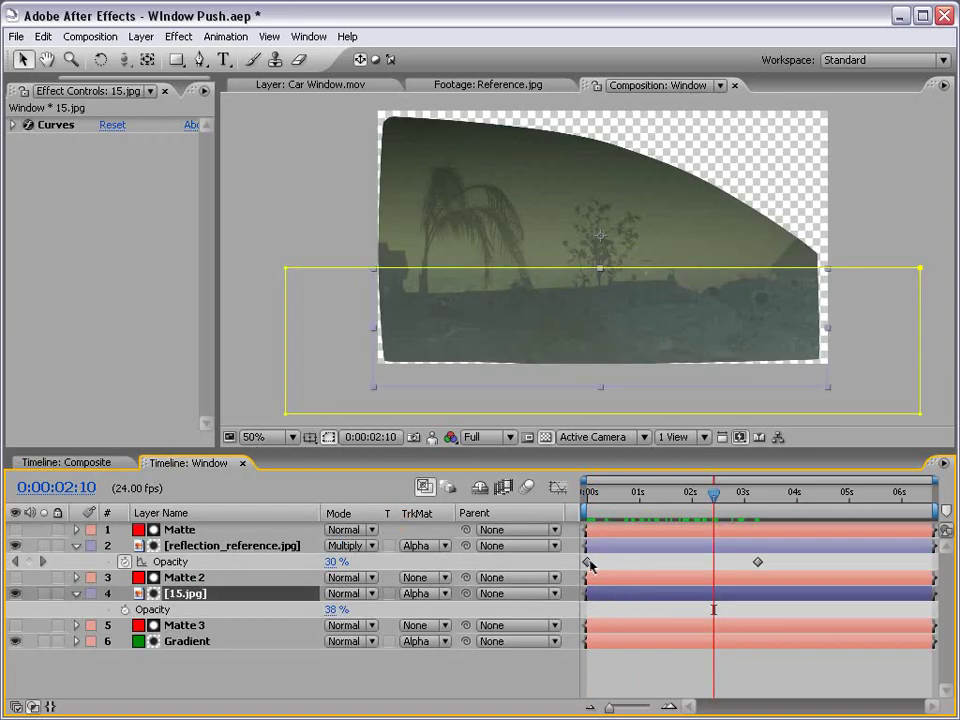
pyautogui.moveTo(588, 563); pyautogui.dragTo(652, 566)
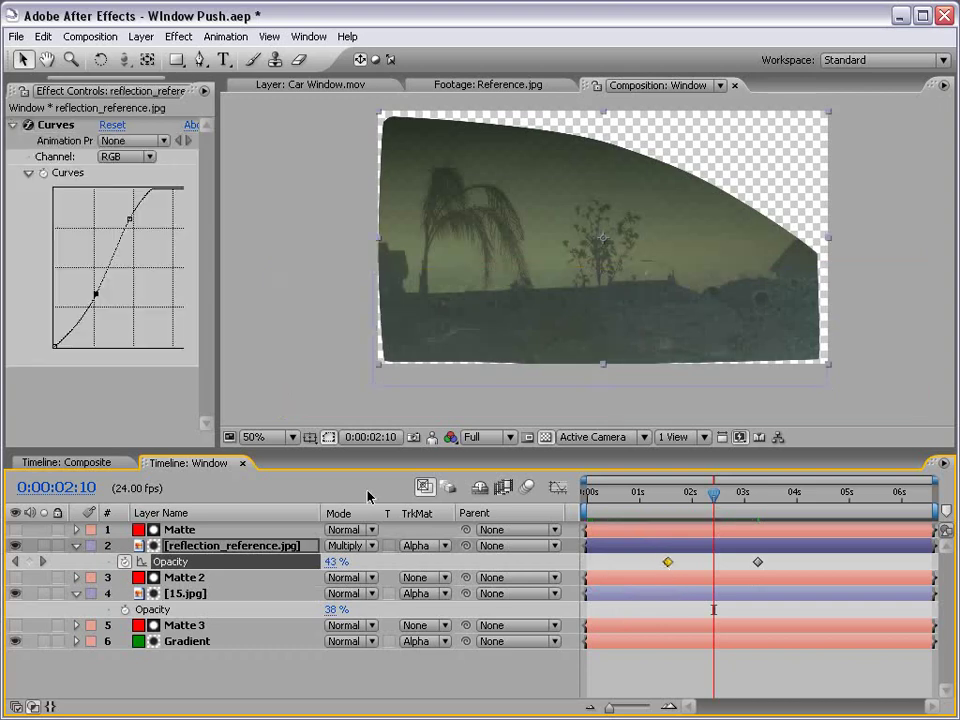
pyautogui.click(66, 462)
pyautogui.moveTo(647, 493); pyautogui.dragTo(765, 508)
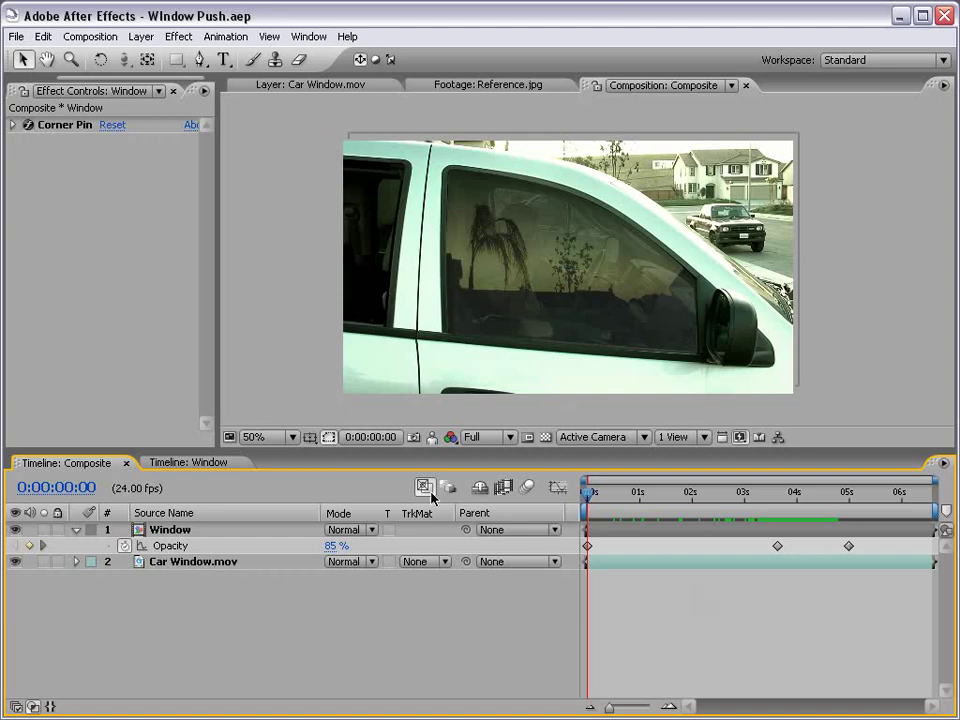
# - In the Window composition, add a Scale keyframe to reflection_reference.jpg at about 0:00:01:19 and scale the layer to 70% at 0:00:05:00
pyautogui.doubleClick(166, 533)
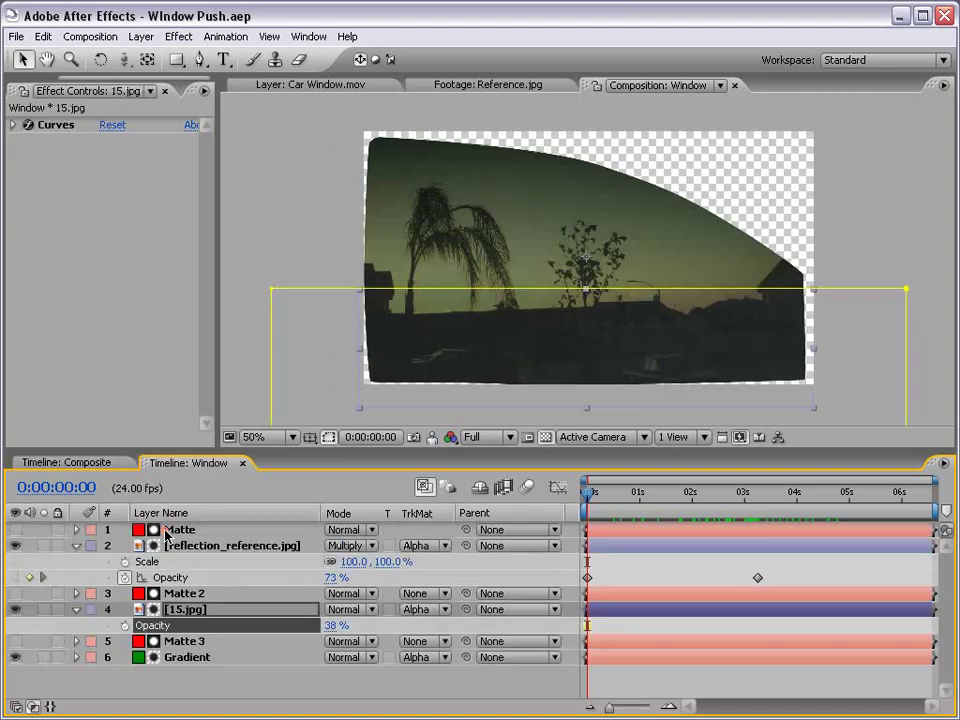
pyautogui.click(667, 682)
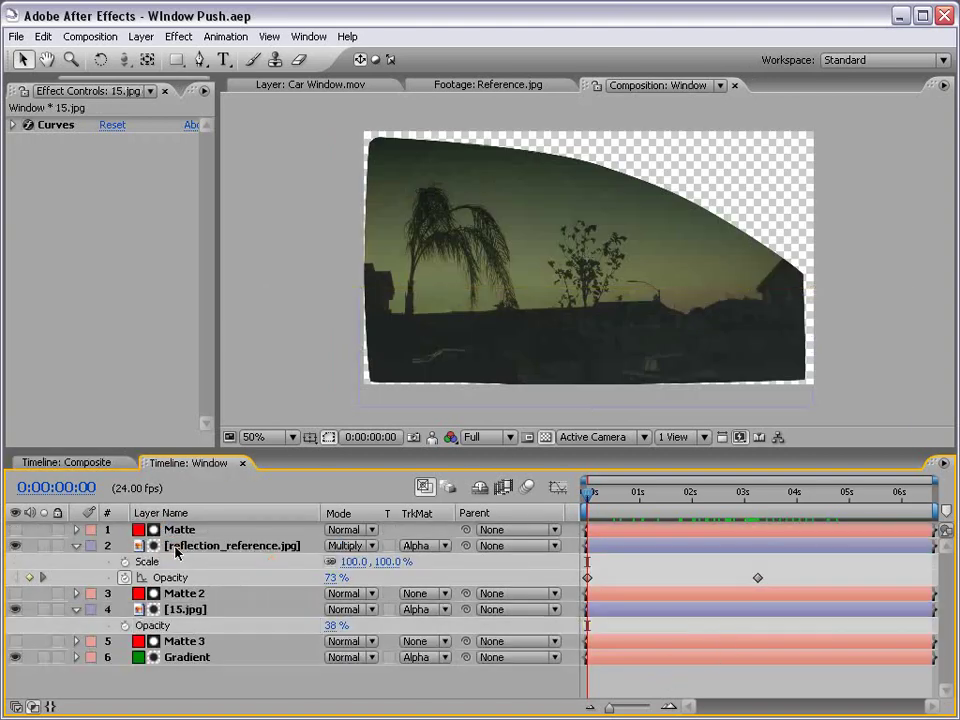
pyautogui.click(191, 551)
pyautogui.press('u')
pyautogui.press('s')
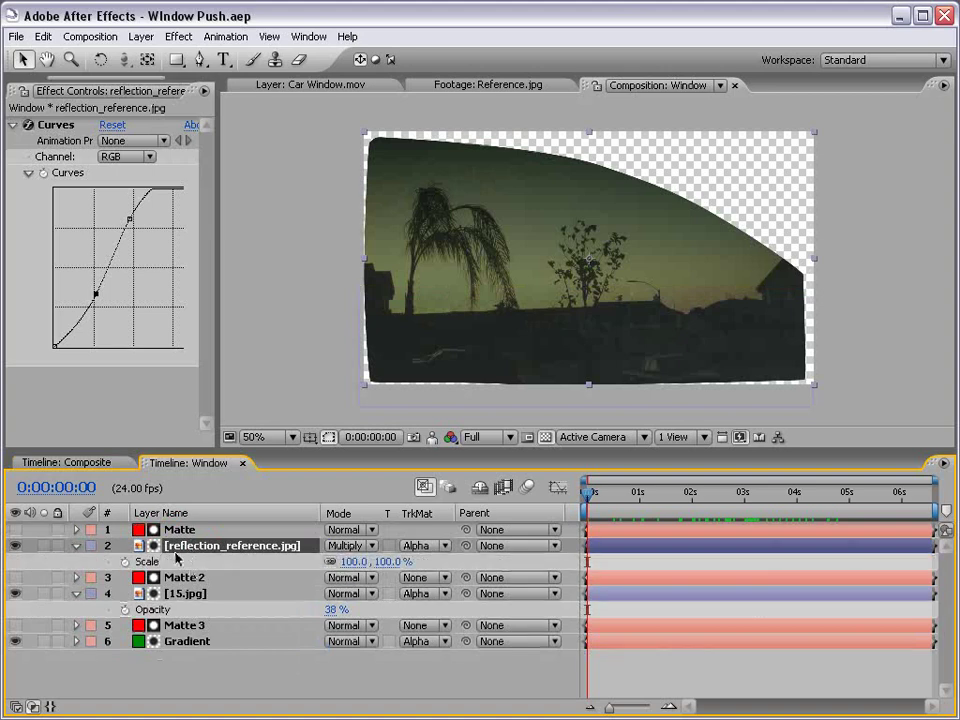
pyautogui.click(127, 561)
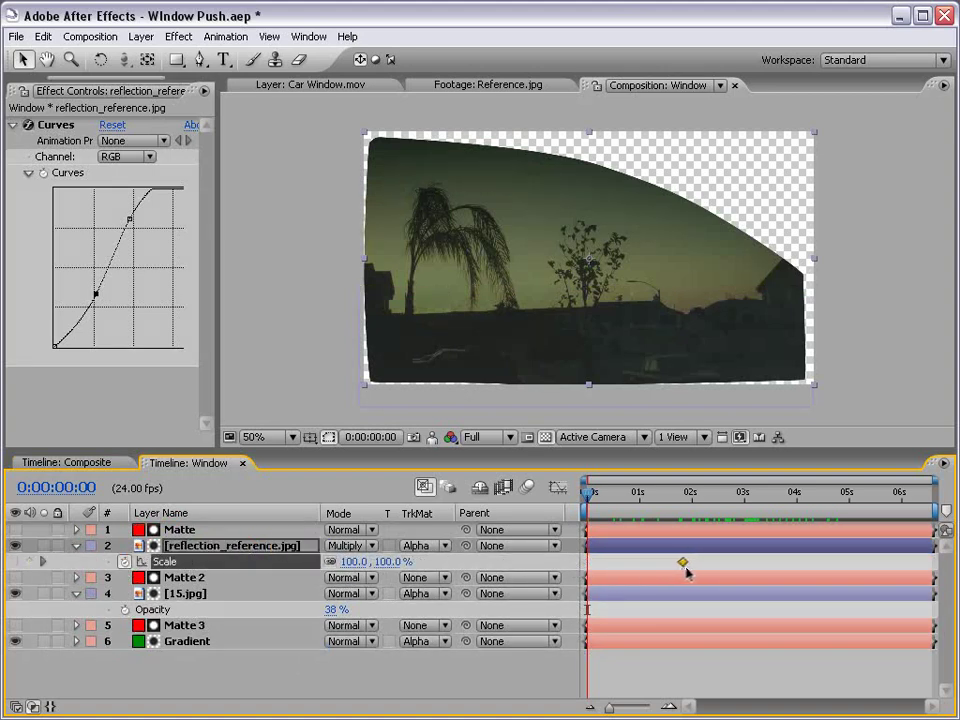
pyautogui.moveTo(676, 492); pyautogui.dragTo(849, 511)
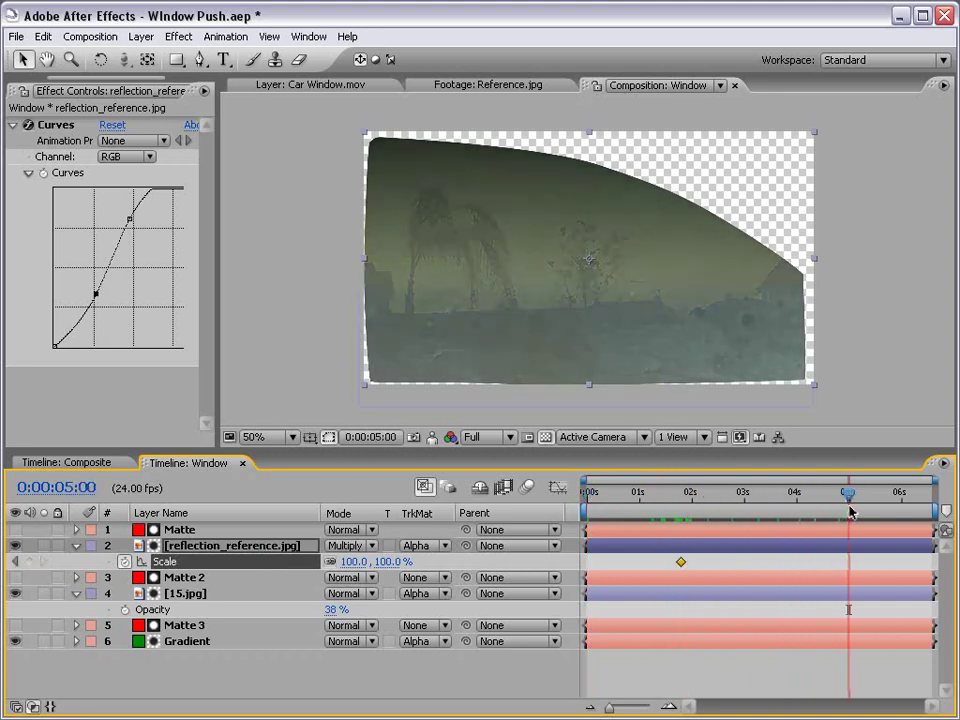
pyautogui.moveTo(390, 563); pyautogui.dragTo(363, 563)
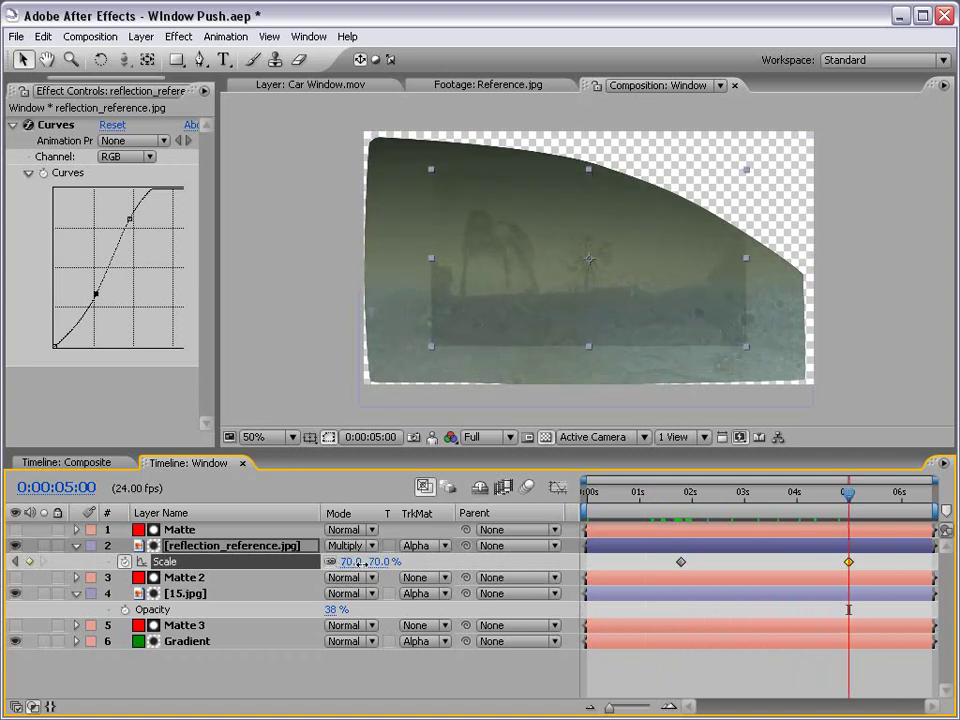
# - Raise the reflection_reference.jpg layer's first Scale keyframe to 165% and move it to 0:00:00:00, comparing the result in the Composite composition
pyautogui.moveTo(848, 495); pyautogui.dragTo(681, 511)
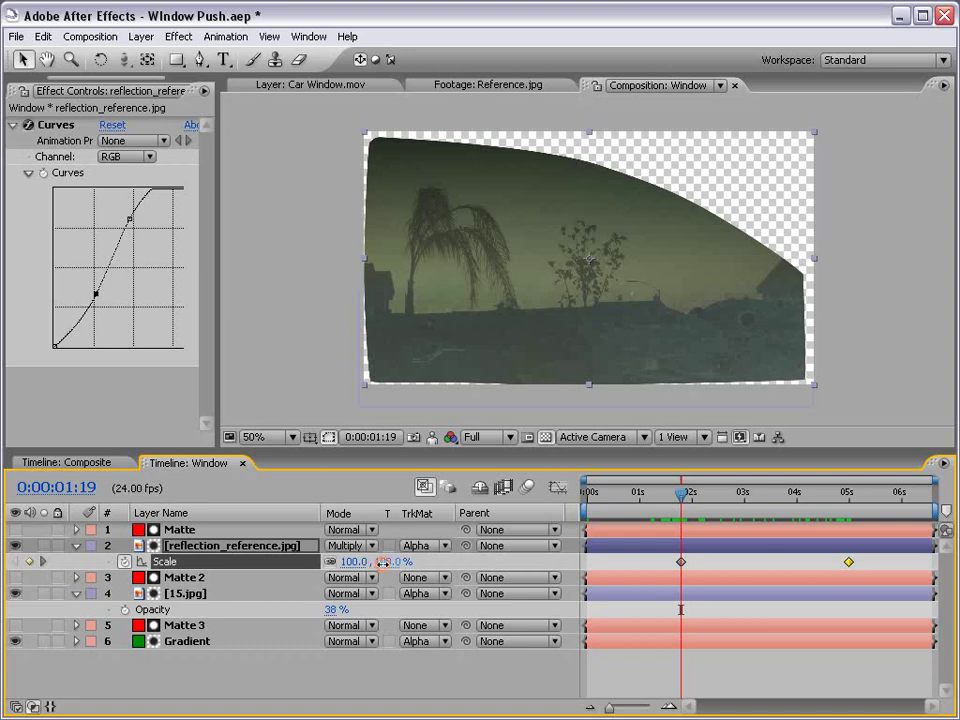
pyautogui.moveTo(383, 563); pyautogui.dragTo(441, 567)
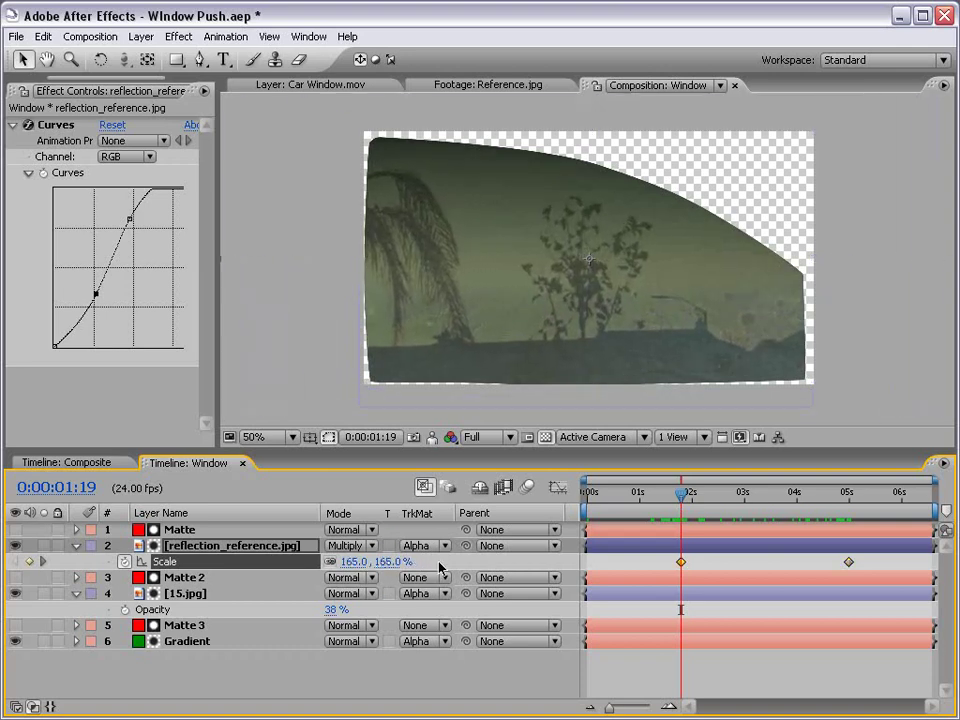
pyautogui.click(94, 463)
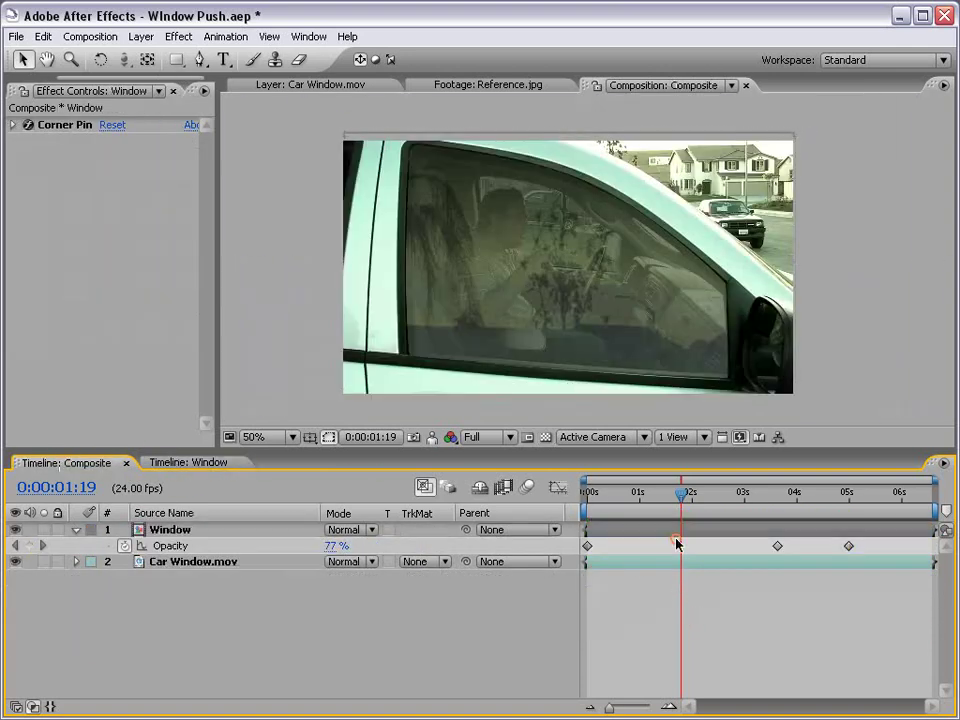
pyautogui.moveTo(680, 500); pyautogui.dragTo(587, 497)
pyautogui.click(163, 462)
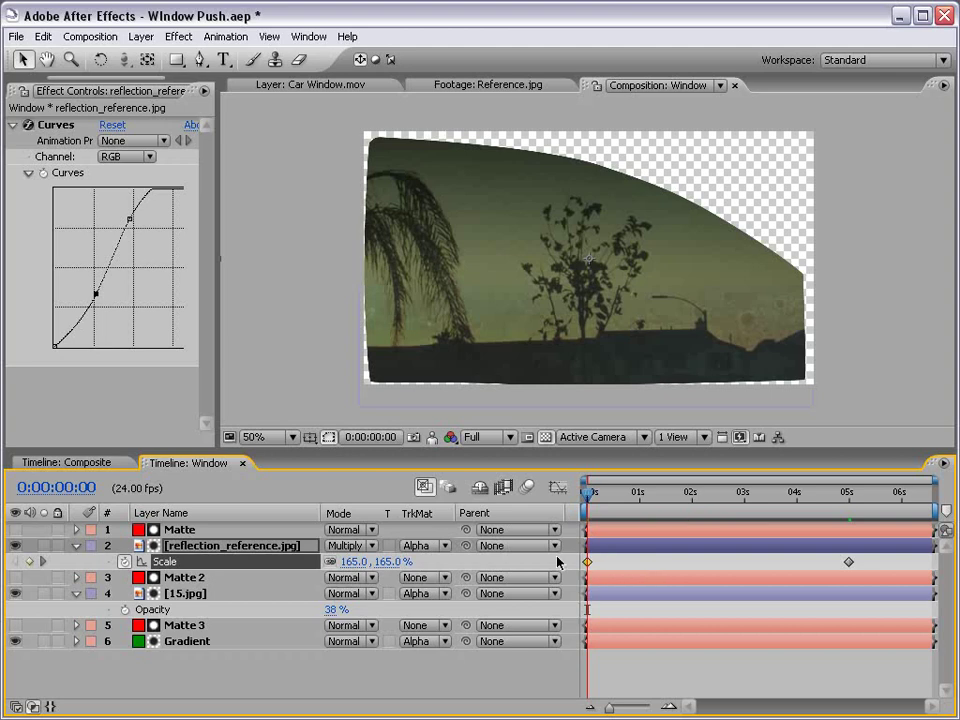
# - Review the scaling reflection and window fade in the Composite composition from the first frame, at 25% and 50% magnification
pyautogui.click(71, 462)
pyautogui.press(',')
pyautogui.click(607, 500)
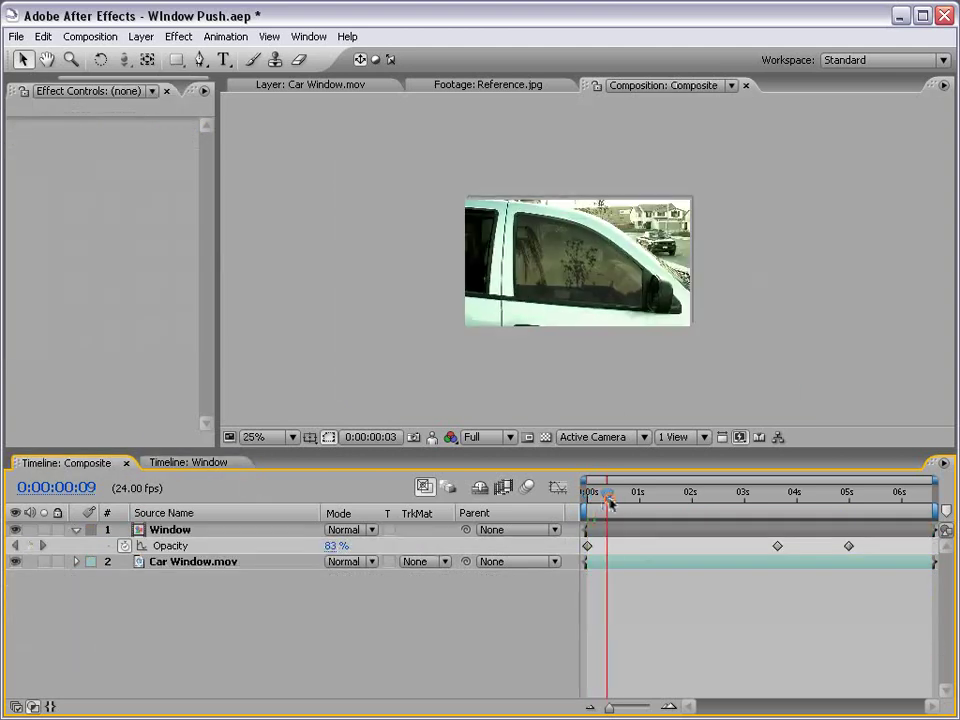
pyautogui.moveTo(610, 503); pyautogui.dragTo(590, 550)
pyautogui.press('.')
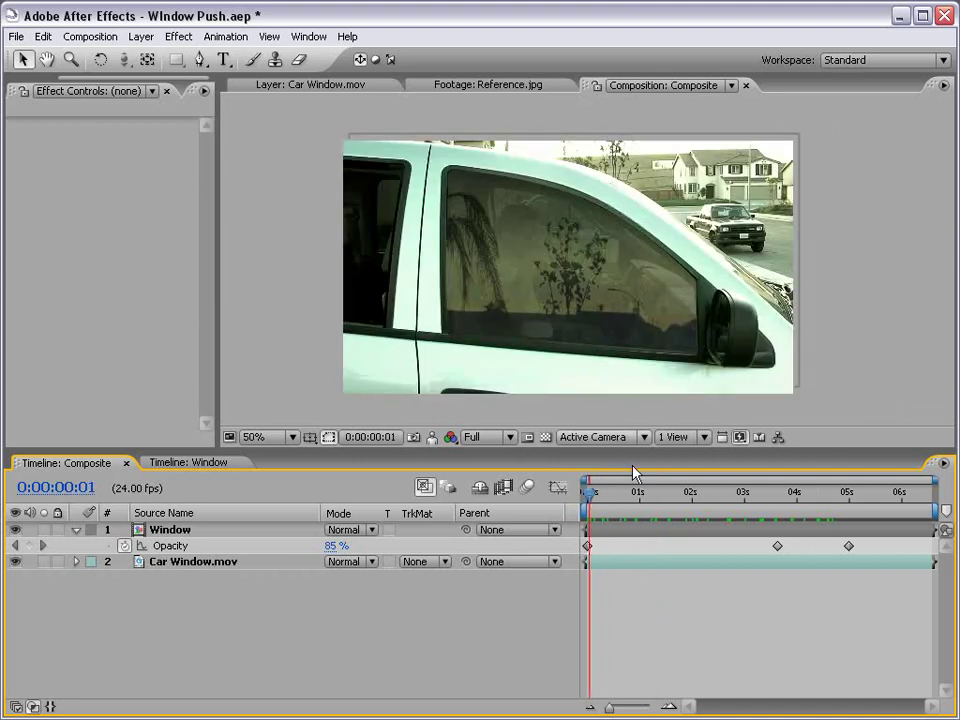
pyautogui.moveTo(590, 493); pyautogui.dragTo(562, 522)
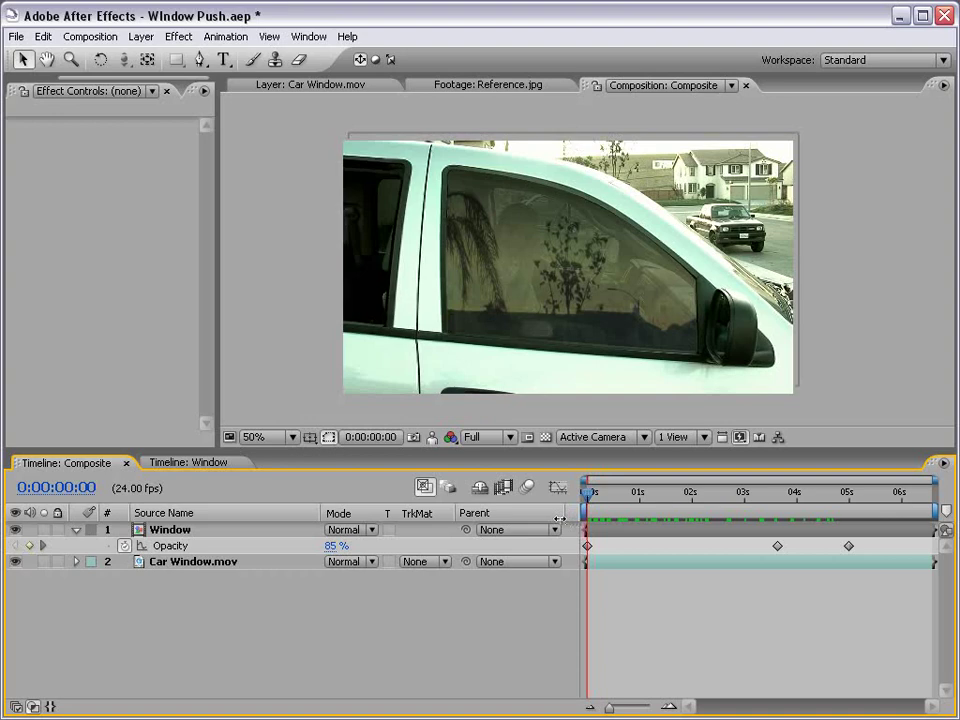
pyautogui.moveTo(593, 506); pyautogui.dragTo(586, 548)
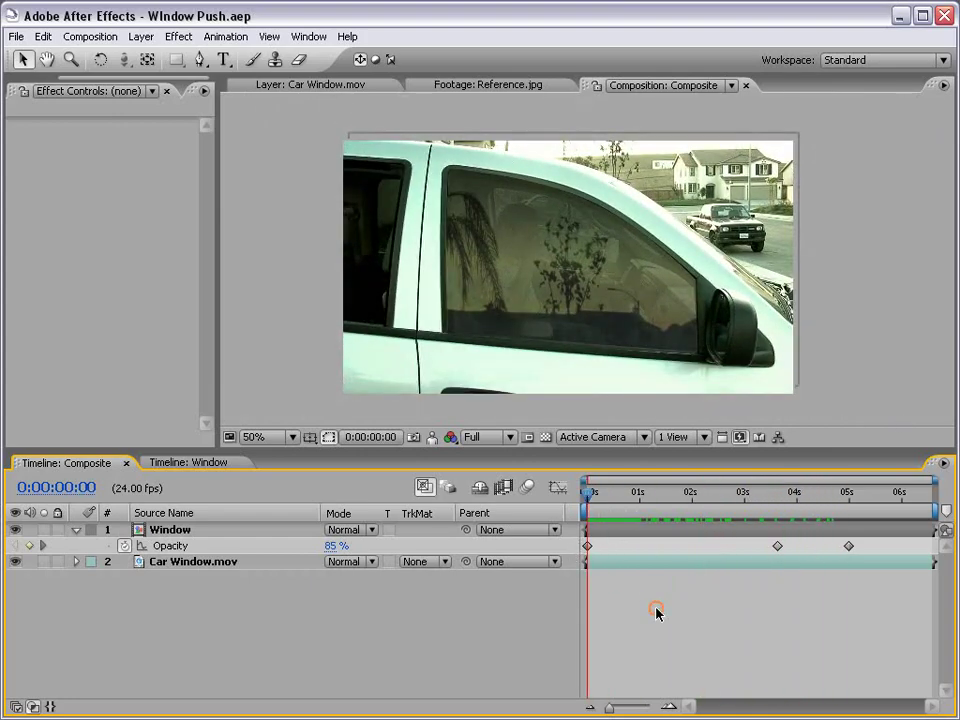
# - Add a mid-gray solid with RGB values 126, 126, 126 to the Composite composition
pyautogui.click(141, 36)
pyautogui.moveTo(150, 60)
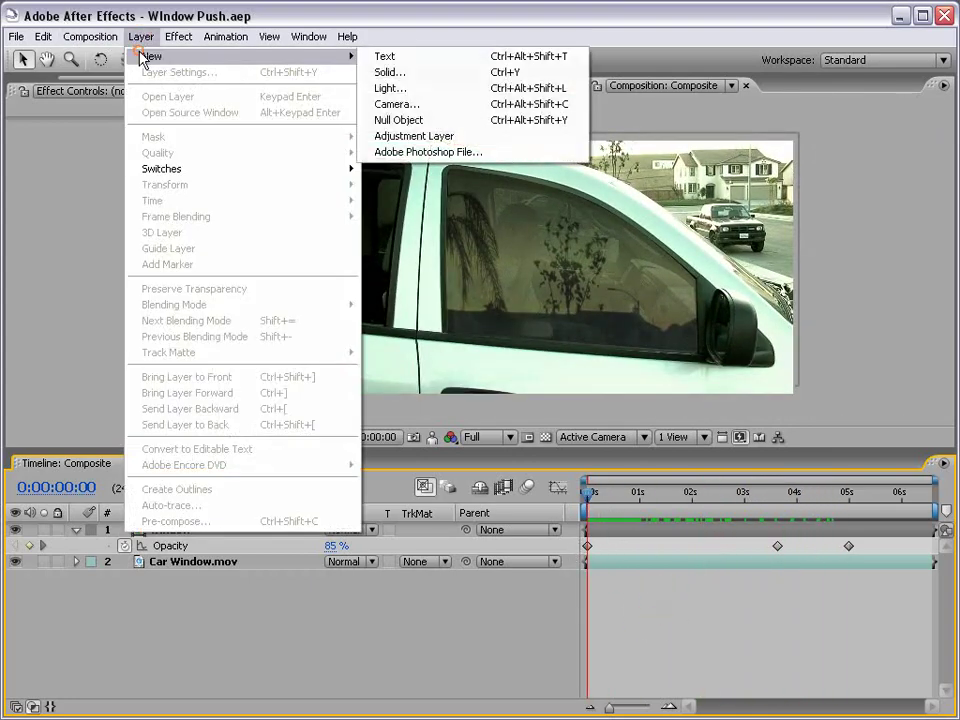
pyautogui.click(392, 72)
pyautogui.click(393, 488)
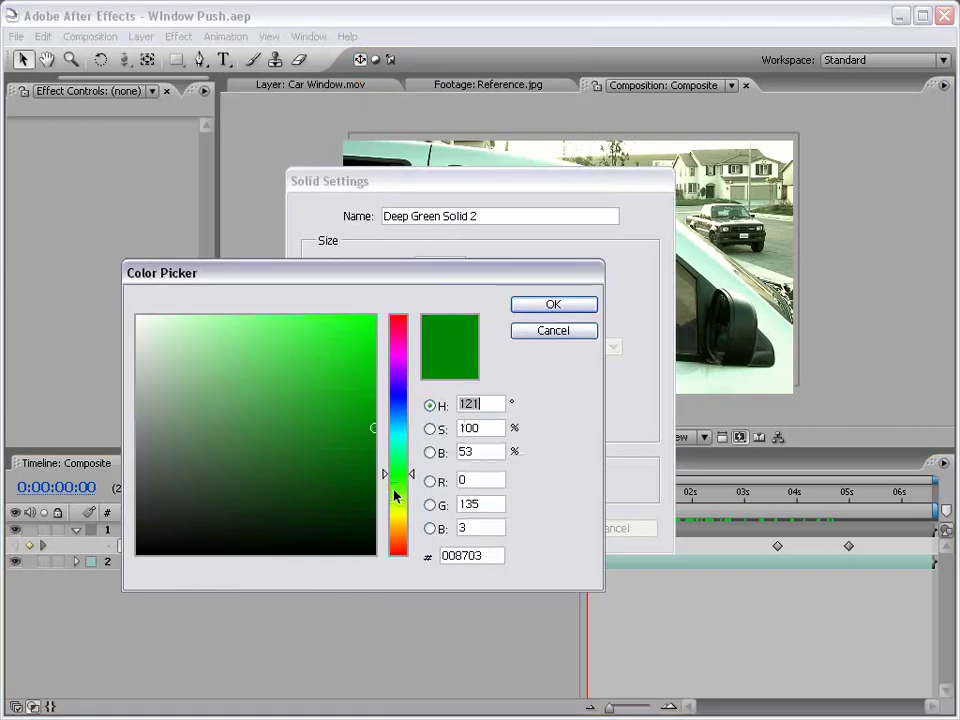
pyautogui.click(480, 484)
pyautogui.write('126')
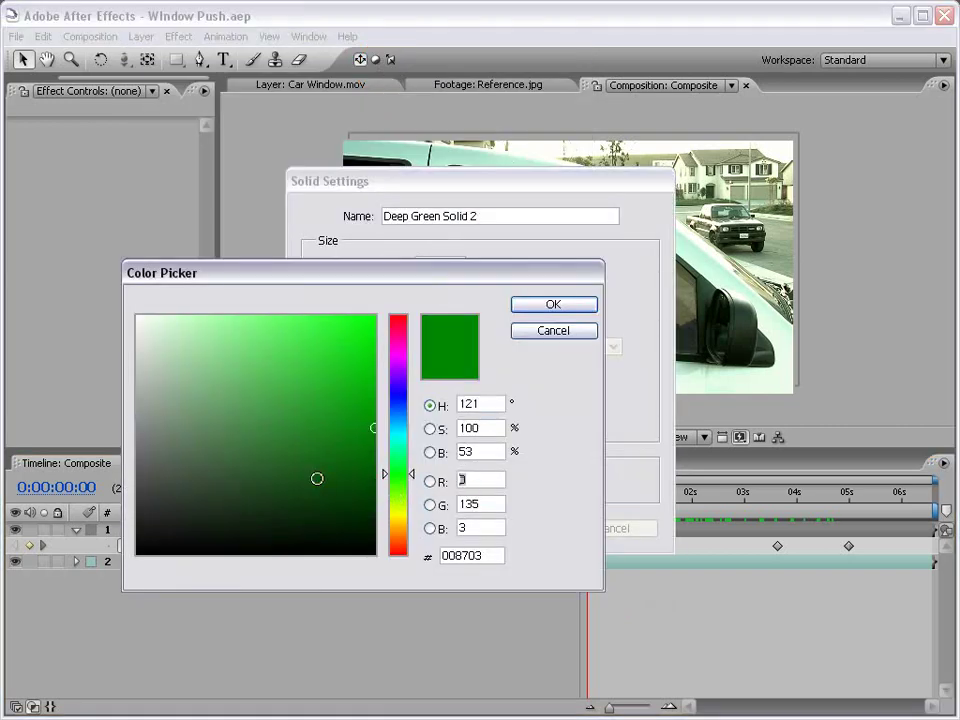
pyautogui.press('Tab')
pyautogui.write('126')
pyautogui.press('Tab')
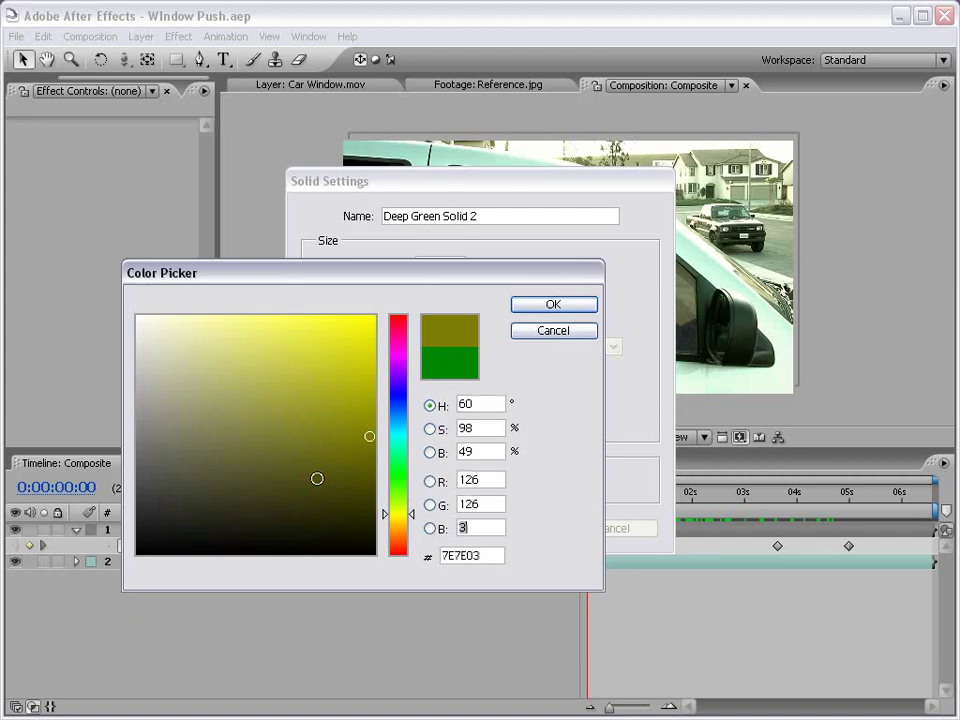
pyautogui.write('126')
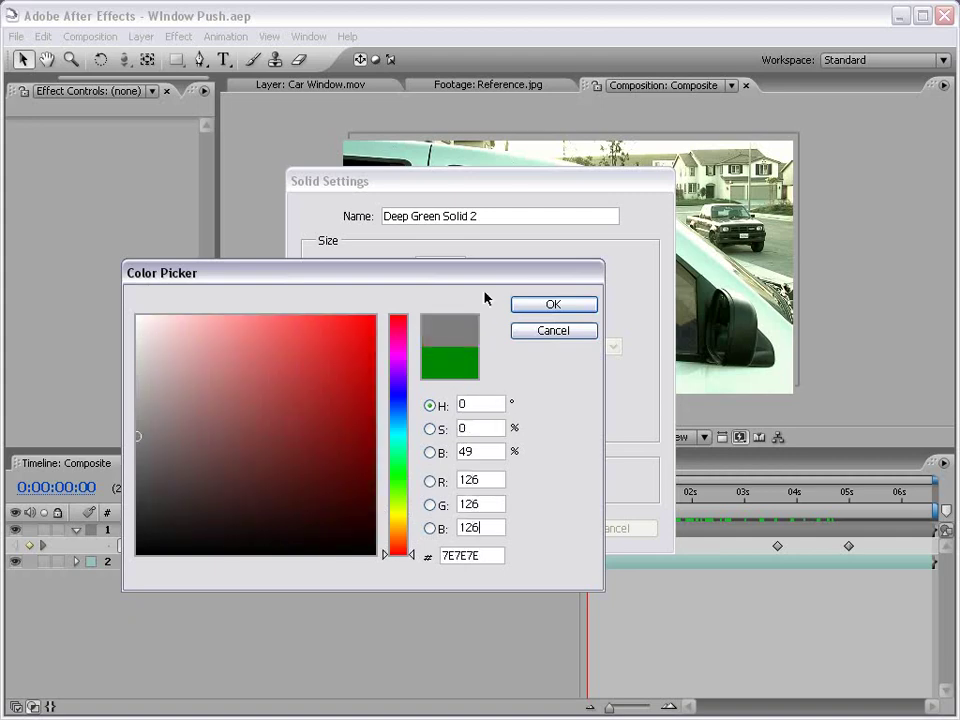
pyautogui.click(553, 306)
pyautogui.click(506, 527)
pyautogui.click(215, 326)
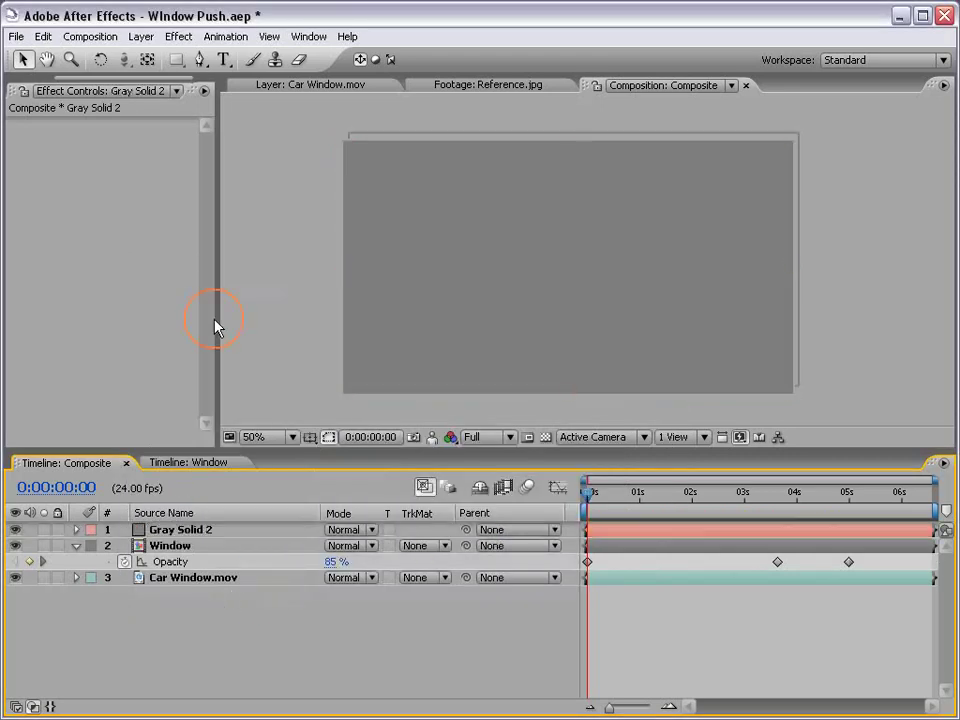
# - Pre-compose the gray solid as "Warp Map", moving all attributes into the new composition, and hide the resulting layer
pyautogui.click(277, 310)
pyautogui.click(139, 36)
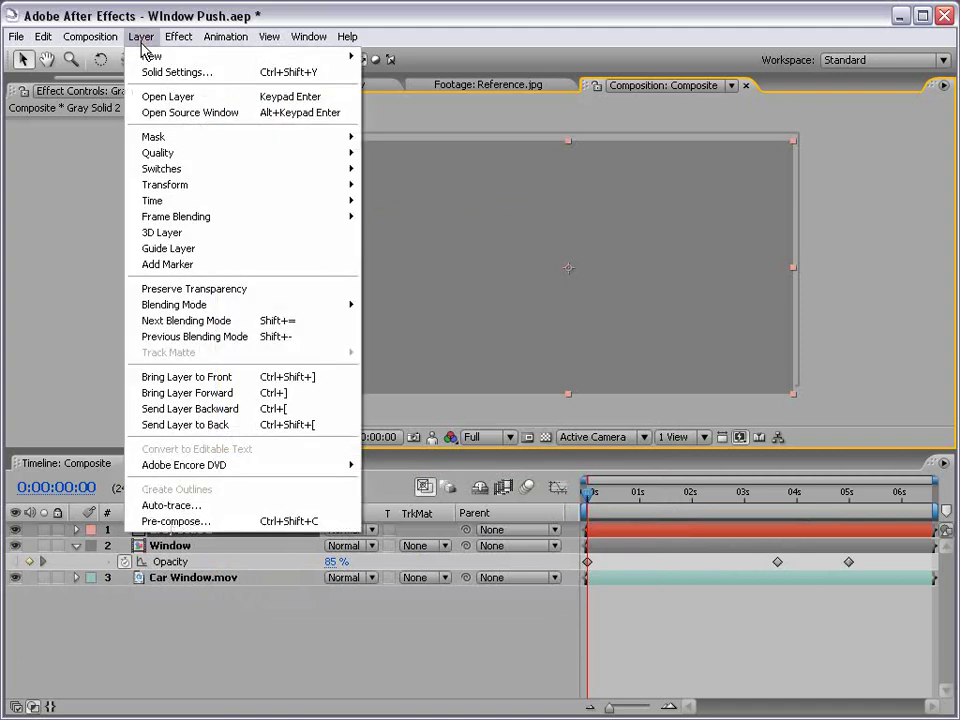
pyautogui.click(180, 520)
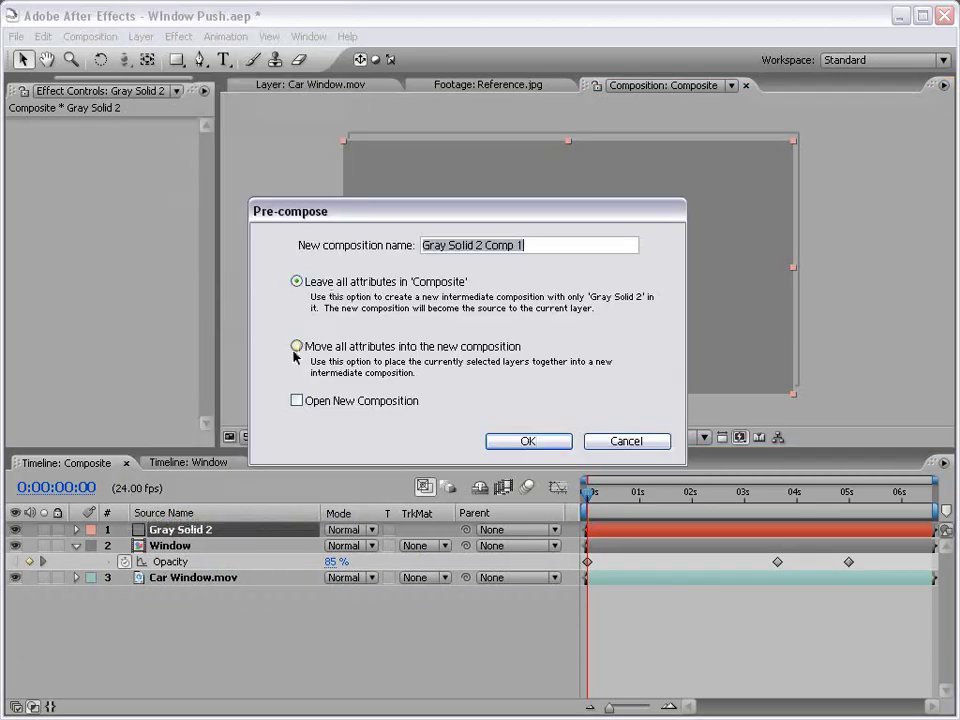
pyautogui.click(295, 348)
pyautogui.moveTo(545, 245); pyautogui.dragTo(219, 230)
pyautogui.write('Warp Map')
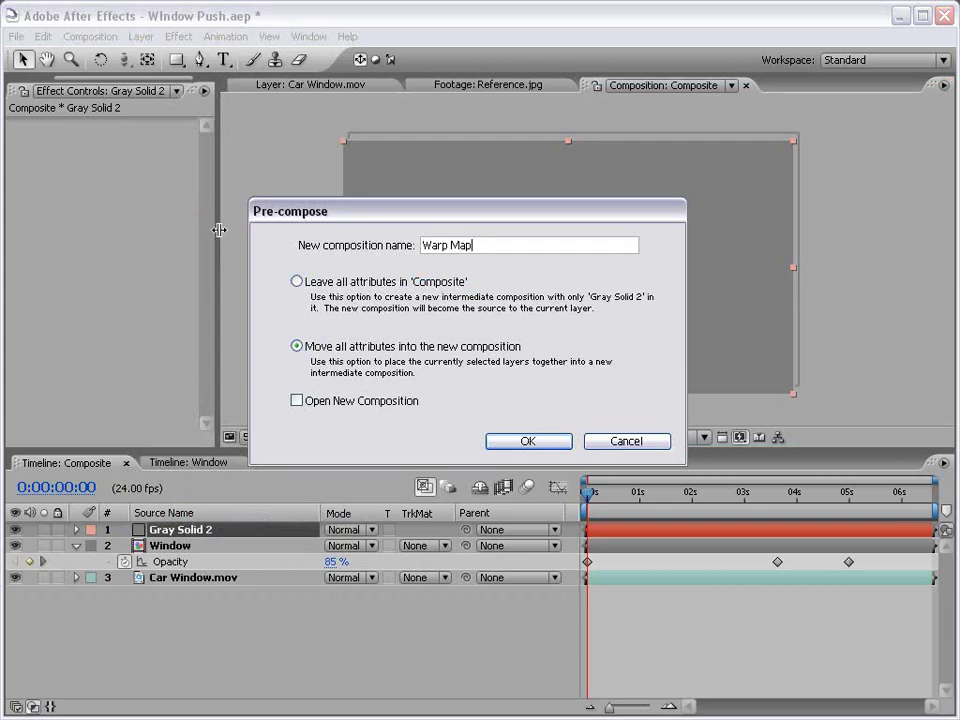
pyautogui.click(508, 439)
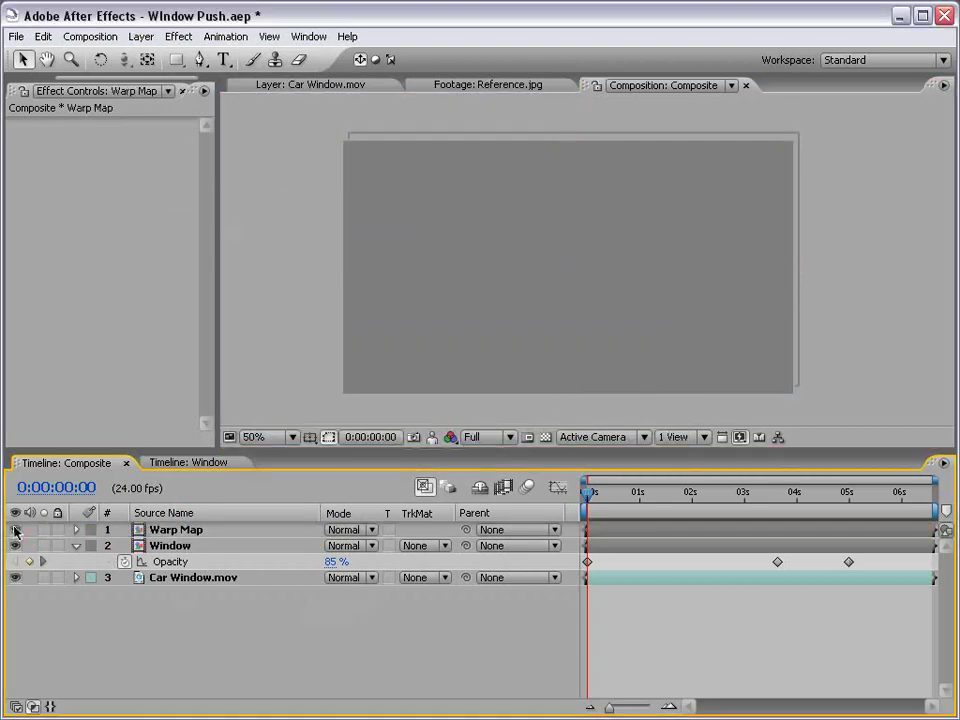
pyautogui.click(16, 530)
# - Add an adjustment layer above Warp Map and apply the Displacement Map effect to it
pyautogui.click(141, 36)
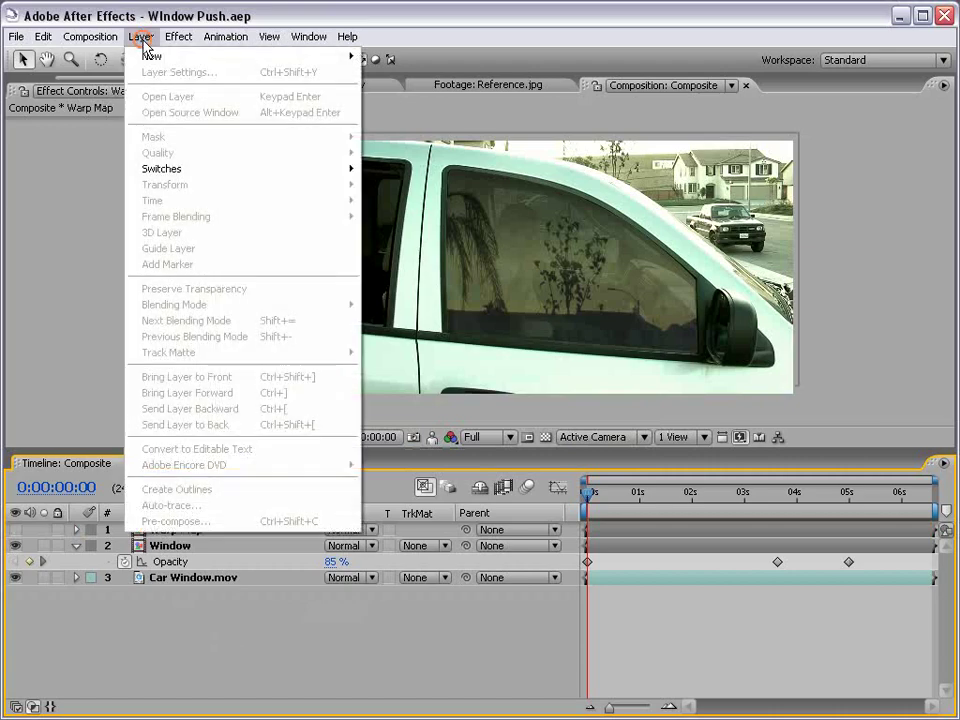
pyautogui.moveTo(258, 56)
pyautogui.click(425, 137)
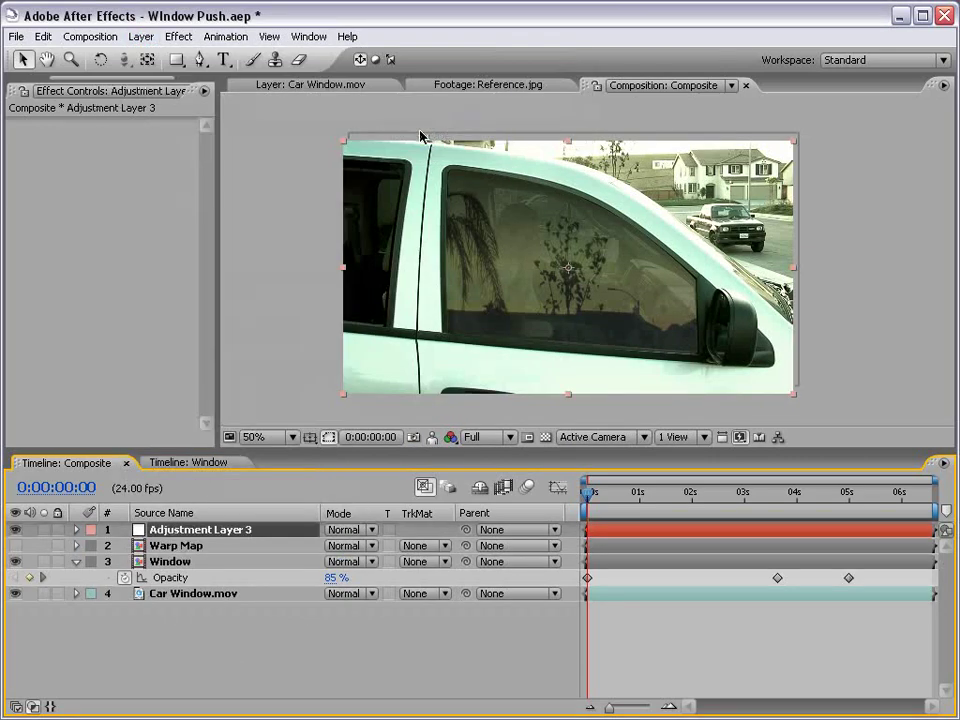
pyautogui.click(180, 37)
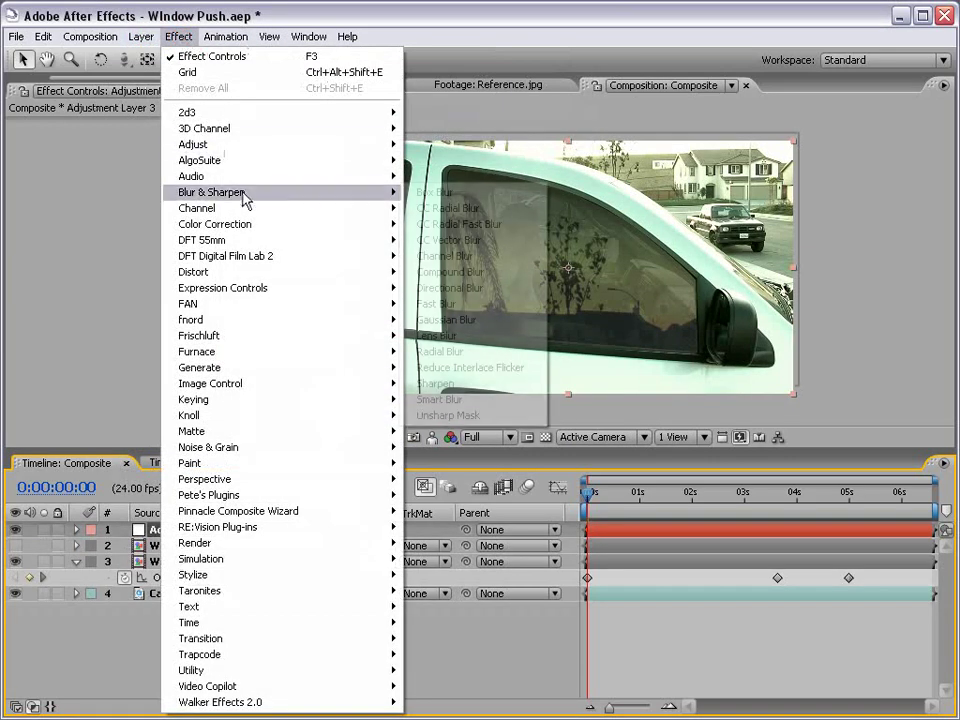
pyautogui.moveTo(245, 273)
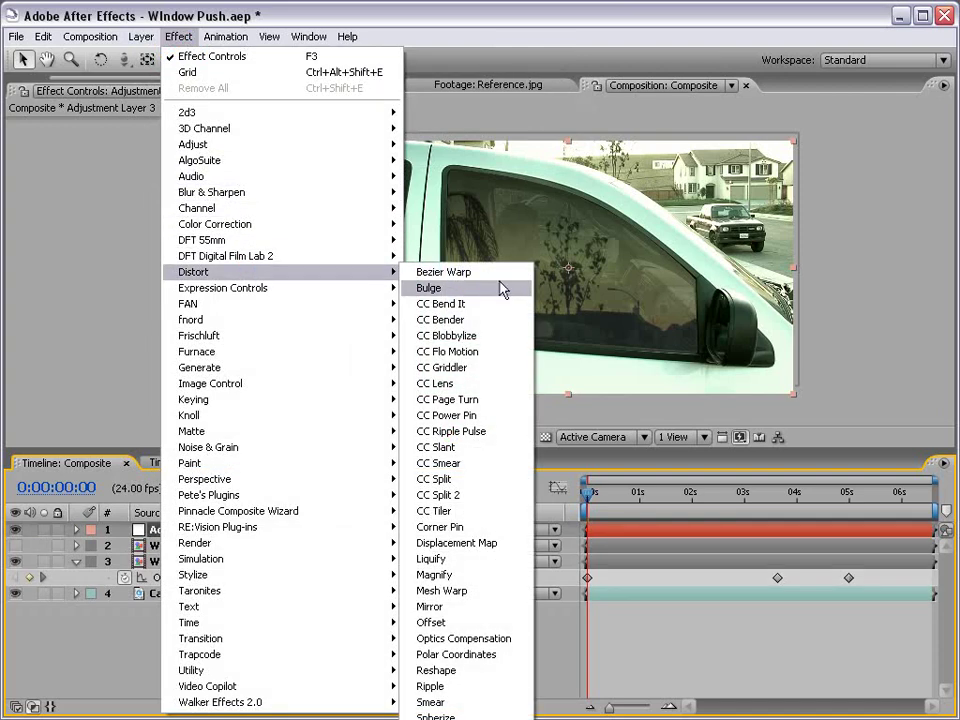
pyautogui.click(457, 543)
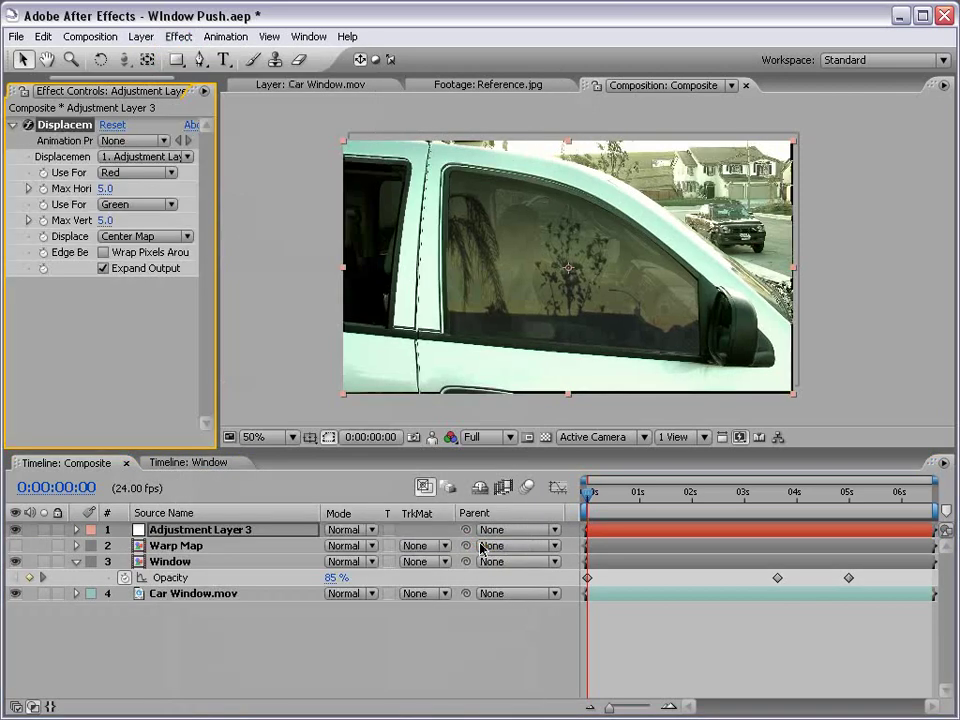
# - Use Warp Map as the effect's displacement map layer, check the composite around 0:00:04:01, and save the project
pyautogui.click(122, 161)
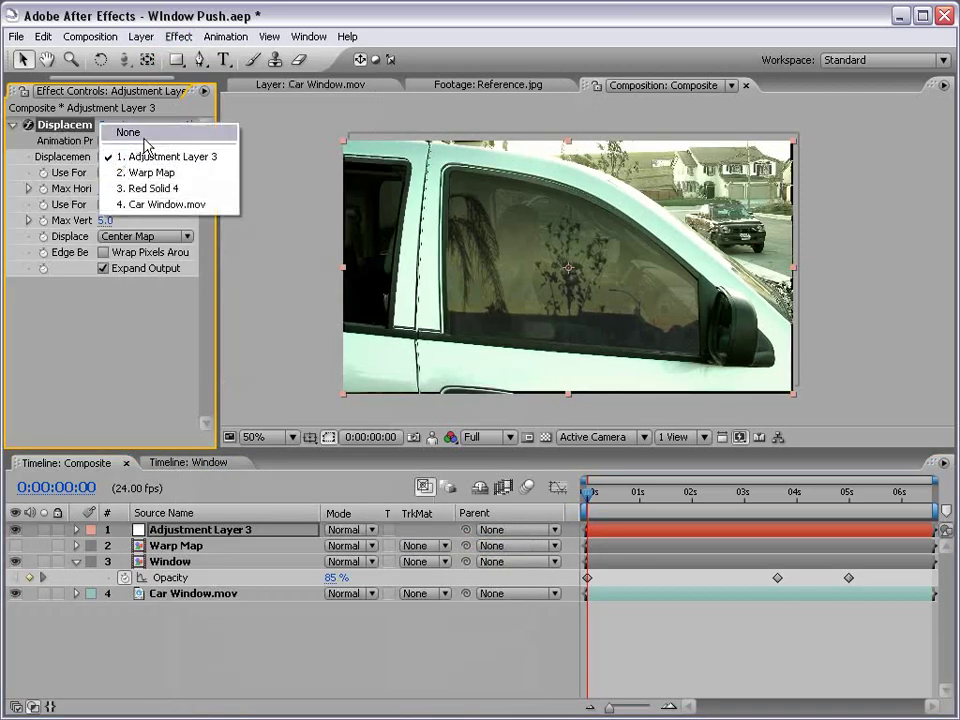
pyautogui.click(155, 175)
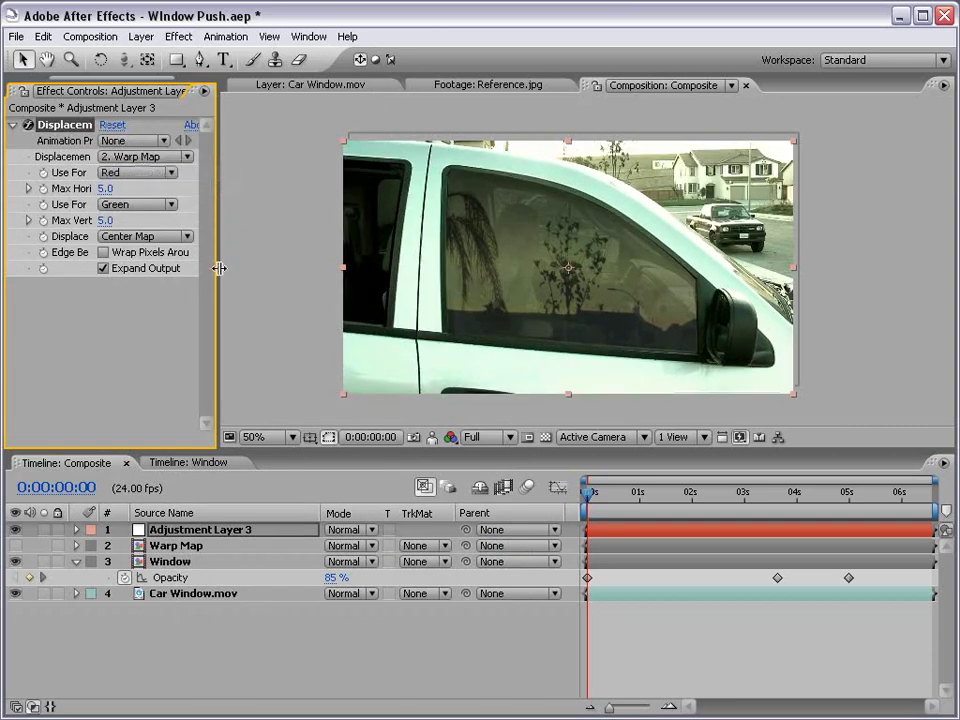
pyautogui.moveTo(219, 268); pyautogui.dragTo(285, 268)
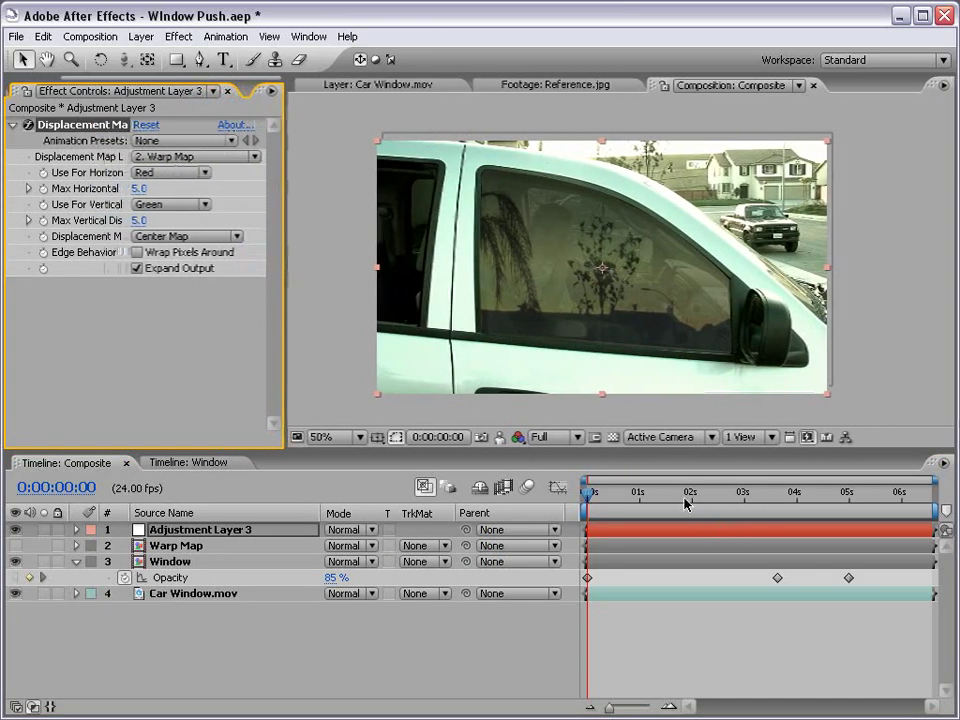
pyautogui.moveTo(686, 503); pyautogui.dragTo(800, 494)
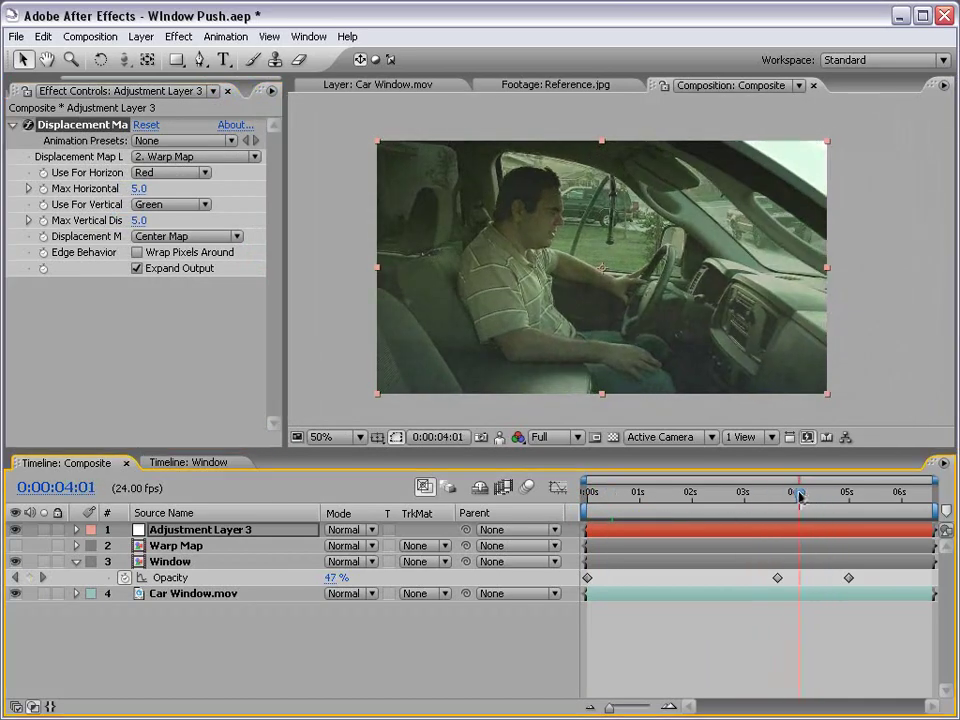
pyautogui.hotkey('ctrl', 's')
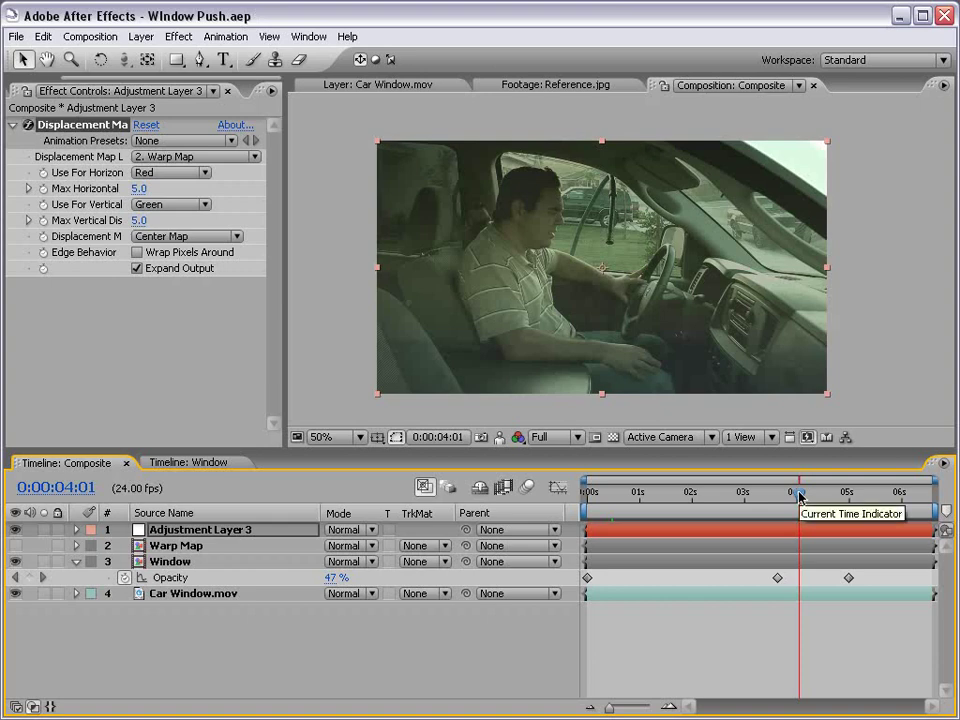
# - At 0:00:04:02, open the Warp Map composition and add a white 960 x 540 pixel solid above the gray one
pyautogui.moveTo(800, 493)
pyautogui.mouseDown()
pyautogui.moveTo(817, 493)
pyautogui.moveTo(805, 494)
pyautogui.mouseUp()
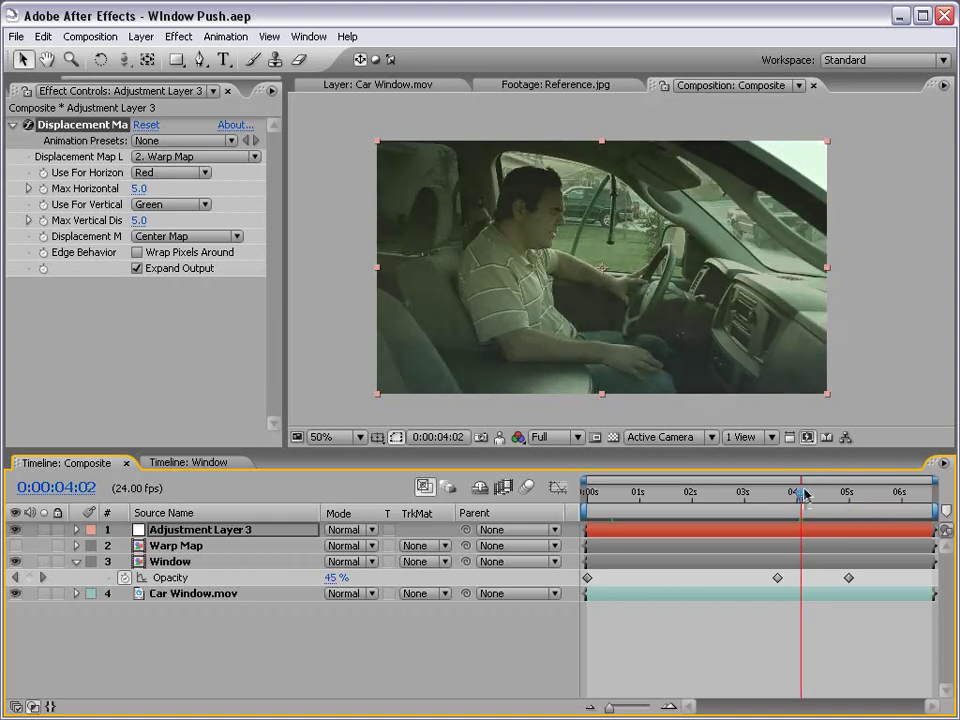
pyautogui.doubleClick(204, 547)
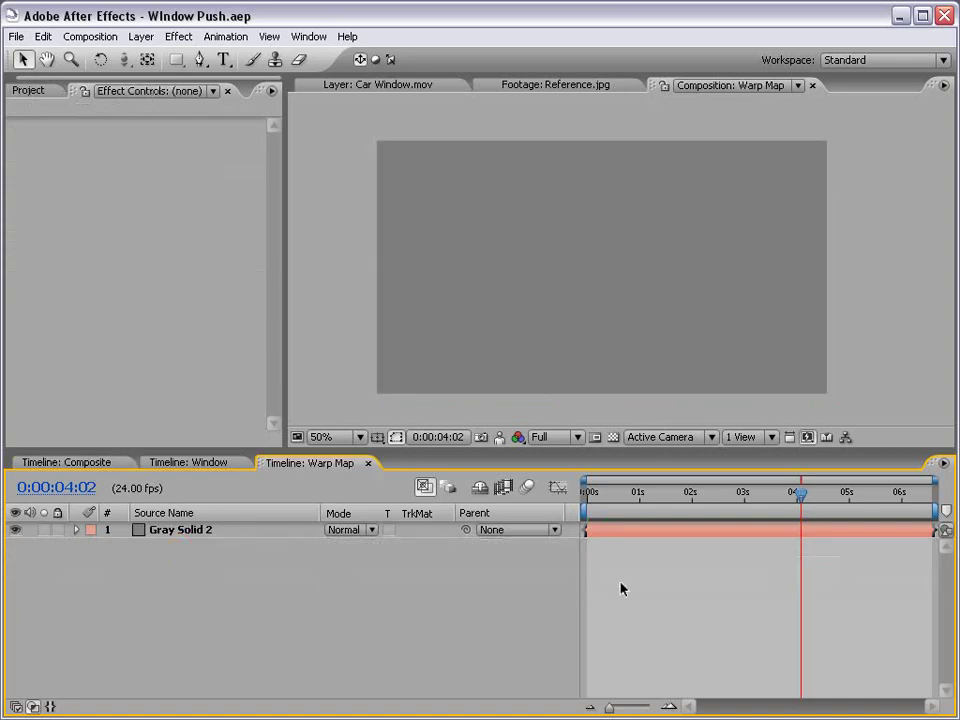
pyautogui.click(141, 37)
pyautogui.moveTo(205, 56)
pyautogui.click(388, 72)
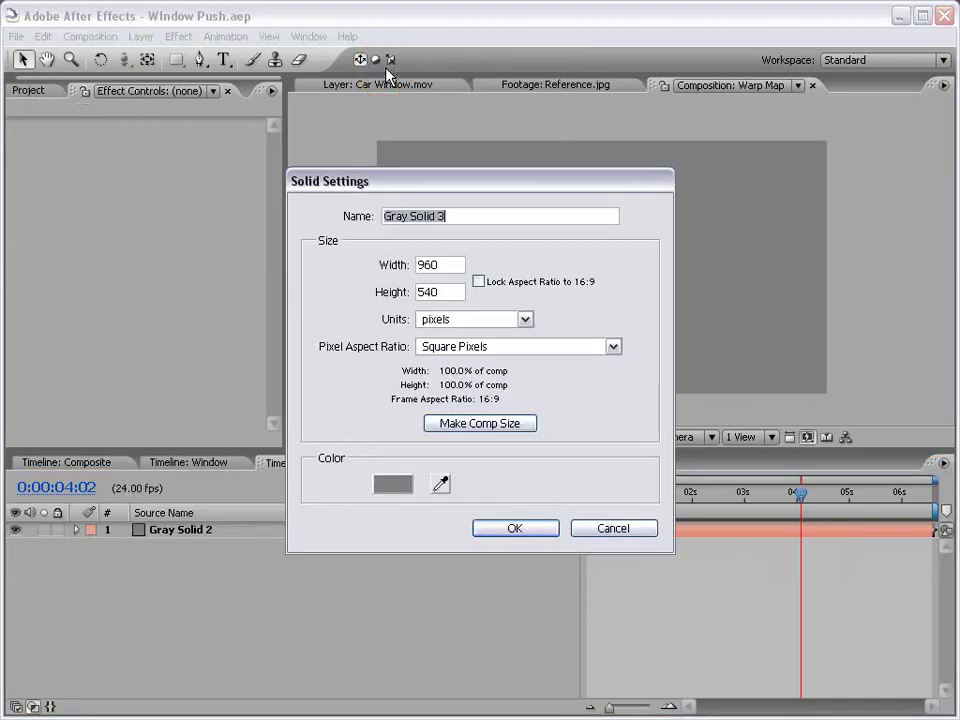
pyautogui.click(390, 485)
pyautogui.click(139, 317)
pyautogui.click(553, 304)
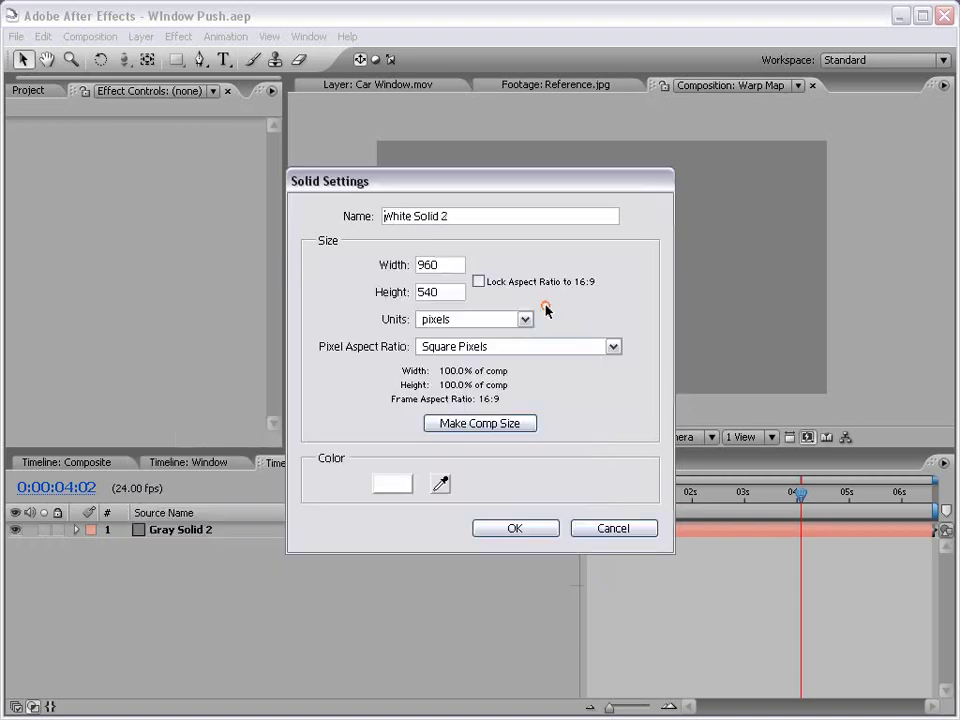
pyautogui.click(515, 529)
# - Mask the white solid to a narrow full-height vertical strip near the frame's left edge, with a 61-pixel mask feather
pyautogui.moveTo(176, 60); pyautogui.dragTo(220, 60)
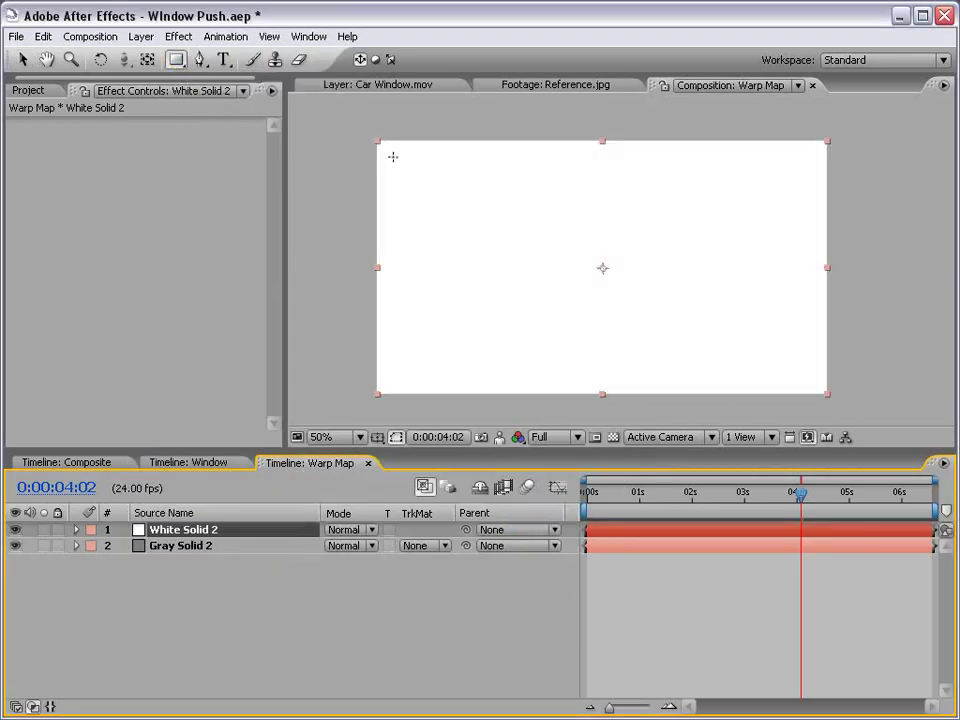
pyautogui.press(',')
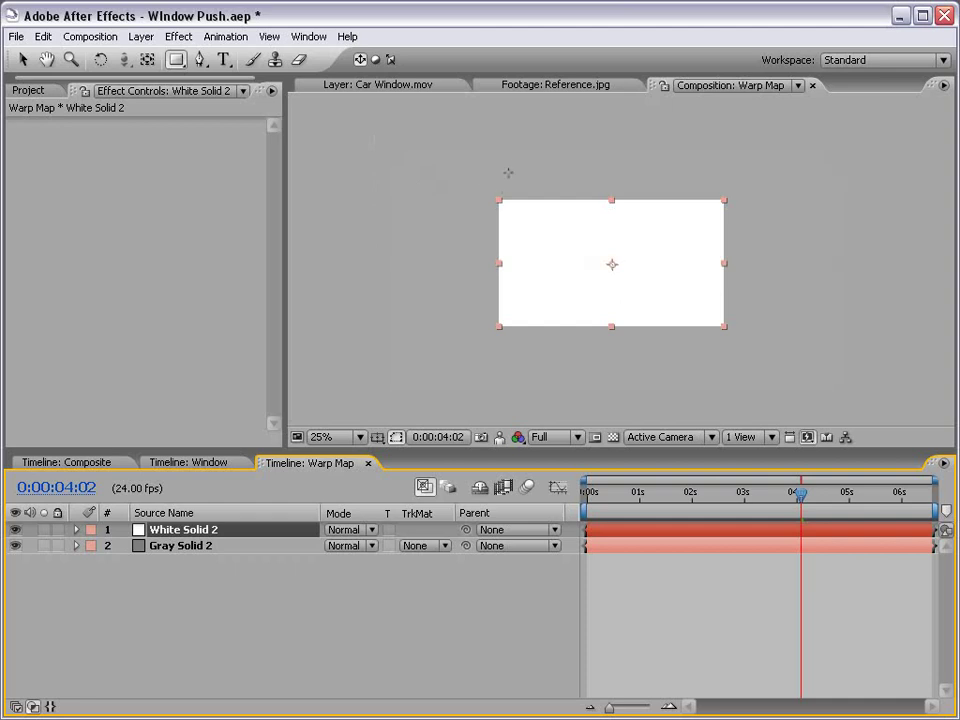
pyautogui.moveTo(508, 161); pyautogui.dragTo(535, 396)
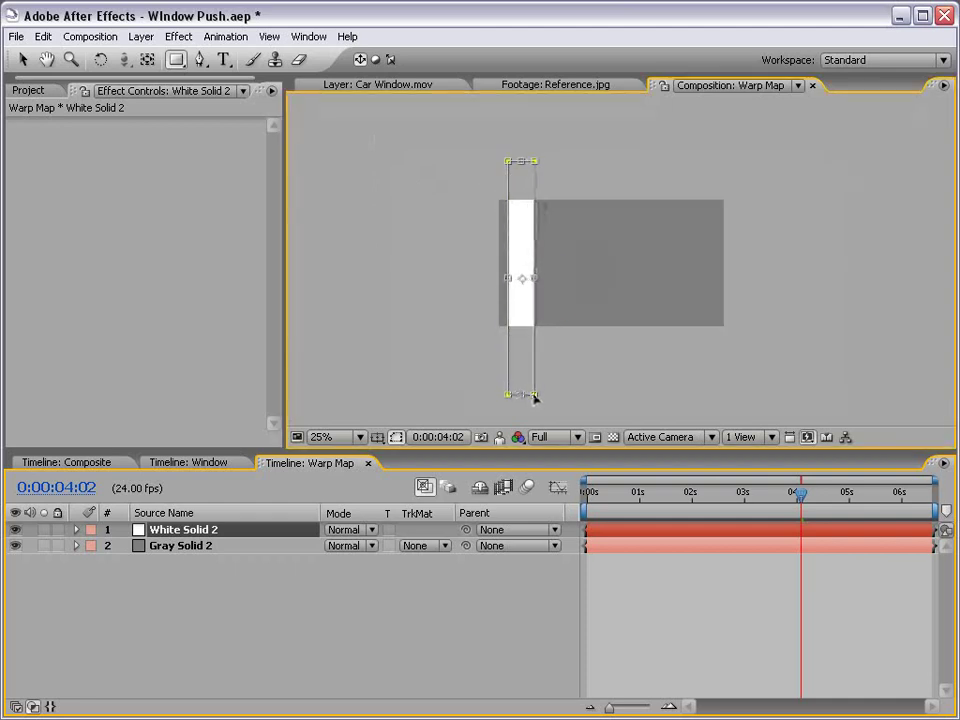
pyautogui.press('.')
pyautogui.press('f')
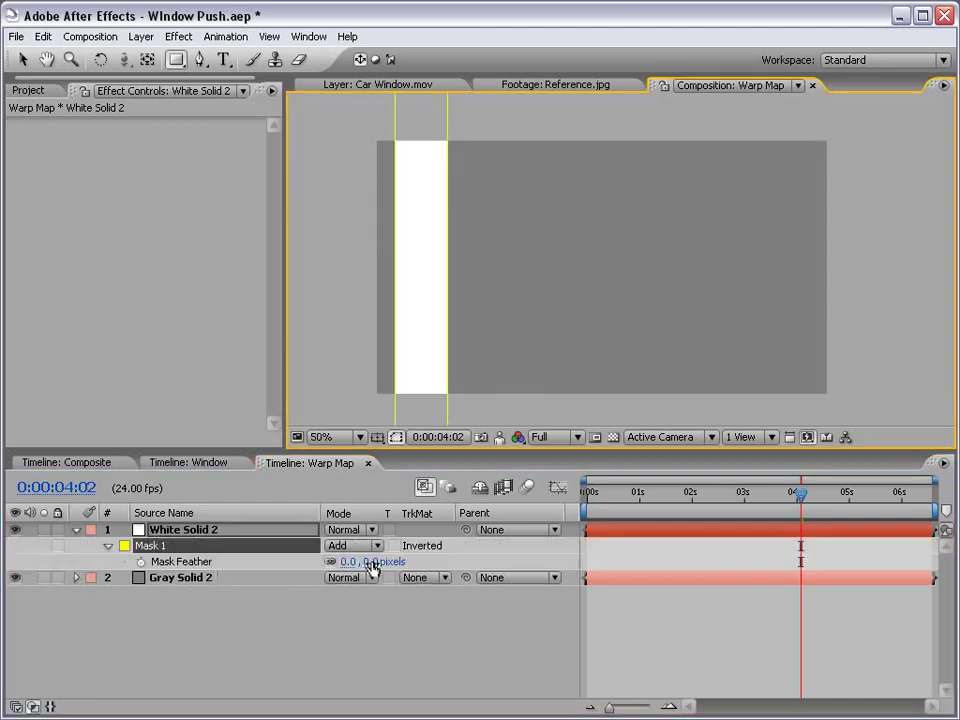
pyautogui.moveTo(370, 565); pyautogui.dragTo(420, 556)
pyautogui.press('v')
# - Shift the strip mask slightly to the right and set its first Mask Shape keyframe at 0:00:04:02
pyautogui.press(',')
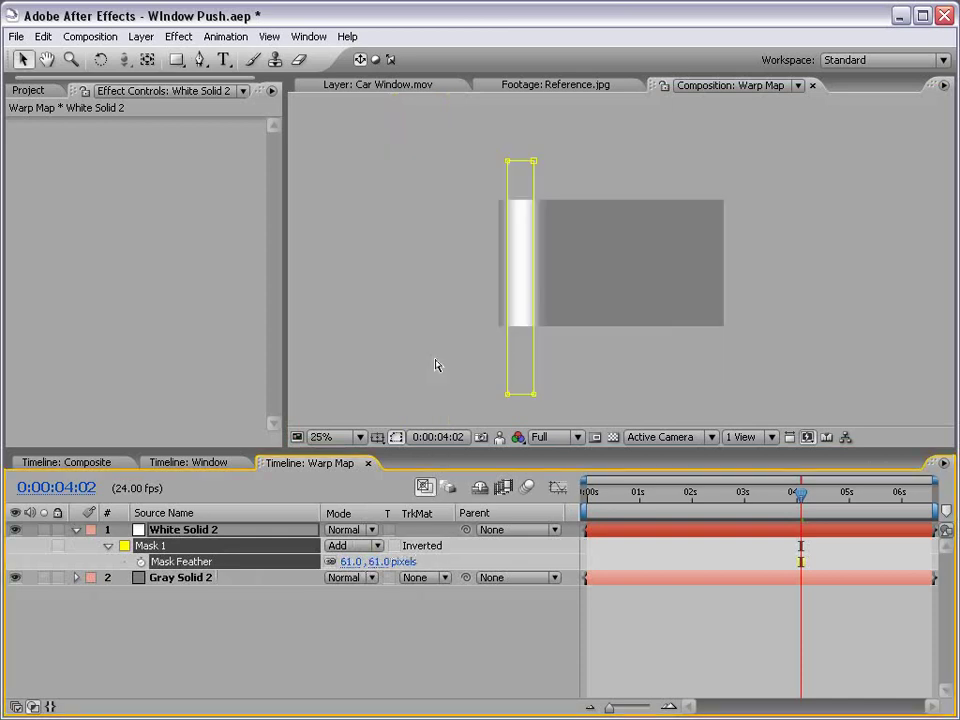
pyautogui.doubleClick(534, 396)
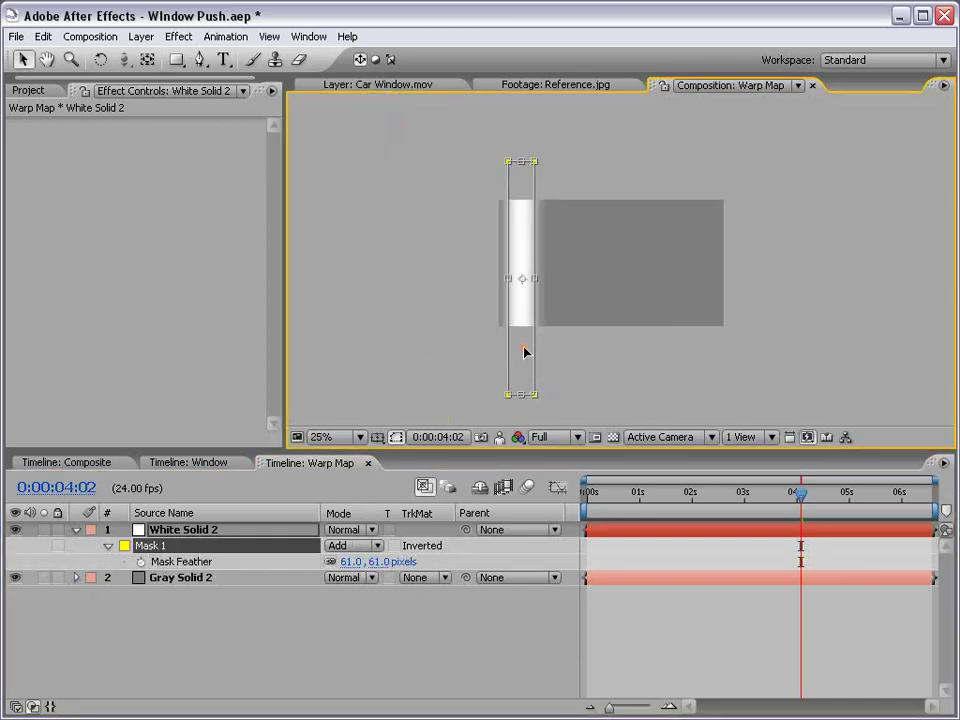
pyautogui.moveTo(524, 352); pyautogui.dragTo(533, 351)
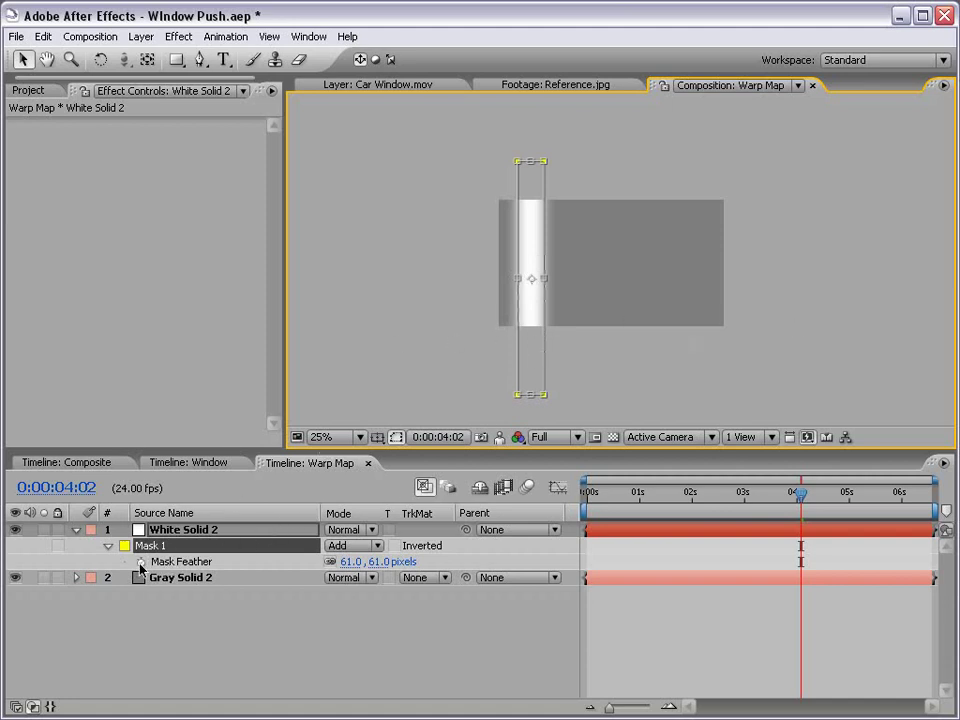
pyautogui.press('m')
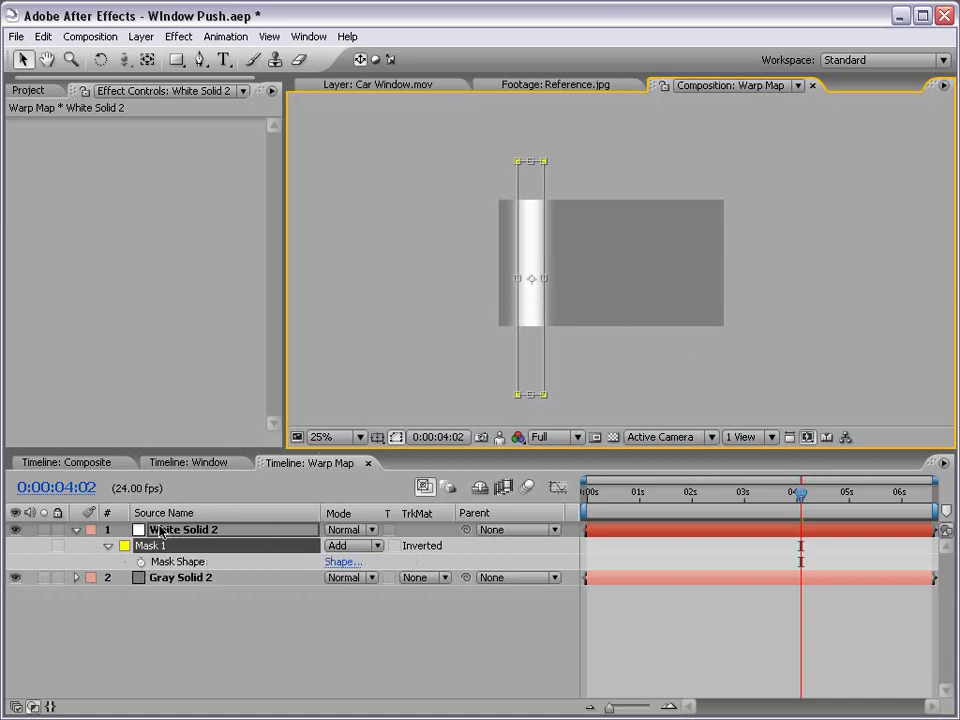
pyautogui.click(141, 562)
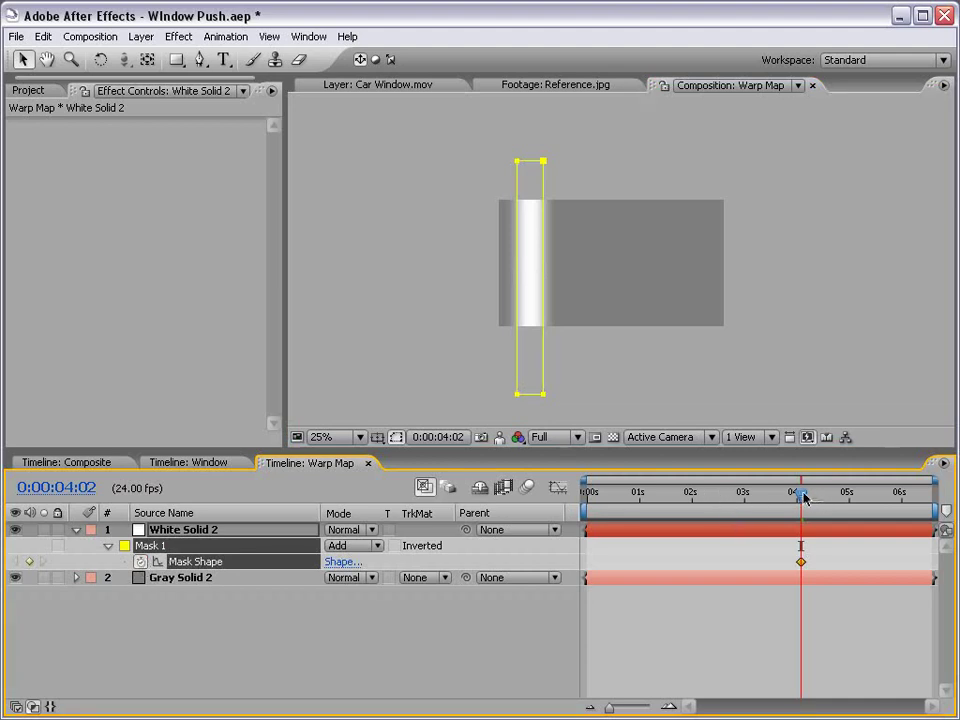
# - At 0:00:04:12, move the strip mask across to the right side of the frame to keyframe its sweep
pyautogui.moveTo(806, 498); pyautogui.dragTo(824, 497)
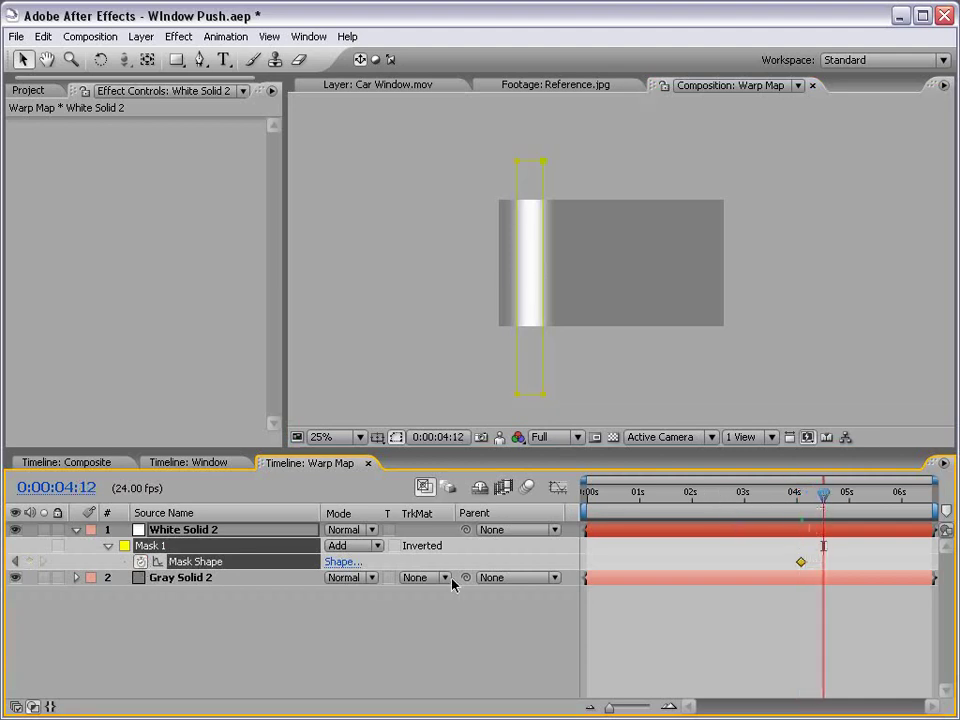
pyautogui.moveTo(545, 398); pyautogui.dragTo(711, 403)
pyautogui.press('.')
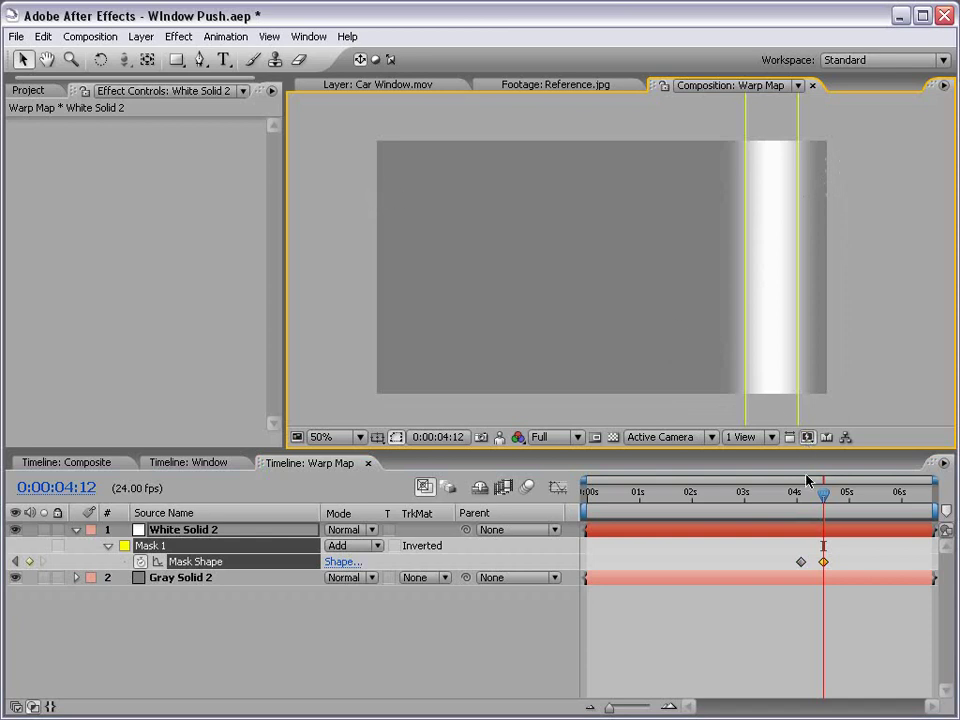
# - At 0:00:04:02, set the white strip layer's opacity to 0% and add its first Opacity keyframe
pyautogui.moveTo(824, 497); pyautogui.dragTo(801, 495)
pyautogui.hotkey('shift', 't')
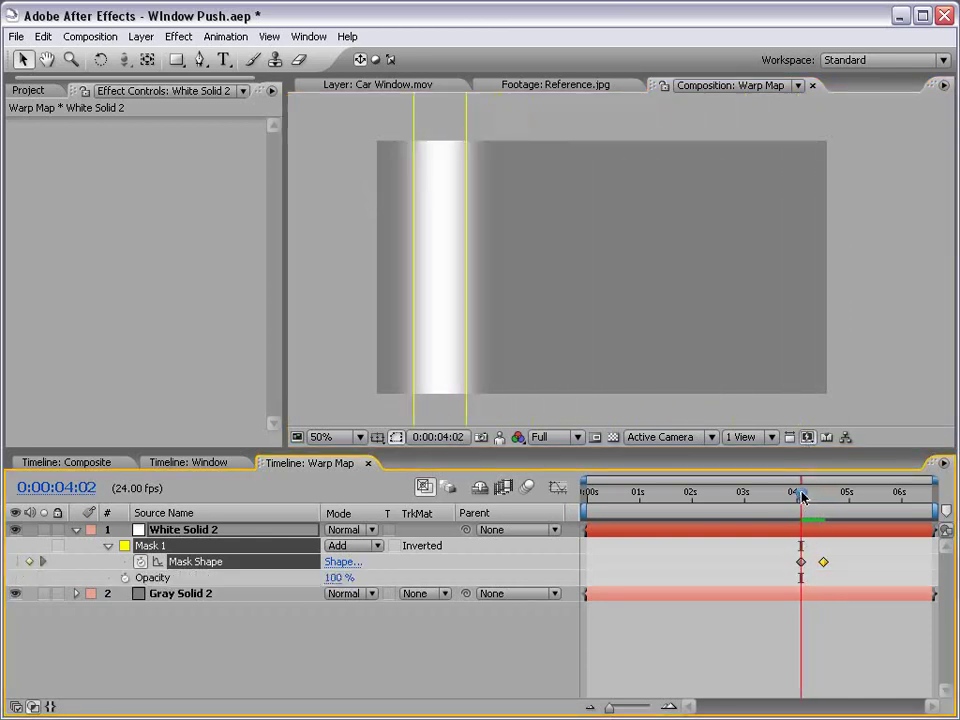
pyautogui.click(338, 578)
pyautogui.write('0')
pyautogui.press('Return')
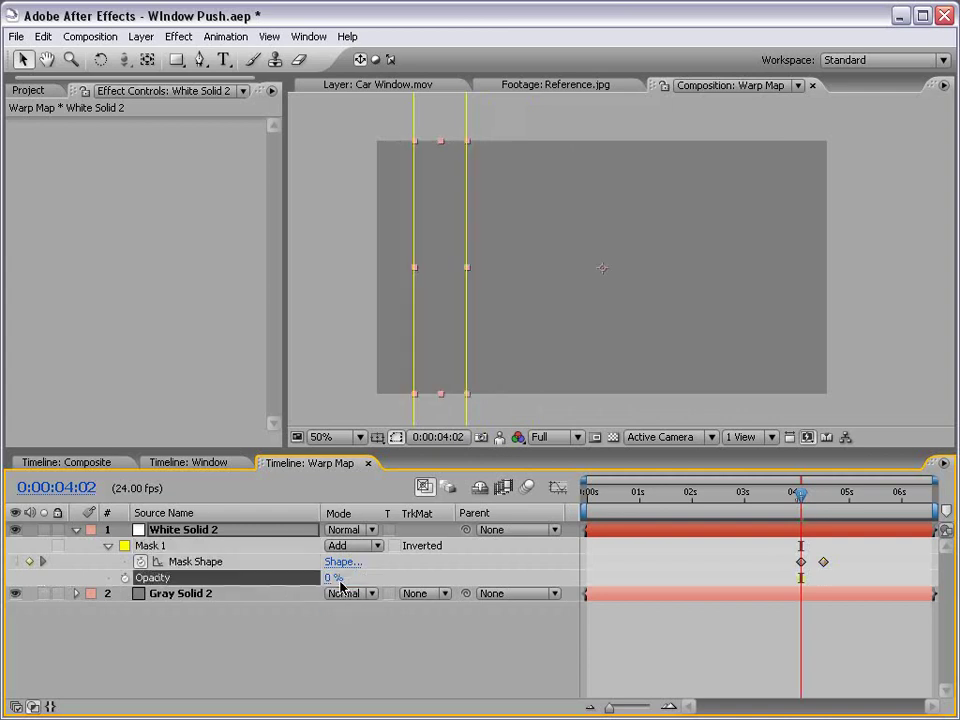
pyautogui.click(124, 578)
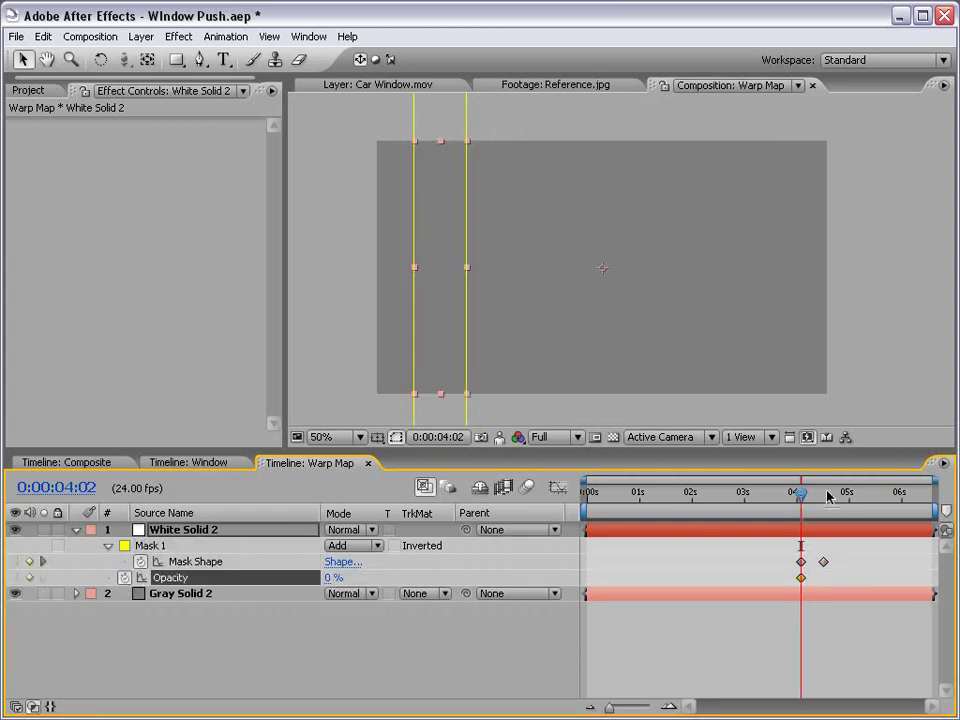
# - Keyframe the white strip layer's opacity at 100% at 0:00:04:06 and 0% at 0:00:04:12
pyautogui.moveTo(801, 494); pyautogui.dragTo(810, 496)
pyautogui.click(339, 580)
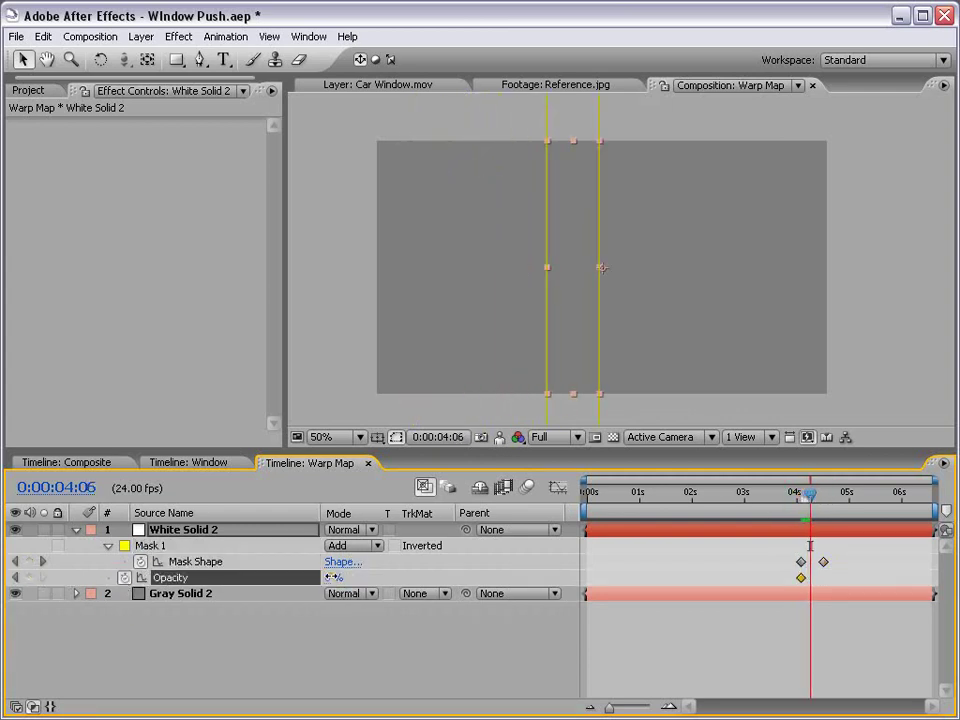
pyautogui.write('100')
pyautogui.press('Return')
pyautogui.click(817, 498)
pyautogui.moveTo(817, 498); pyautogui.dragTo(823, 497)
pyautogui.click(331, 579)
pyautogui.write('0')
pyautogui.press('Return')
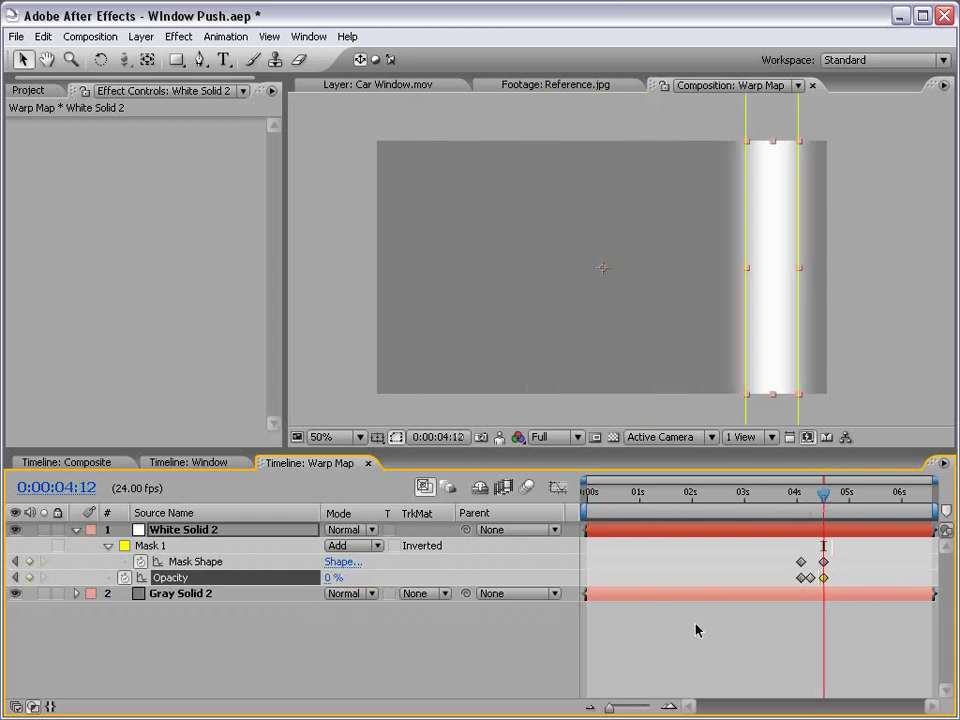
# - Move the strip's middle, 100% Opacity keyframe one frame later, to 0:00:04:07
pyautogui.press('=')
pyautogui.press('=')
pyautogui.moveTo(733, 502); pyautogui.dragTo(795, 503)
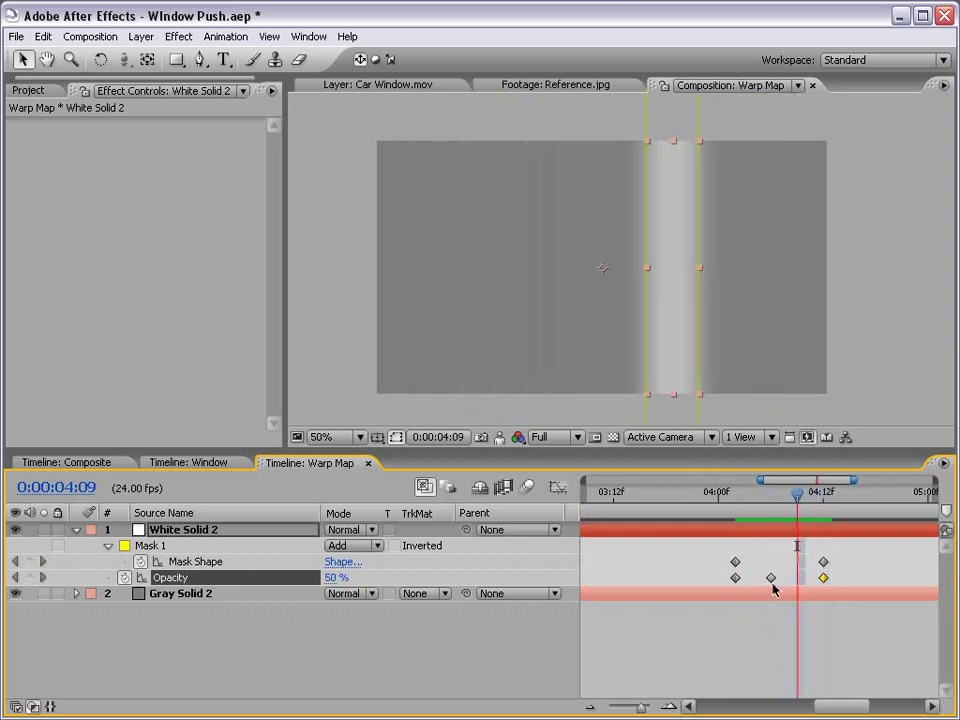
pyautogui.moveTo(771, 578); pyautogui.dragTo(779, 580)
pyautogui.click(765, 650)
# - Shift the strip's first Opacity keyframe one frame earlier and its last one frame later, and save the project
pyautogui.click(727, 499)
pyautogui.moveTo(727, 503)
pyautogui.mouseDown()
pyautogui.moveTo(814, 505)
pyautogui.moveTo(737, 506)
pyautogui.mouseUp()
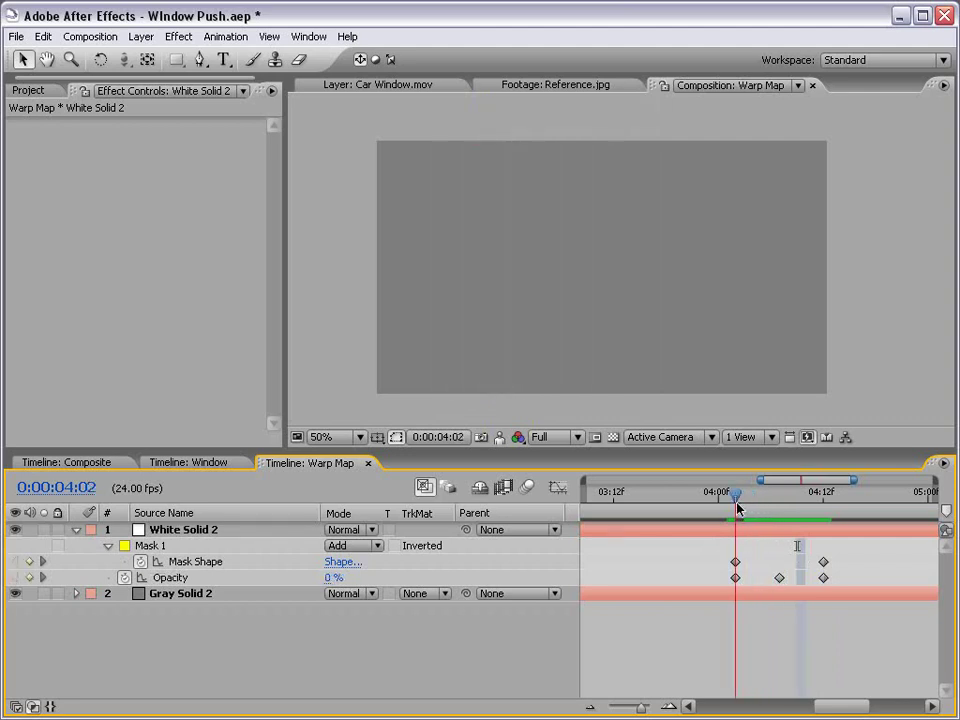
pyautogui.moveTo(735, 578); pyautogui.dragTo(727, 580)
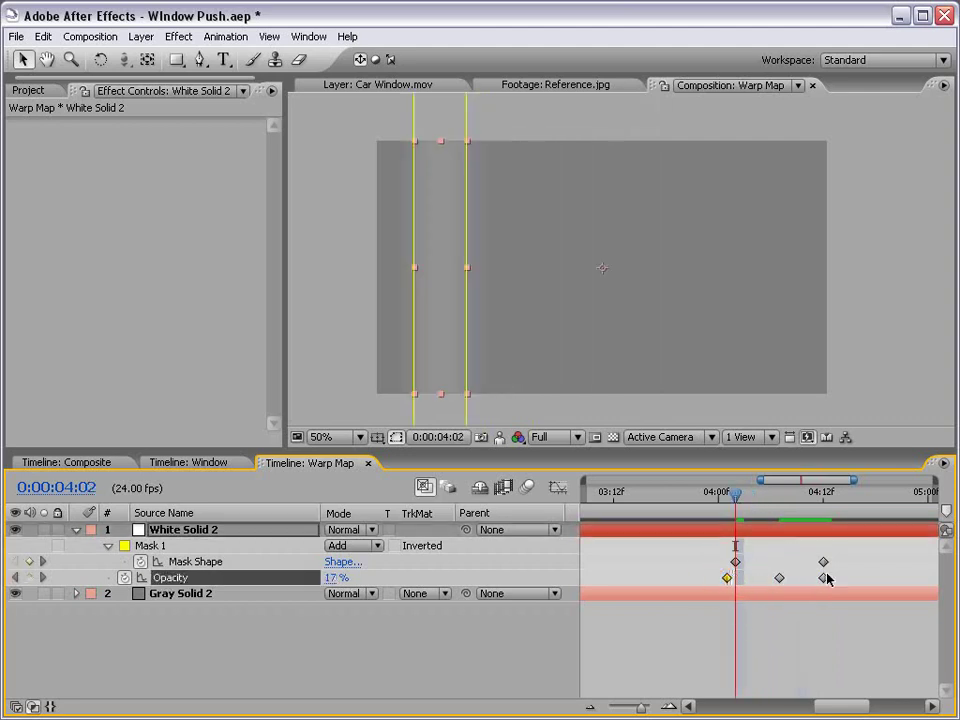
pyautogui.moveTo(823, 577); pyautogui.dragTo(831, 577)
pyautogui.click(799, 645)
pyautogui.moveTo(737, 511)
pyautogui.mouseDown()
pyautogui.moveTo(726, 506)
pyautogui.moveTo(828, 497)
pyautogui.moveTo(733, 514)
pyautogui.moveTo(724, 499)
pyautogui.mouseUp()
pyautogui.hotkey('ctrl', 's')
# - In the Composite composition at 0:00:04:06, set the adjustment layer's Max Vertical Displacement to 0
pyautogui.click(162, 460)
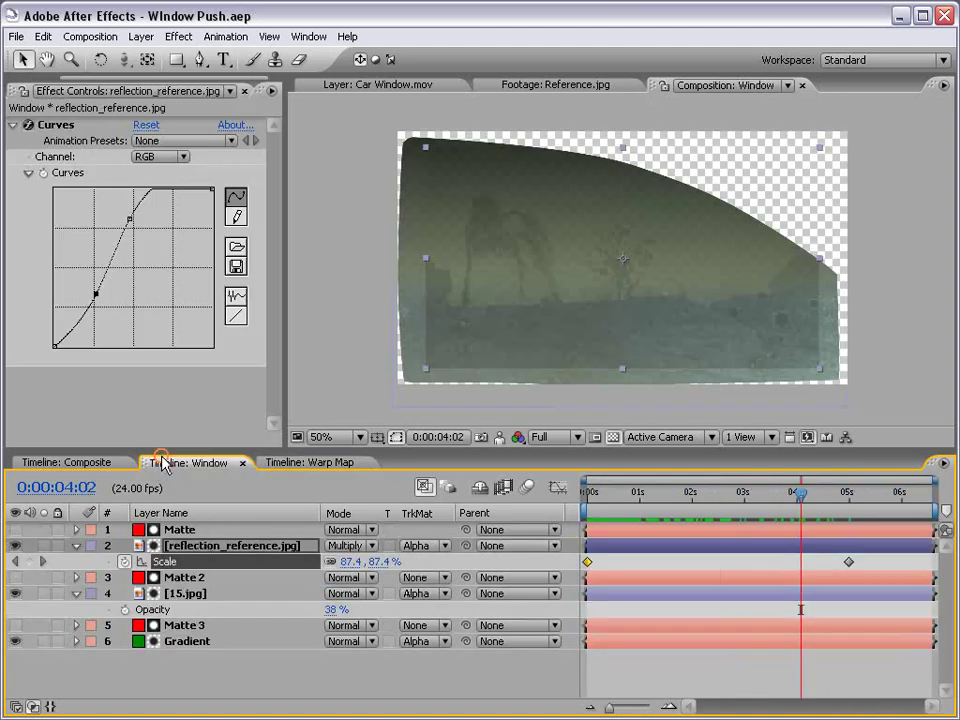
pyautogui.click(55, 465)
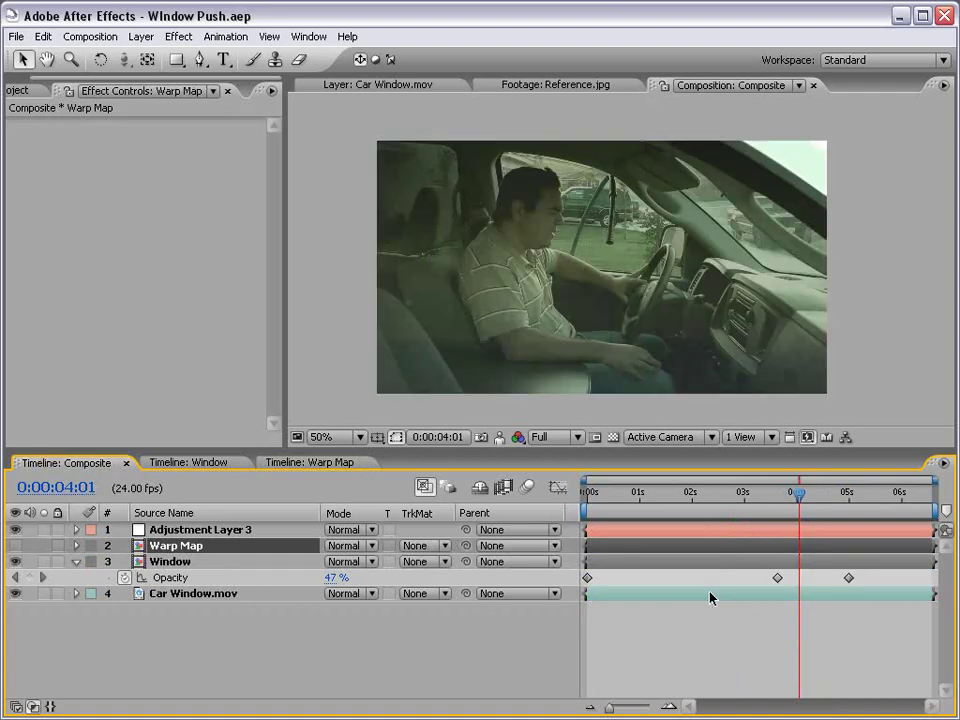
pyautogui.click(800, 500)
pyautogui.moveTo(800, 500)
pyautogui.mouseDown()
pyautogui.moveTo(831, 497)
pyautogui.moveTo(791, 500)
pyautogui.moveTo(810, 495)
pyautogui.mouseUp()
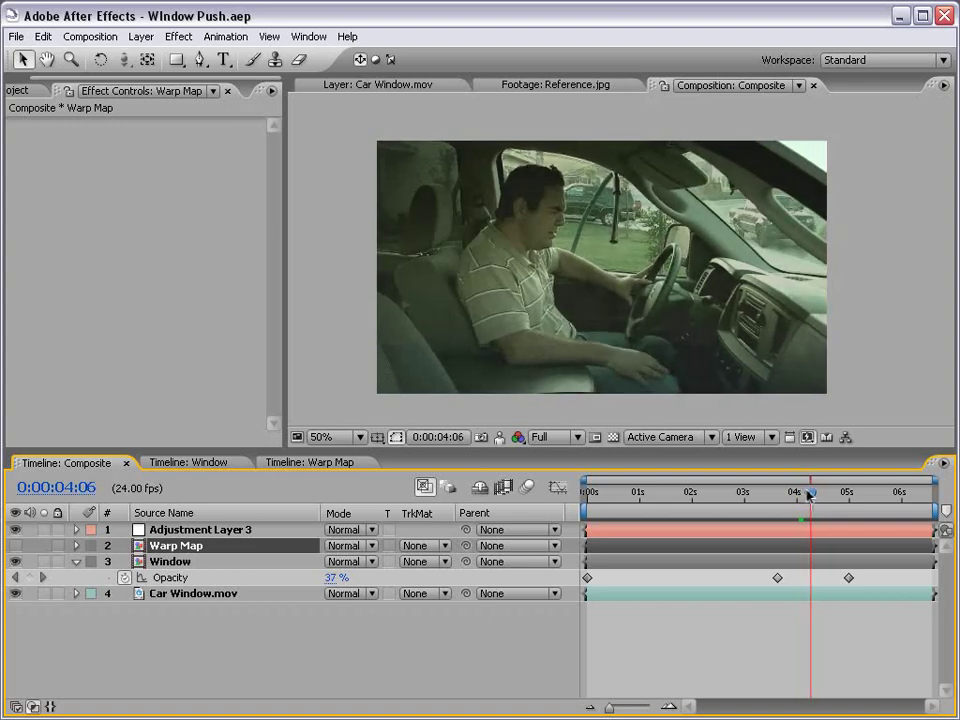
pyautogui.click(198, 529)
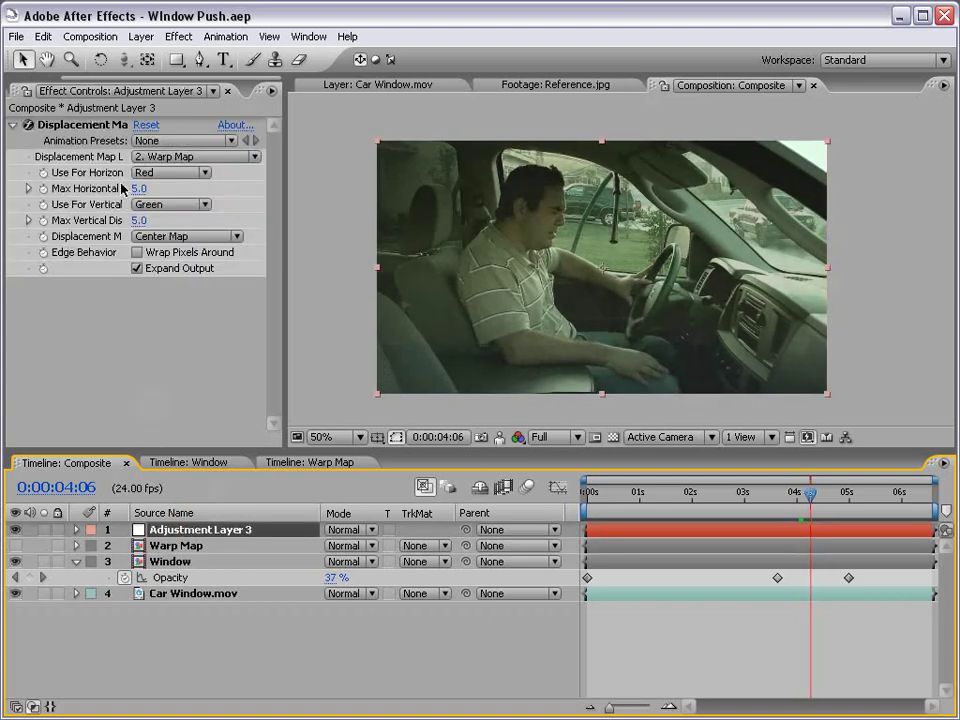
pyautogui.click(139, 220)
pyautogui.write('0')
pyautogui.press('Return')
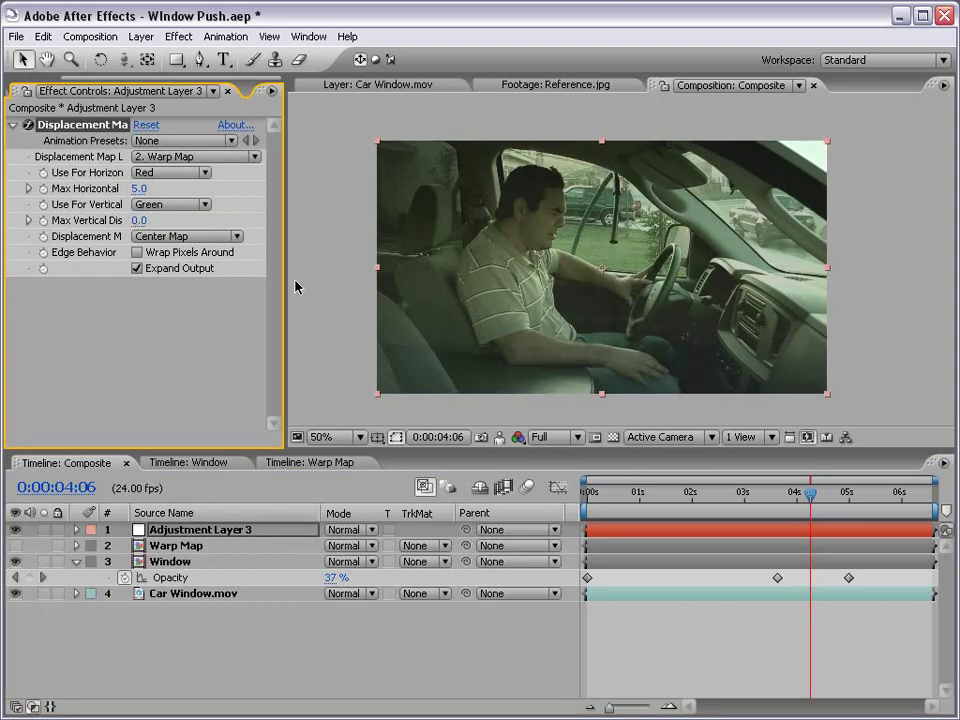
# - Try a much stronger Max Vertical Displacement on the adjustment layer, and return it to 0
pyautogui.moveTo(140, 220)
pyautogui.mouseDown()
pyautogui.moveTo(200, 220)
pyautogui.moveTo(143, 233)
pyautogui.mouseUp()
pyautogui.click(141, 220)
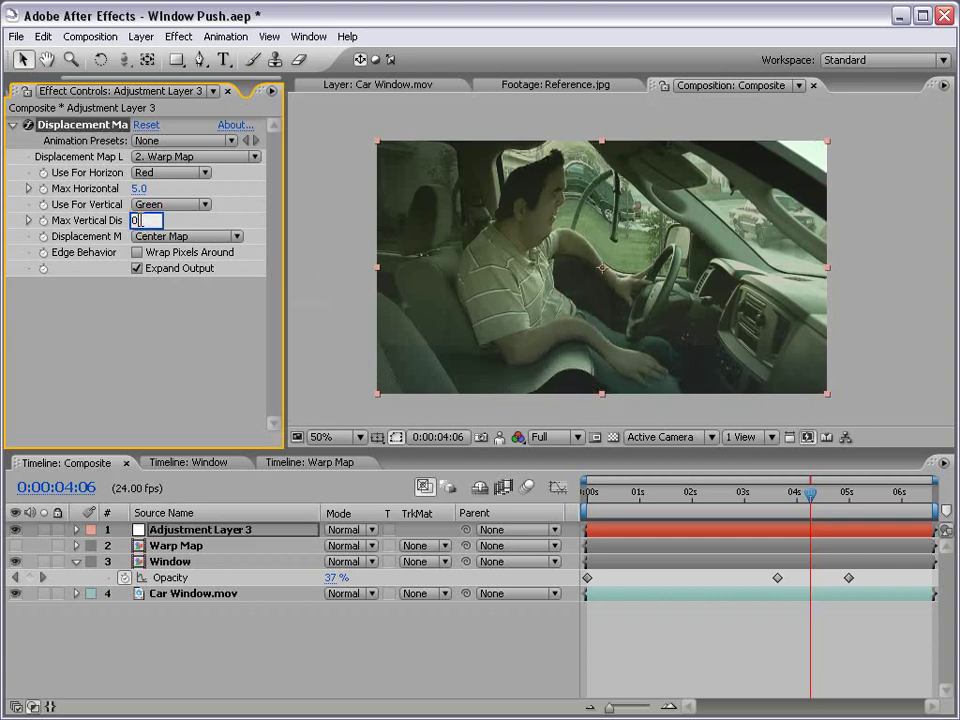
pyautogui.write('0')
pyautogui.press('Return')
# - Try a Max Horizontal Displacement of 15 on the adjustment layer, and set it to -10
pyautogui.moveTo(139, 188)
pyautogui.mouseDown()
pyautogui.moveTo(155, 188)
pyautogui.moveTo(122, 190)
pyautogui.mouseUp()
pyautogui.click(144, 191)
pyautogui.write('15')
pyautogui.press('Return')
pyautogui.click(141, 191)
pyautogui.write('-10')
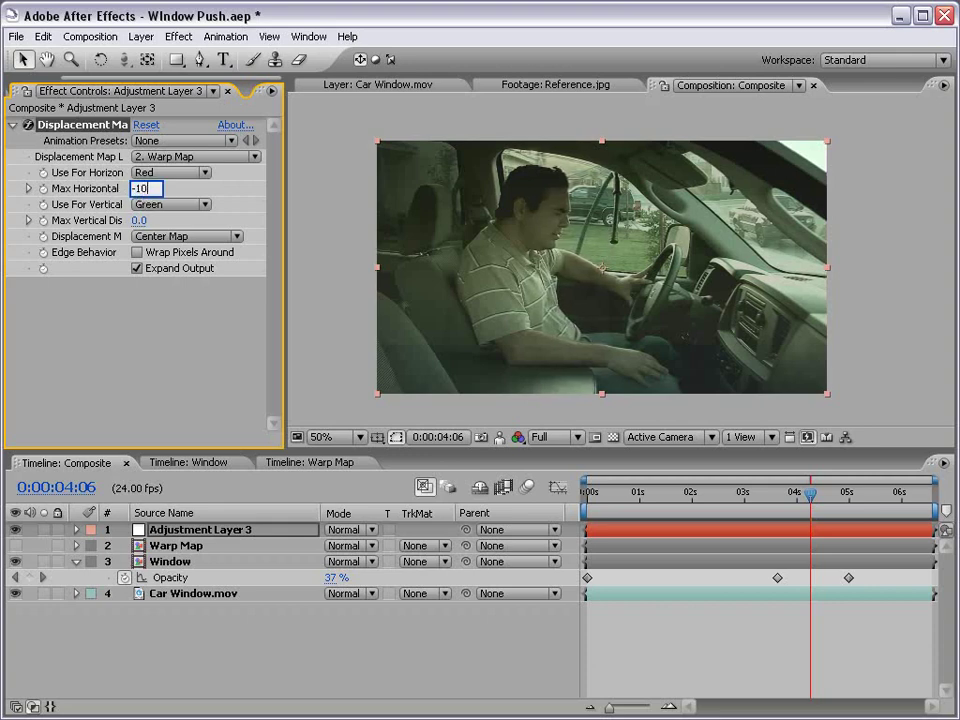
pyautogui.press('Return')
# - Play back the Composite composition to review the window reflections and the warp during the push-in
pyautogui.moveTo(768, 494); pyautogui.dragTo(799, 494)
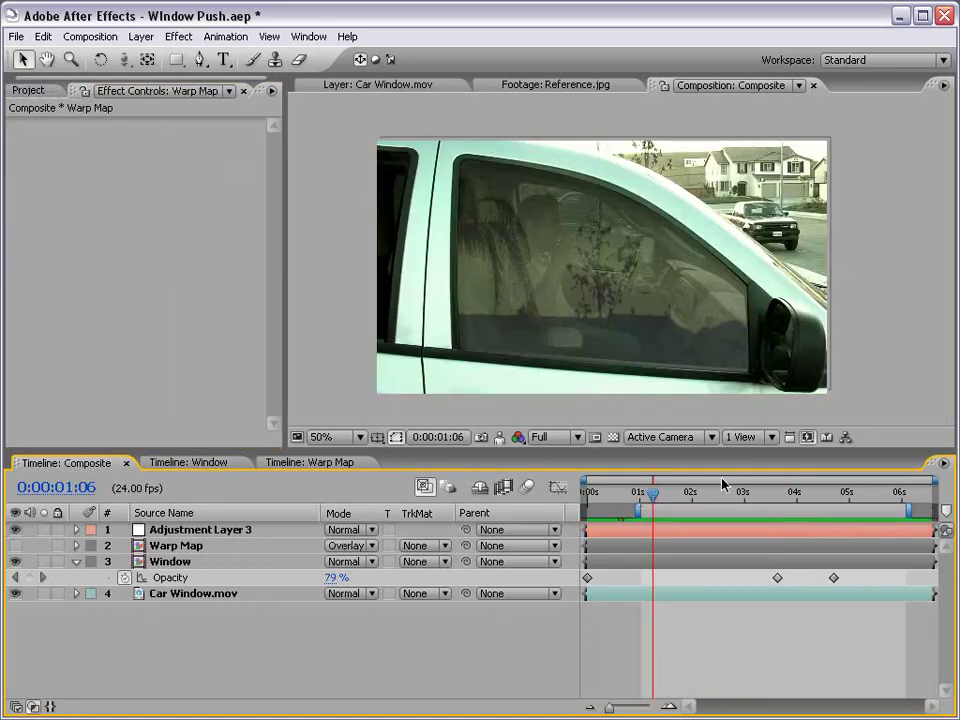
pyautogui.press('space')
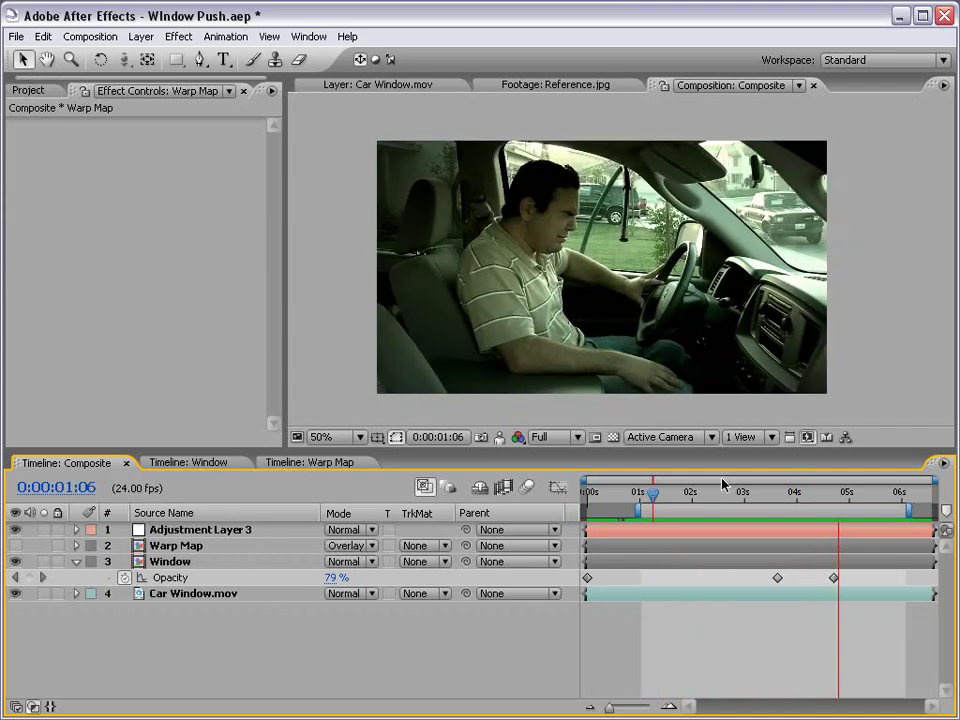
pyautogui.press('space')
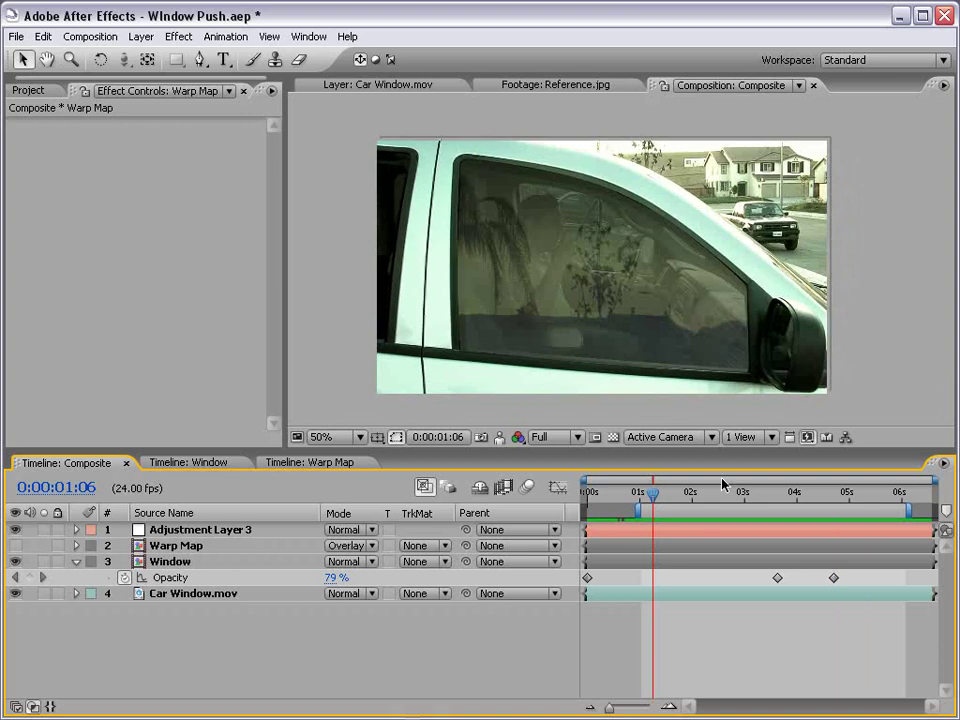